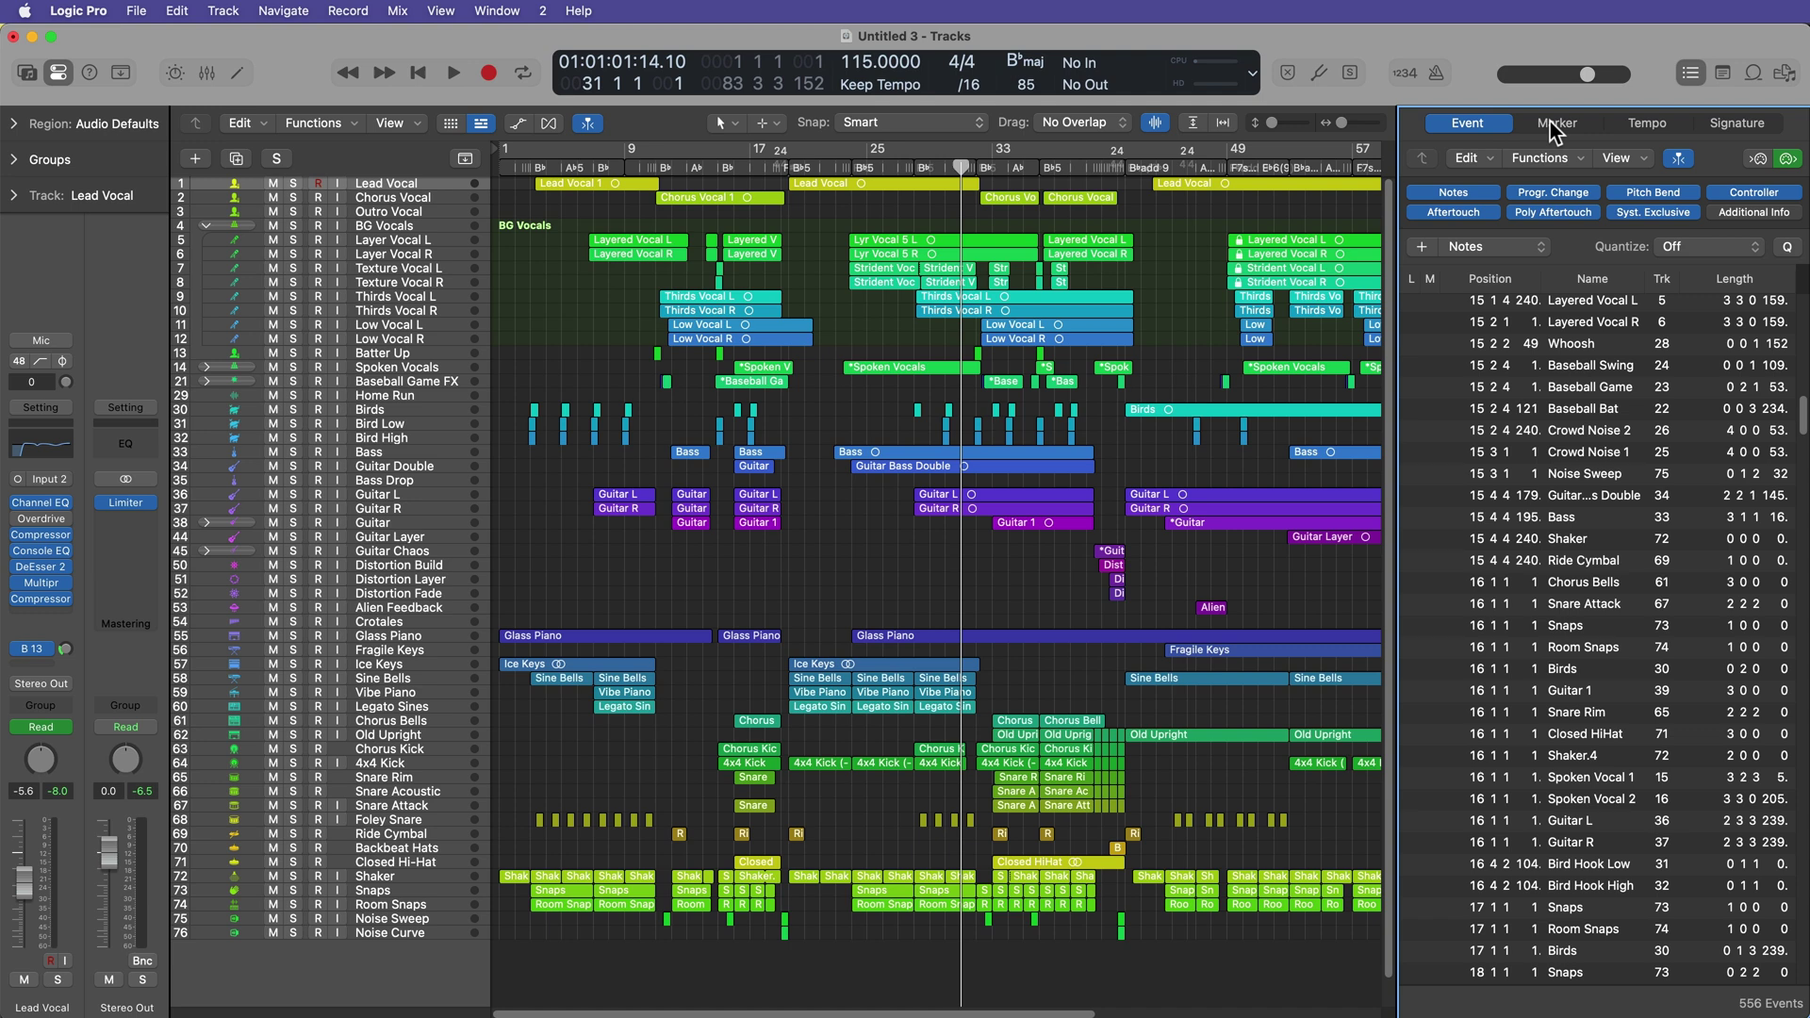
Review the marker, tempo and time signature lists, then fit all 76 tracks vertically.
left_click(1556, 125)
left_click(1684, 126)
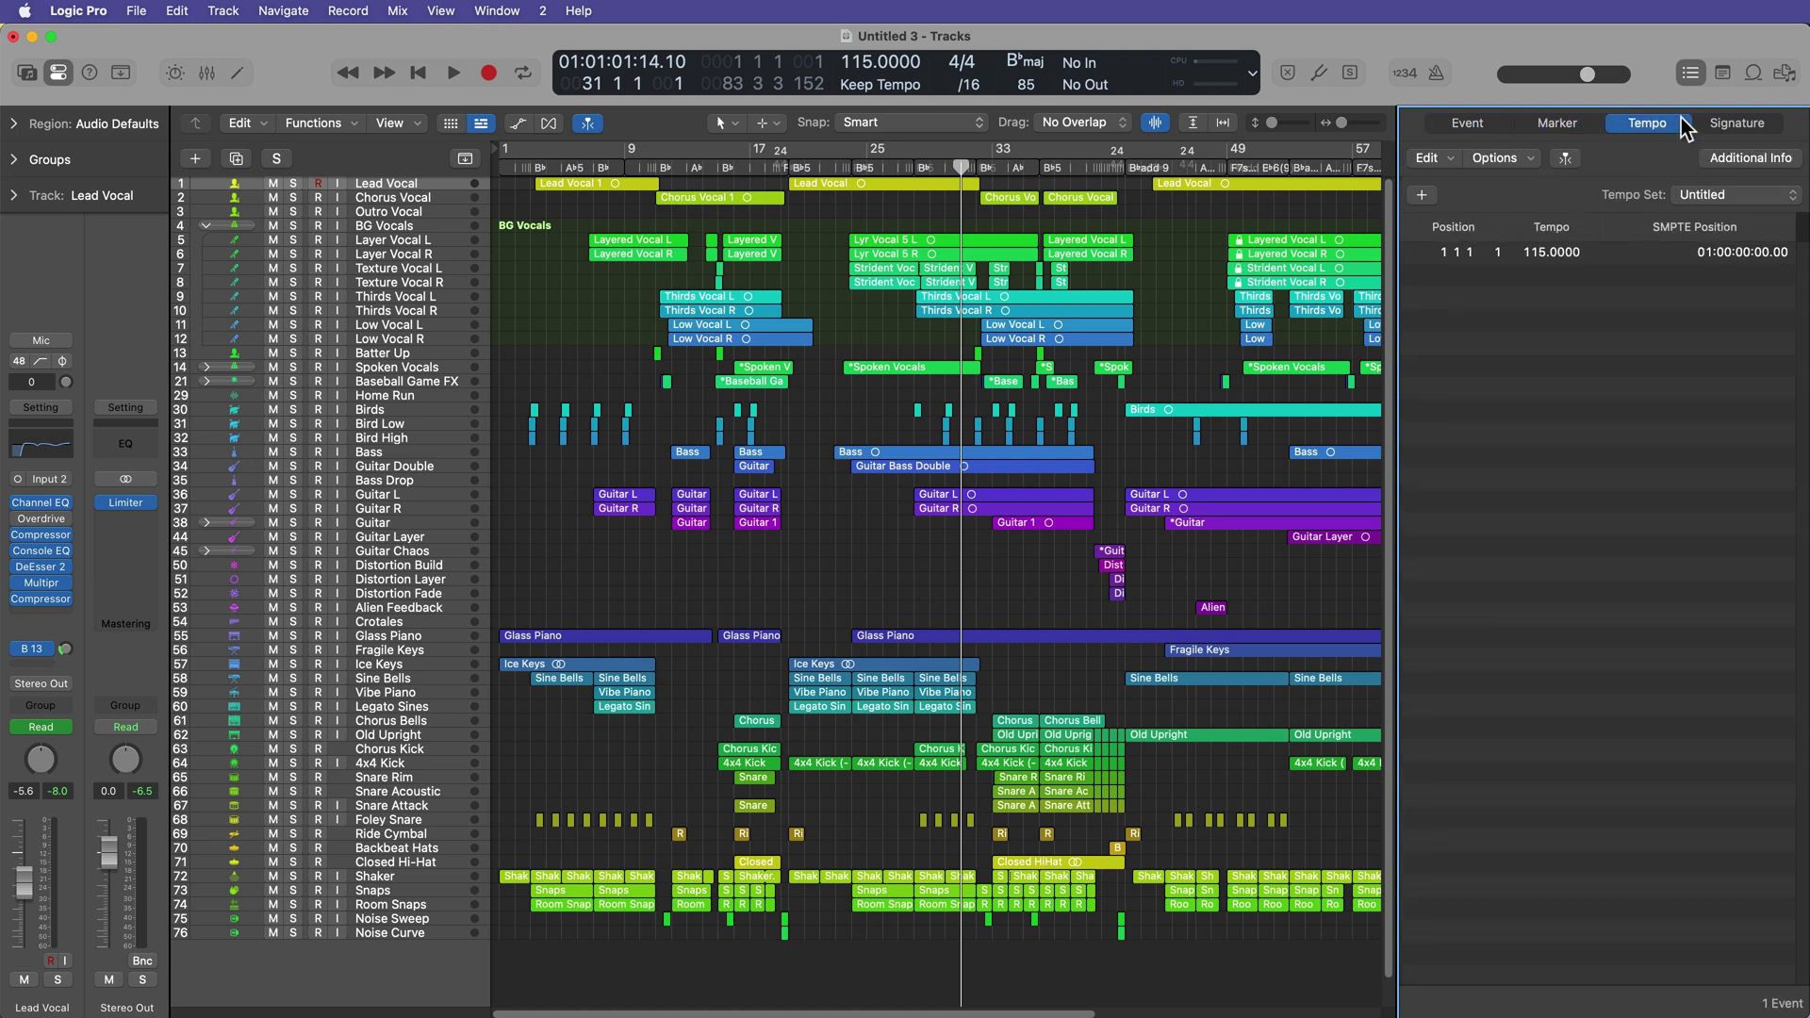
left_click(1722, 126)
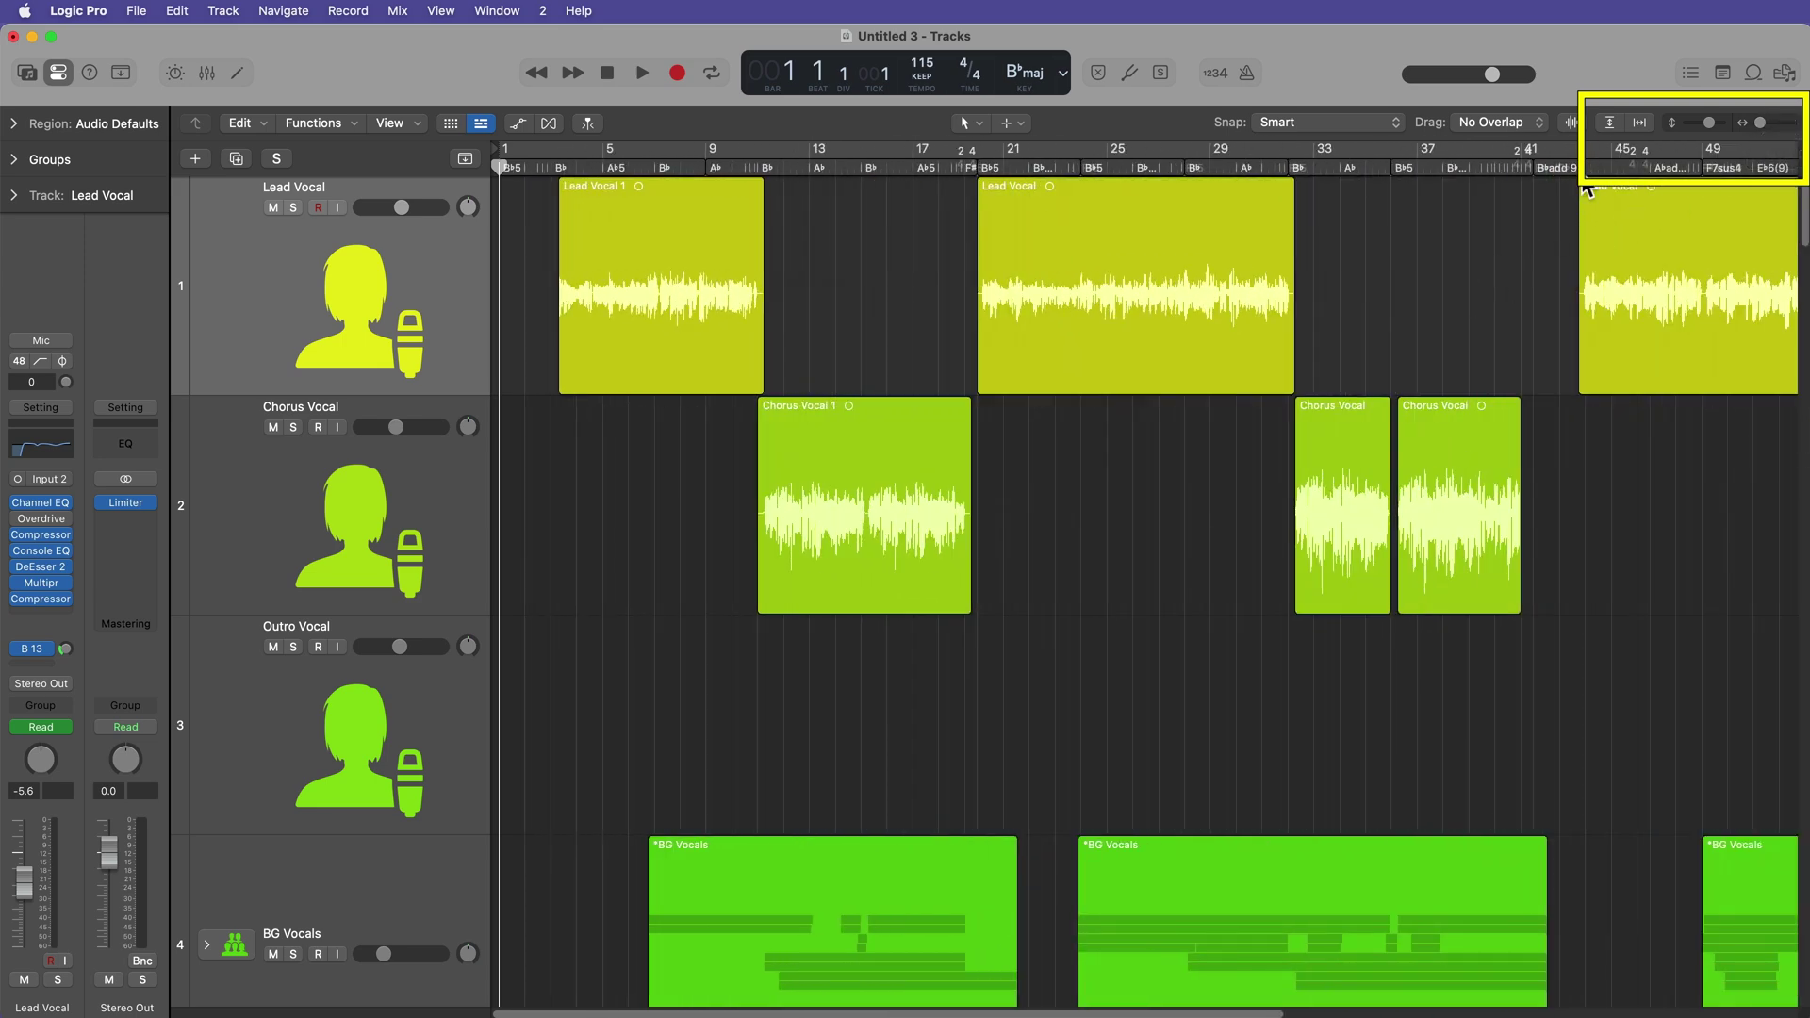
left_click(1609, 123)
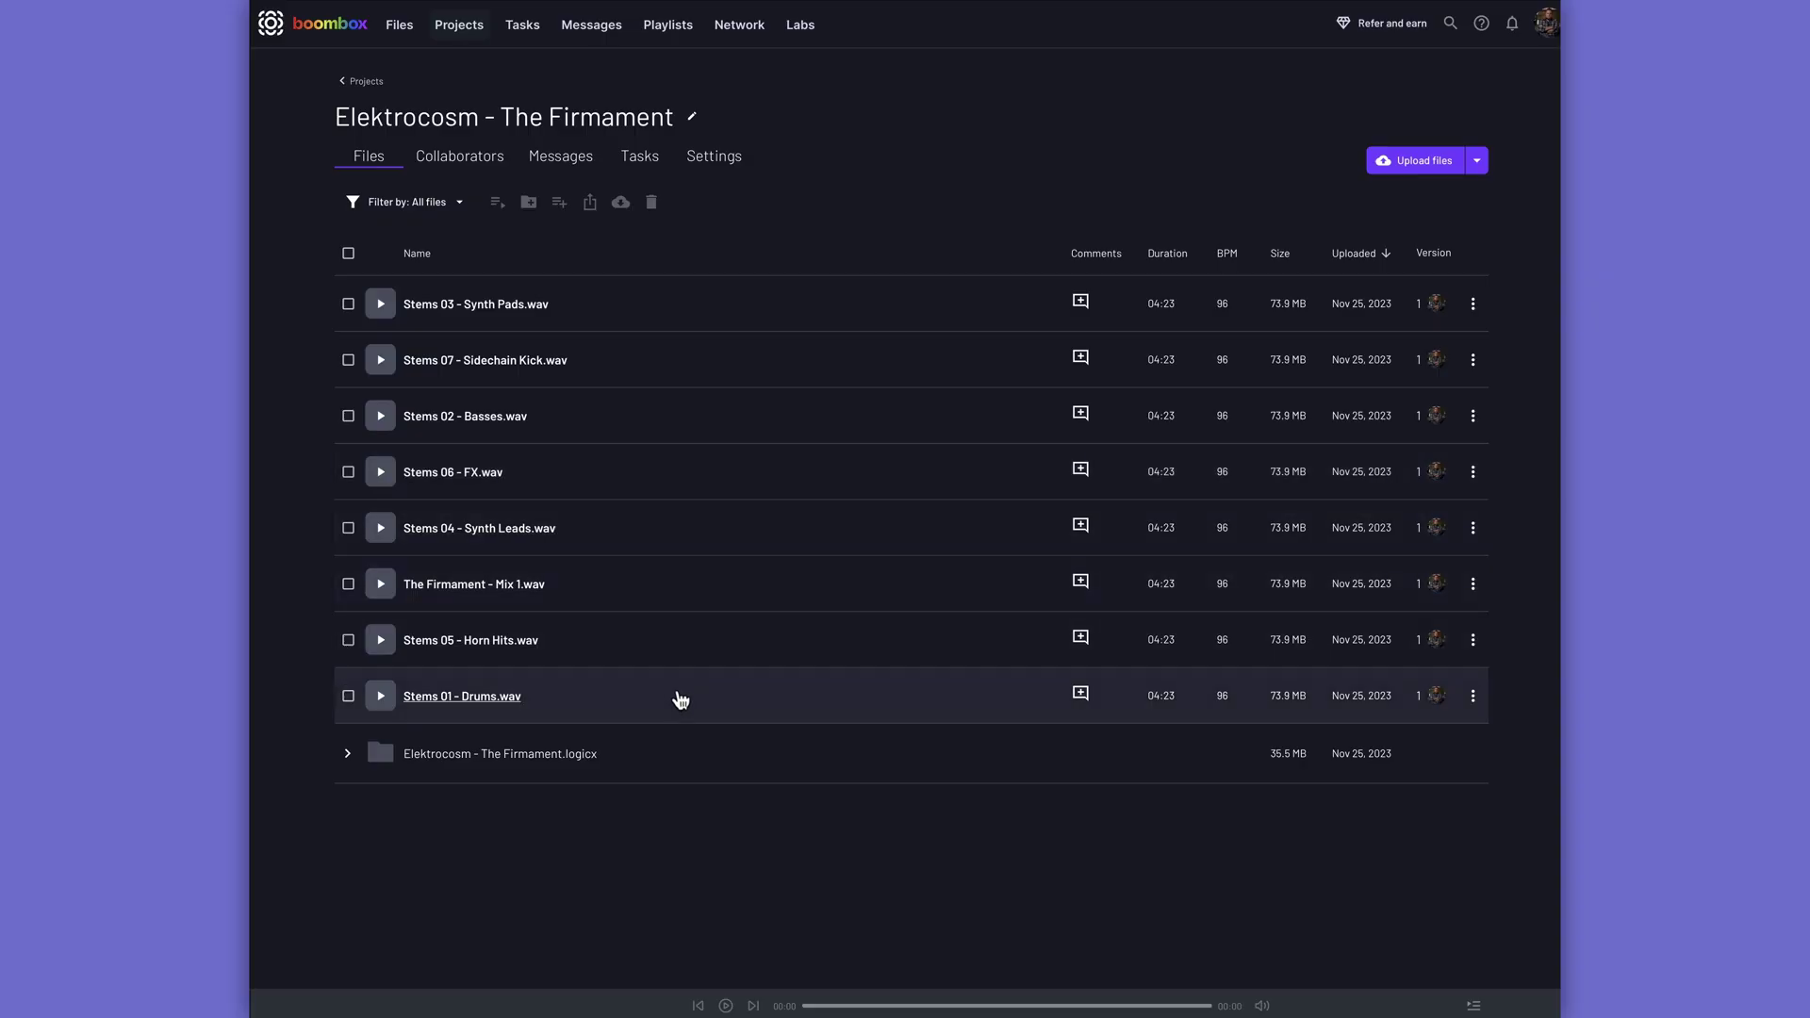
Expand the .logicx project folder in Boombox's Files list and scroll through its contents.
left_click(347, 754)
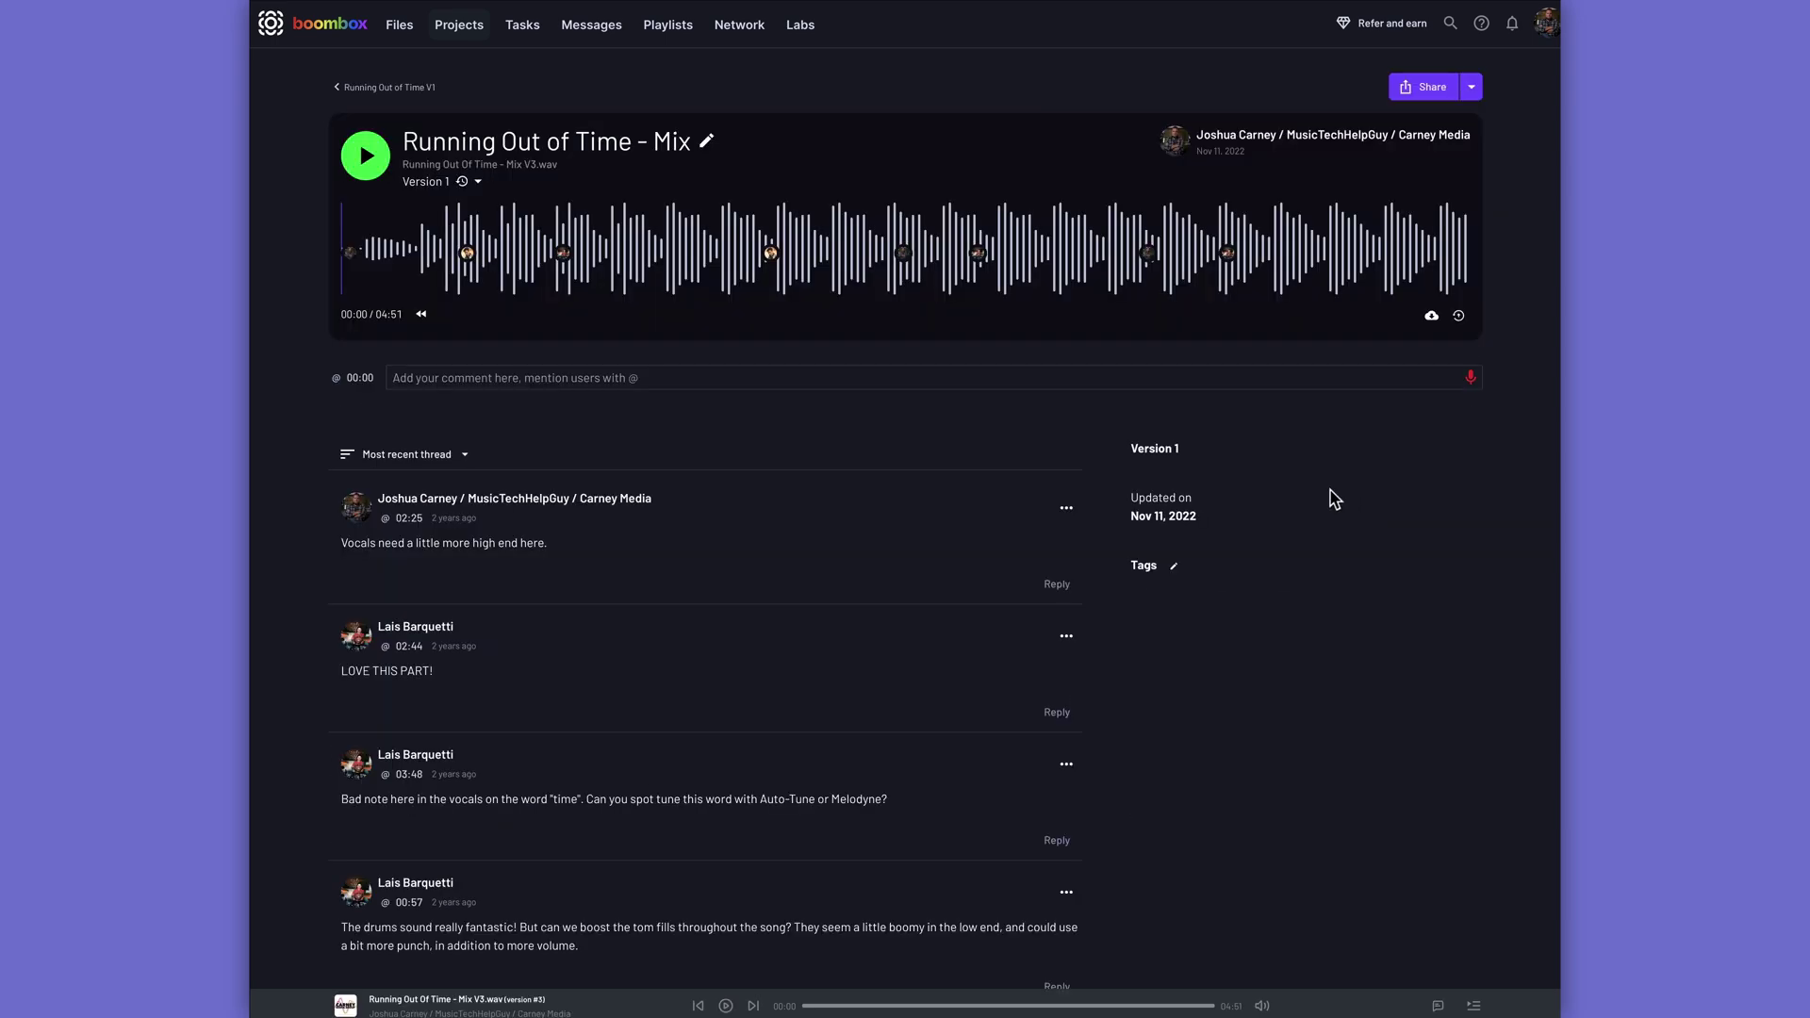
scroll(472, 269, "down", 6)
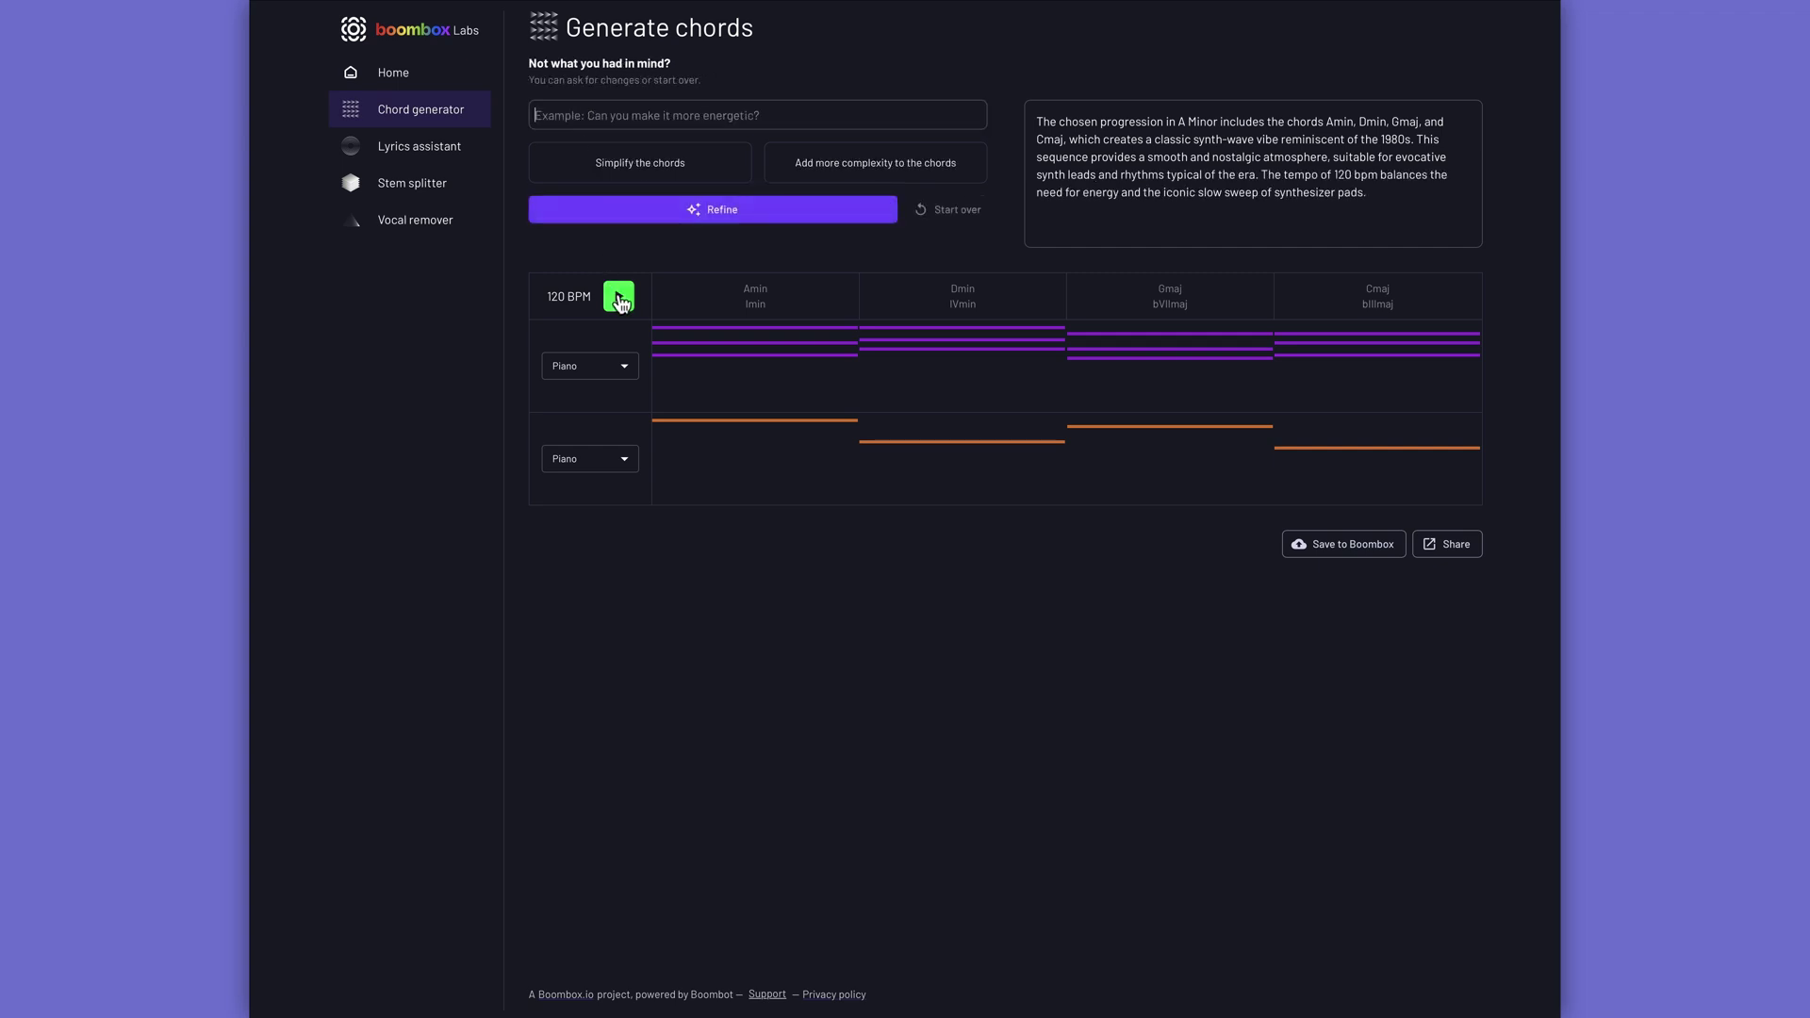
Play the generated chord progression, then solo the Vocals stem in the stem splitter.
left_click(619, 298)
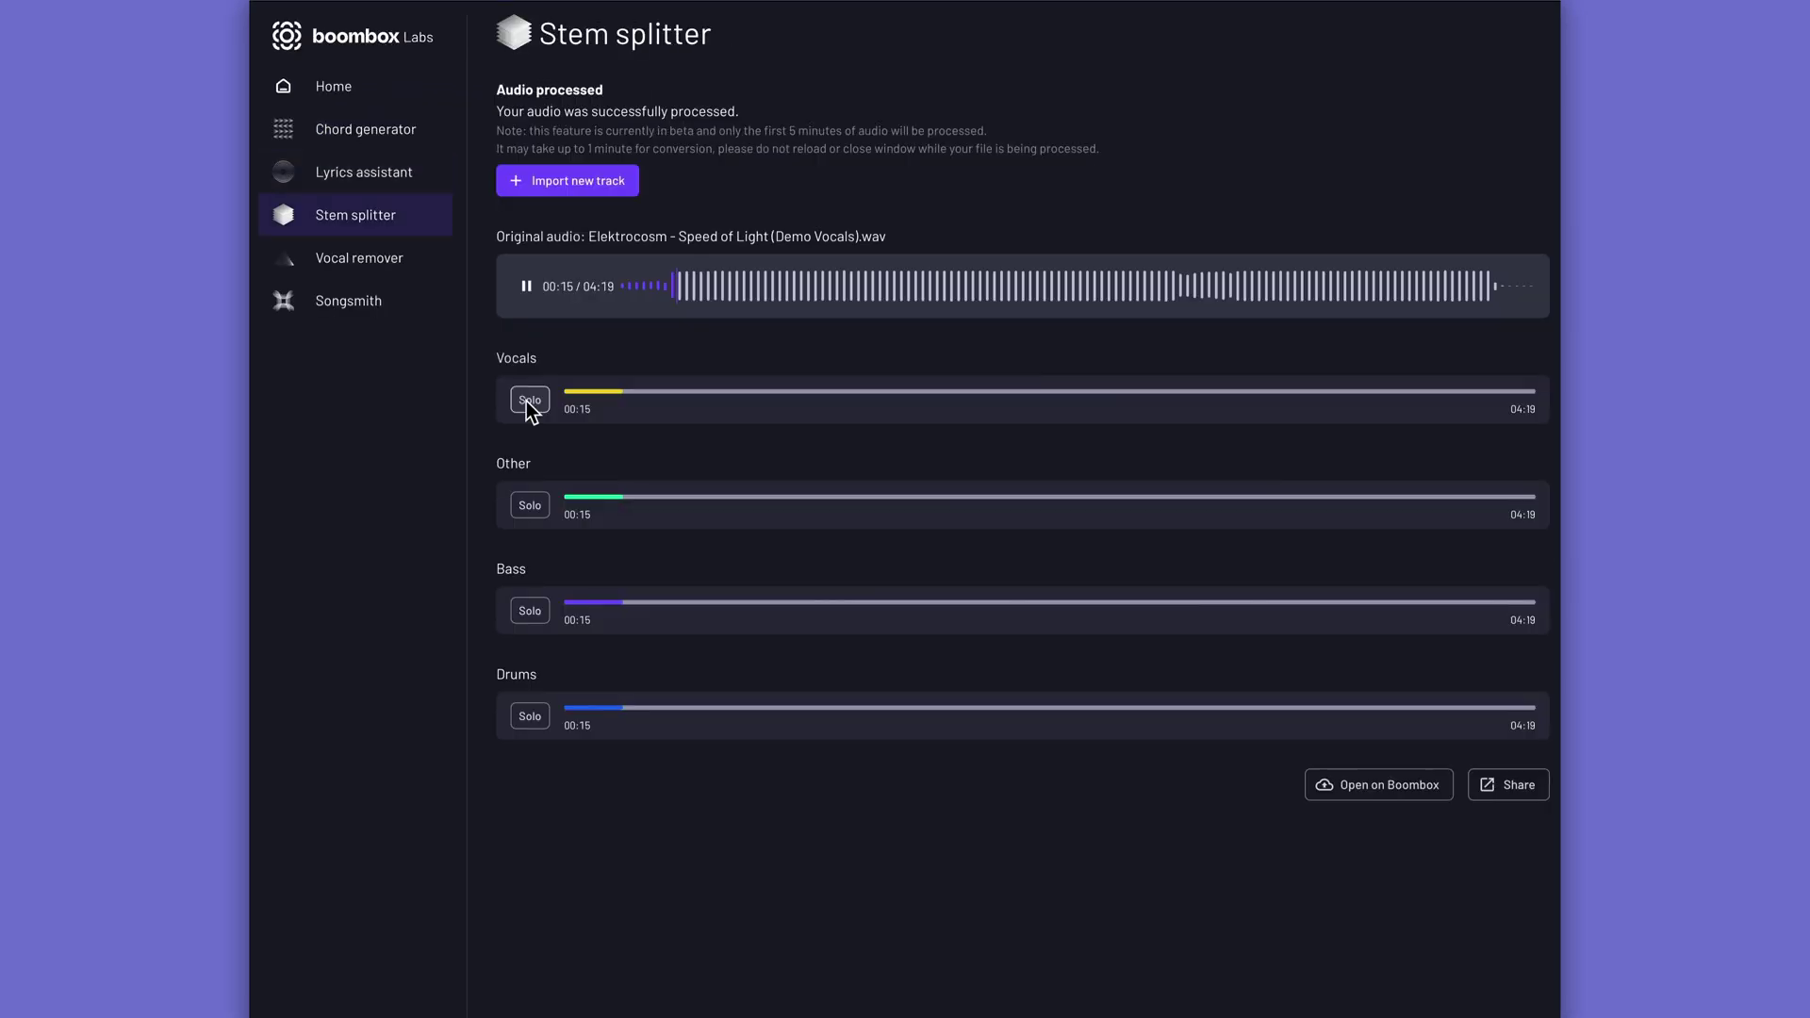
left_click(529, 401)
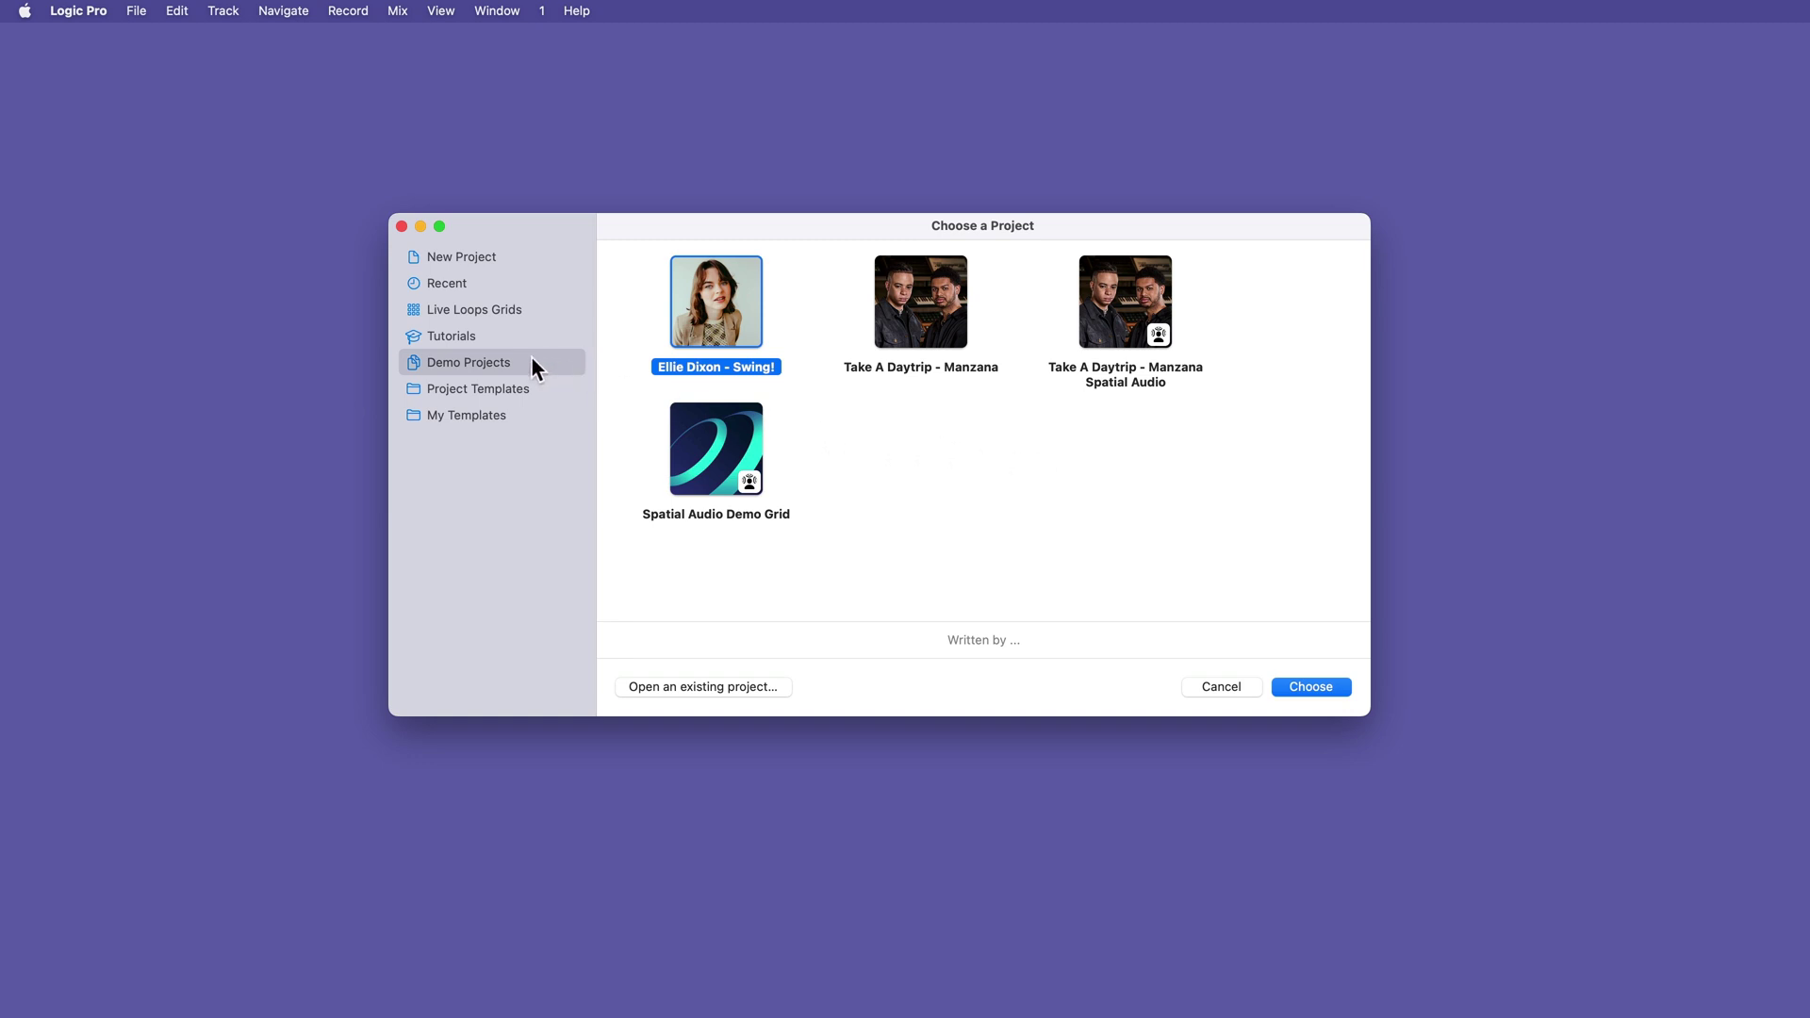
Show the New Project category with the Empty Project and Live Loops templates.
left_click(516, 256)
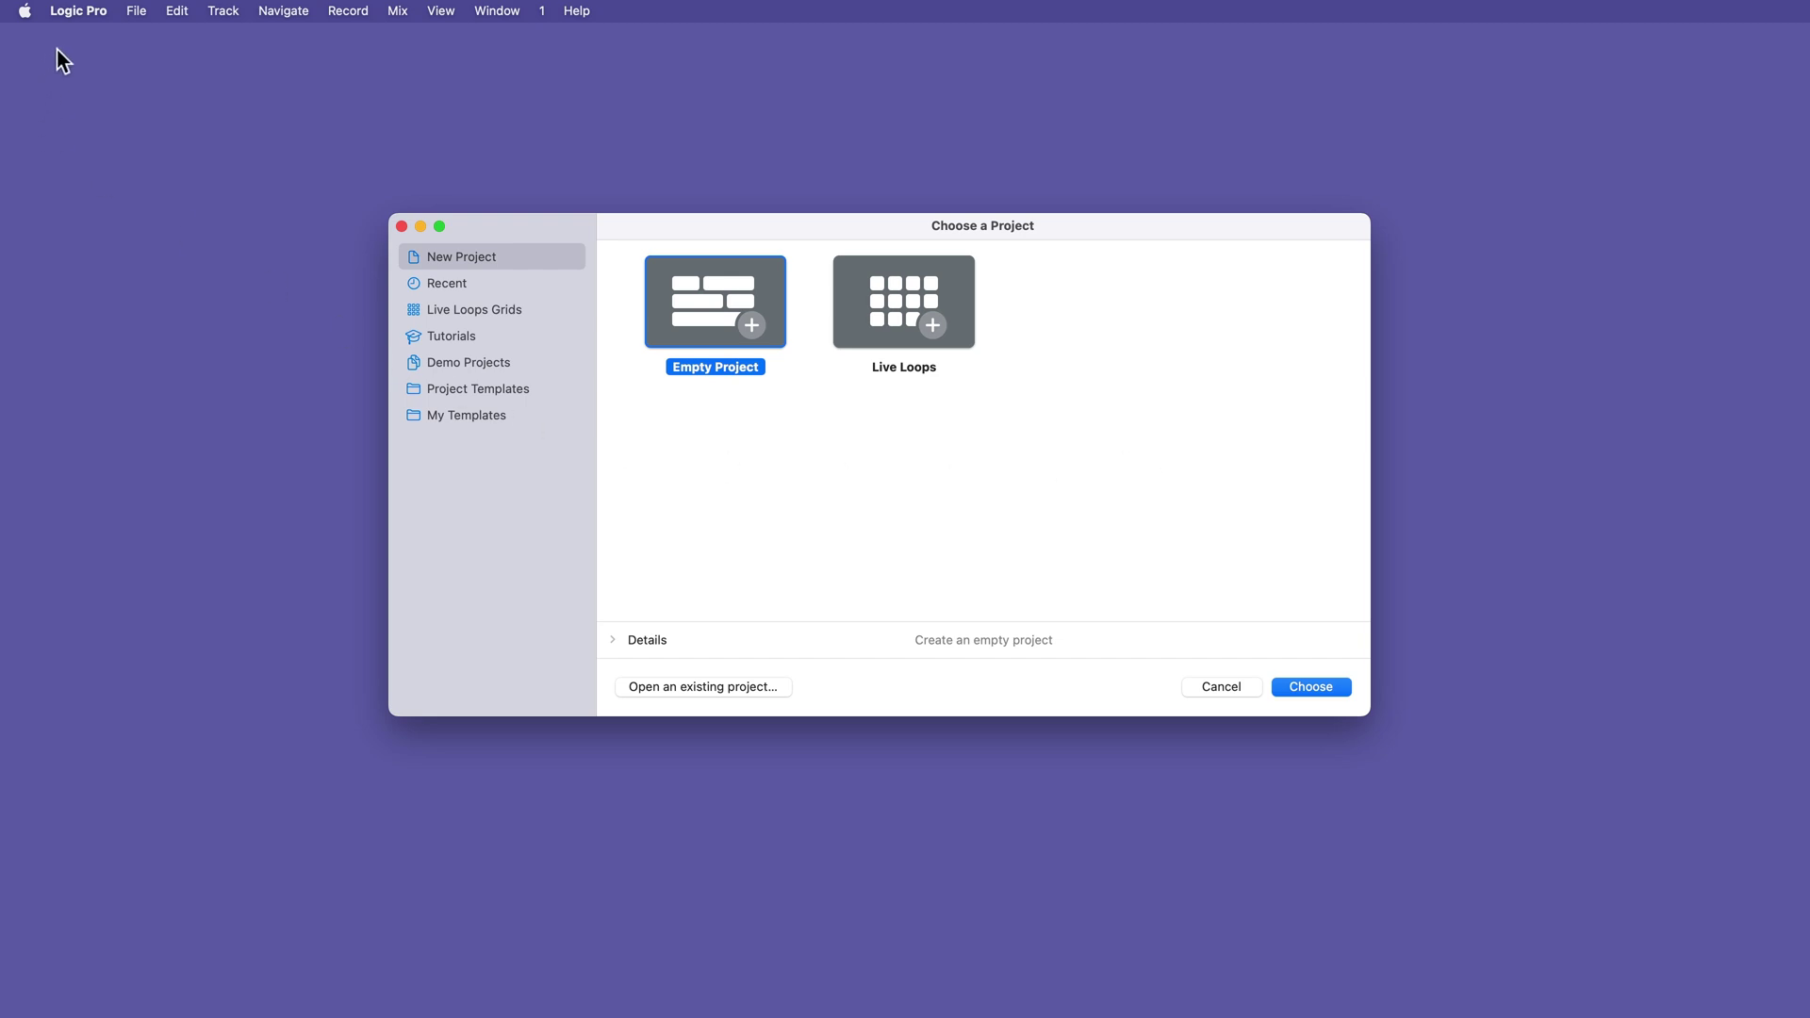
left_click(79, 12)
mouse_move(83, 70)
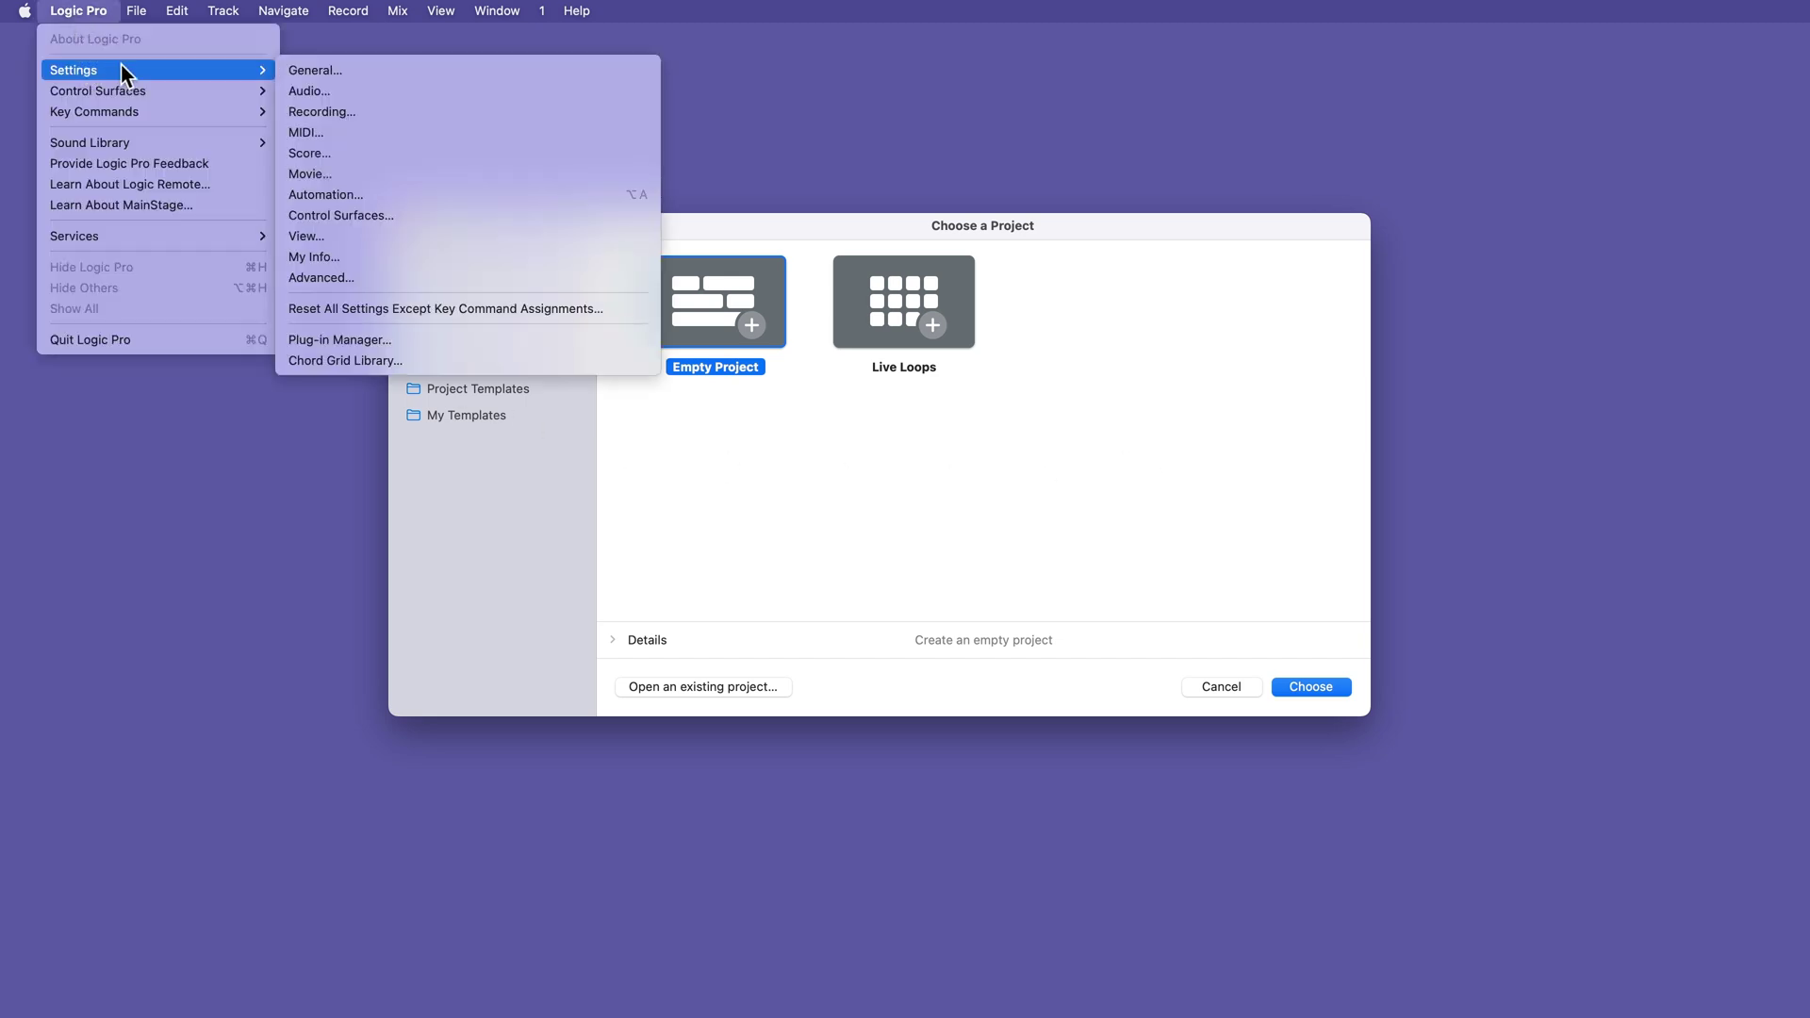
left_click(372, 70)
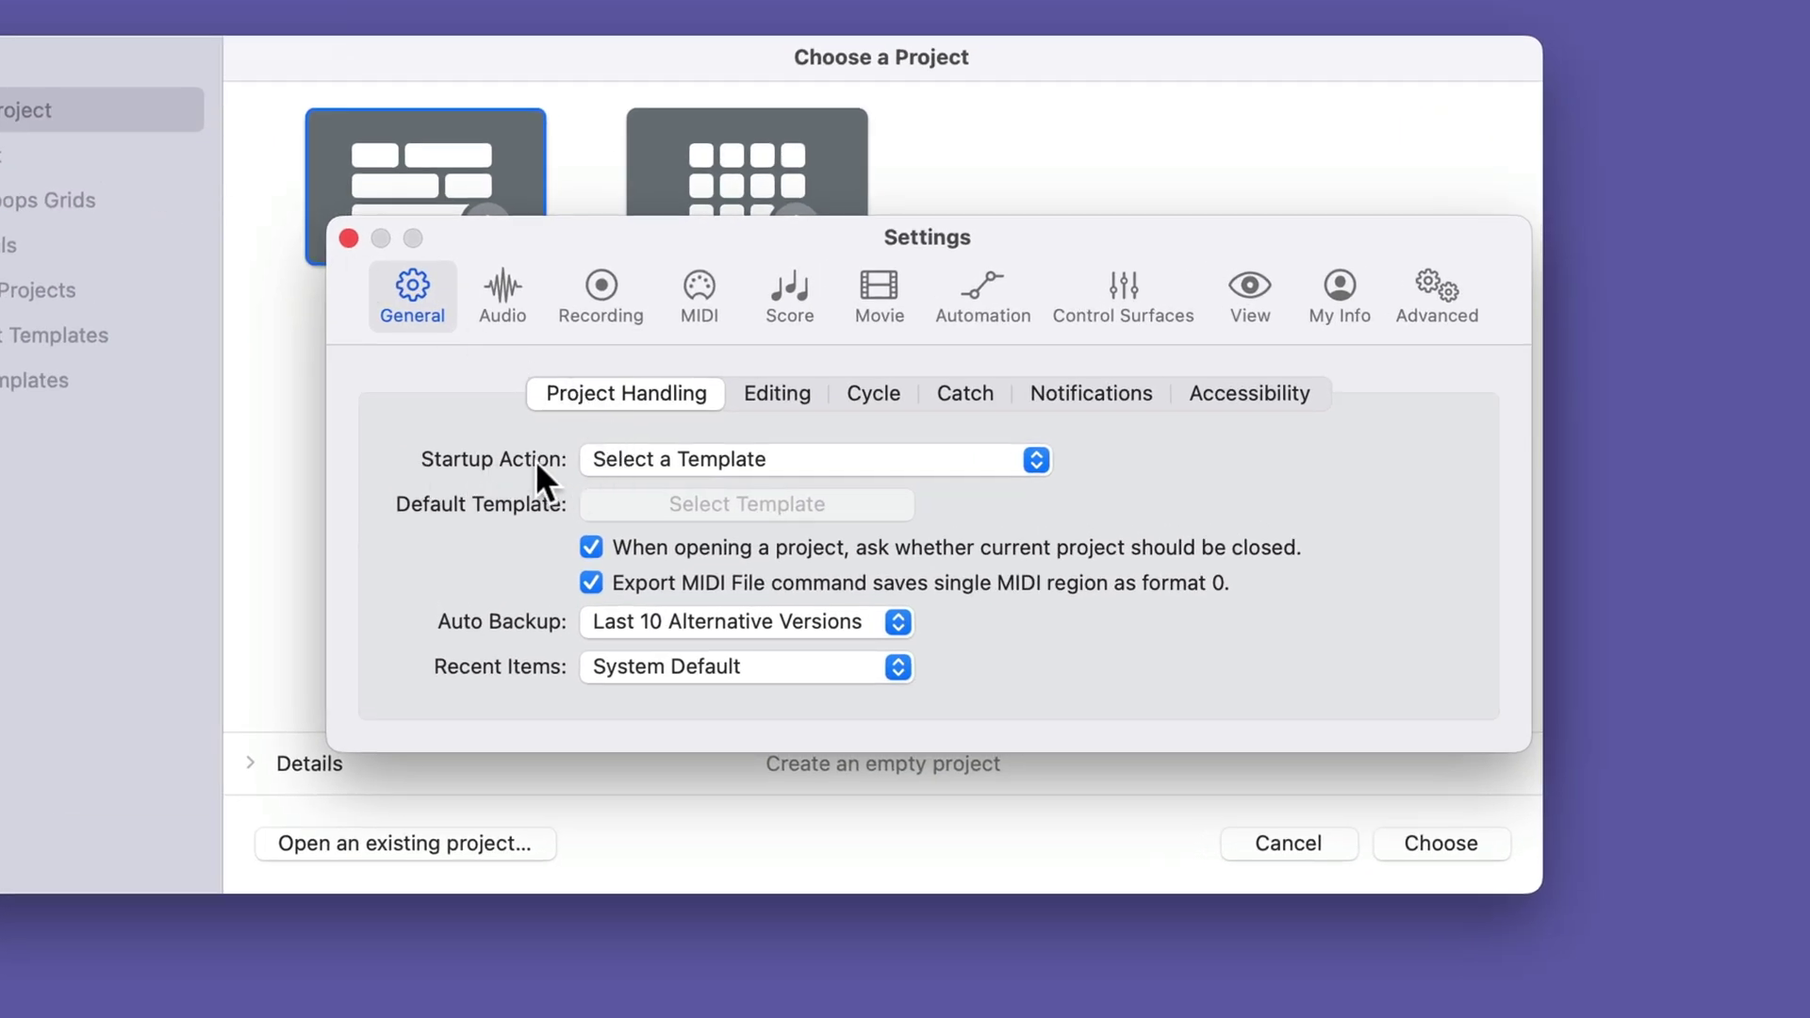
left_click(686, 460)
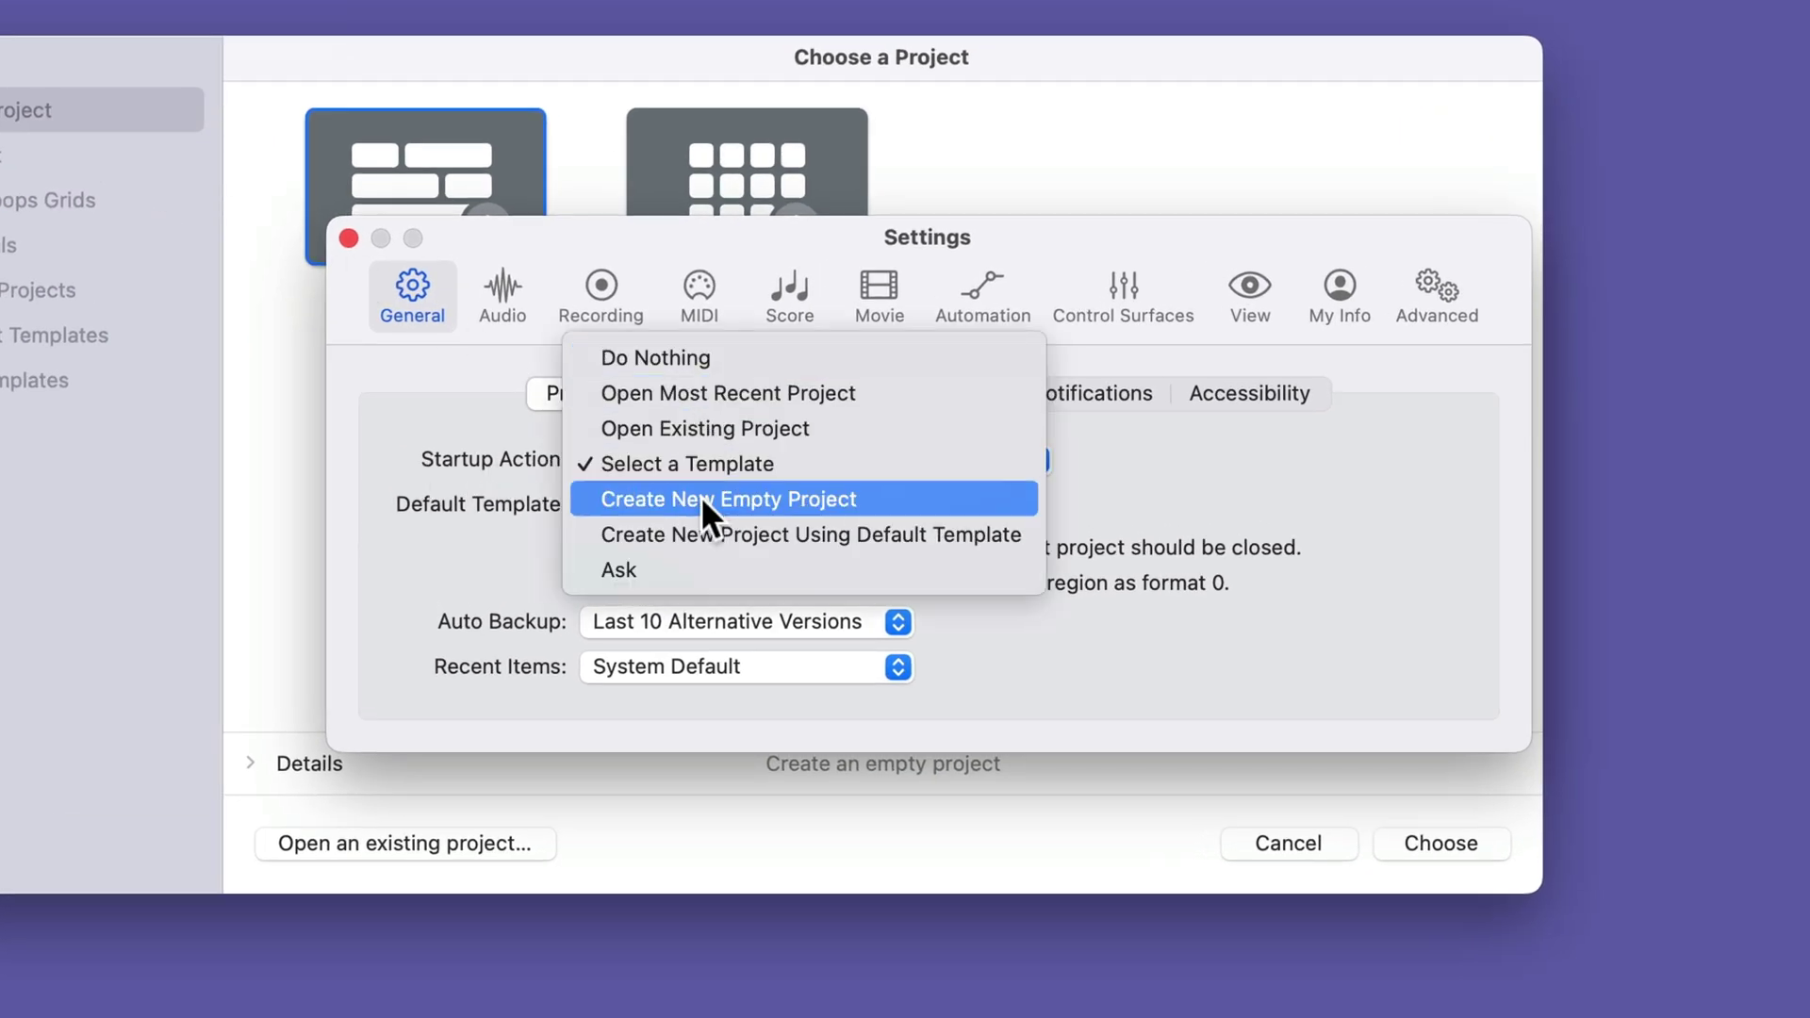
left_click(831, 453)
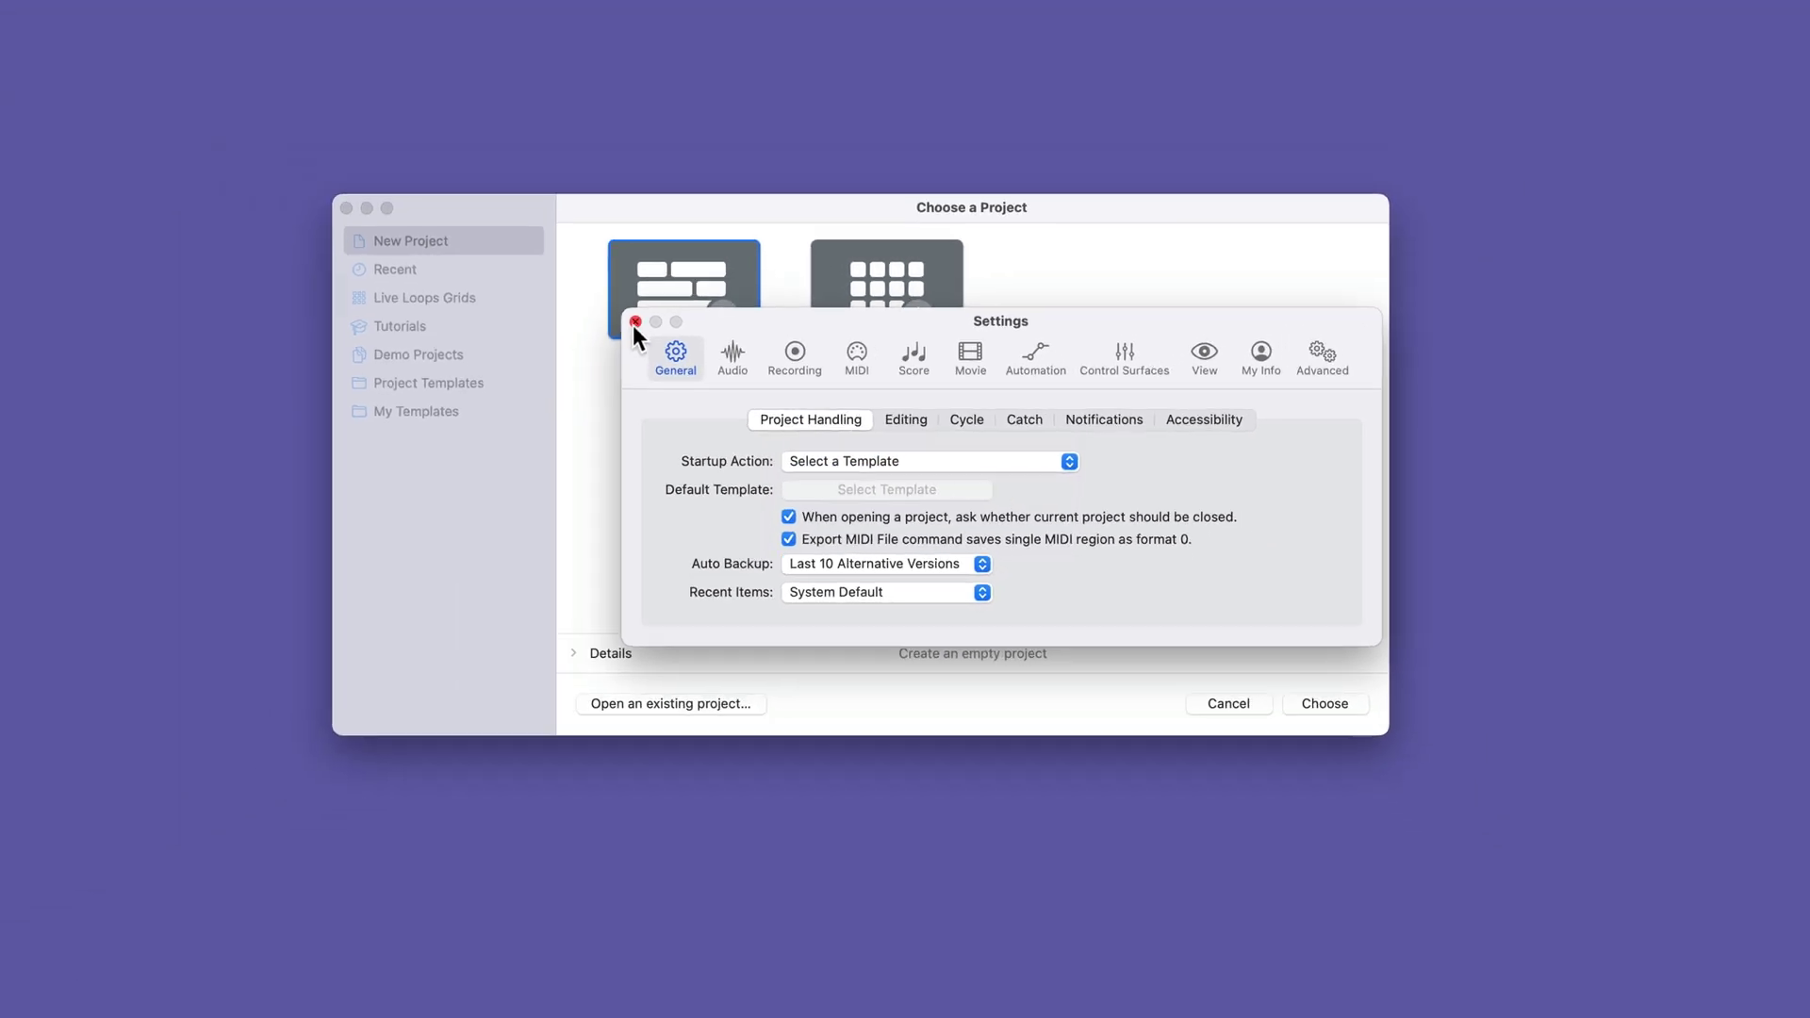
left_click(348, 237)
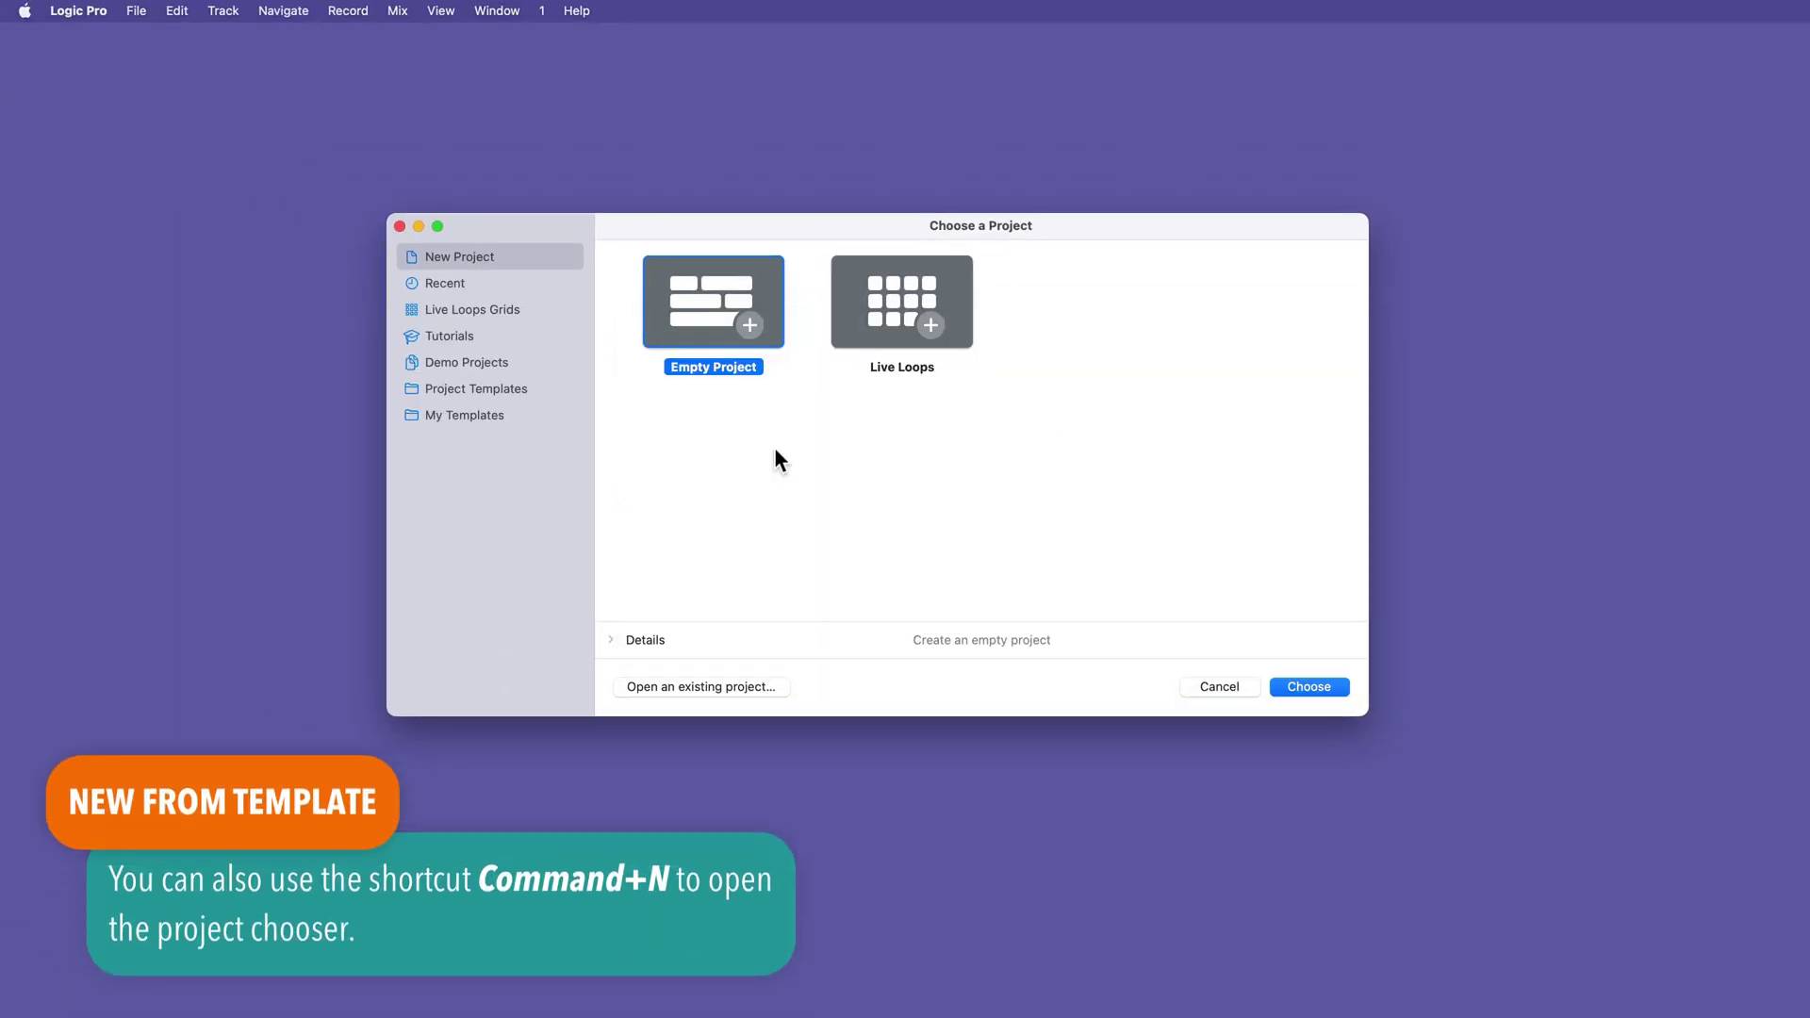
Open the Swing! demo from the Demo Projects category of the project chooser.
left_click(489, 362)
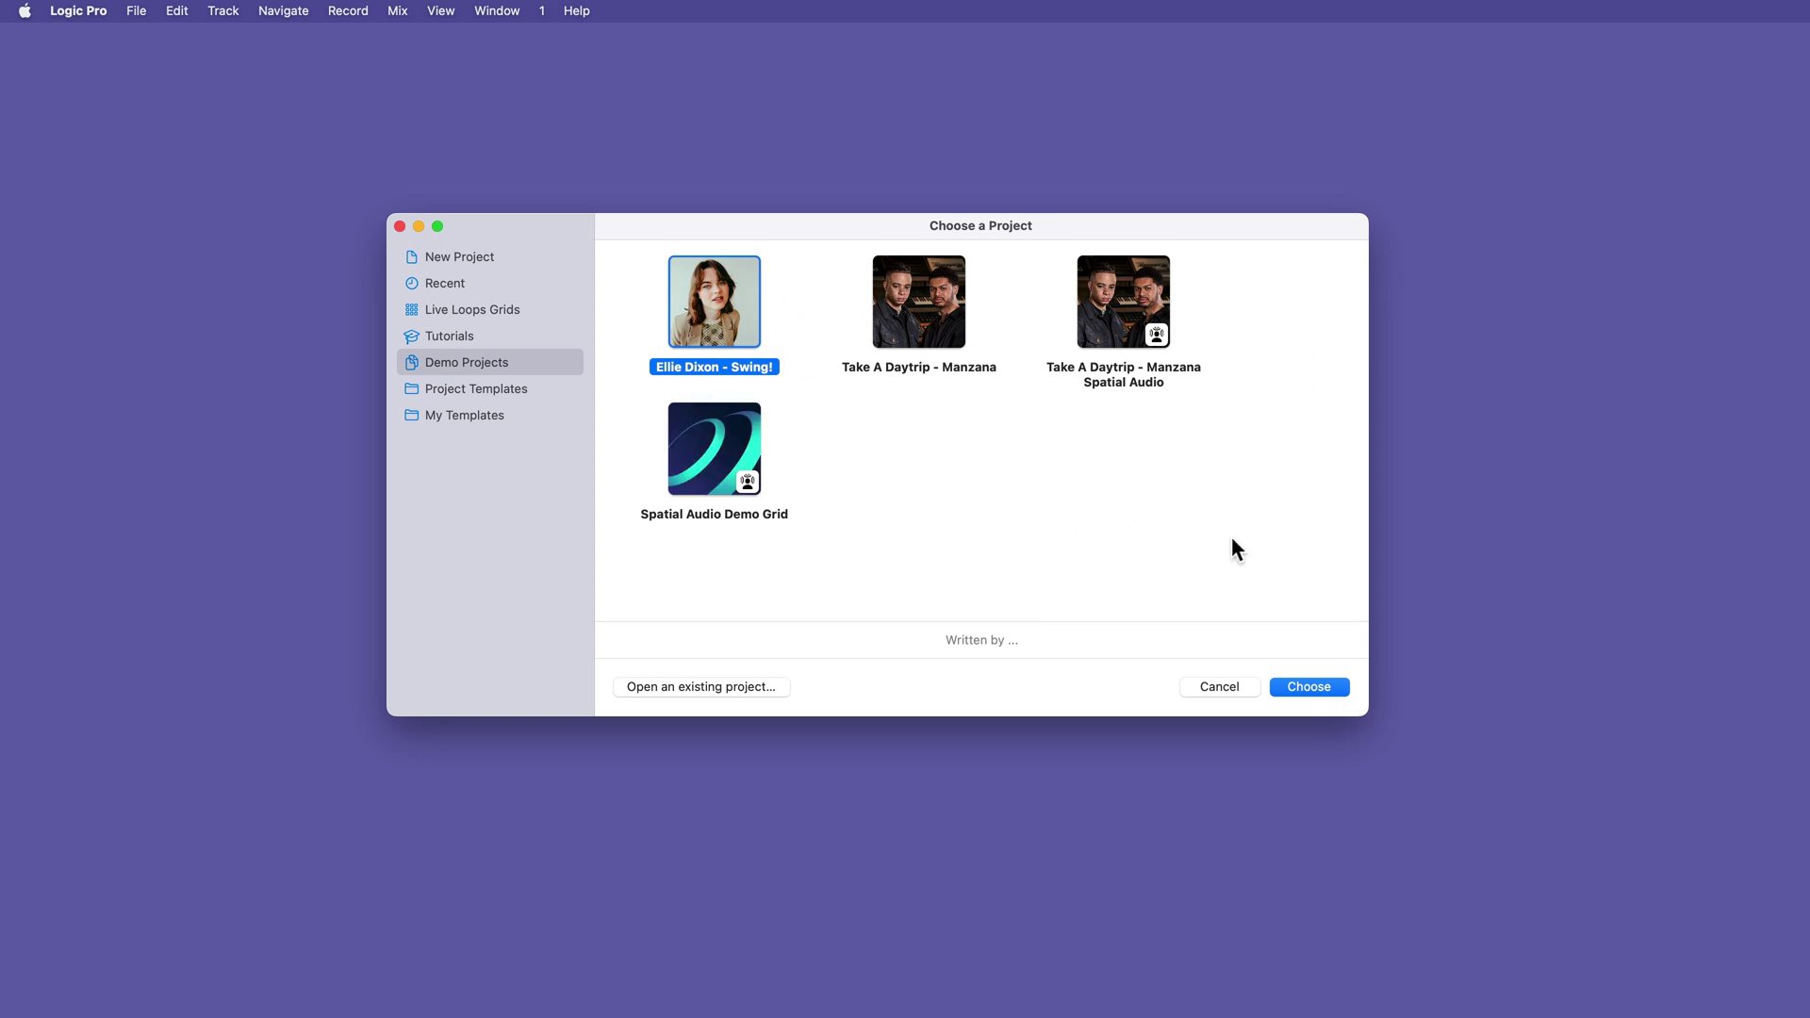
left_click(1334, 686)
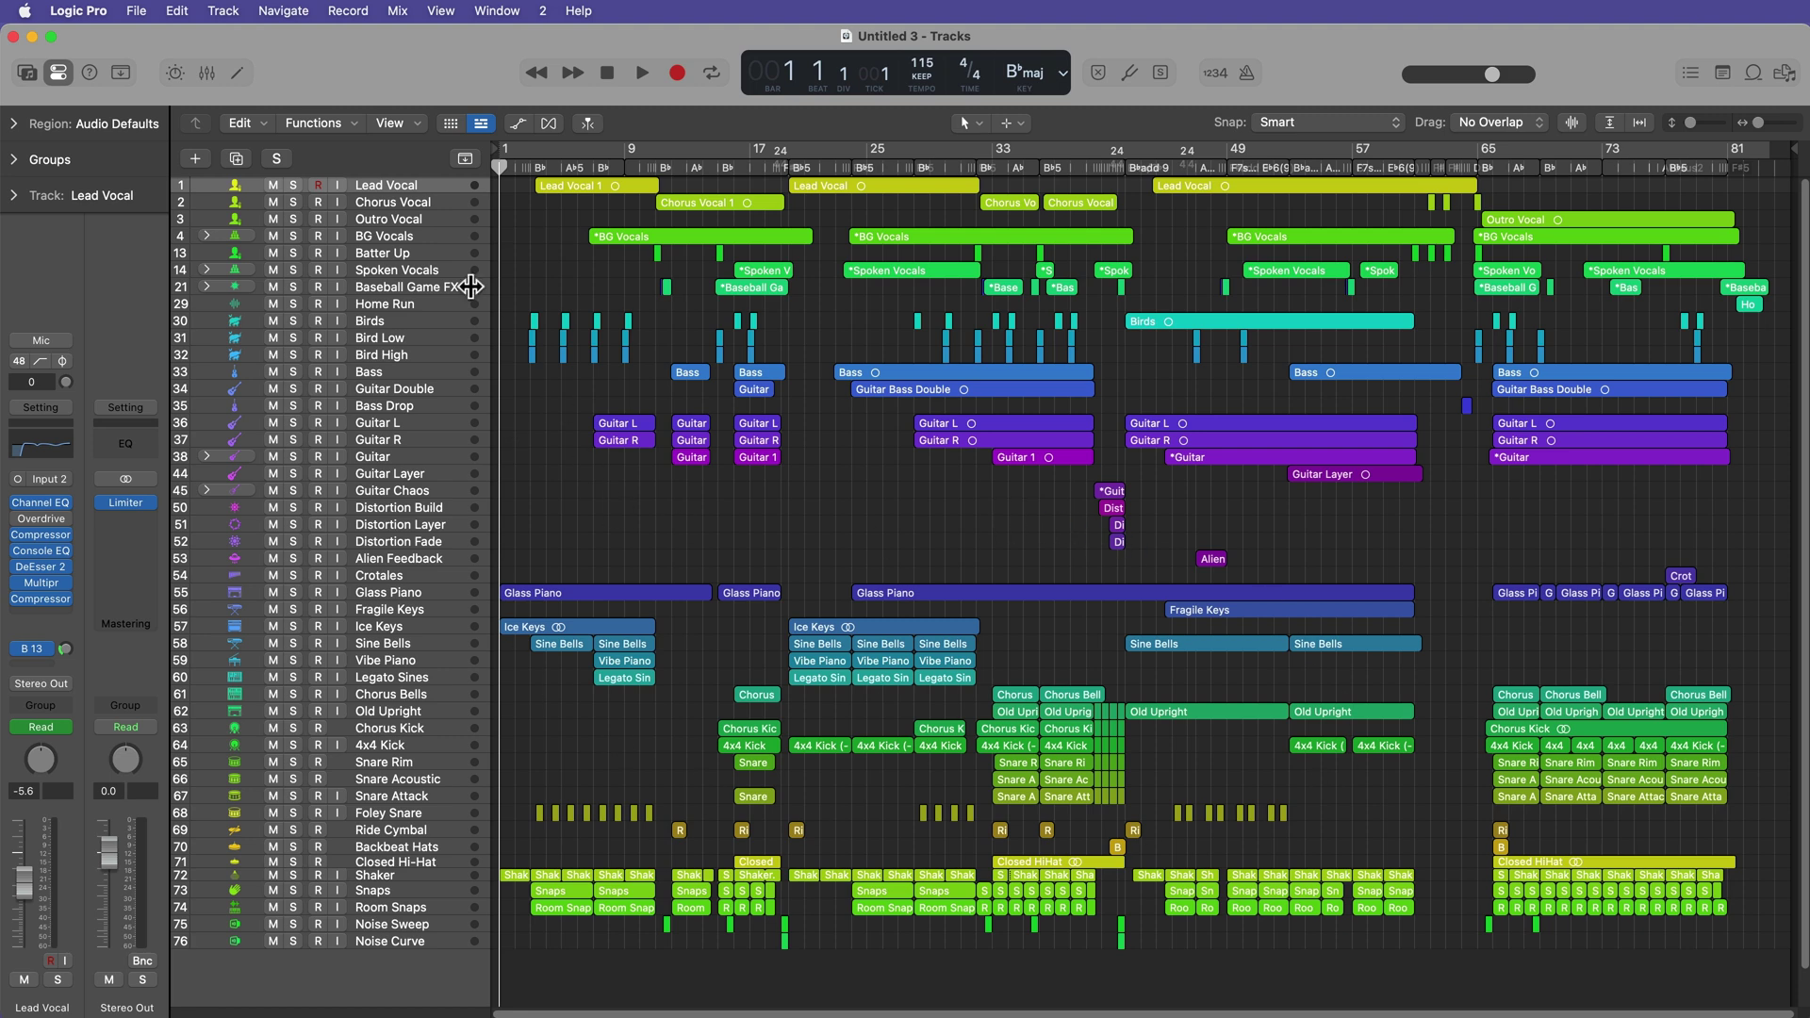
Marquee-select every region from Lead Vocal down to Noise Curve, 556 in total.
left_click_drag(508, 183, 1635, 843)
left_click(1706, 981)
left_click_drag(507, 186, 1755, 980)
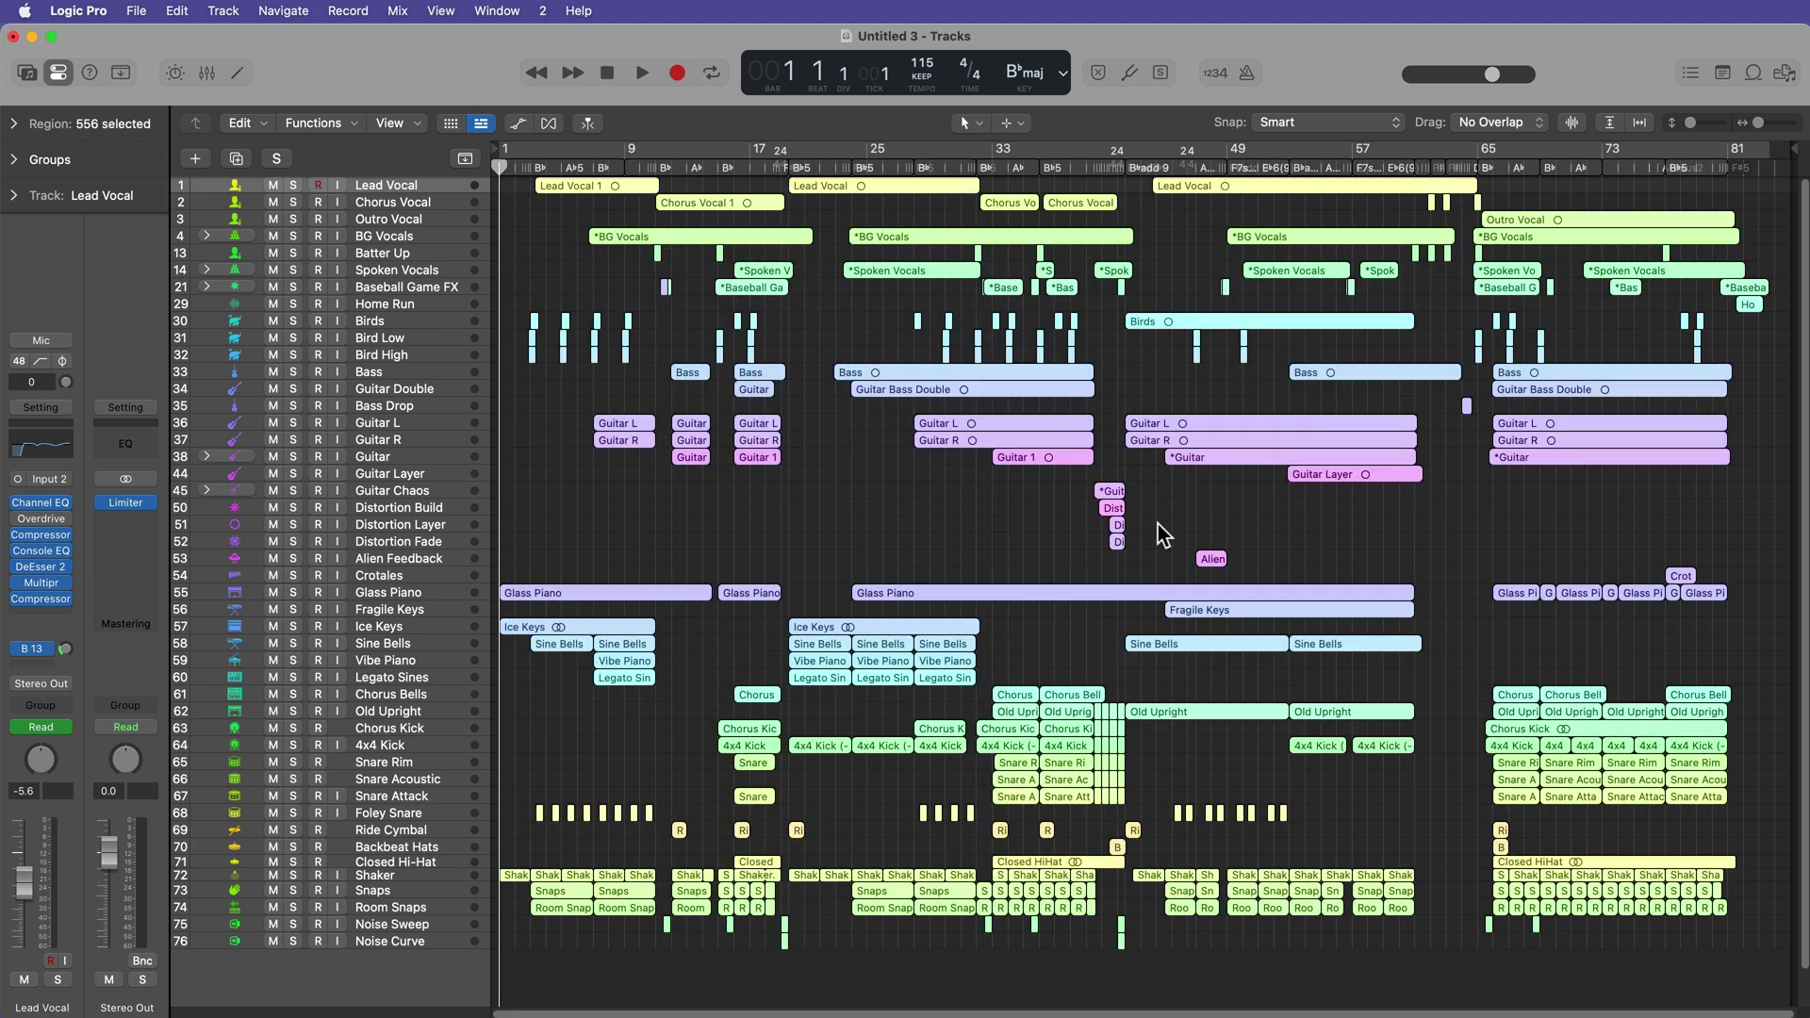
Deselect everything and zoom in to taller track rows showing the first 22 bars.
left_click(901, 456)
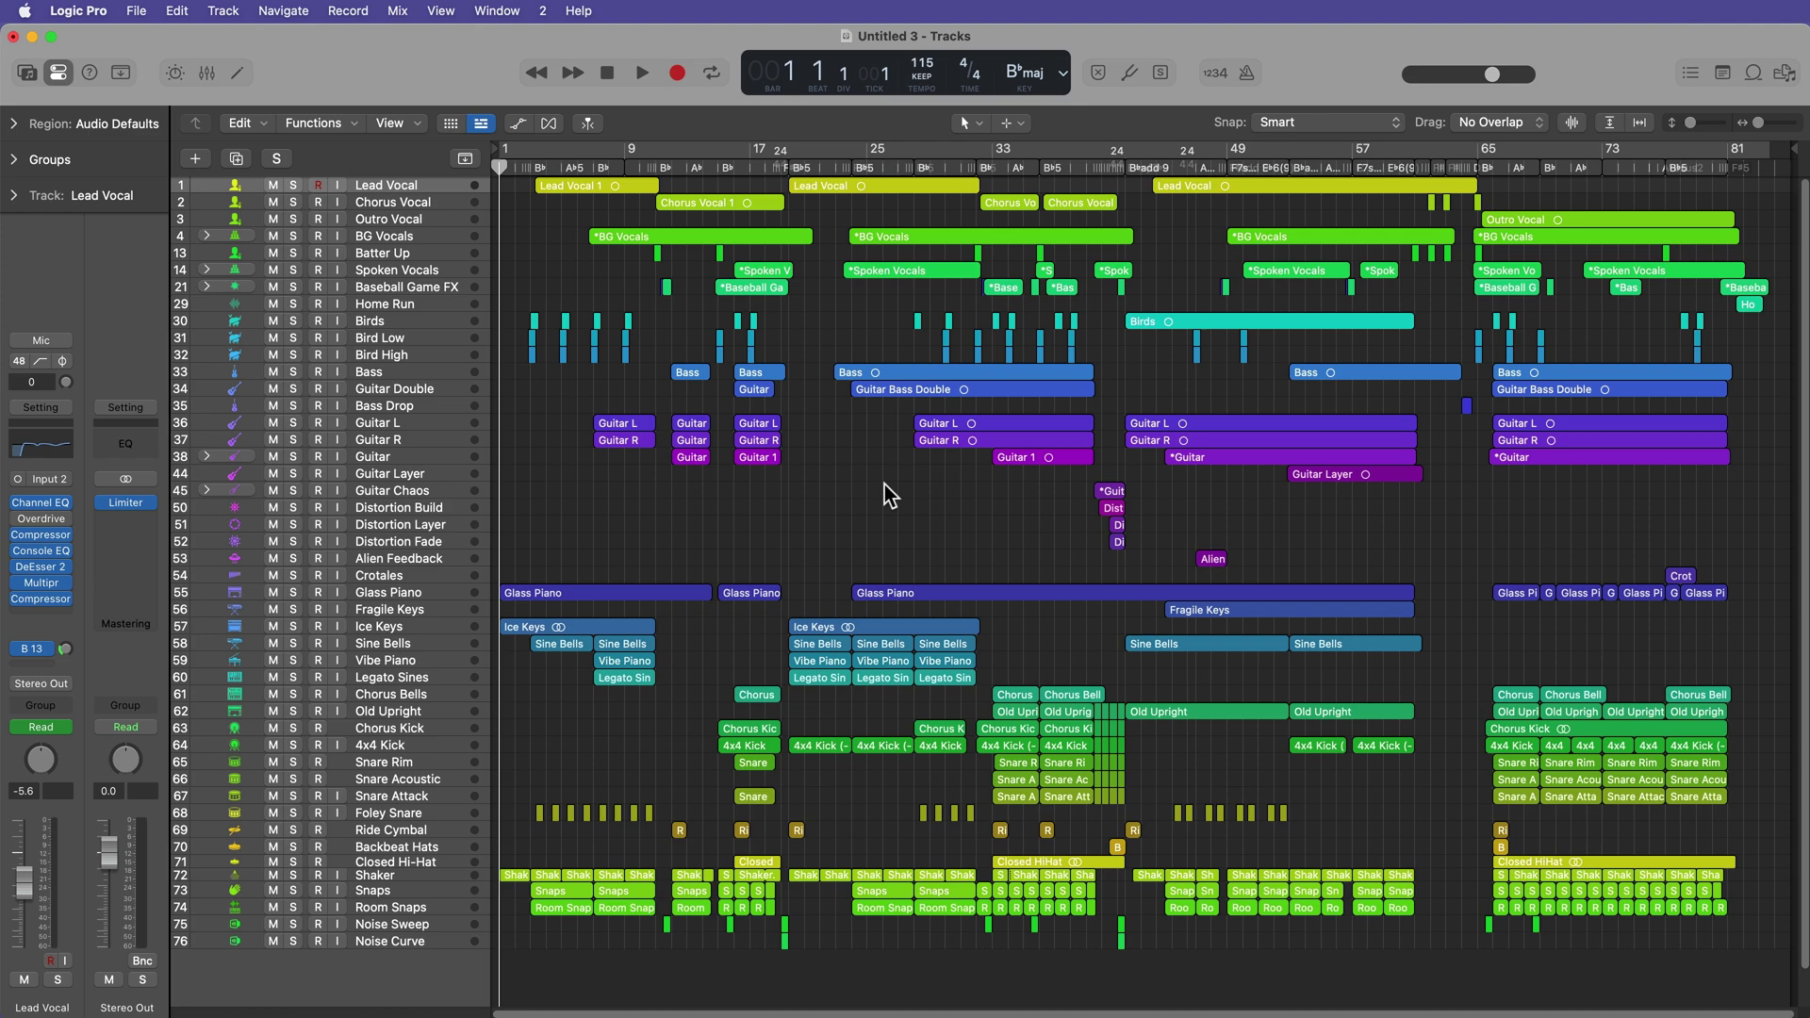
key("super+Down")
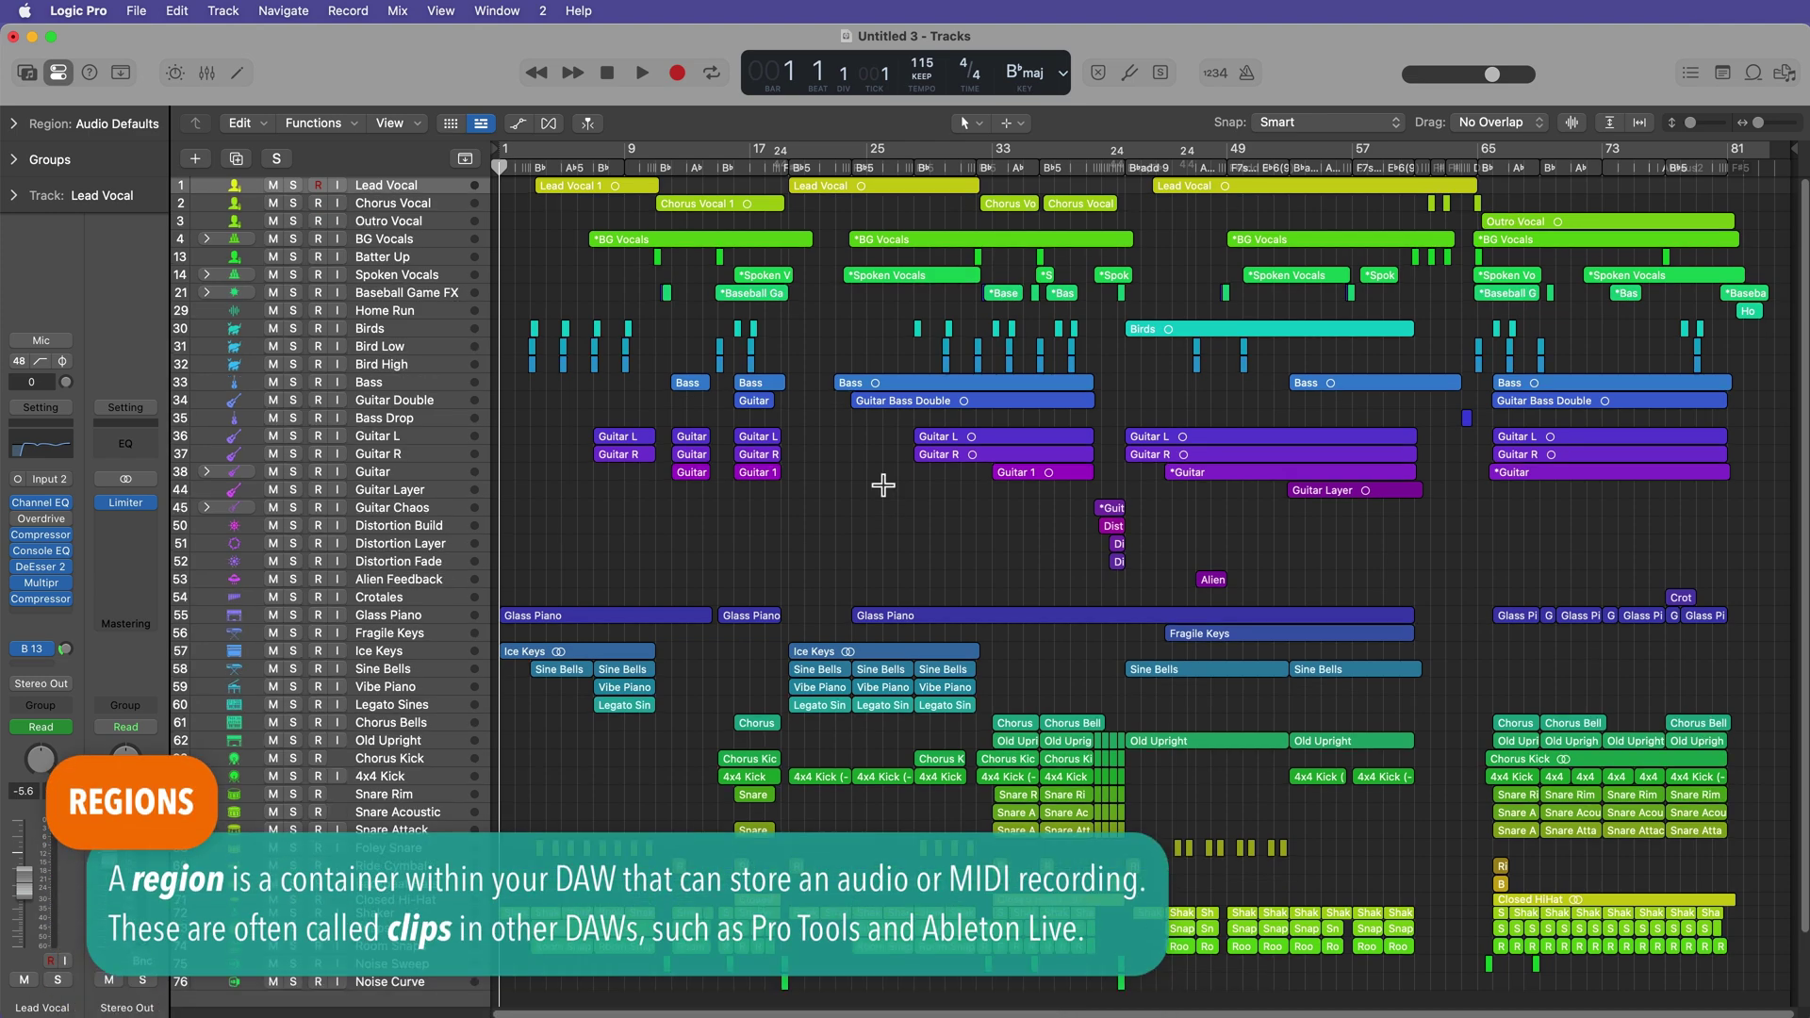
key("super+Down")
key("super+Right")
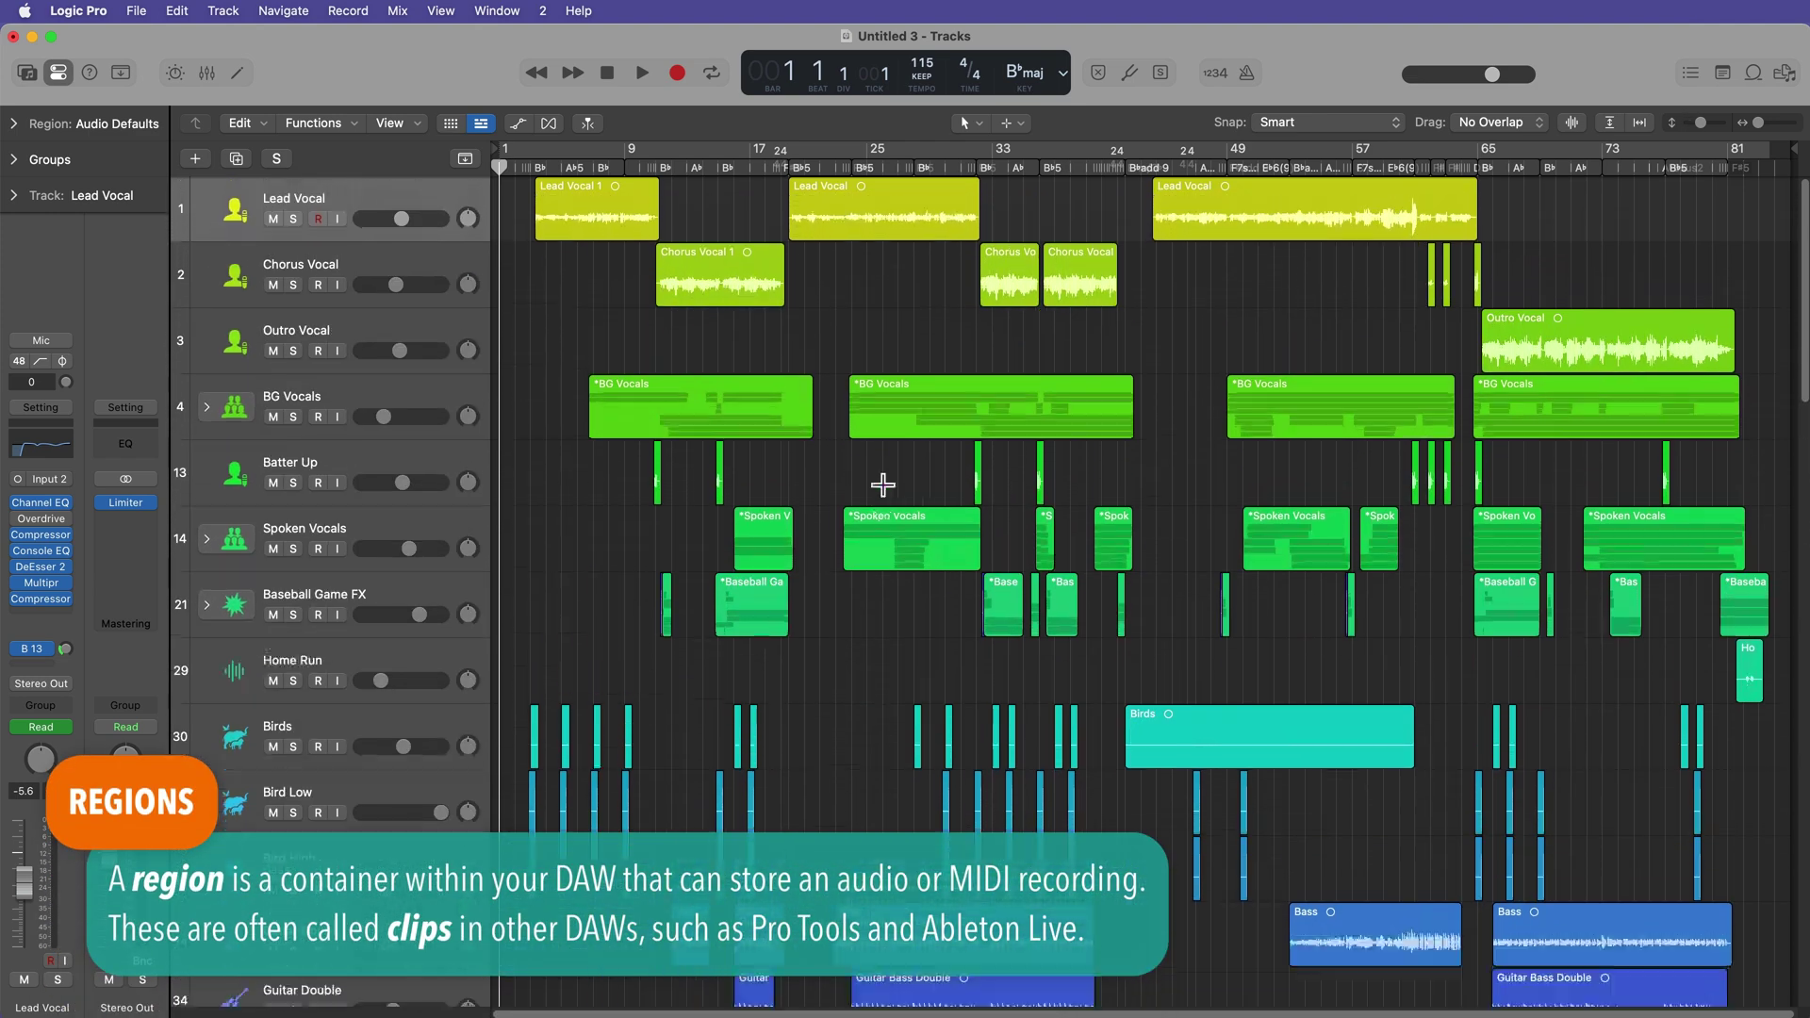
key("super+Right")
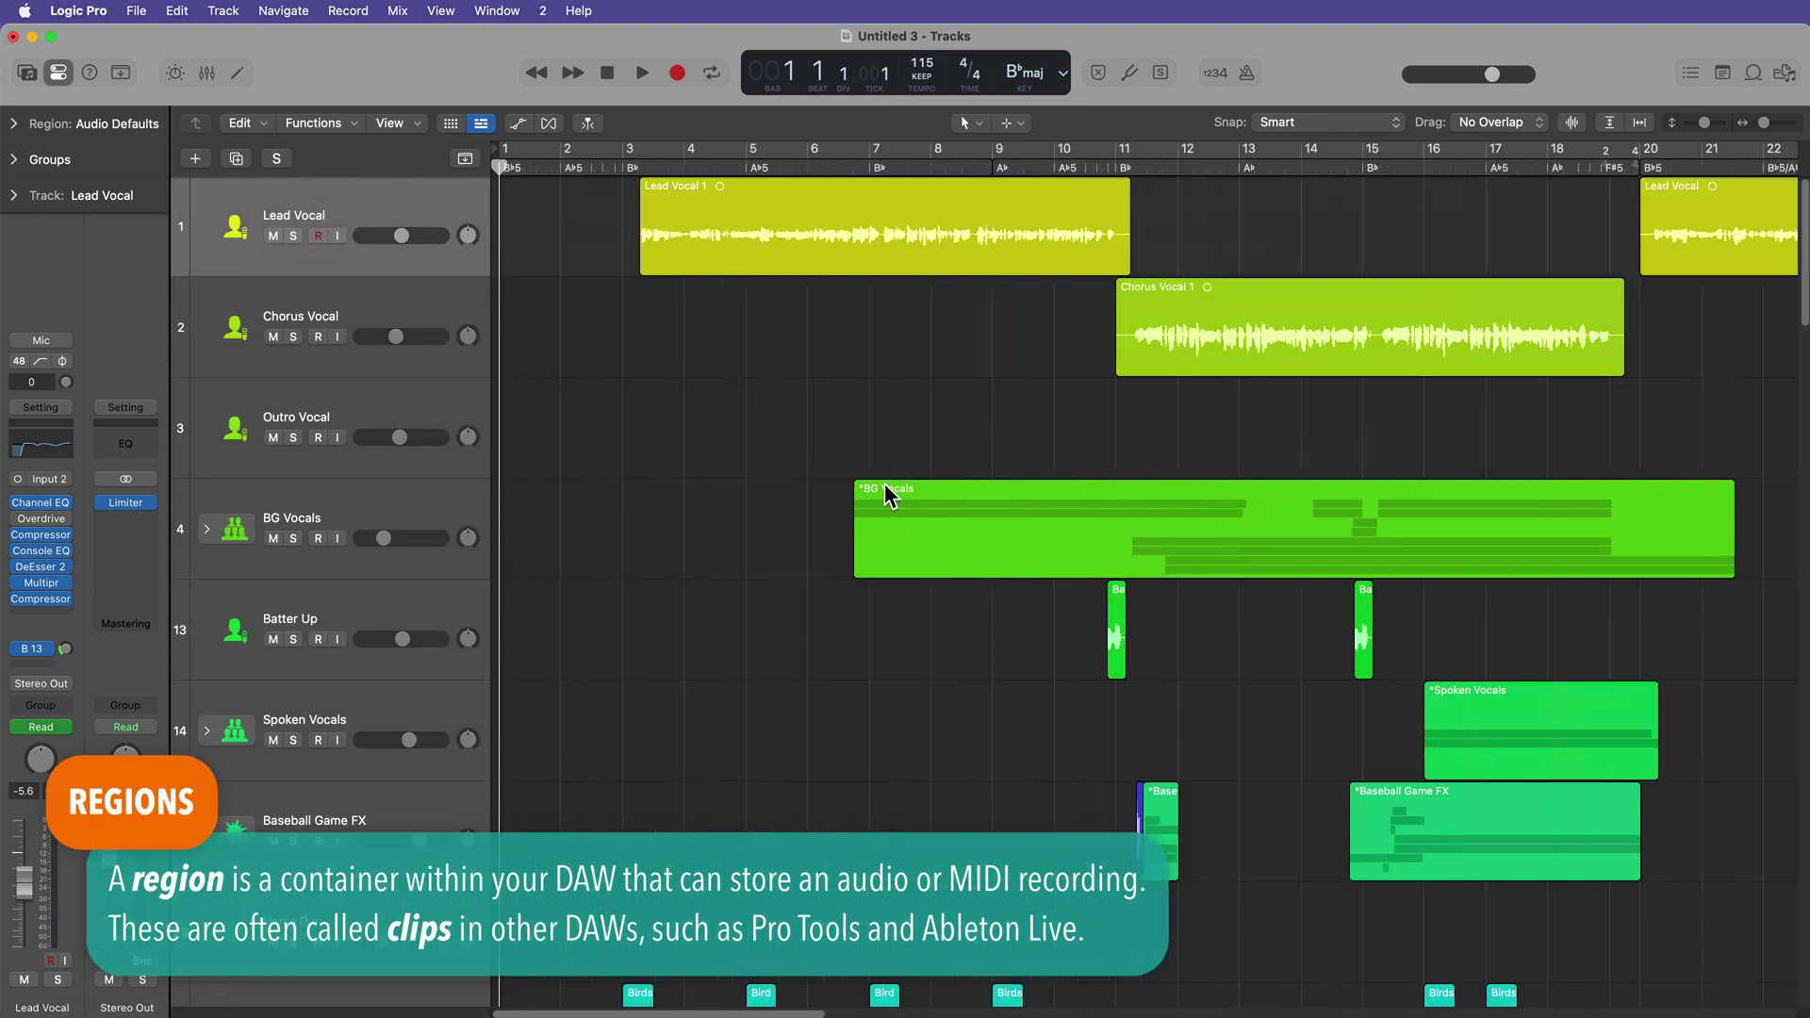
Inspect the Lead Vocal 1 and Glass Piano regions, then deselect and zoom out with Z.
left_click(849, 235)
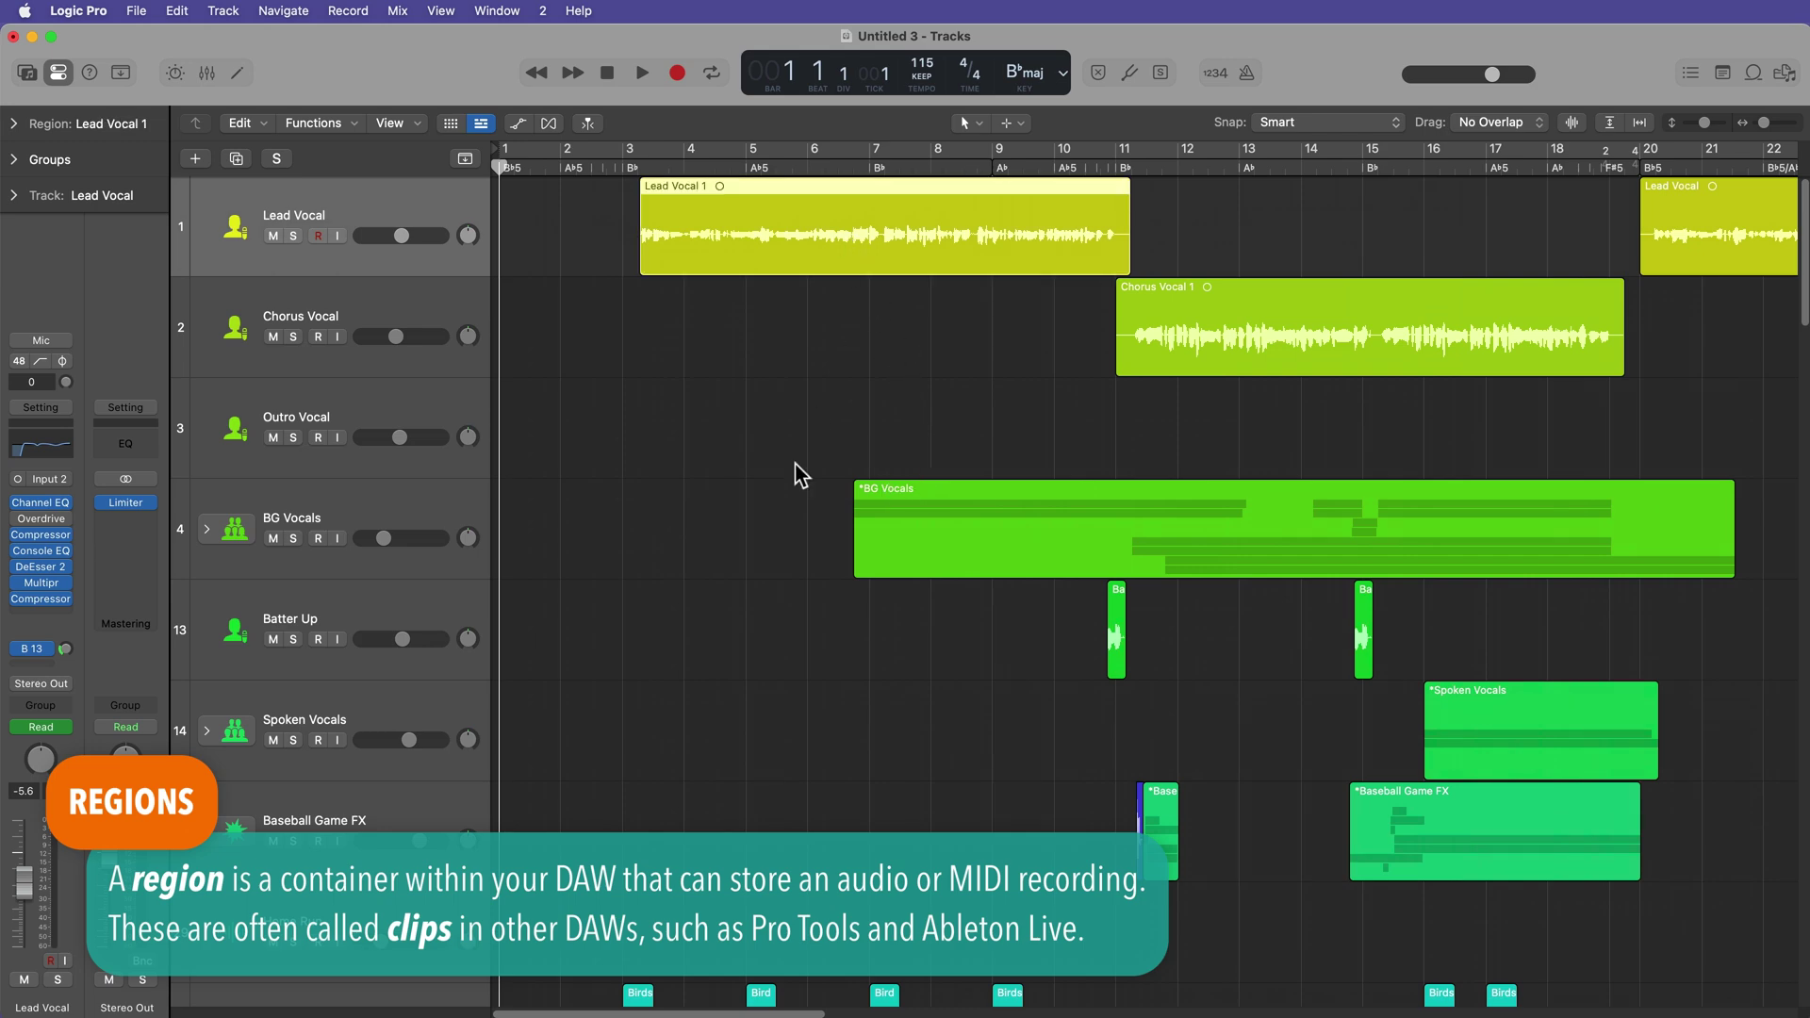
scroll(787, 480, "down", 15)
scroll(783, 492, "down", 10)
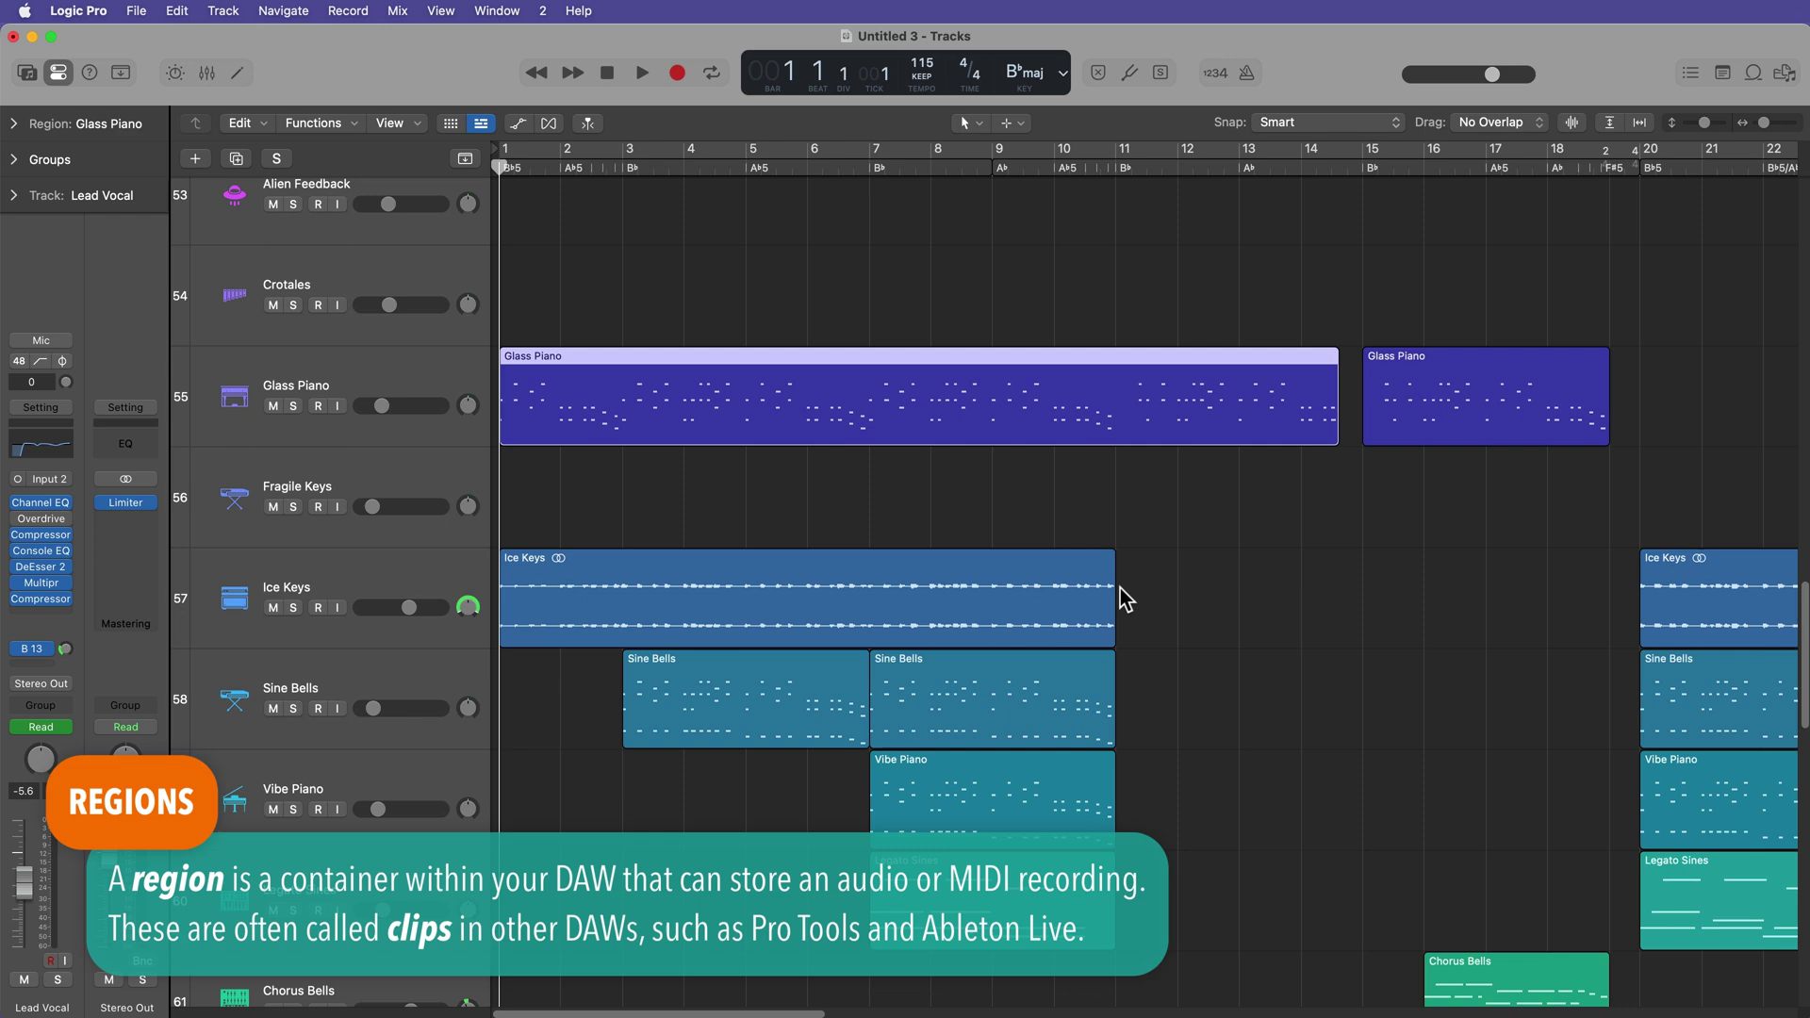
scroll(1117, 598, "up", 20)
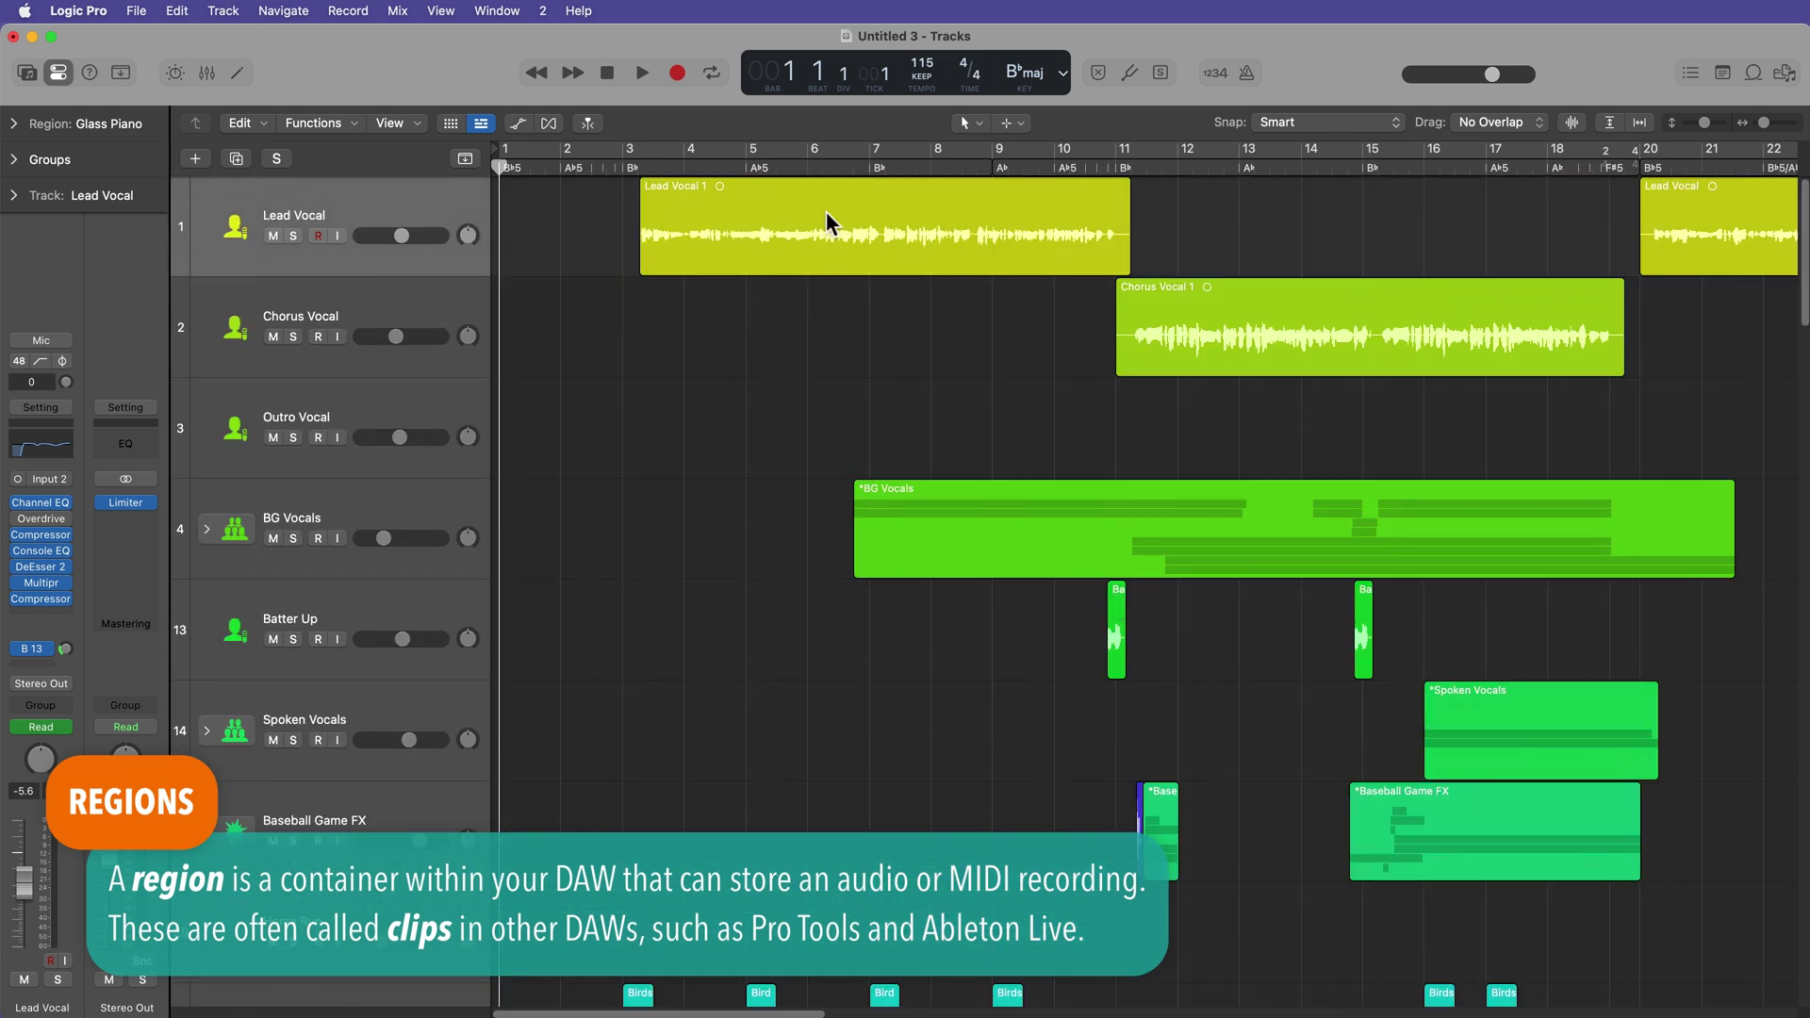
scroll(890, 419, "down", 10)
scroll(879, 432, "down", 12)
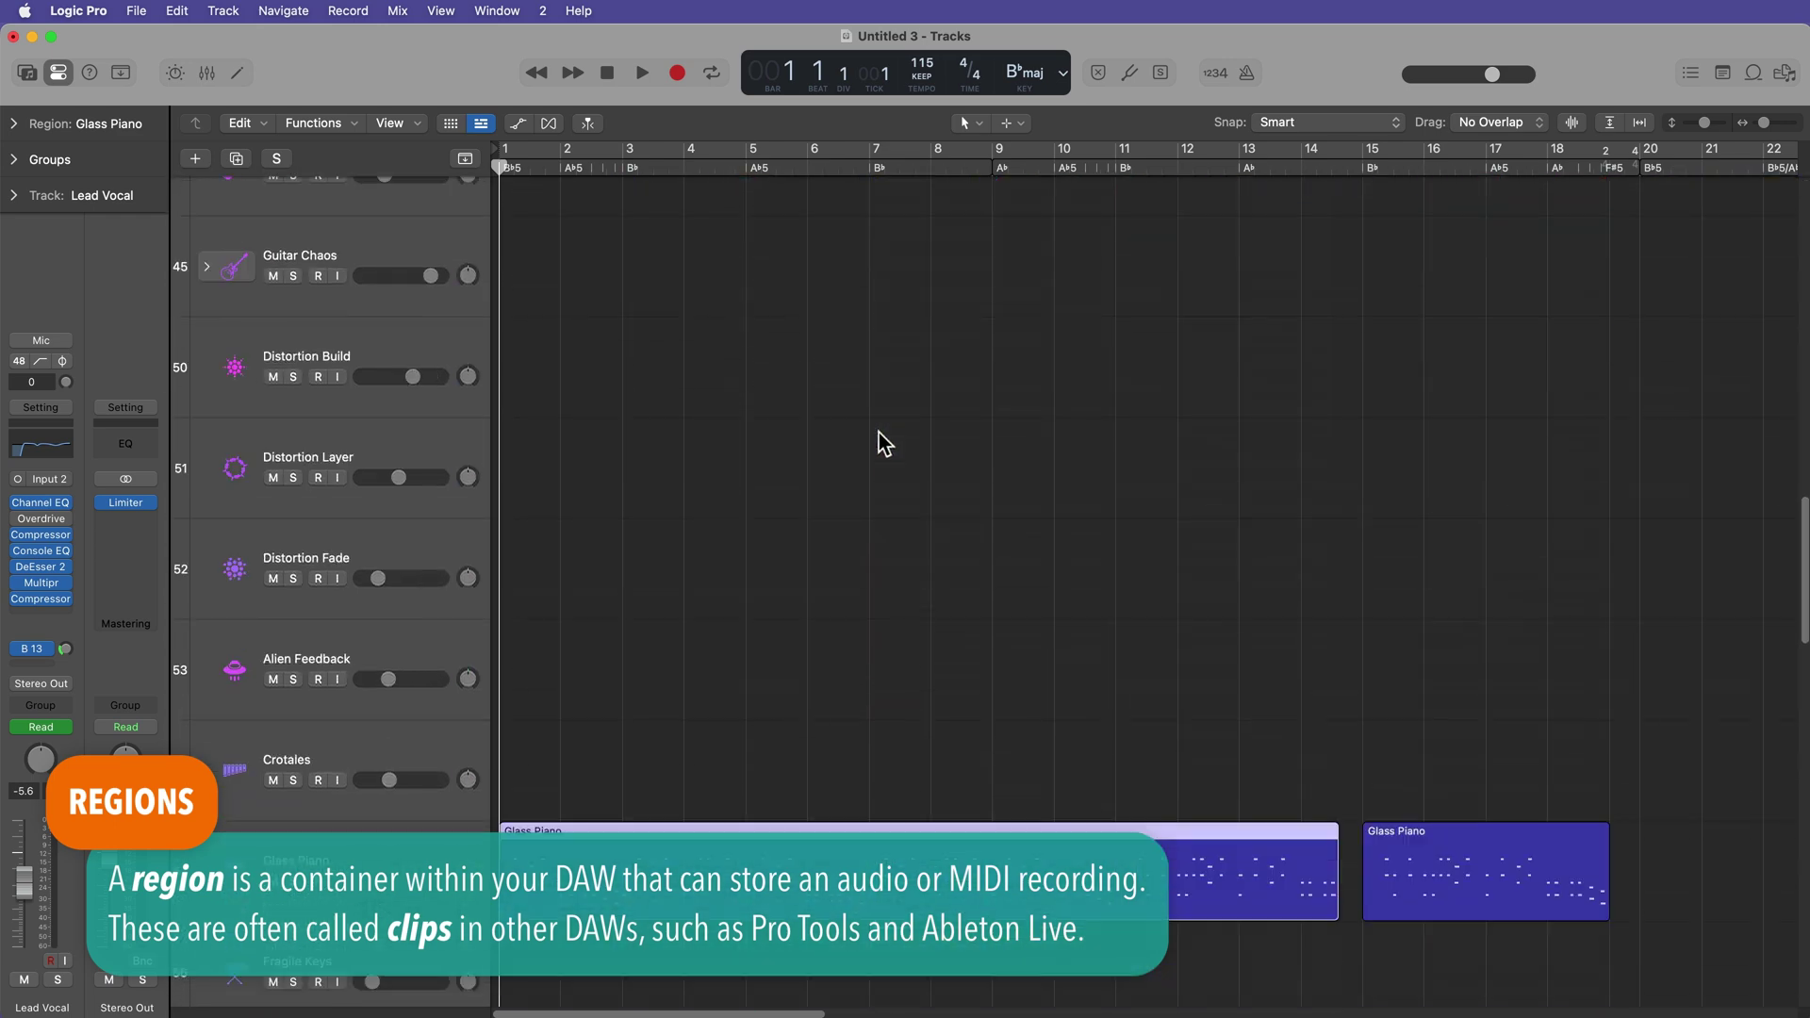
left_click(782, 472)
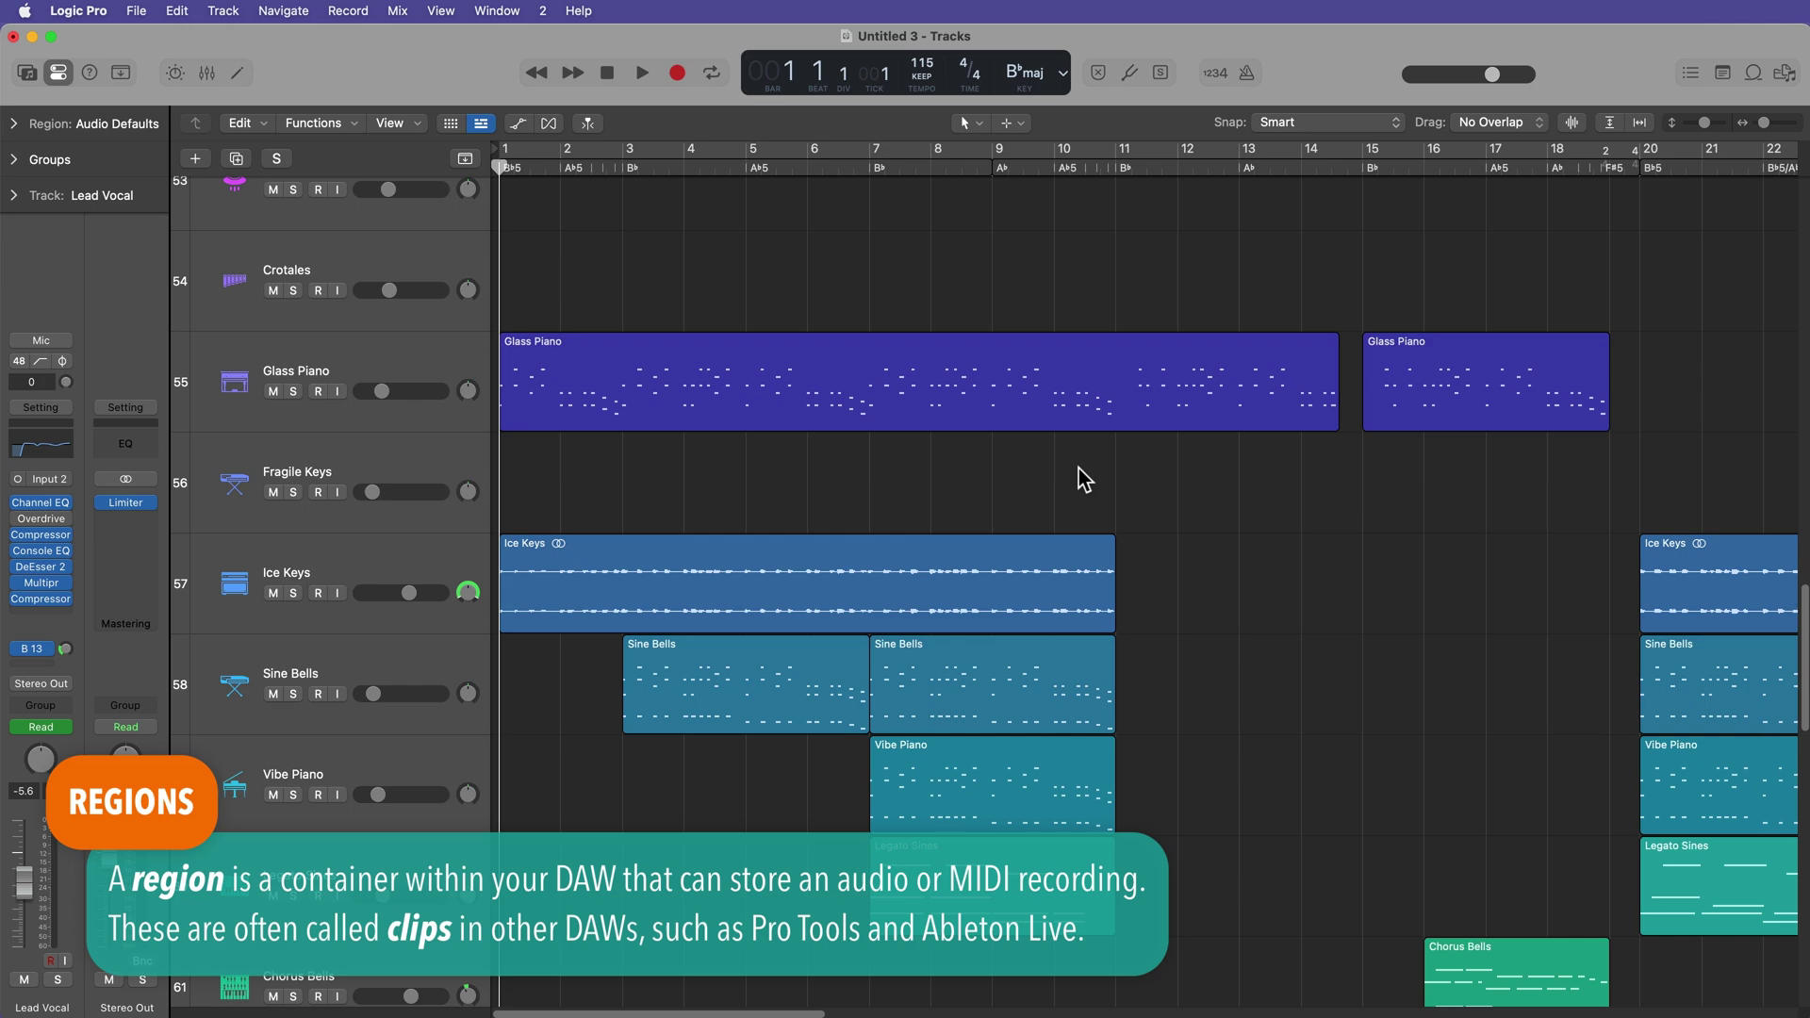
key("z")
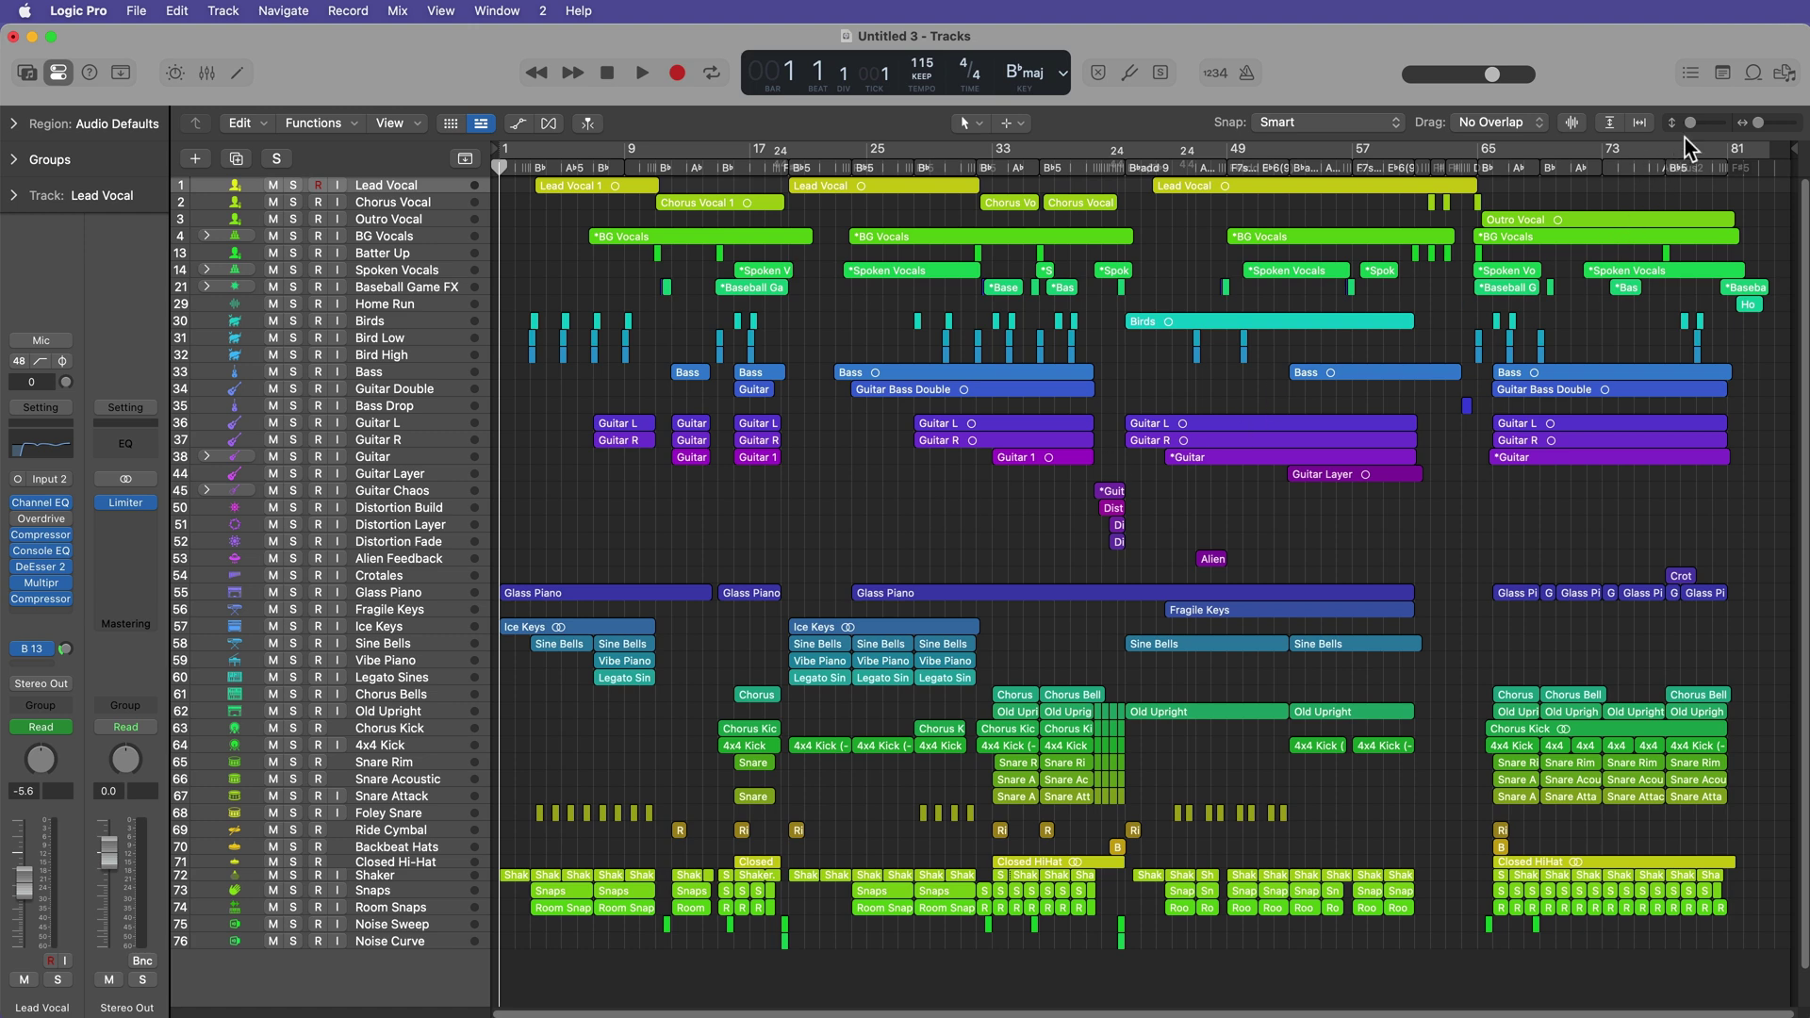
Fit the whole song horizontally and drag the vertical zoom slider to enlarge track lanes.
left_click_drag(1691, 122, 1766, 126)
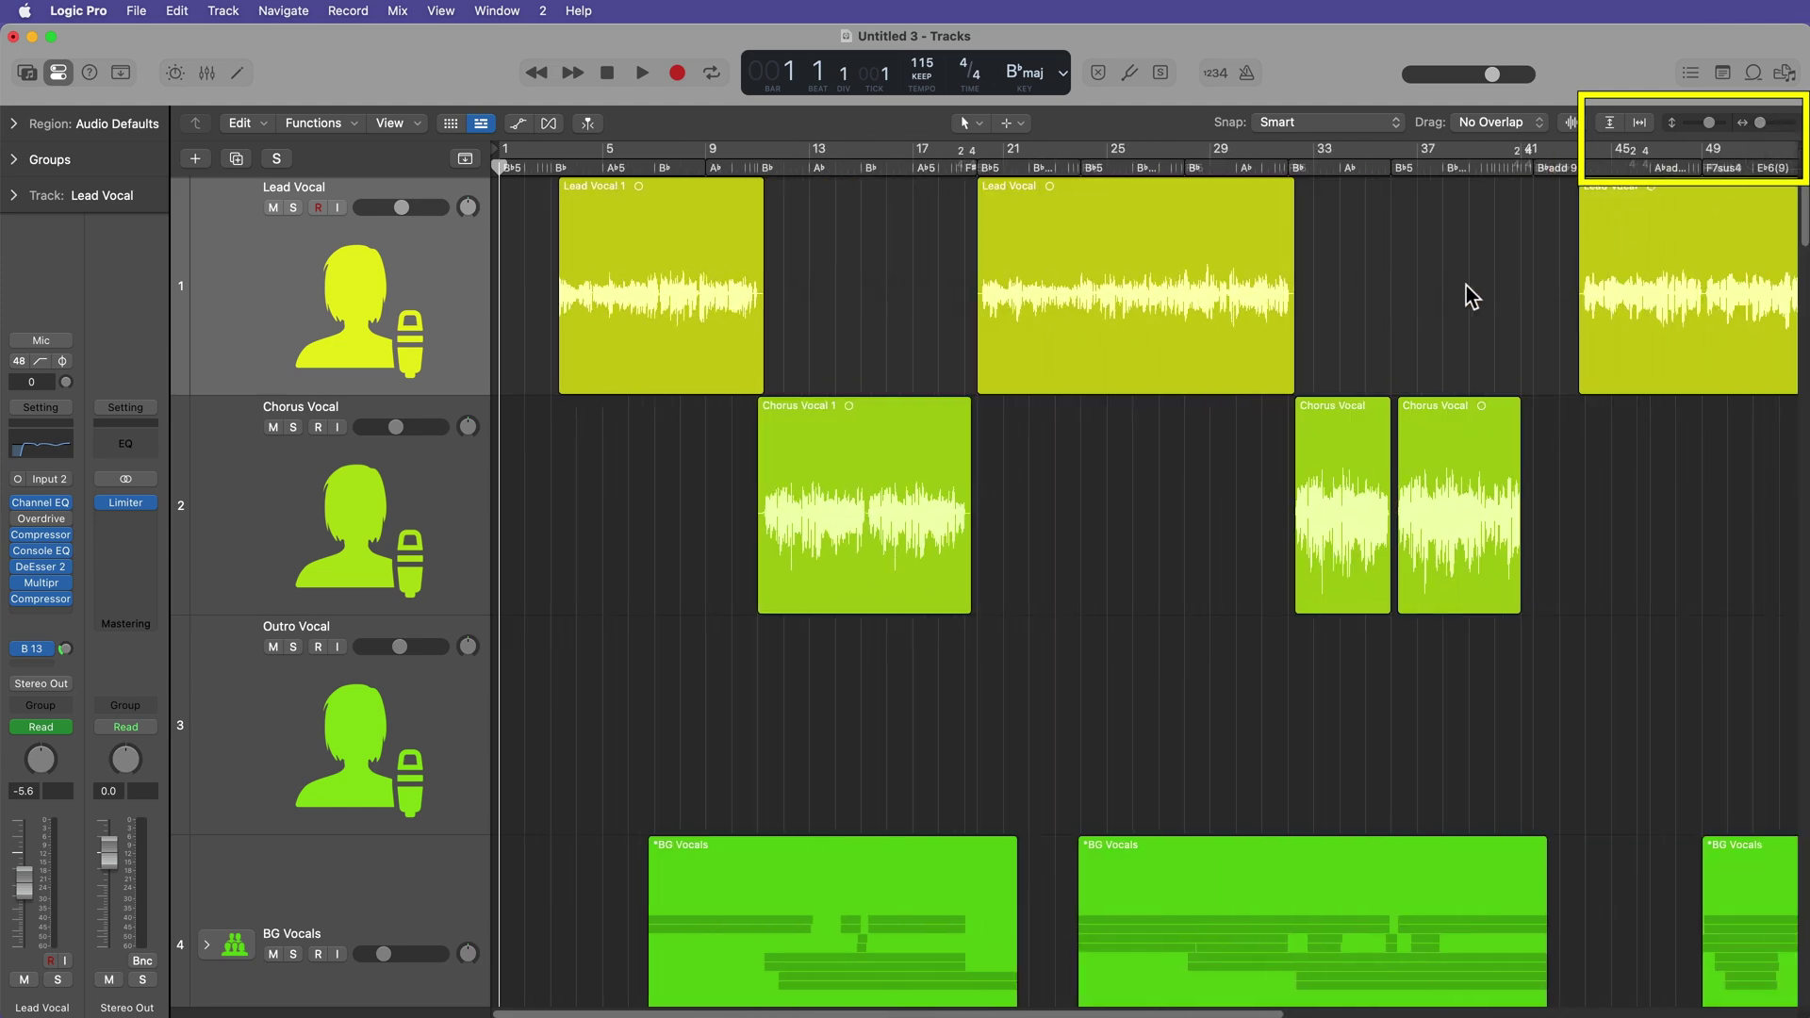
left_click(1614, 123)
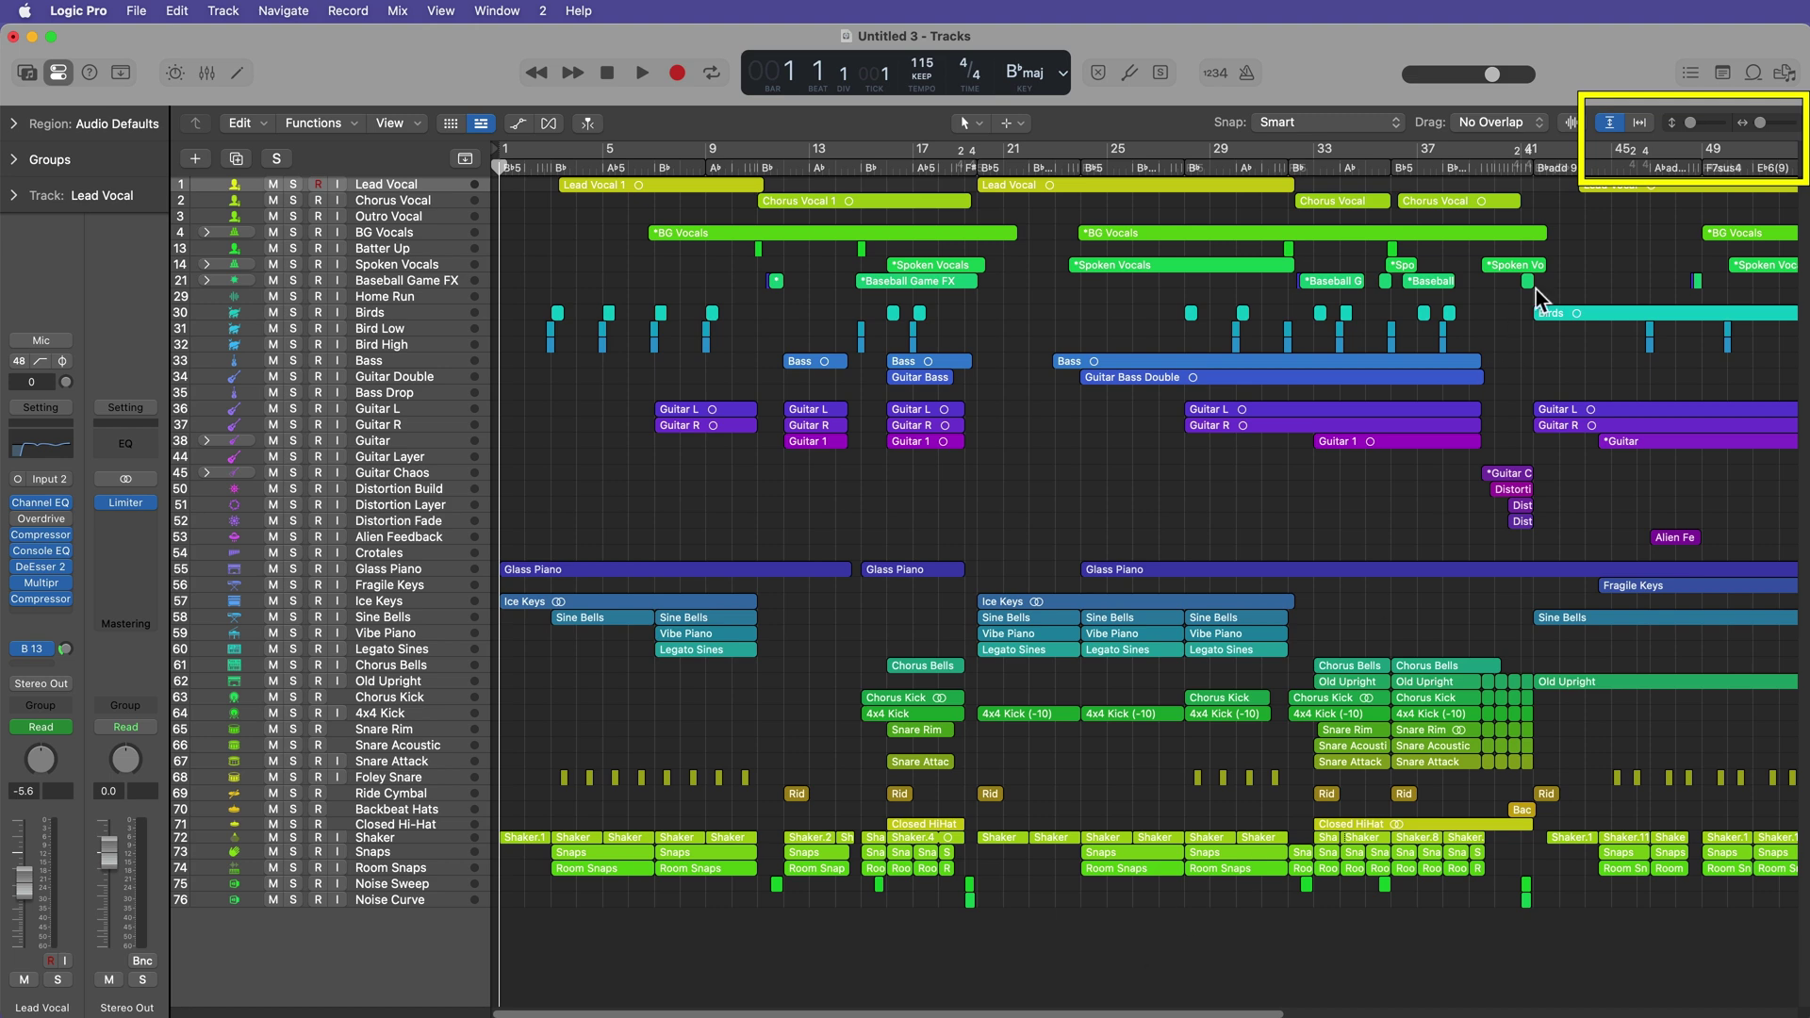
left_click(1640, 123)
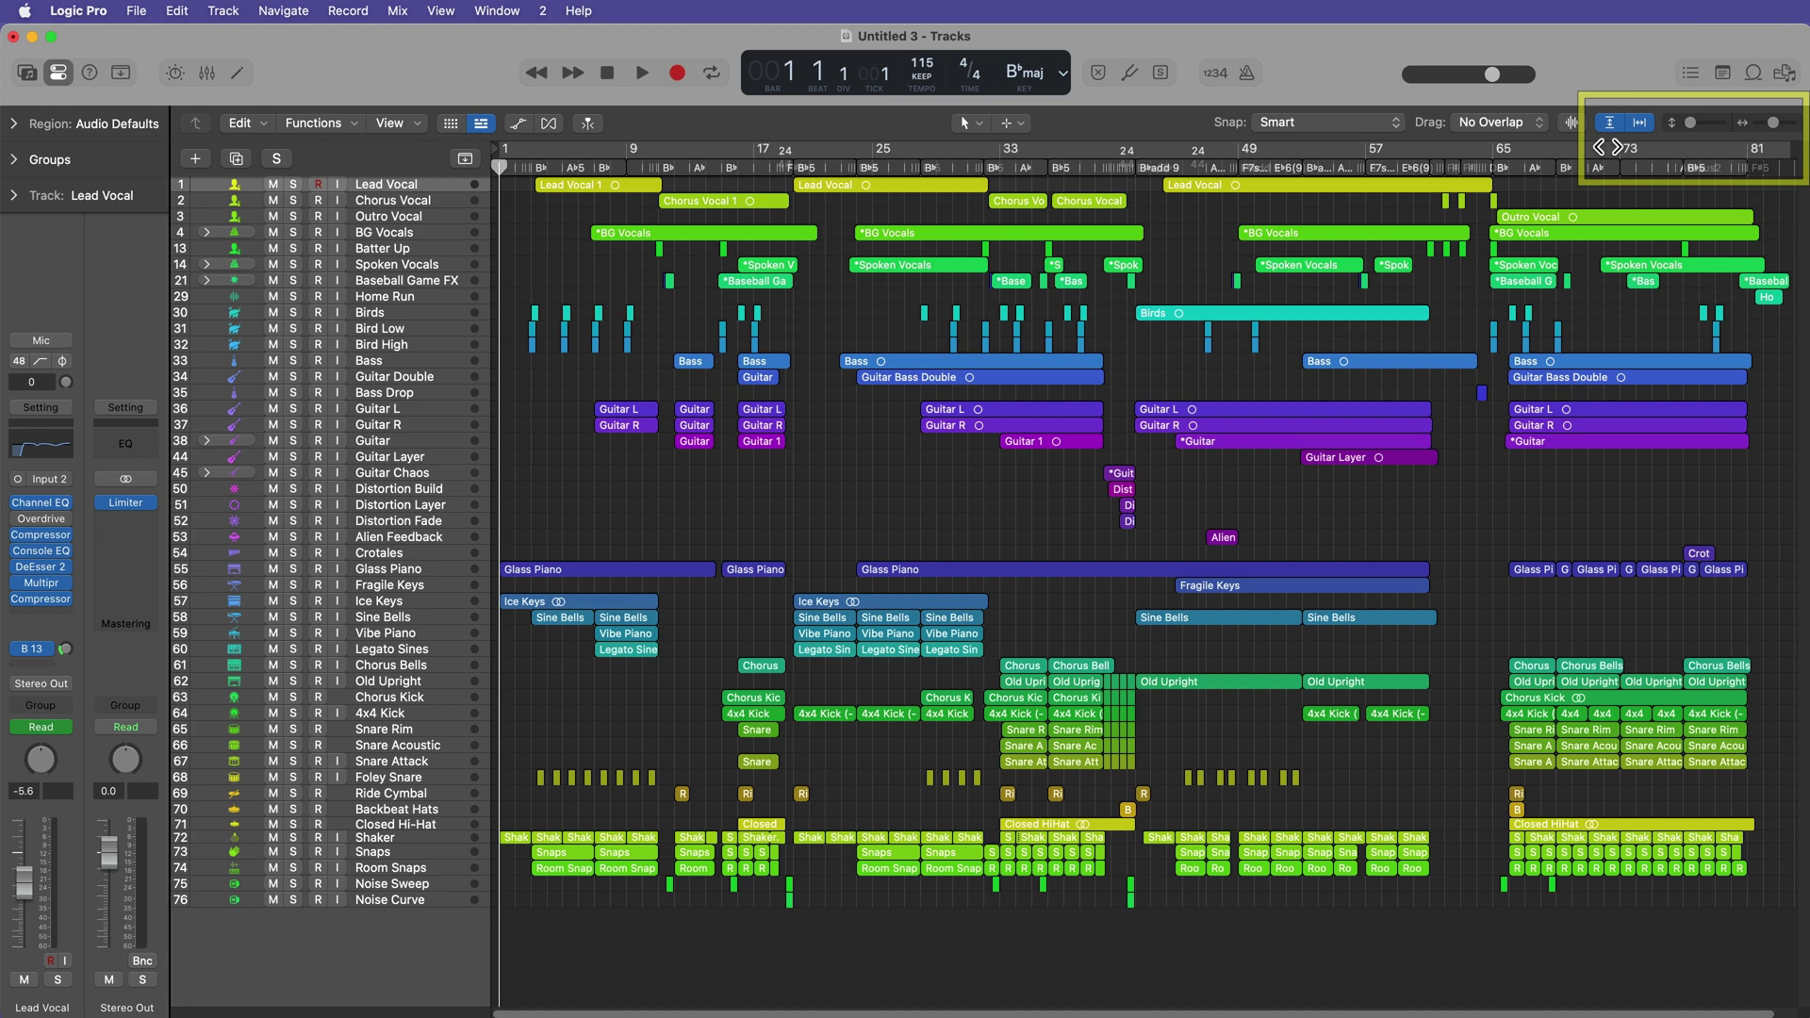
left_click_drag(1690, 123, 1749, 142)
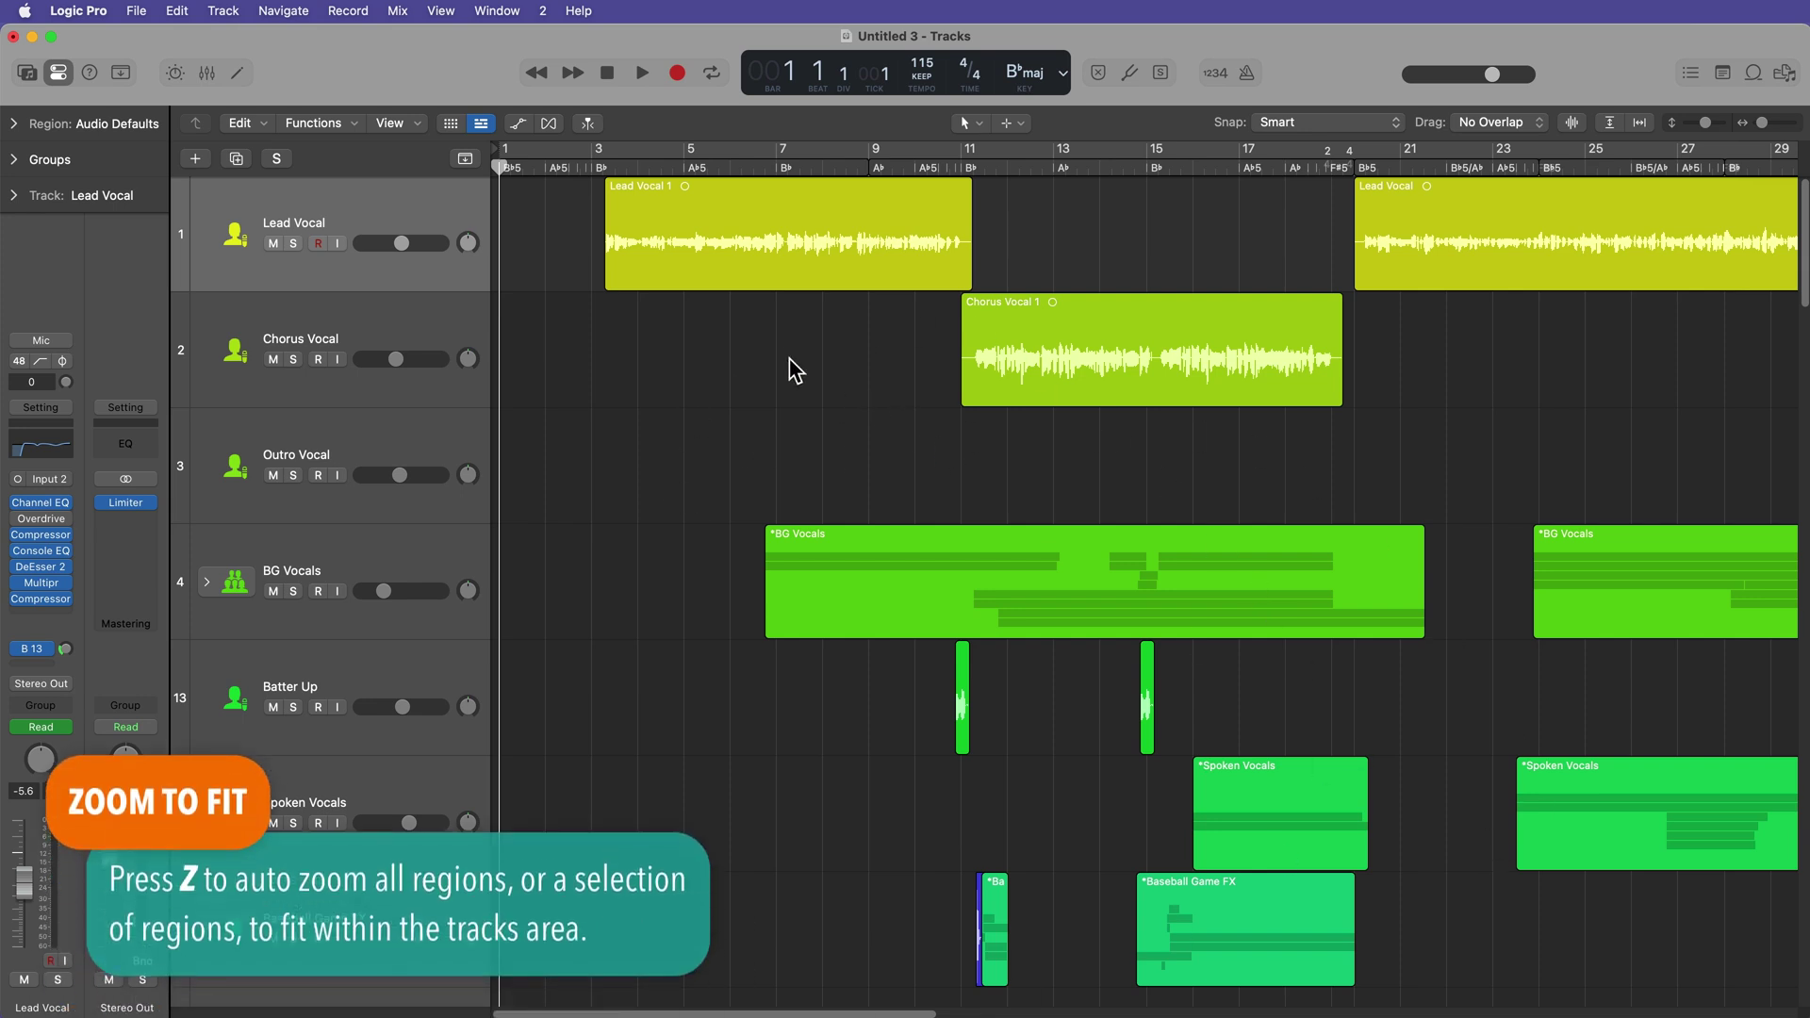
Zoom to fit all regions, then fill the view with the track 33 Bass region and back.
left_click_drag(789, 359, 1048, 328)
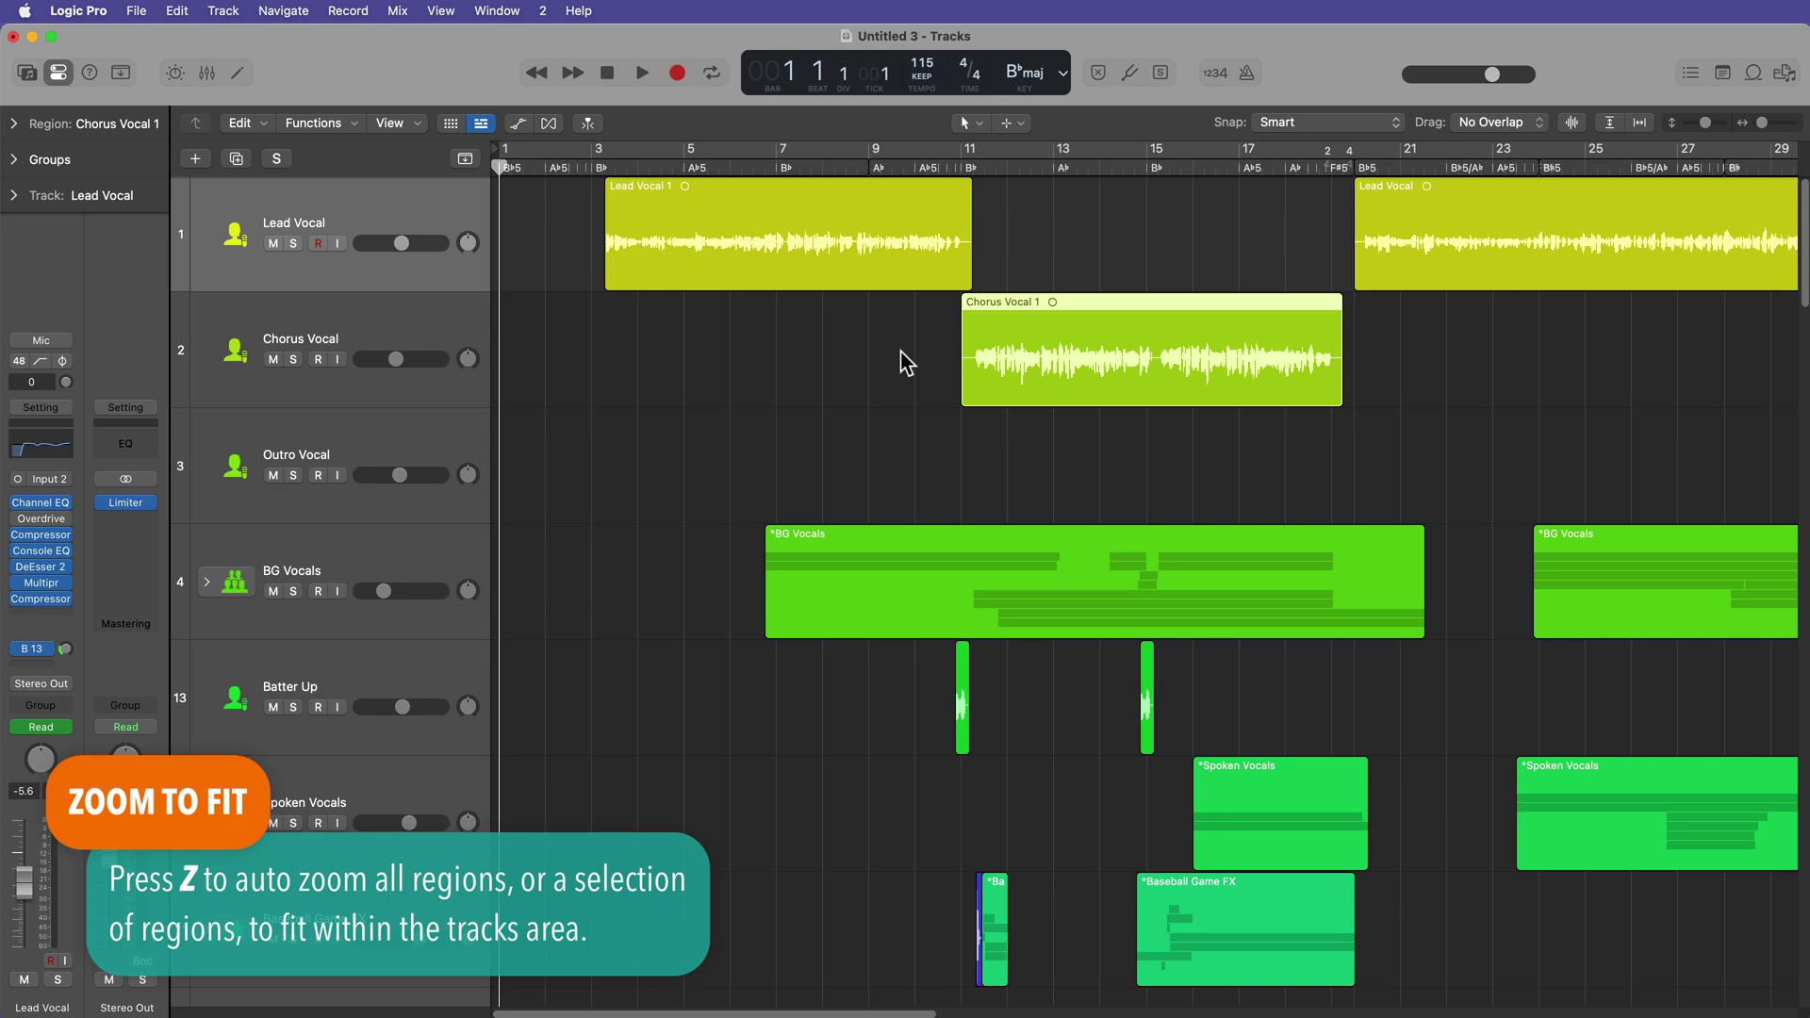
left_click(896, 356)
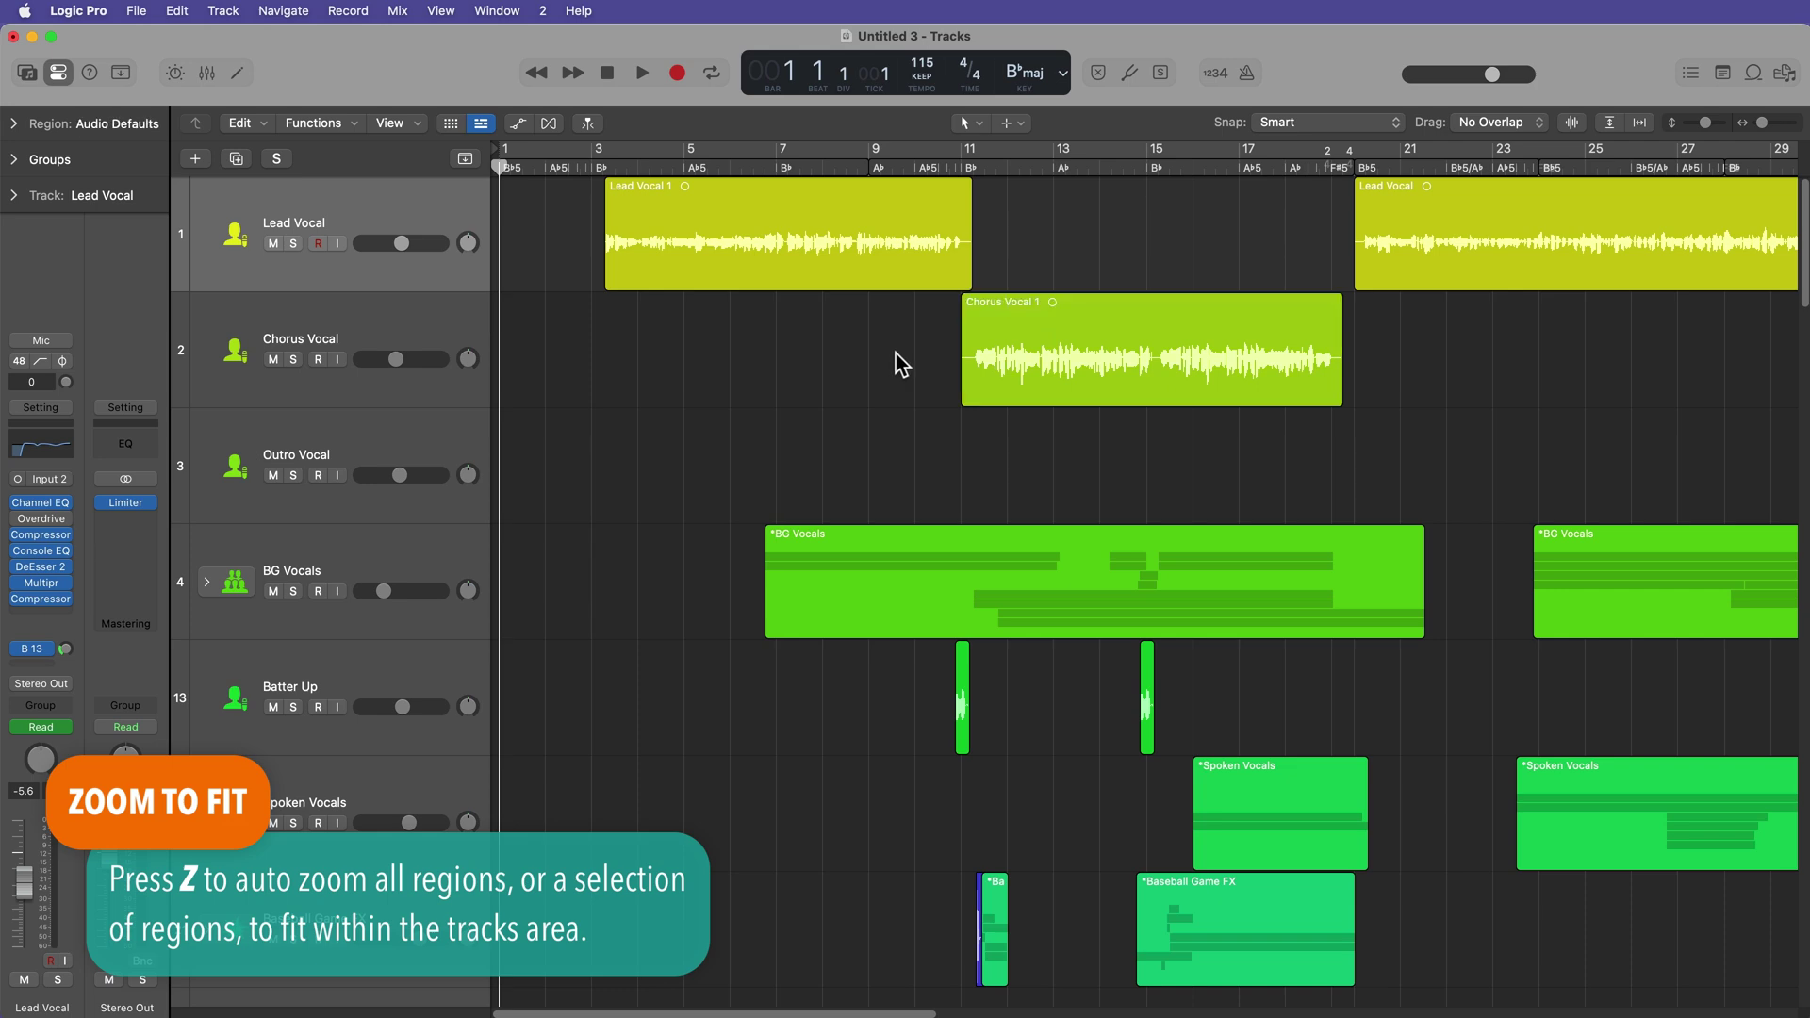
key("z")
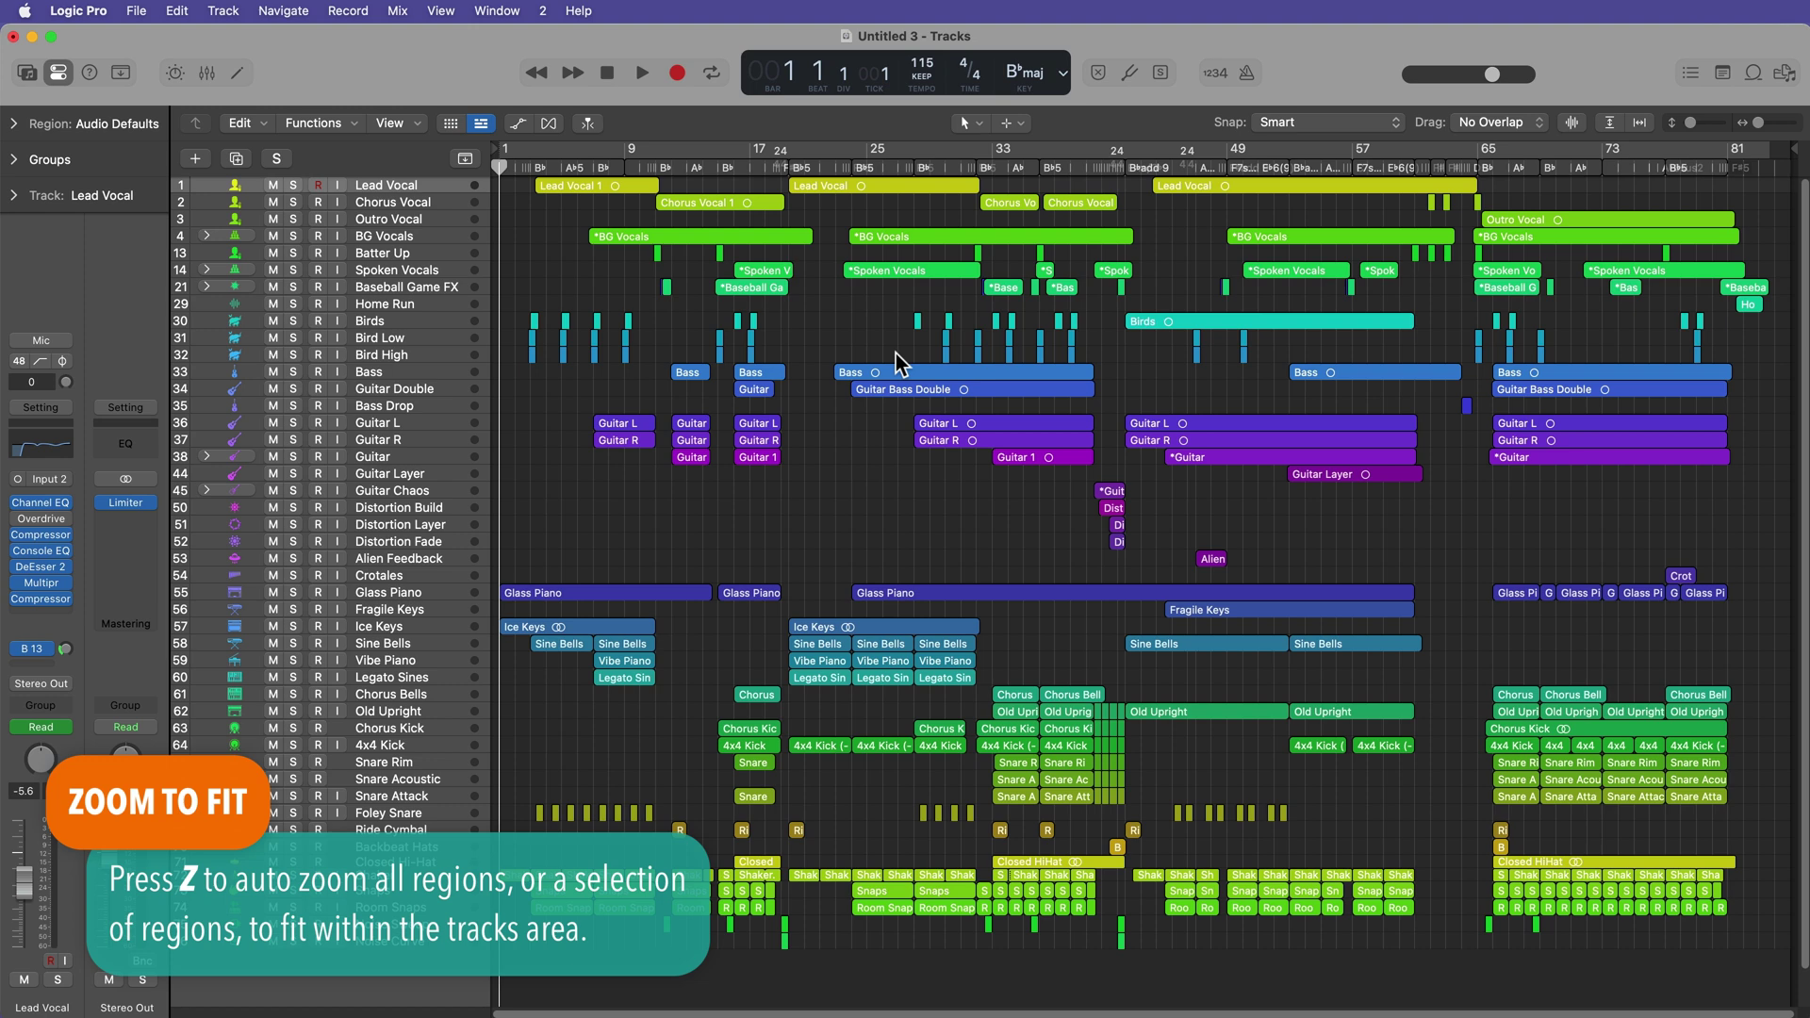
left_click(870, 370)
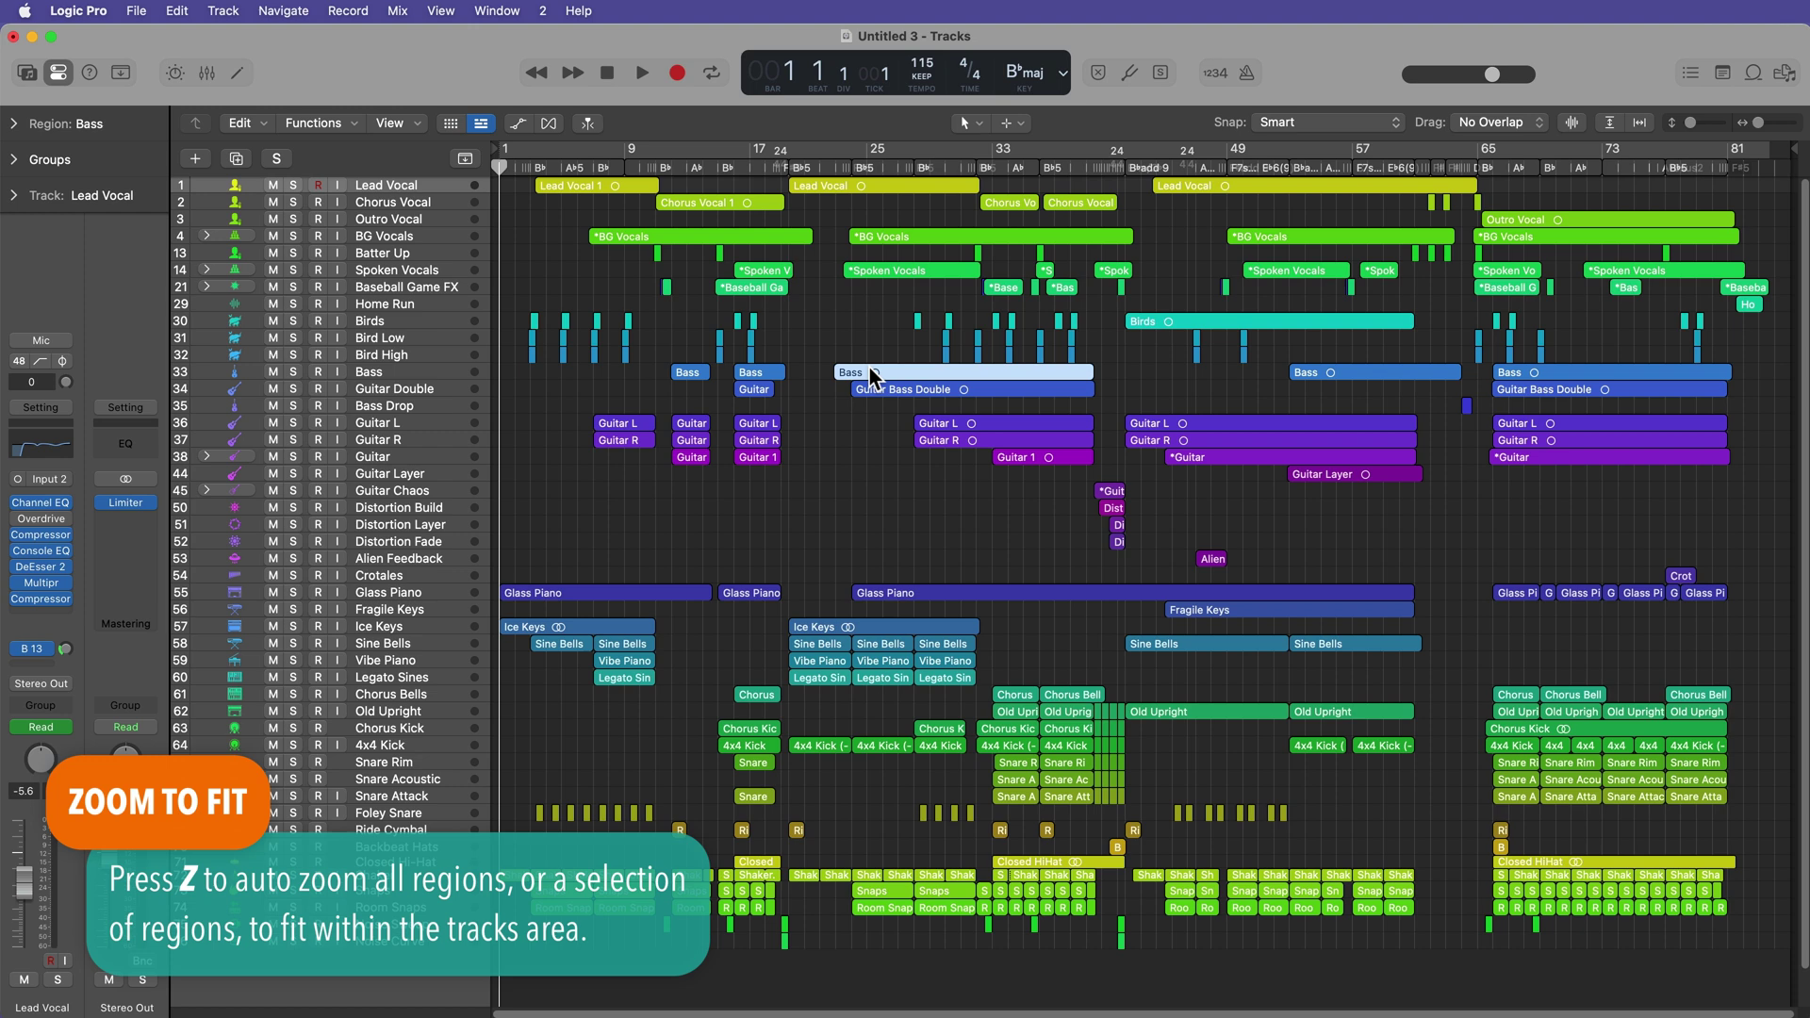
key("z")
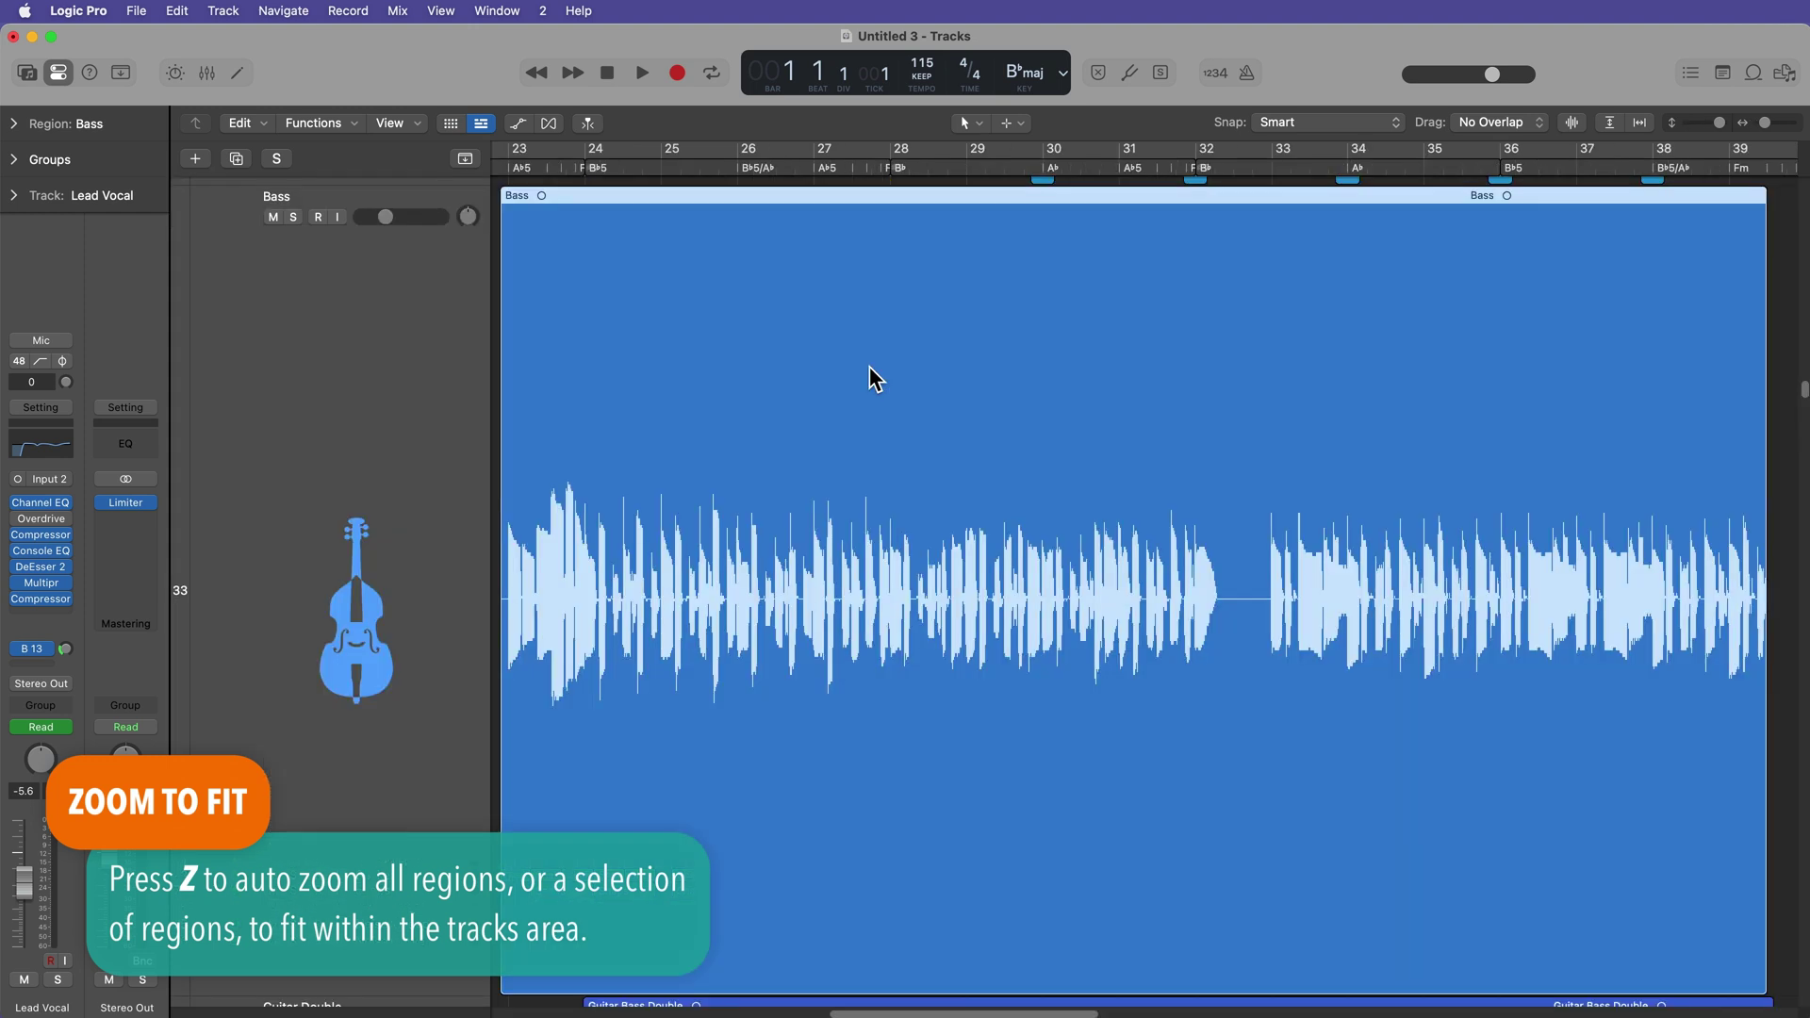
key("z")
Deselect the Bass region, zoom to fit all regions, and fine-tune the track row height.
left_click(810, 316)
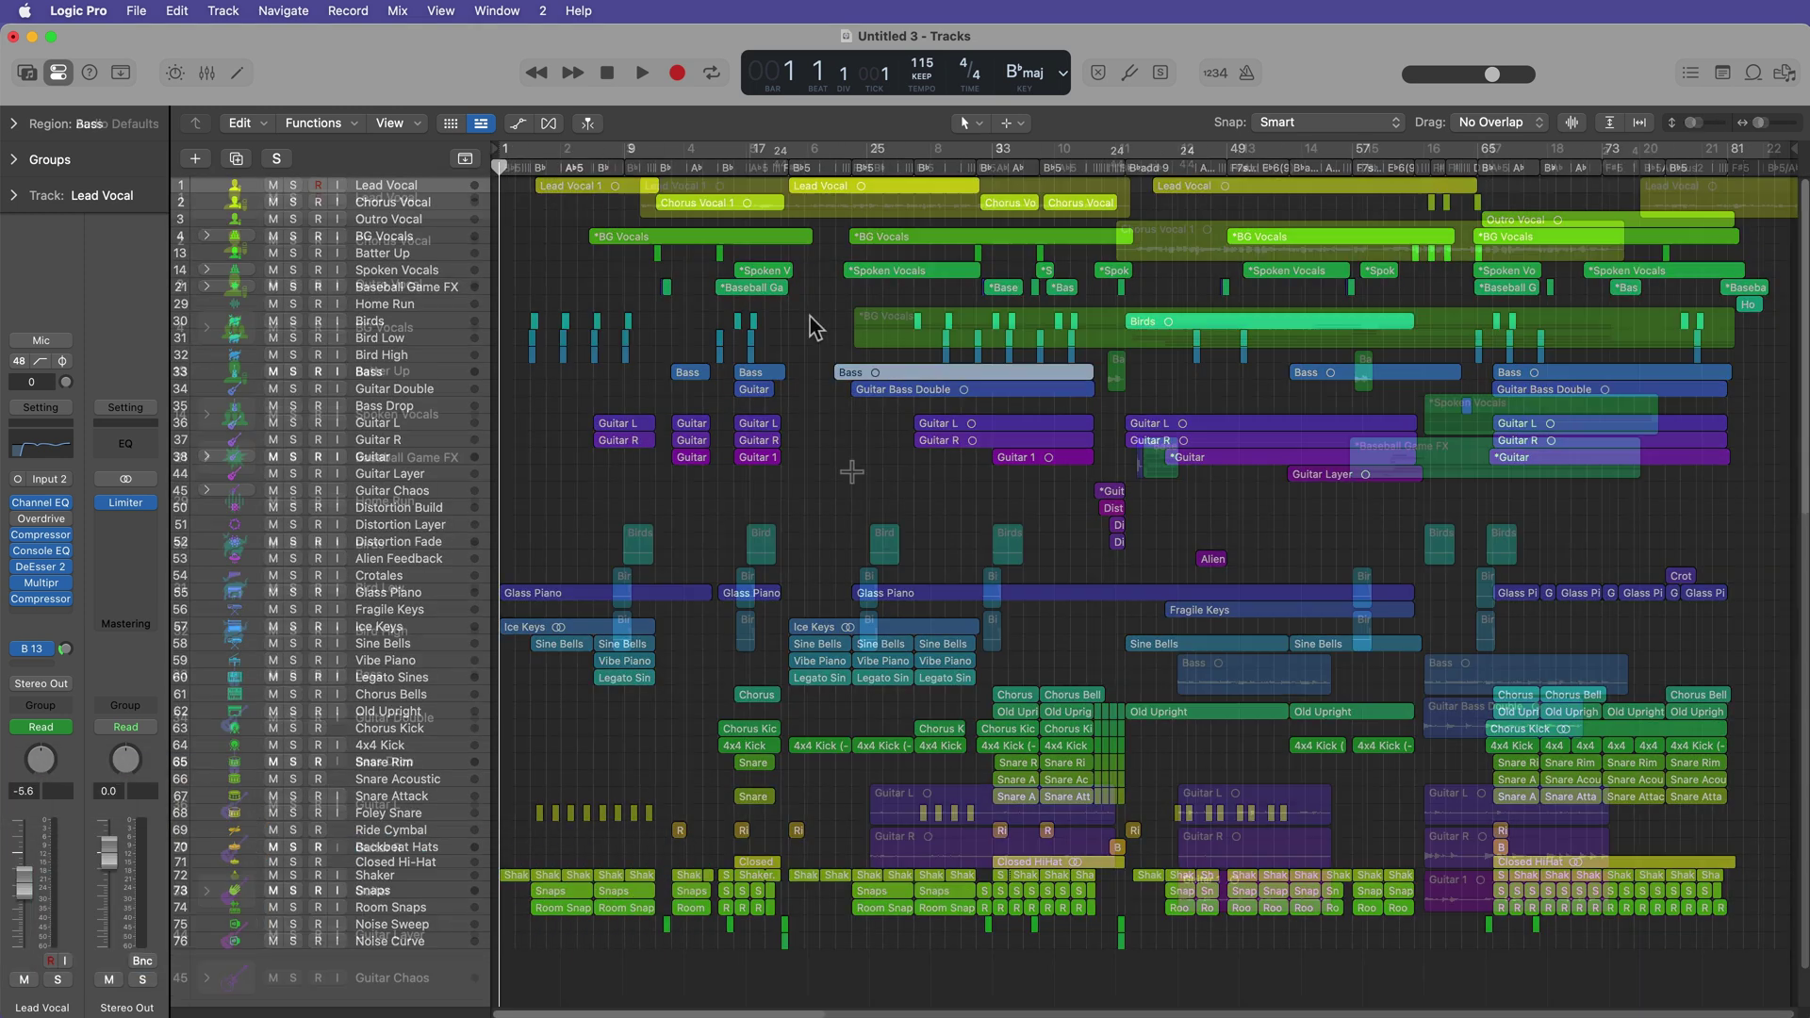
key("z")
key("super+Up")
key("super+Up")
key("super+Up")
key("super+Up")
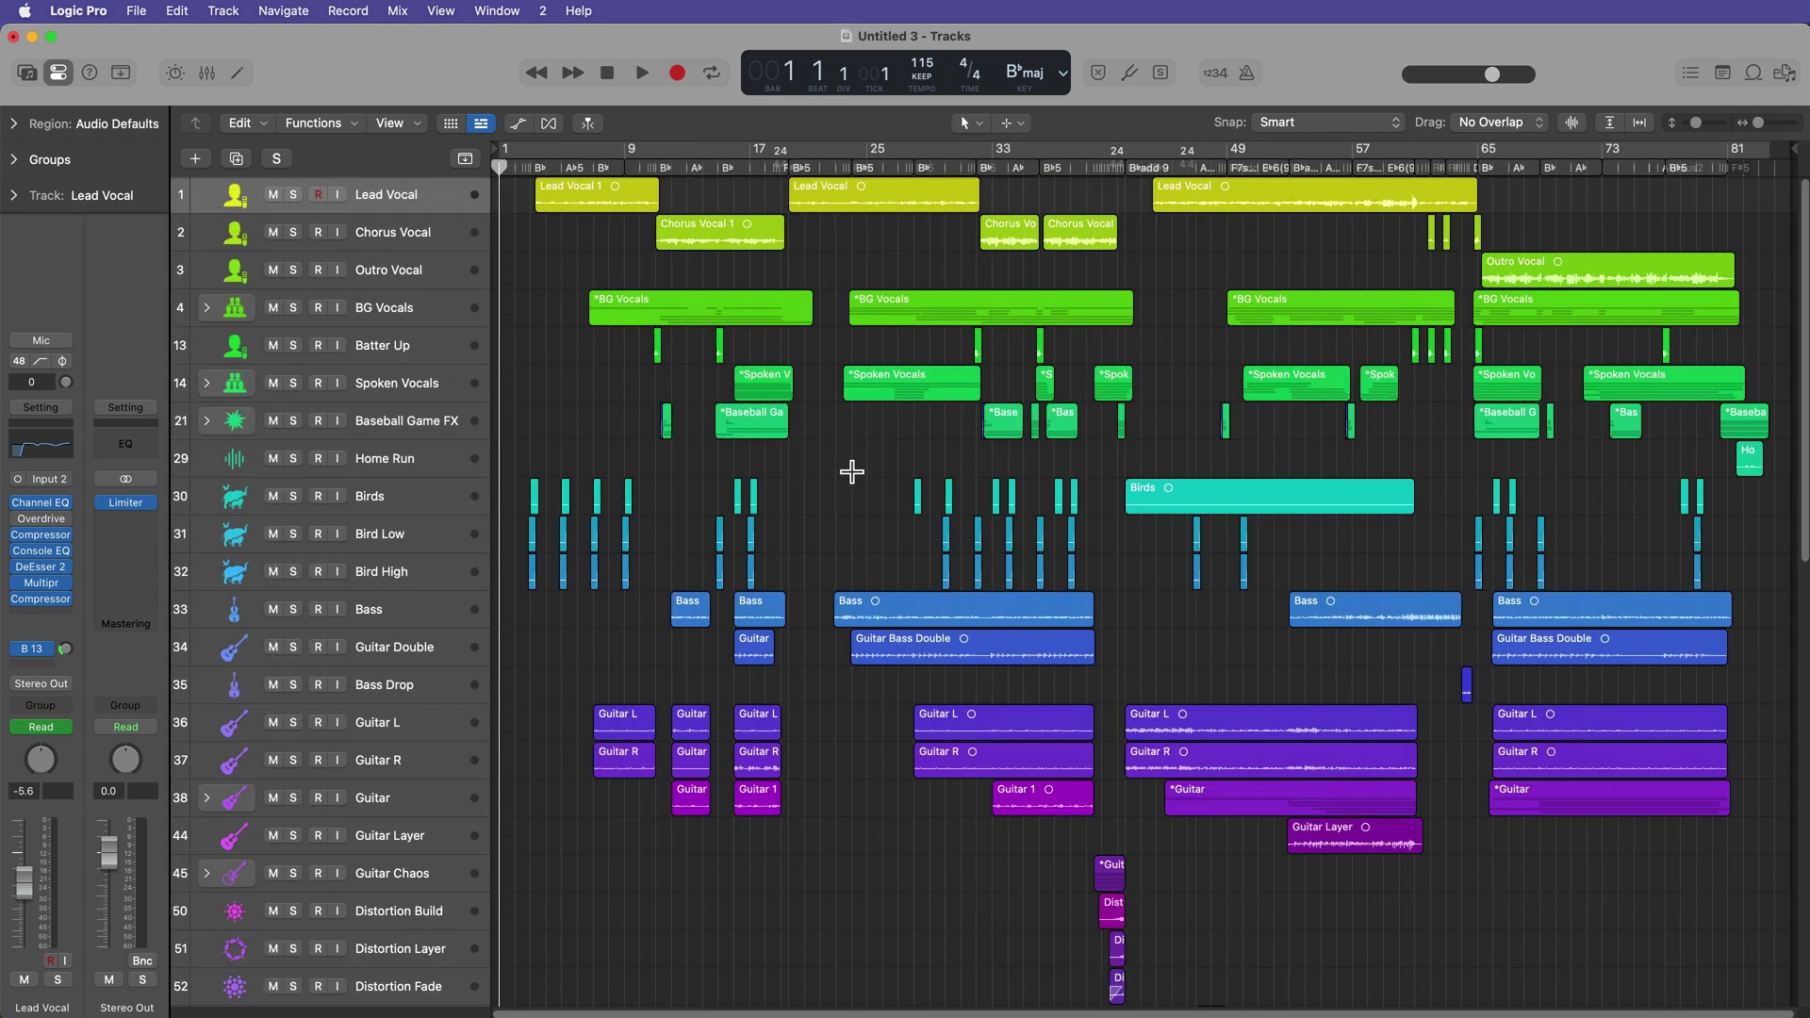
key("super+Down")
key("super+Down")
key("super+Down")
key("super+Down")
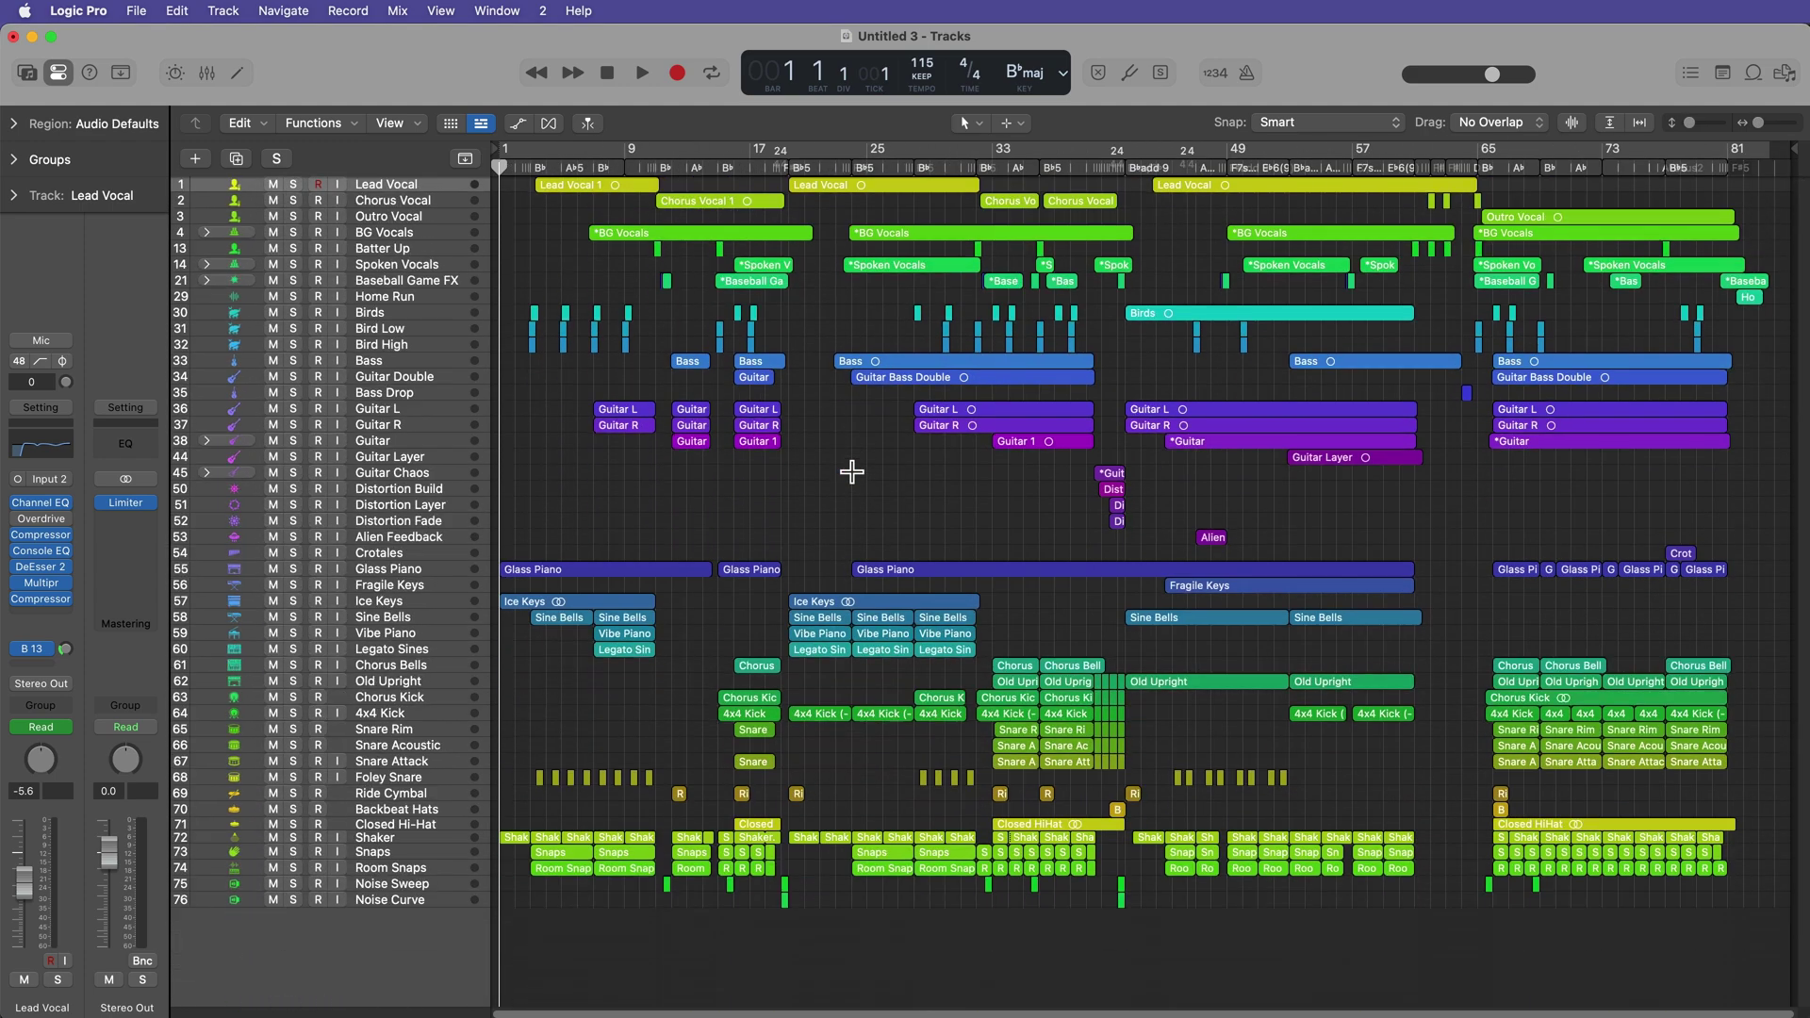
Zoom with Command-arrow keys until bars 1–29 show with the guitar and bass tracks enlarged.
key("super+Down")
key("super+Down")
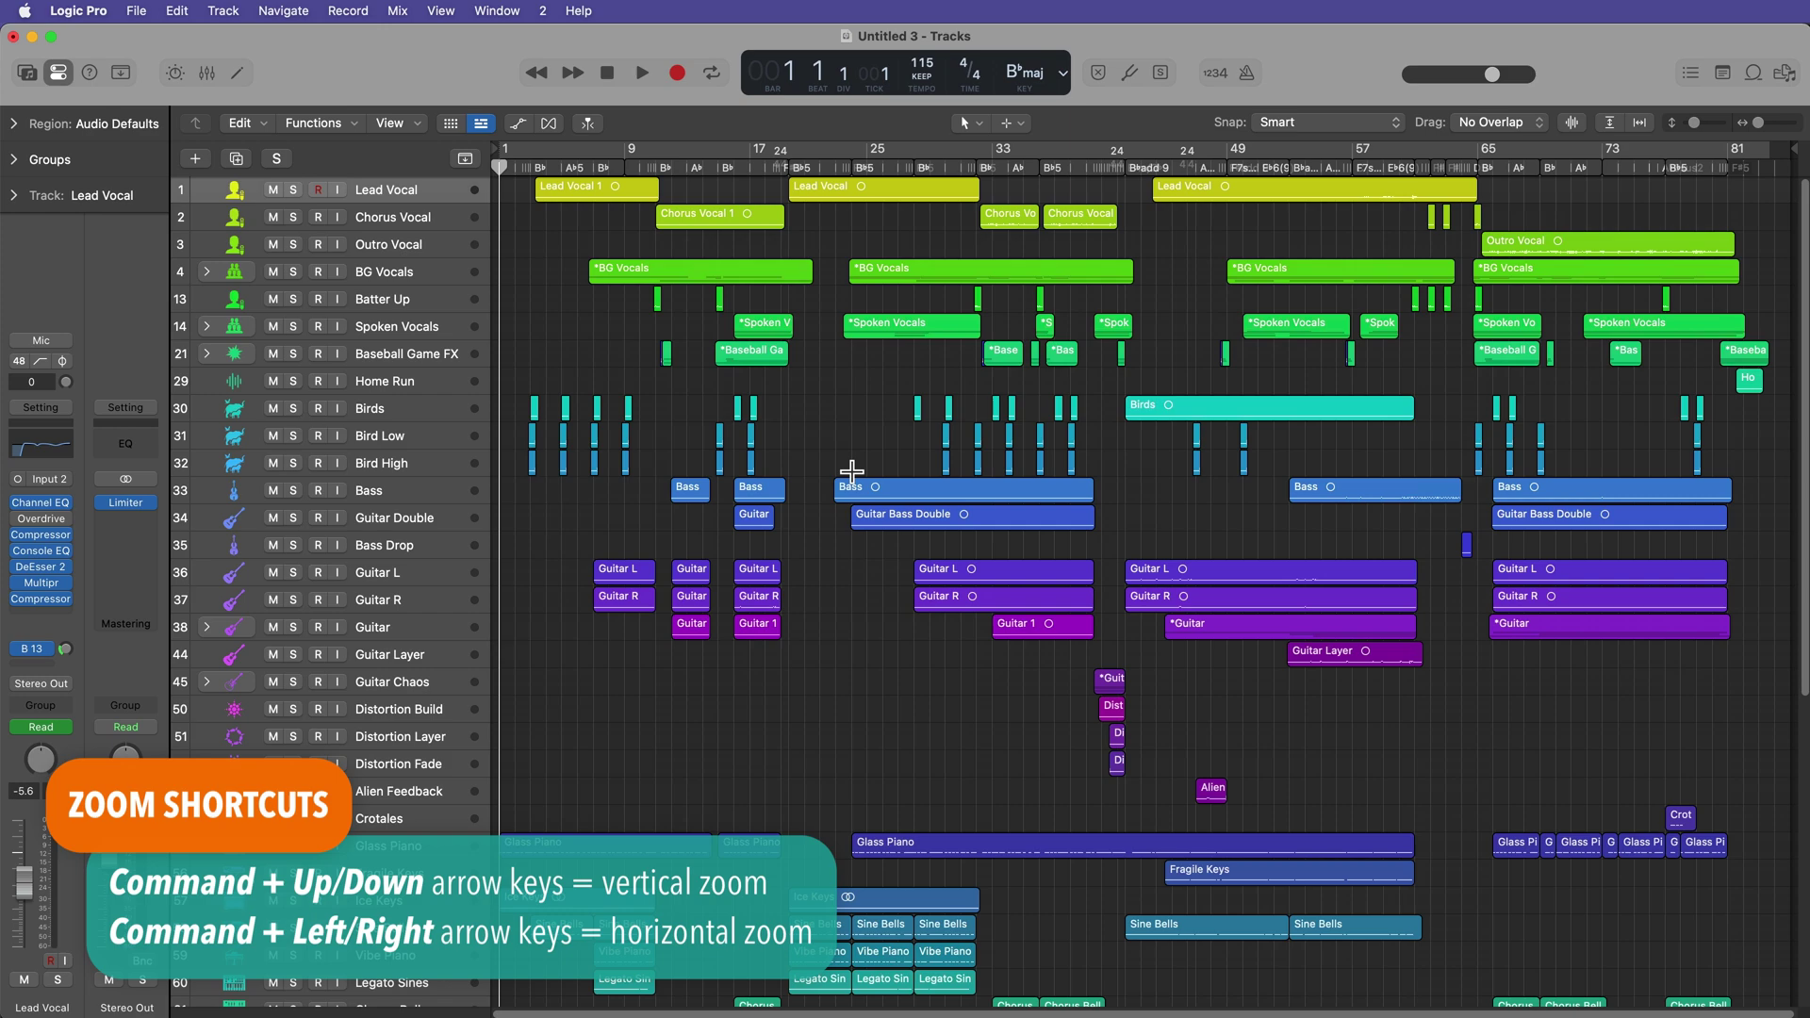
key("super+Right")
key("super+Right")
key("super+Right")
key("super+Right")
key("super+Left")
key("super+Left")
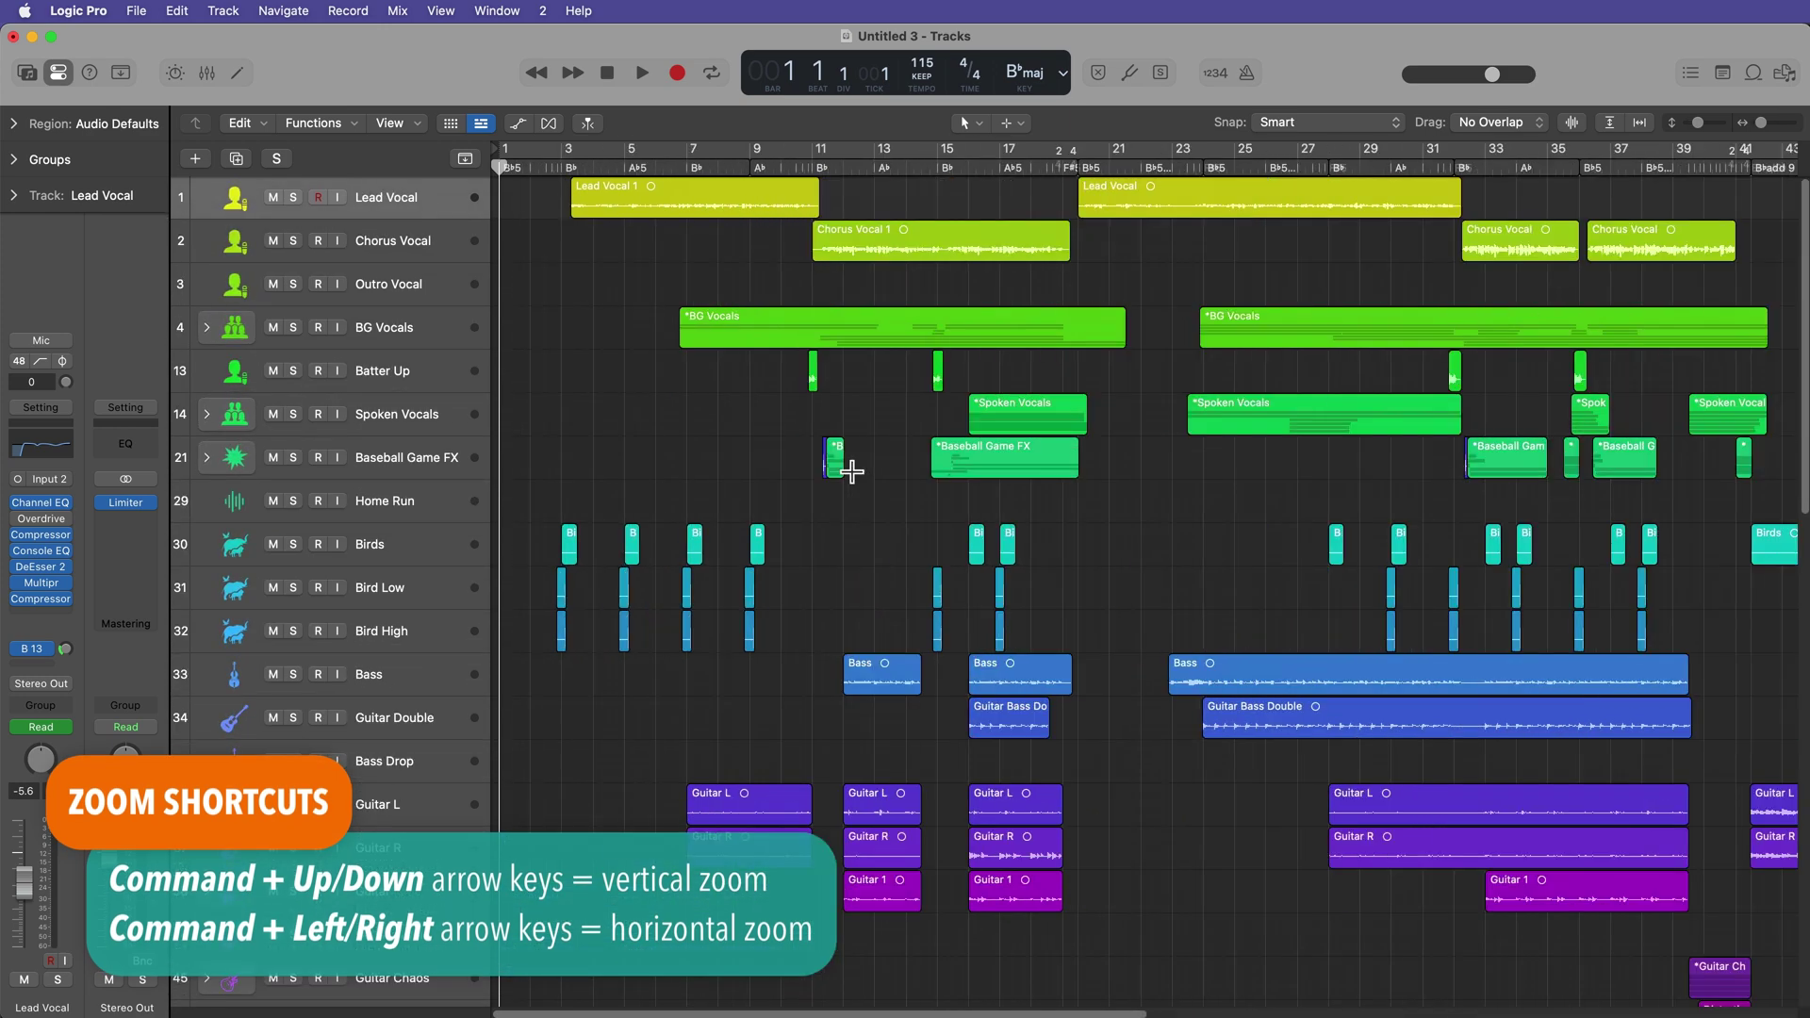
key("super+Up")
key("super+Up")
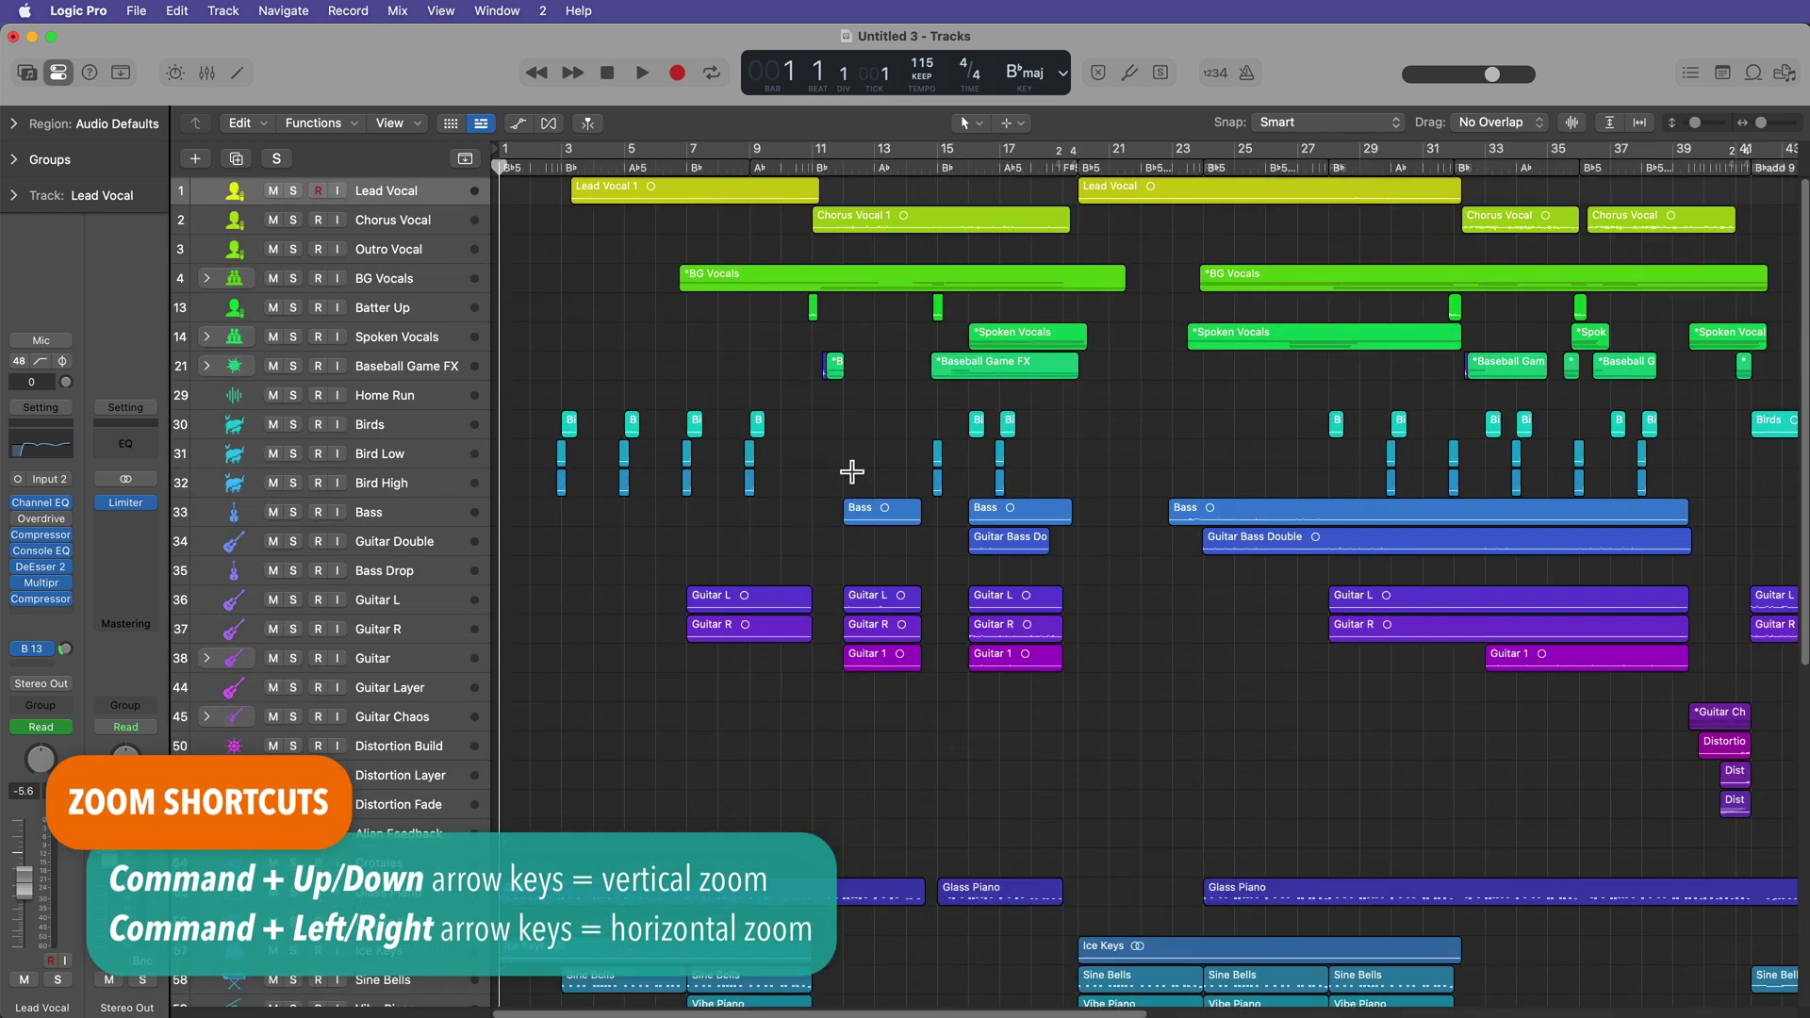
key("super+Down")
key("super+Down")
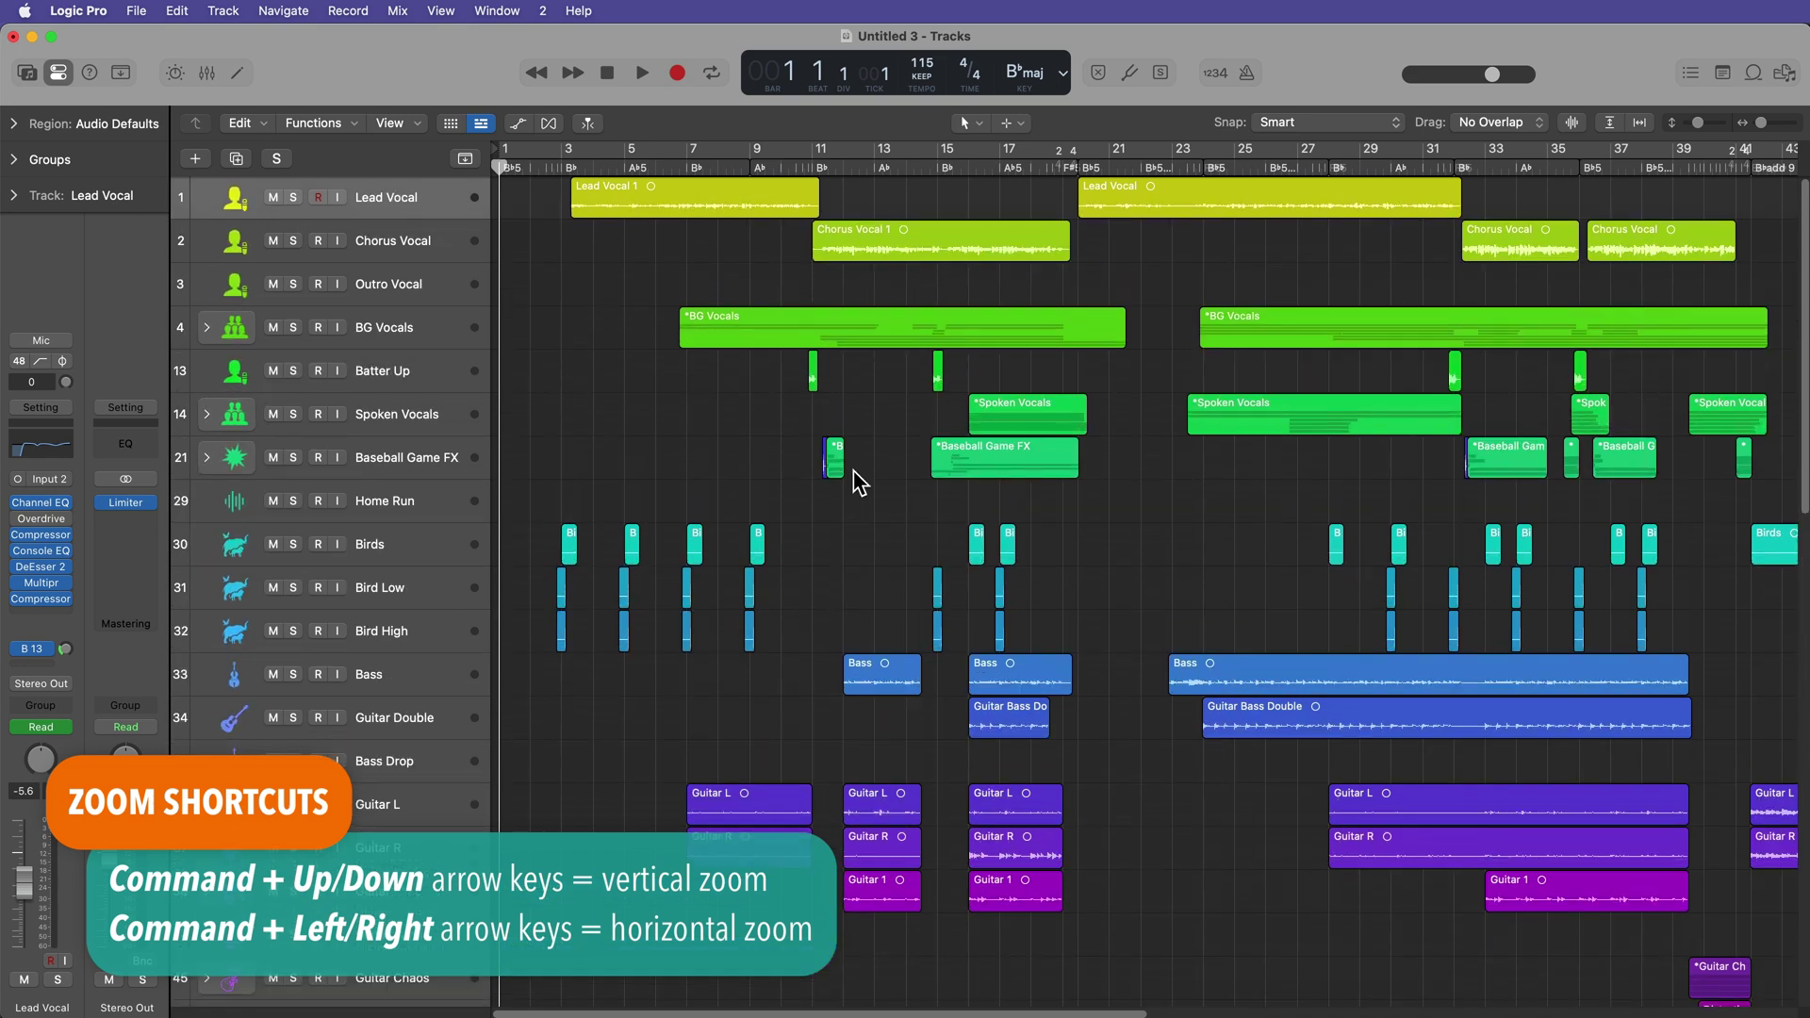
key("super+Left")
key("super+Right")
key("super+Right")
key("super+Right")
key("super+Left")
key("super+Left")
key("super+Right")
key("super+Right")
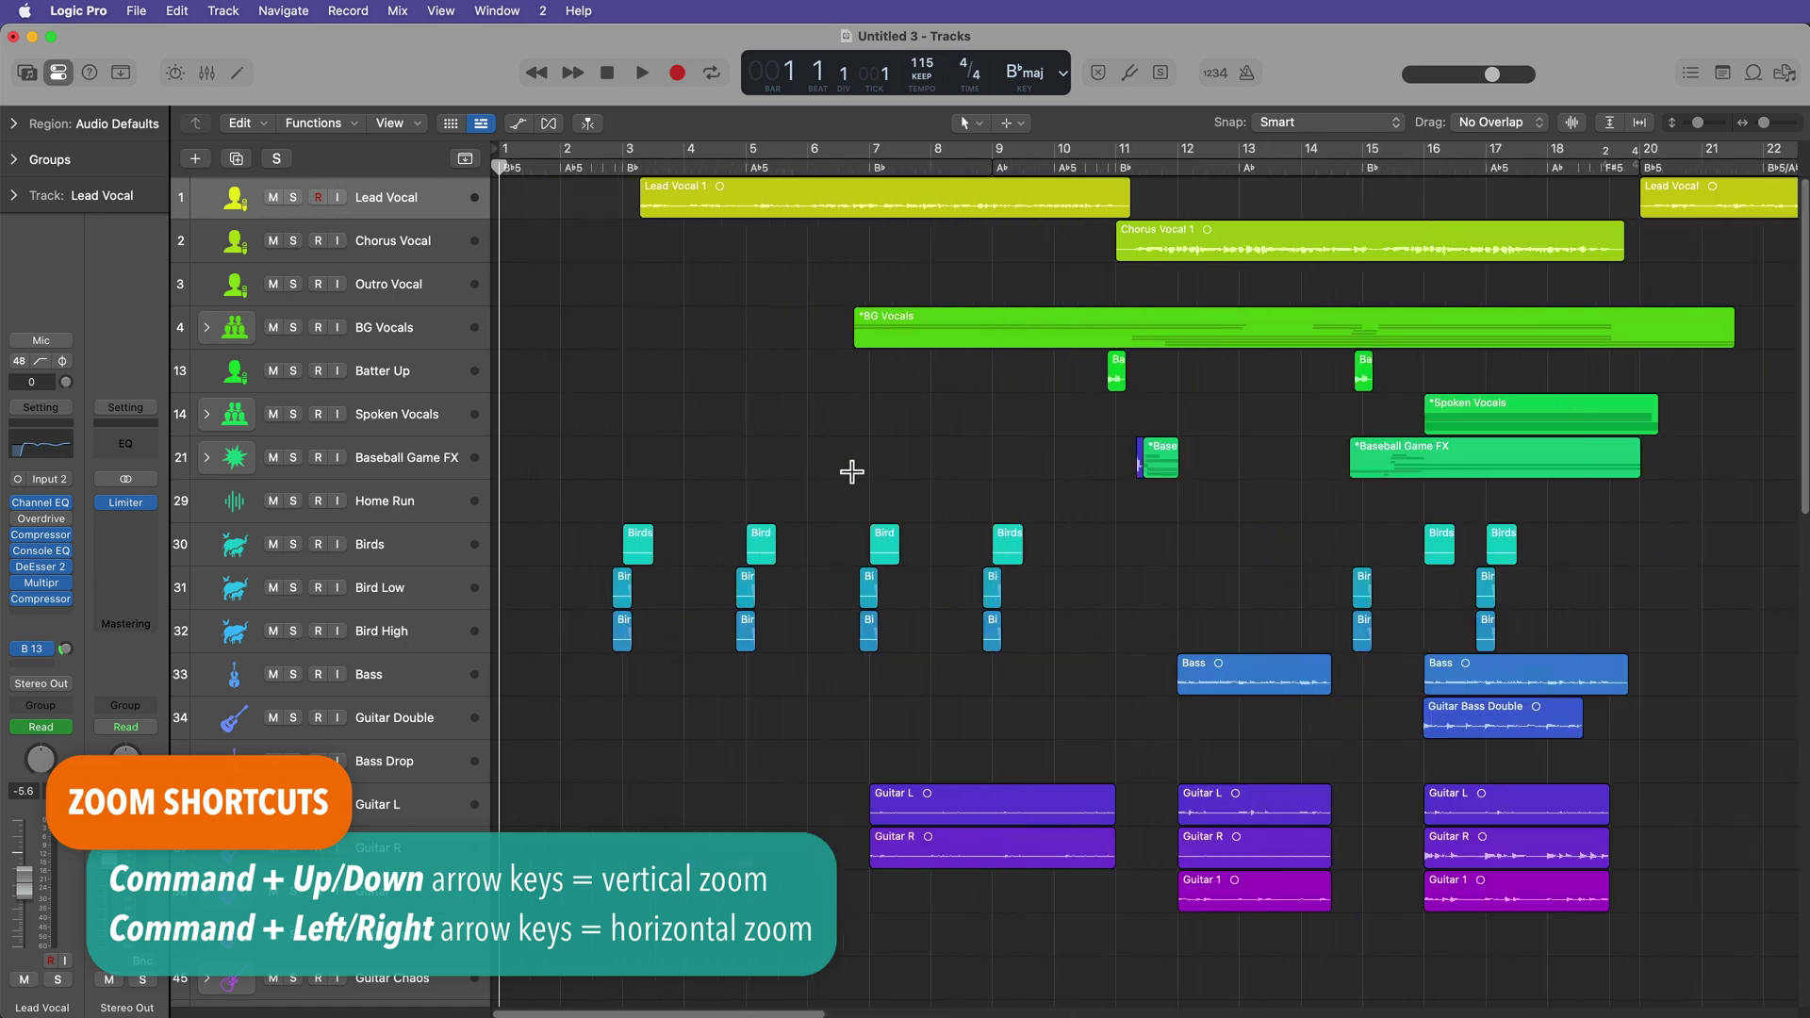
key("super+Left")
key("super+Left")
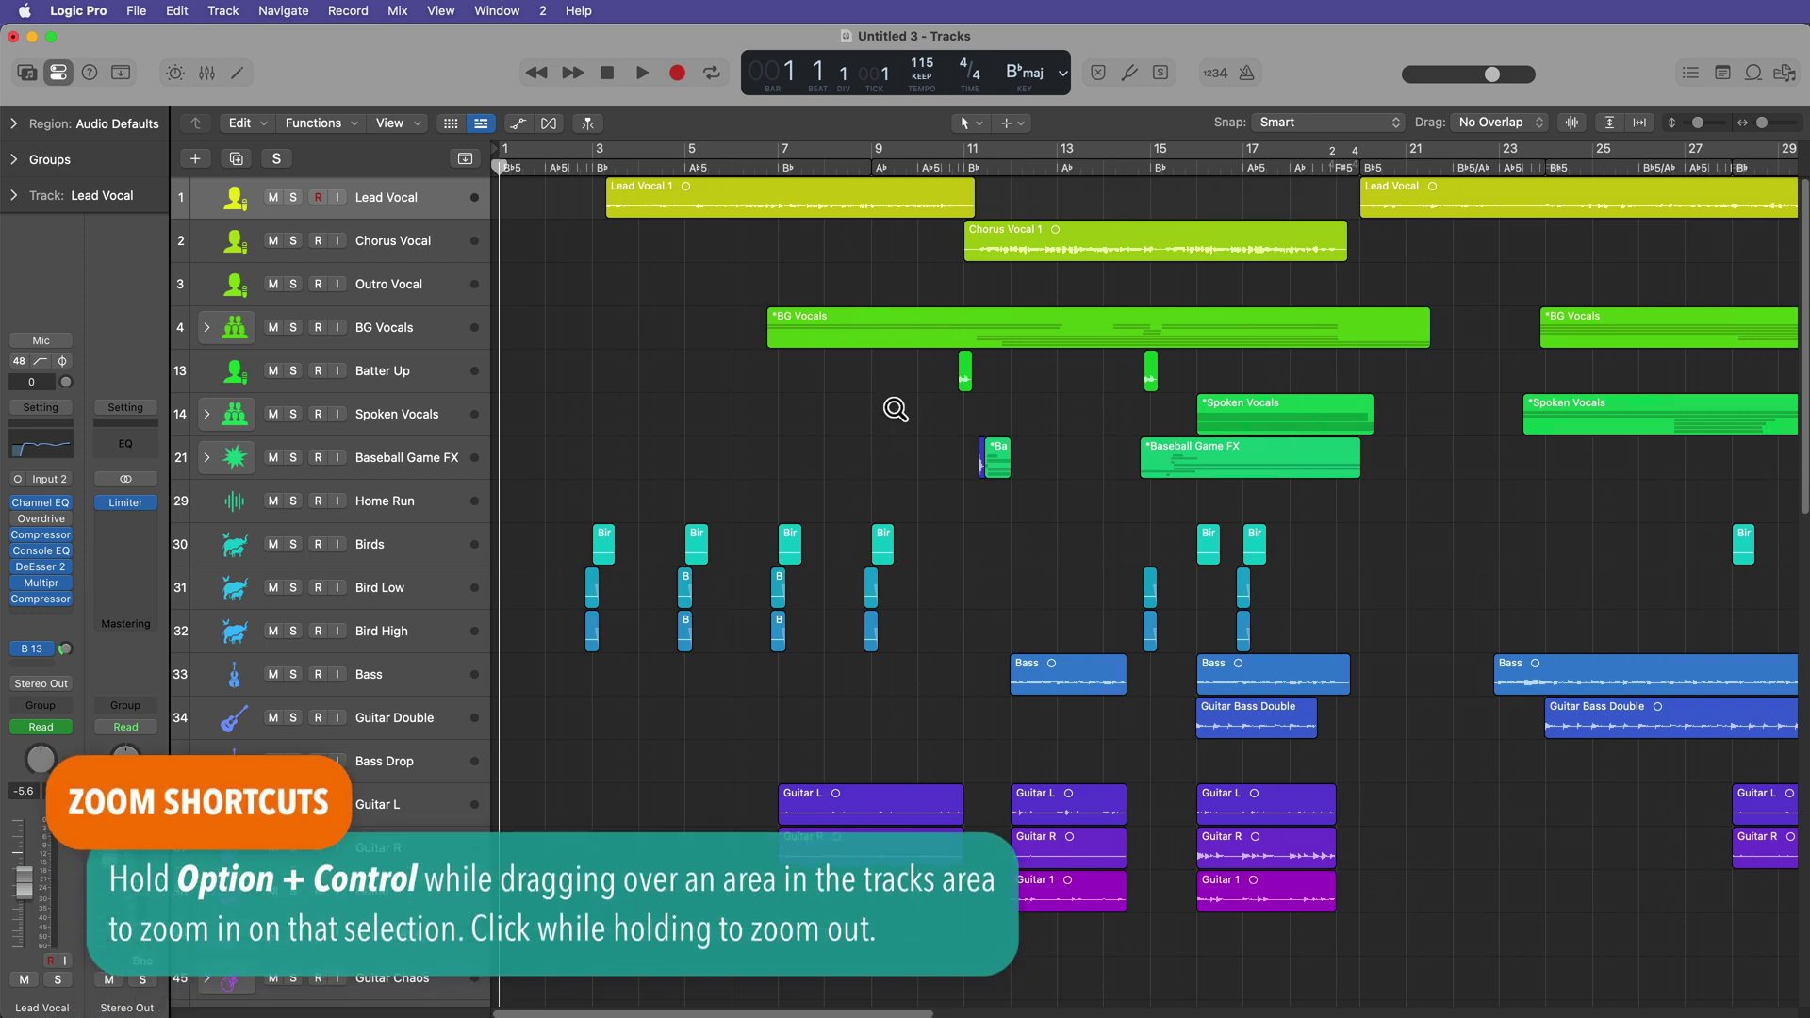
Zoom in on the Baseball Game FX area and bars 23–42, then zoom out to bars 1–81.
left_click_drag(896, 409, 1083, 566)
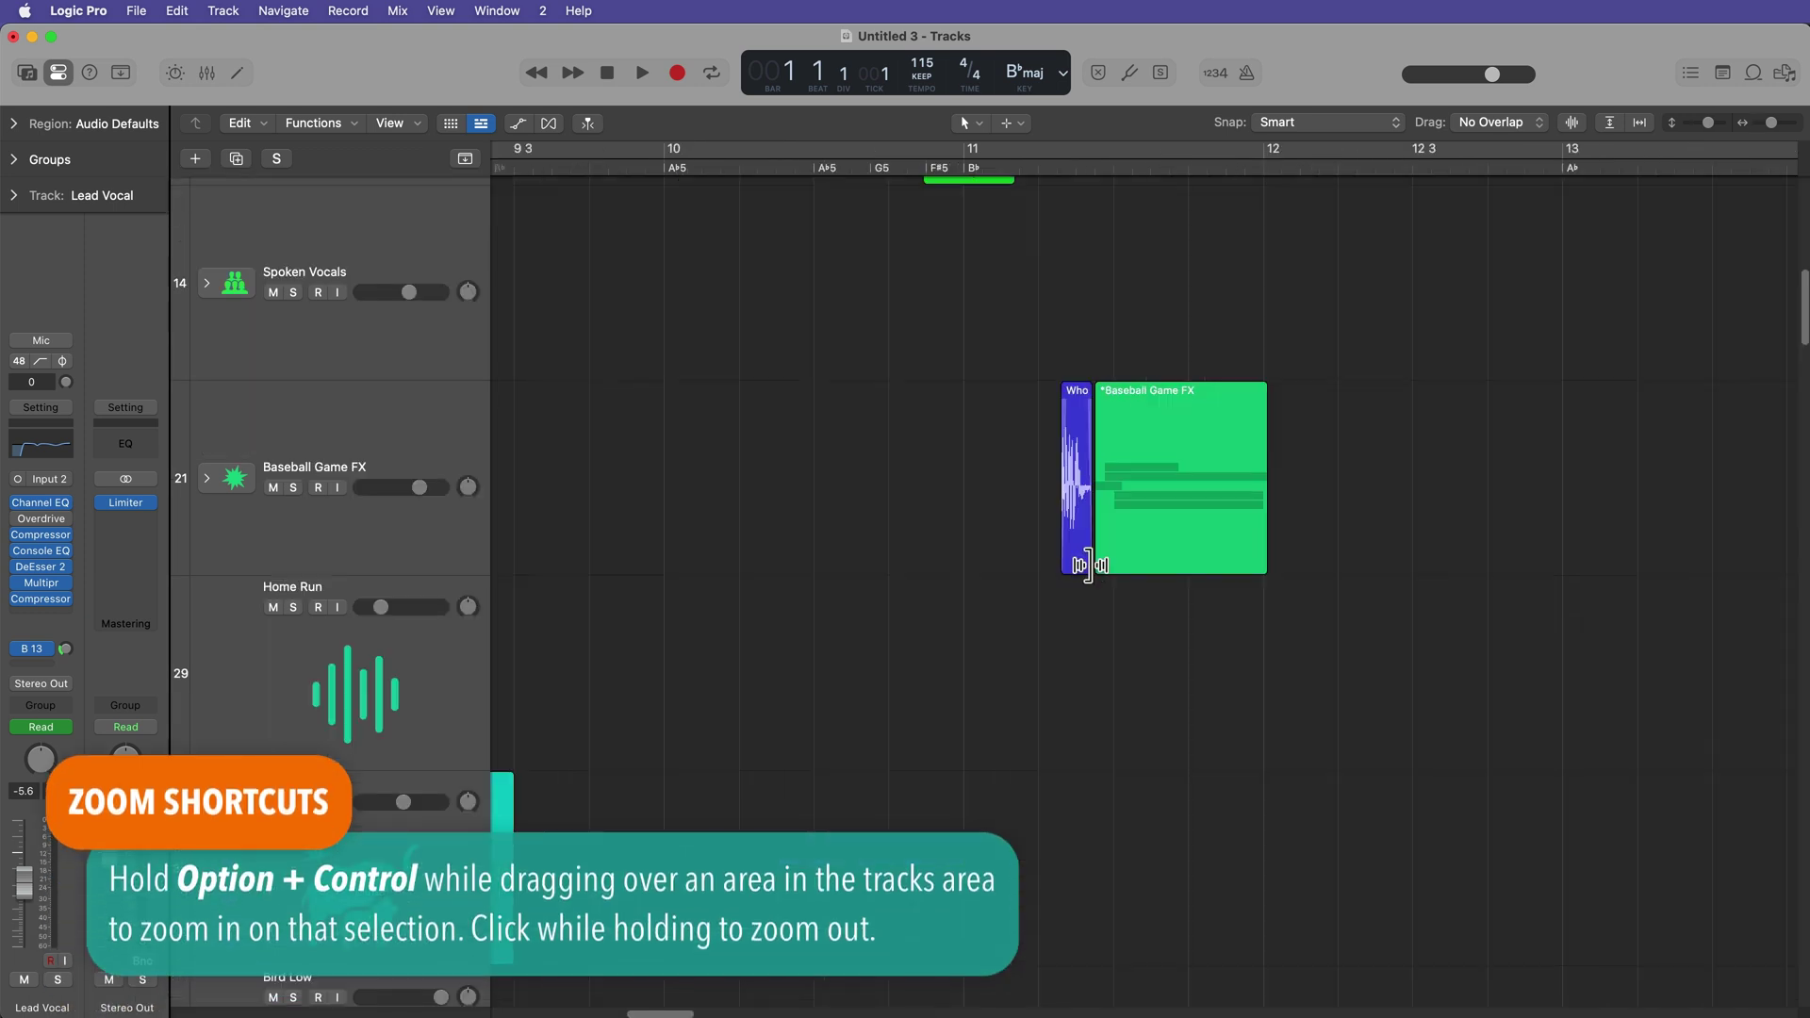
left_click(906, 533, "ctrl+alt")
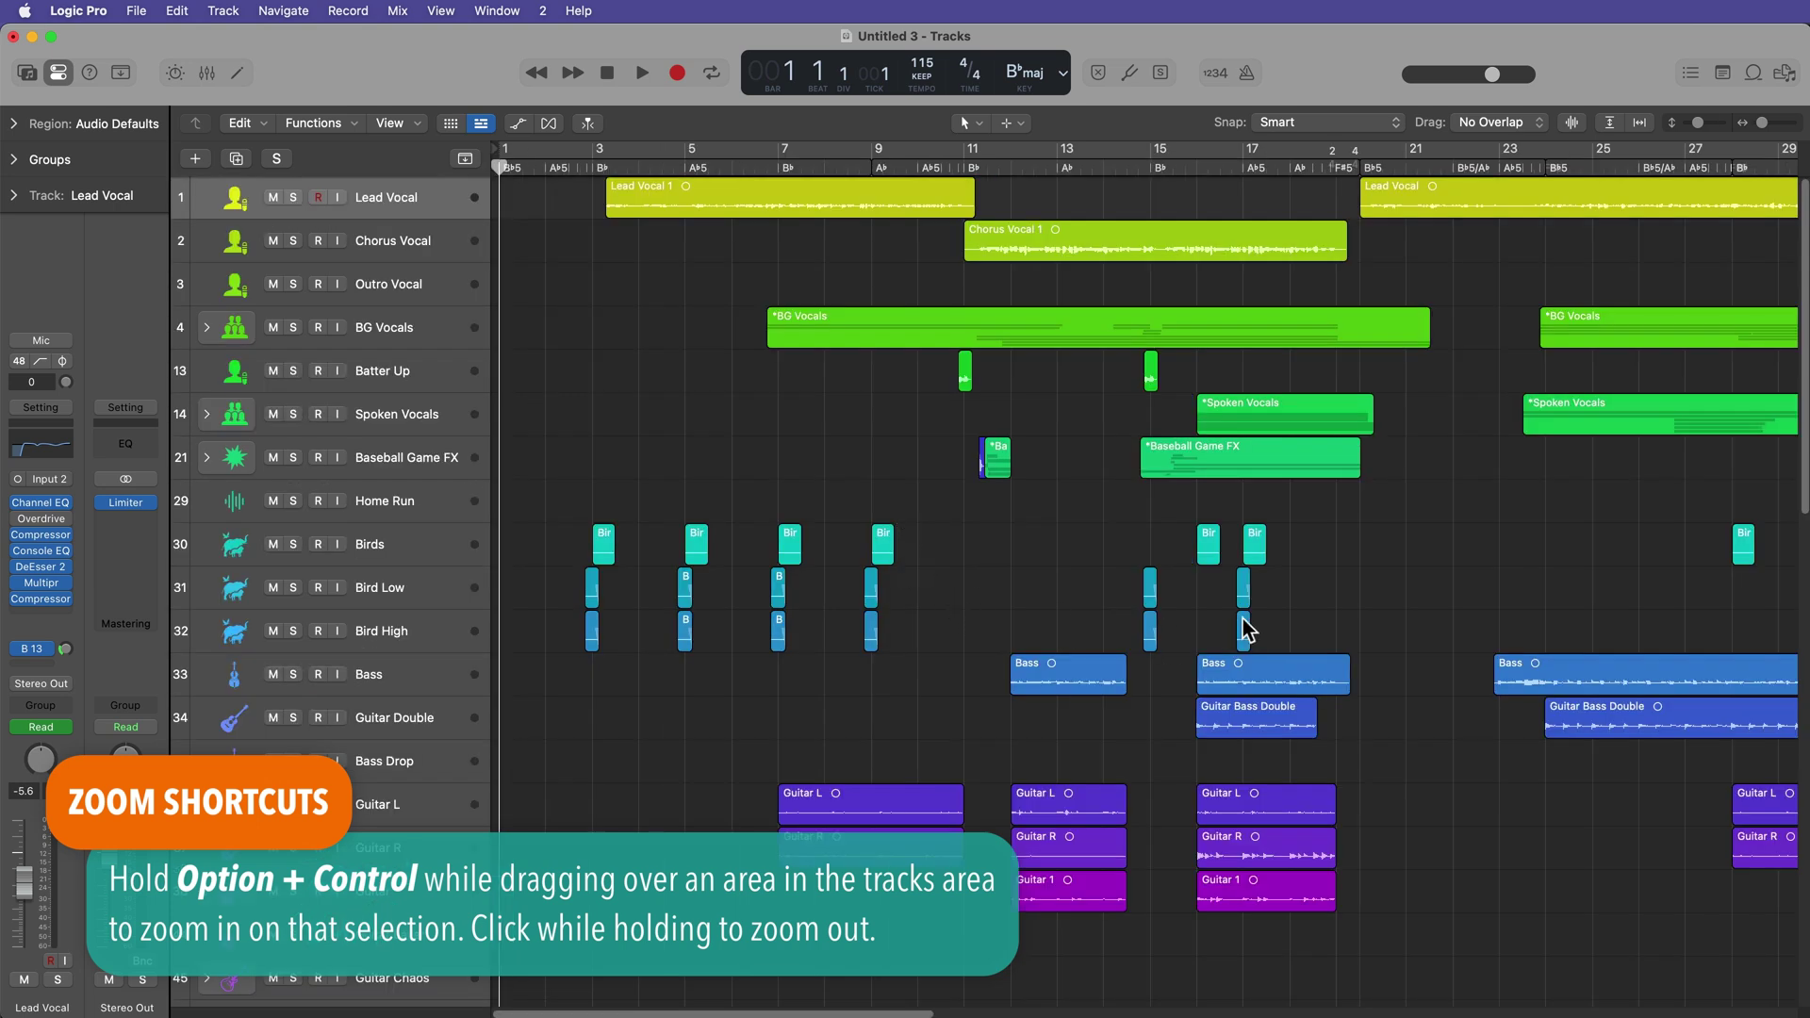
scroll(1236, 628, "right", 10)
left_click_drag(792, 258, 1687, 513)
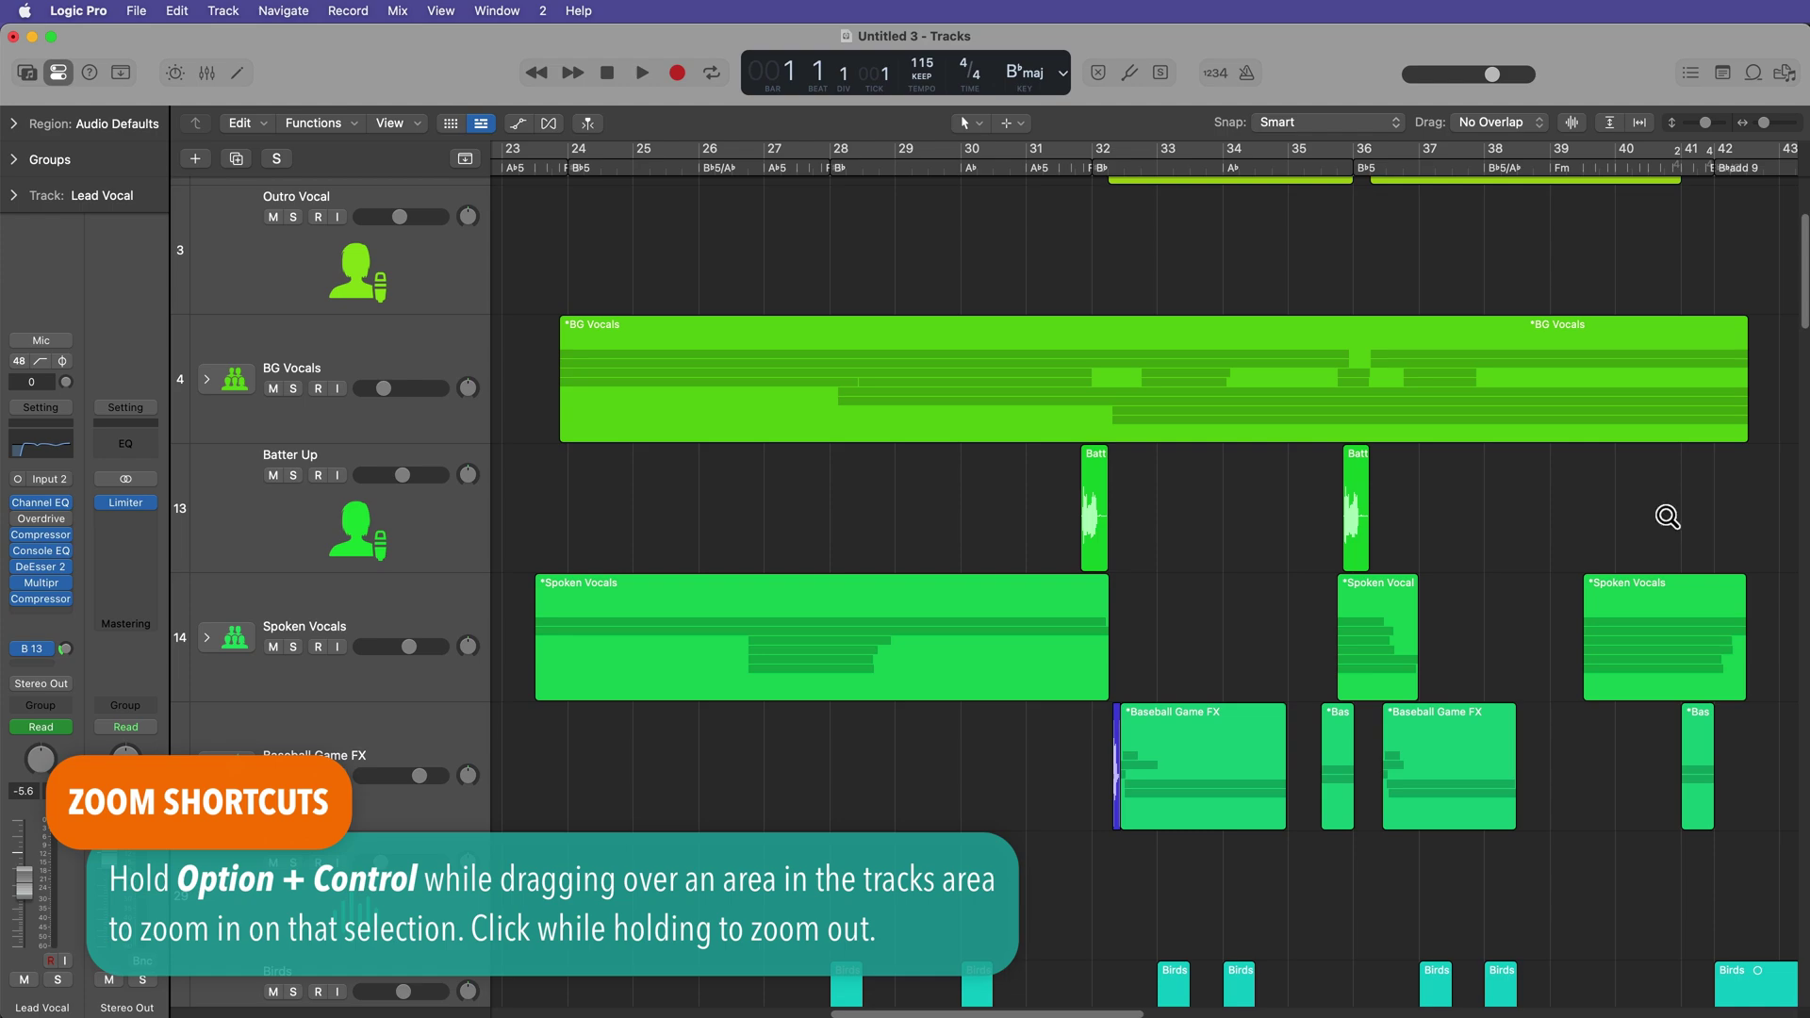
left_click(1664, 513, "ctrl+alt")
left_click(1619, 511, "ctrl+alt")
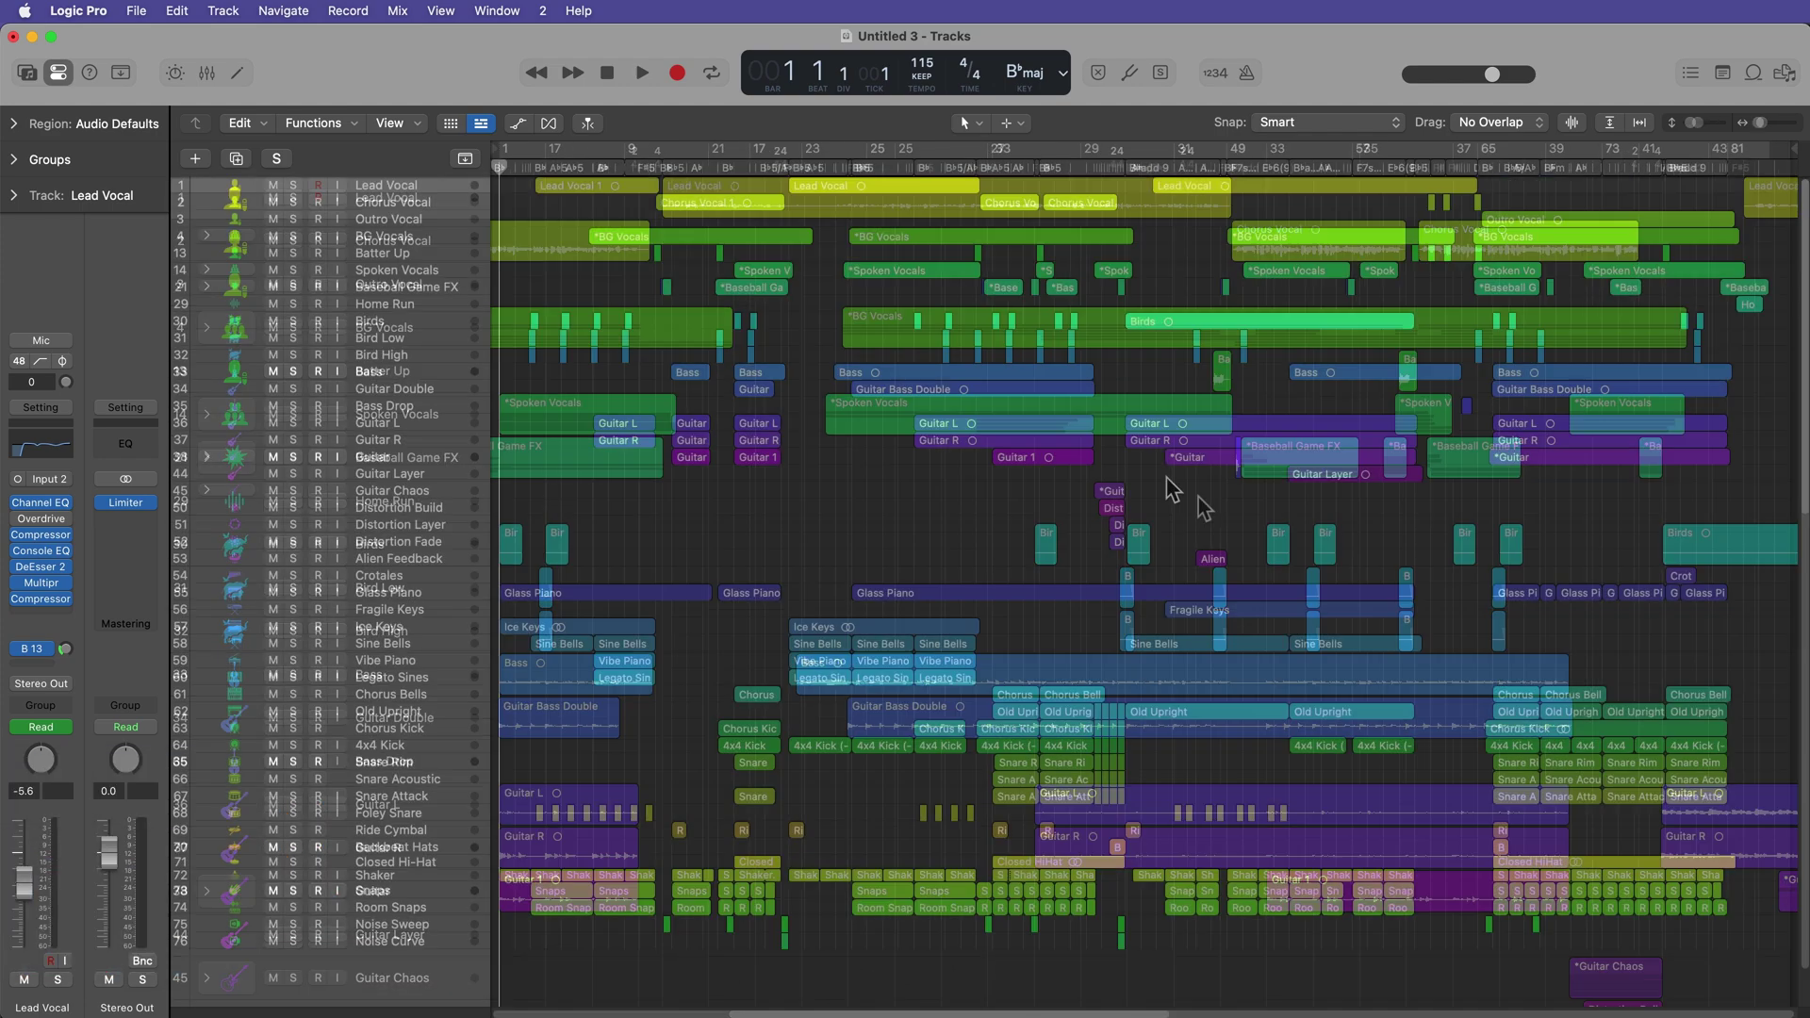
Enlarge the track rows twice with the track-zoom key and select the Lead and Chorus Vocal tracks.
key("super+Down")
key("super+Down")
key("super+Down")
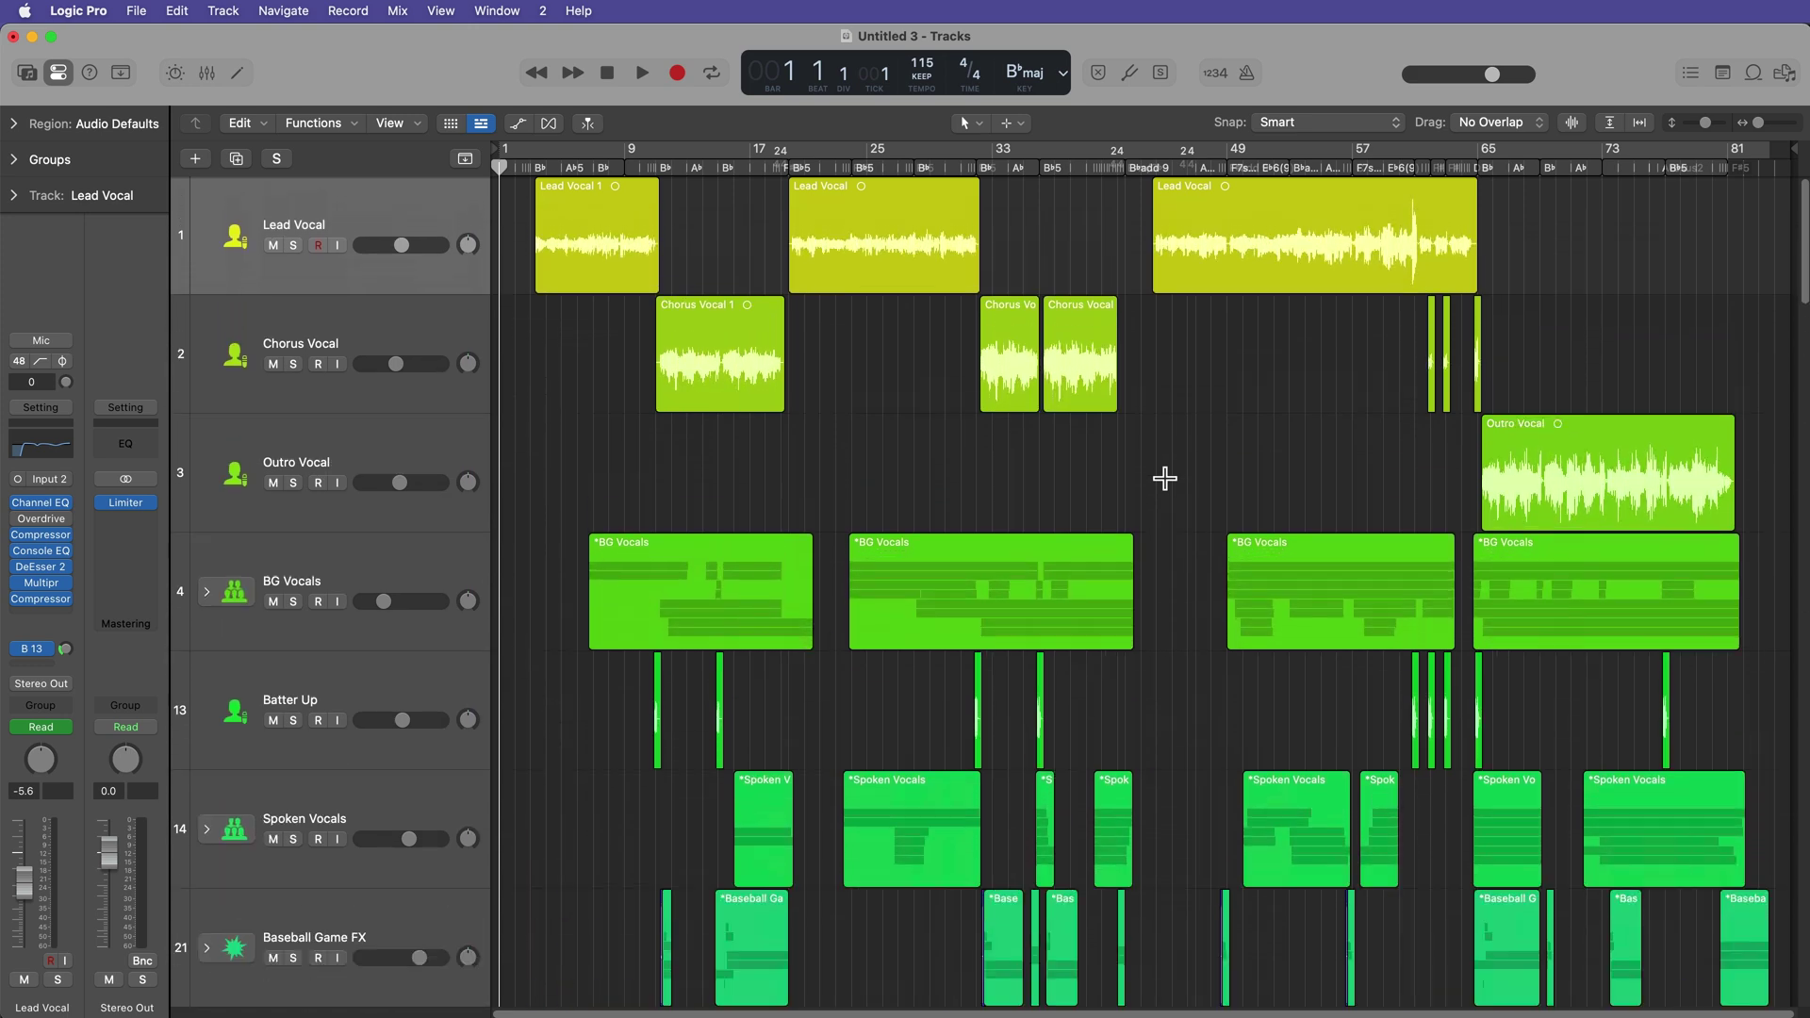
key("super+Down")
left_click(1165, 479)
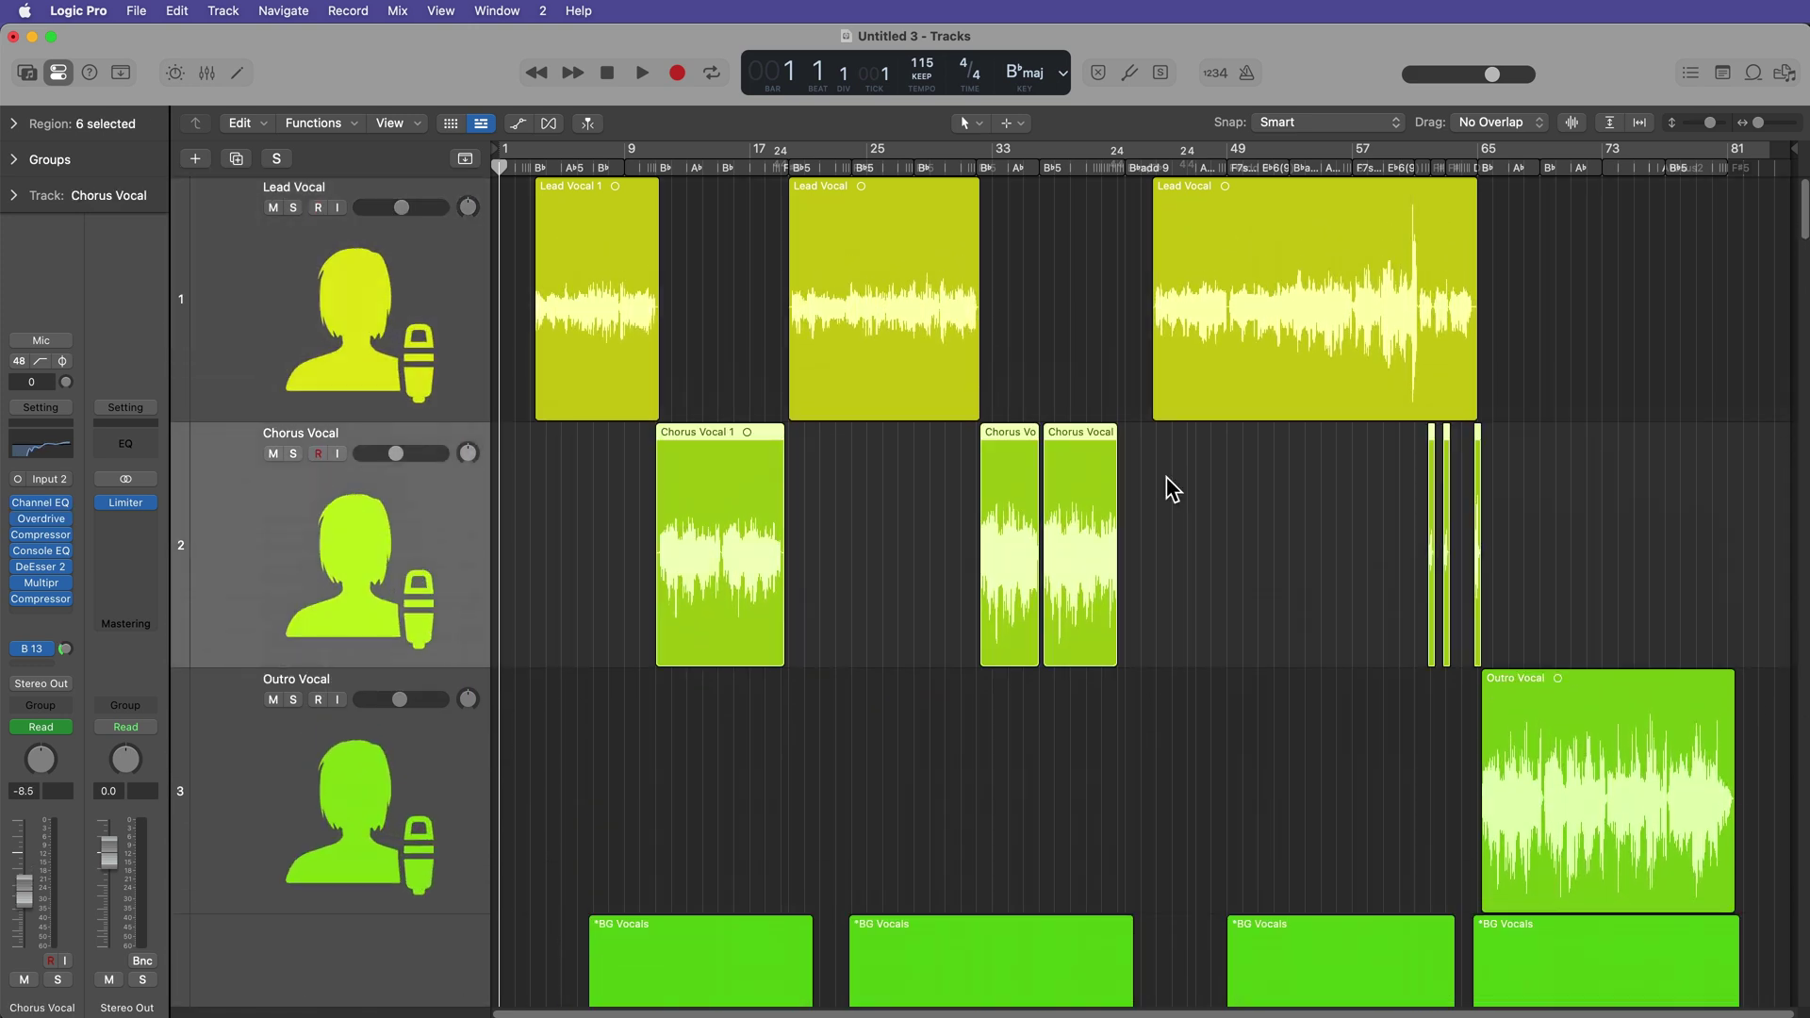
left_click(348, 341)
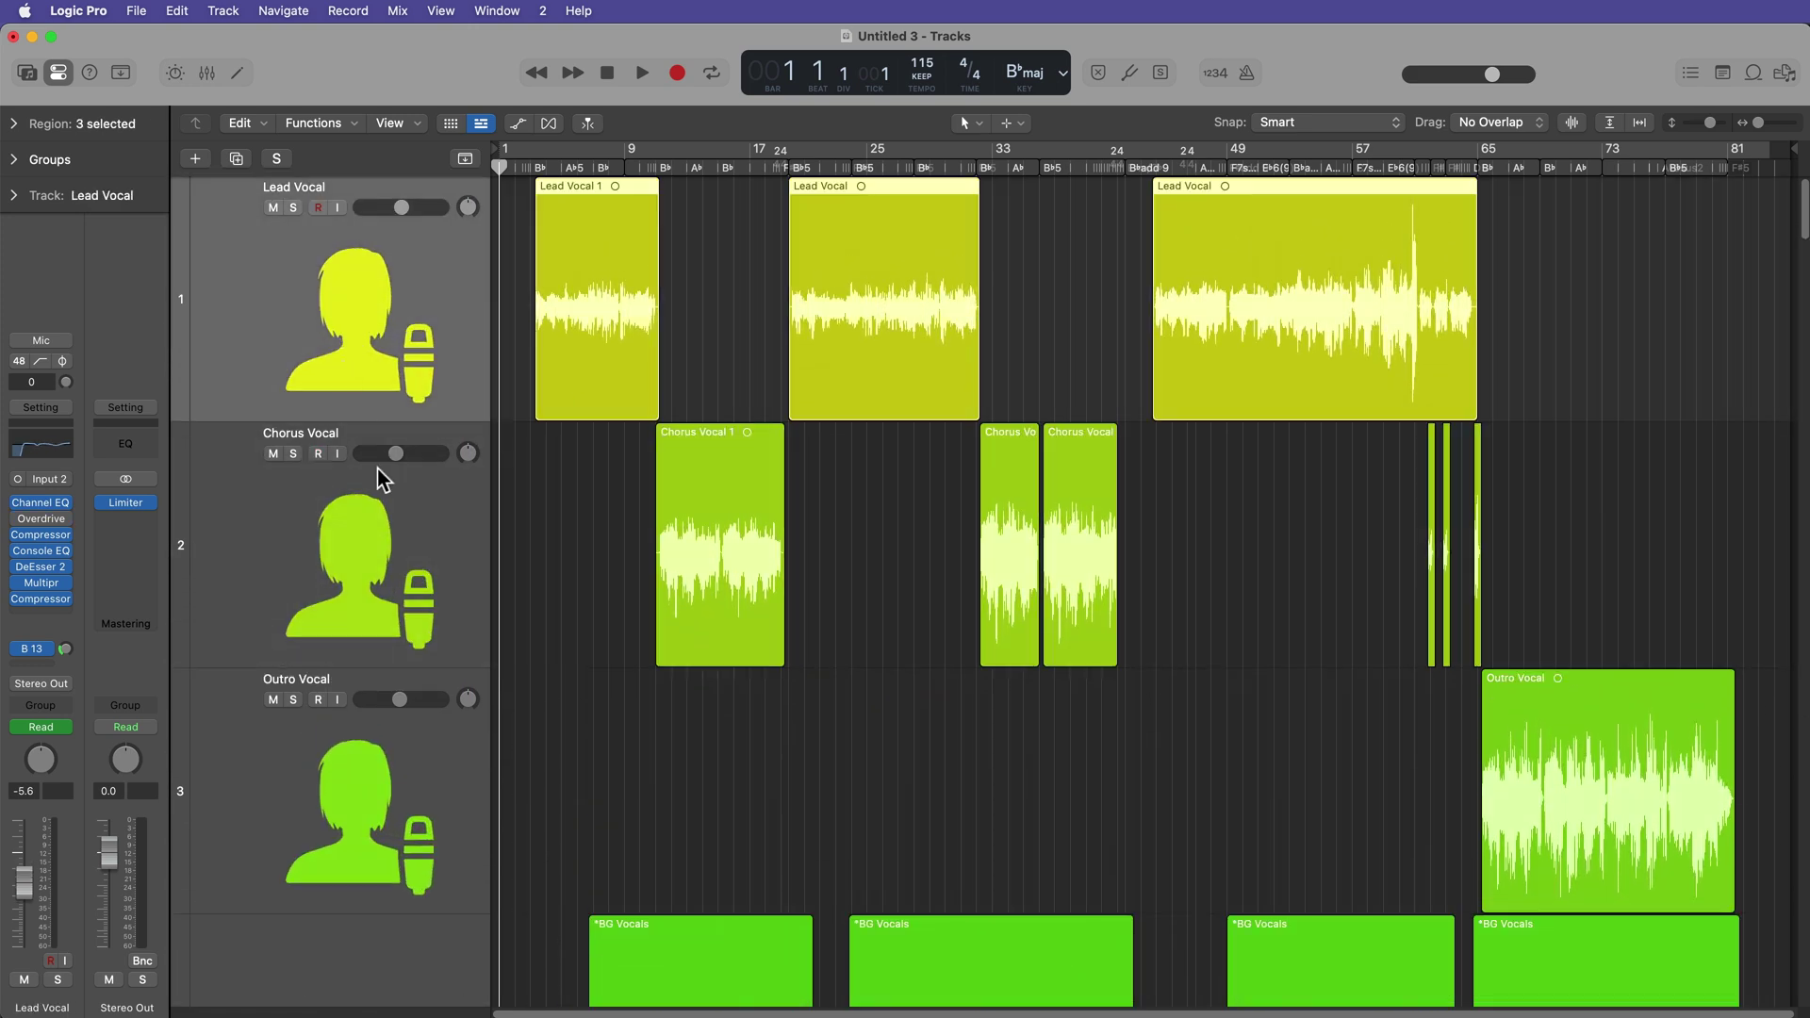
left_click(394, 564)
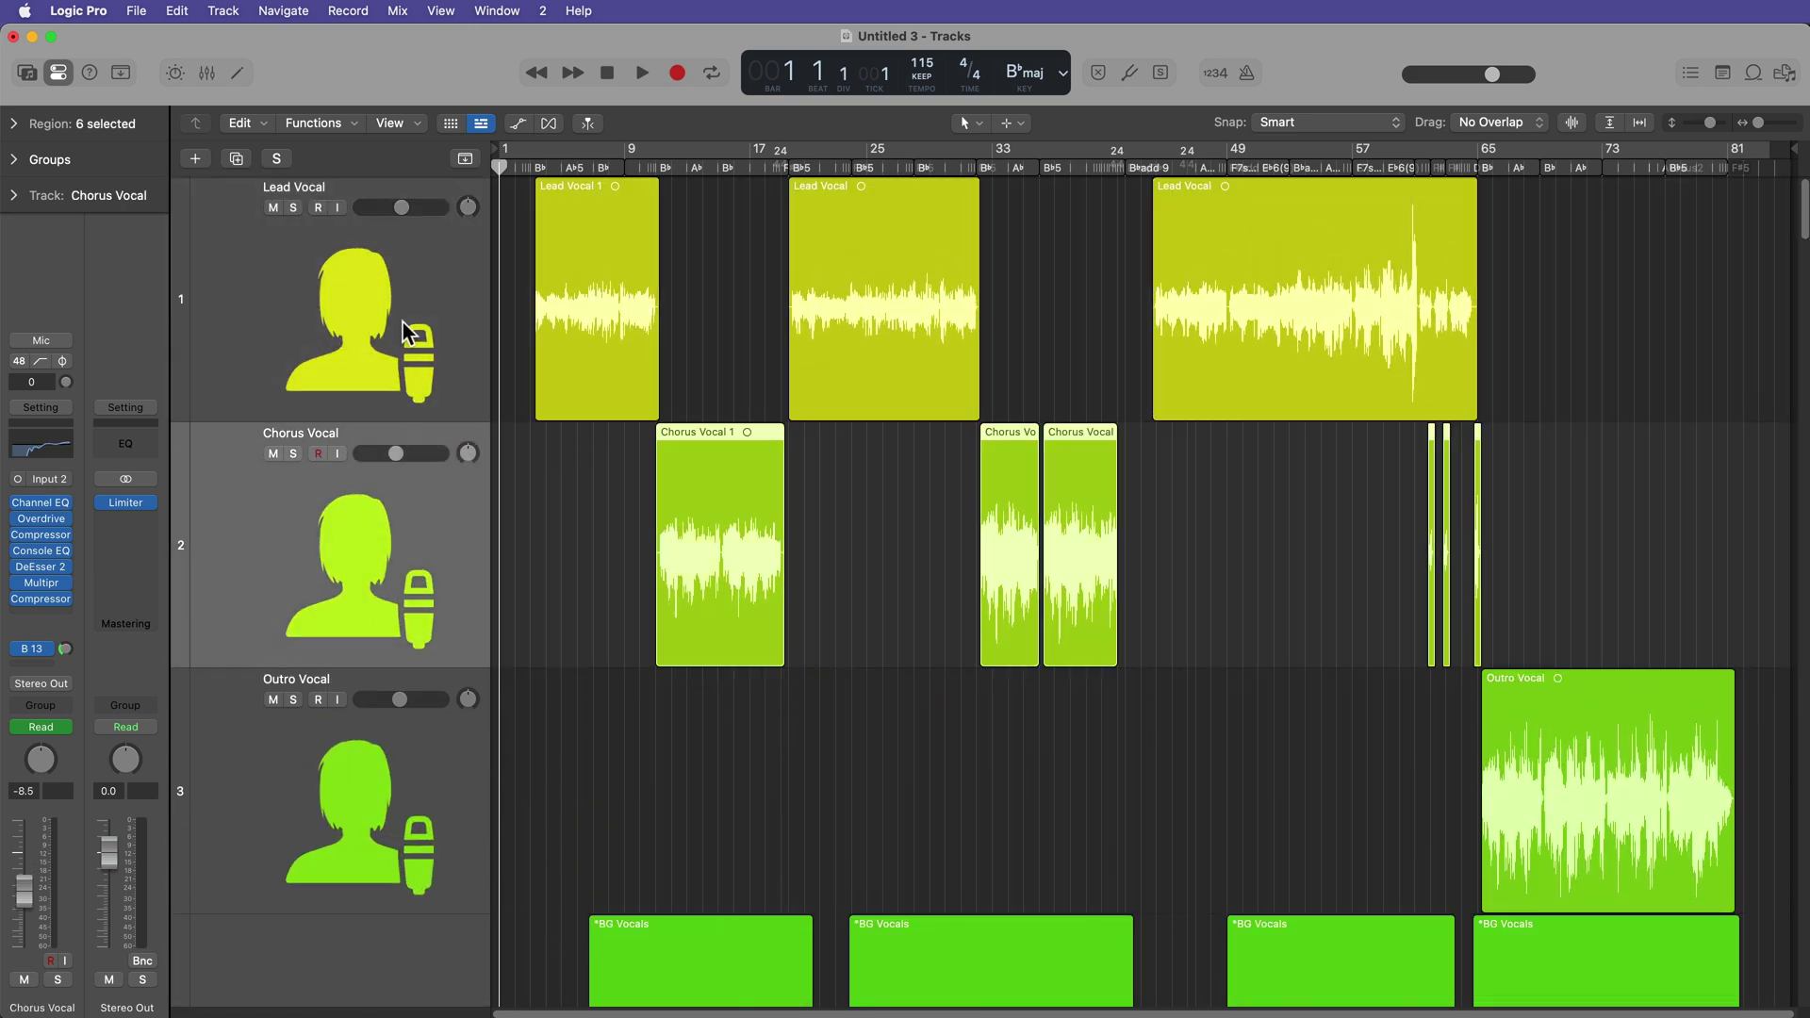
scroll(415, 801, "down", 2)
scroll(417, 801, "down", 10)
scroll(418, 796, "up", 12)
Resize track heights: Lead Vocal medium, Chorus Vocal shorter, Outro Vocal larger, BG Vocals smaller.
left_click_drag(414, 419, 418, 307)
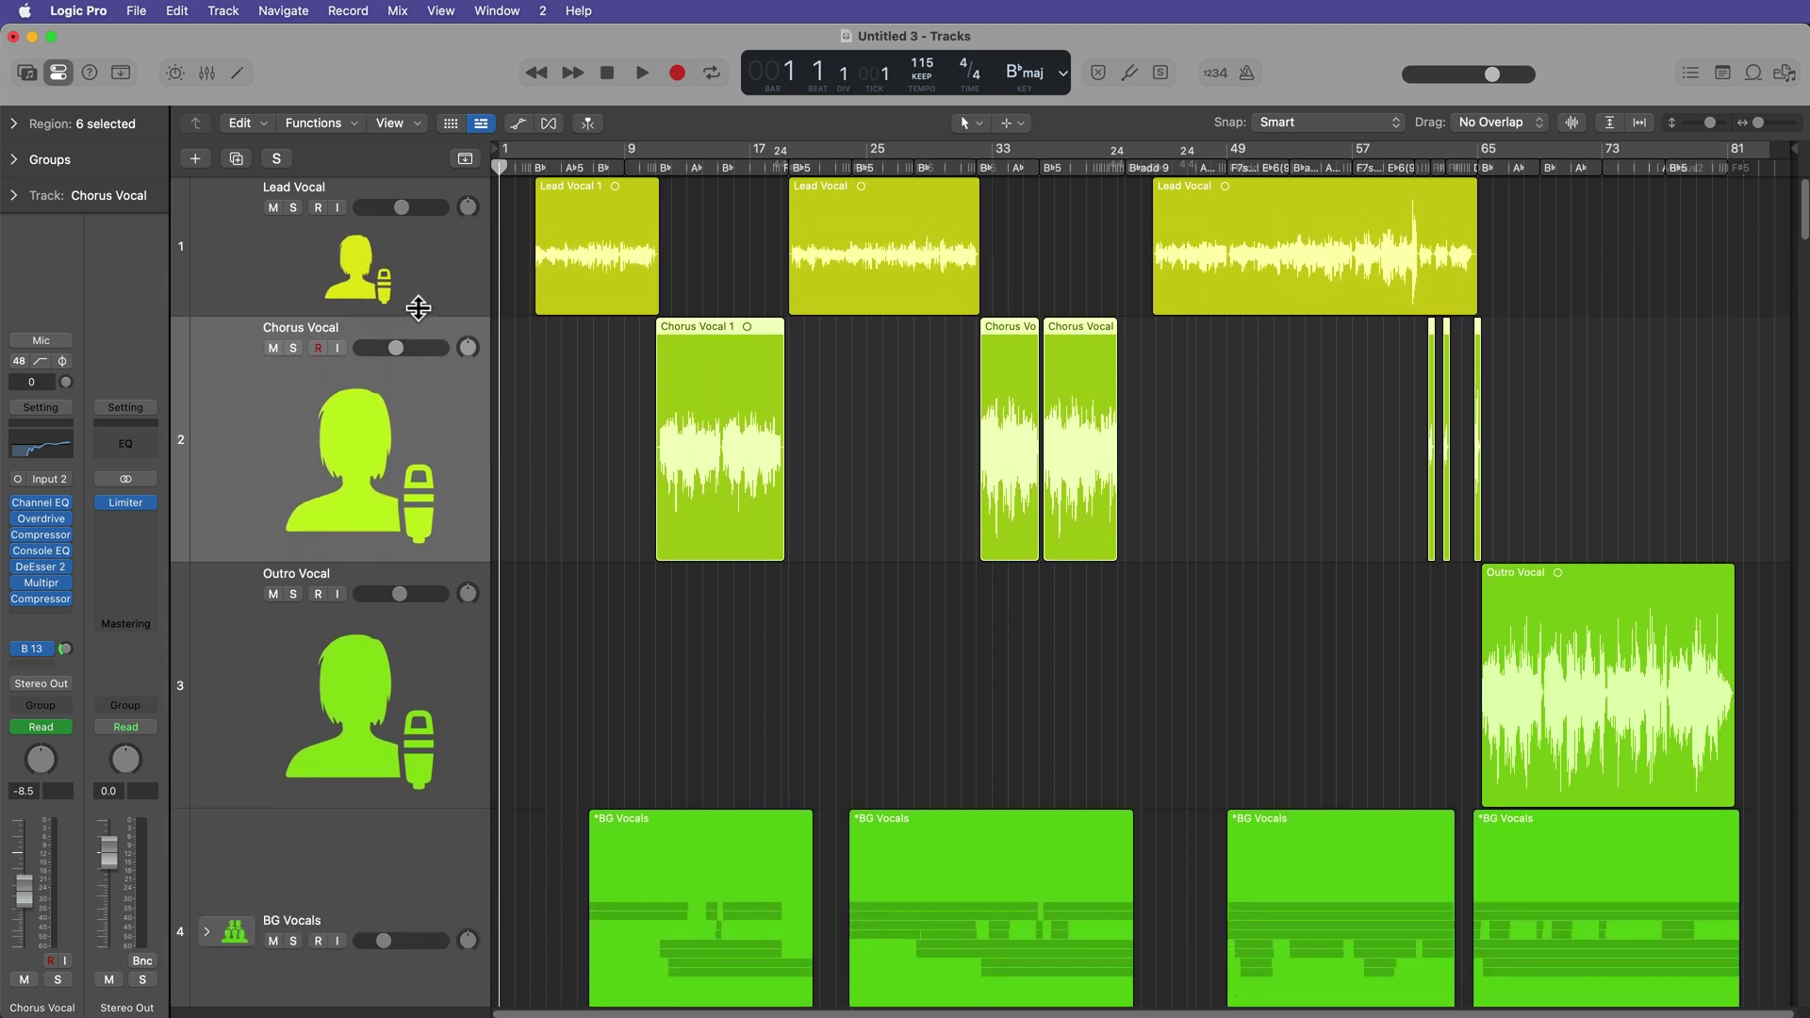
left_click_drag(427, 561, 424, 397)
left_click_drag(412, 655, 408, 755)
scroll(517, 678, "down", 5)
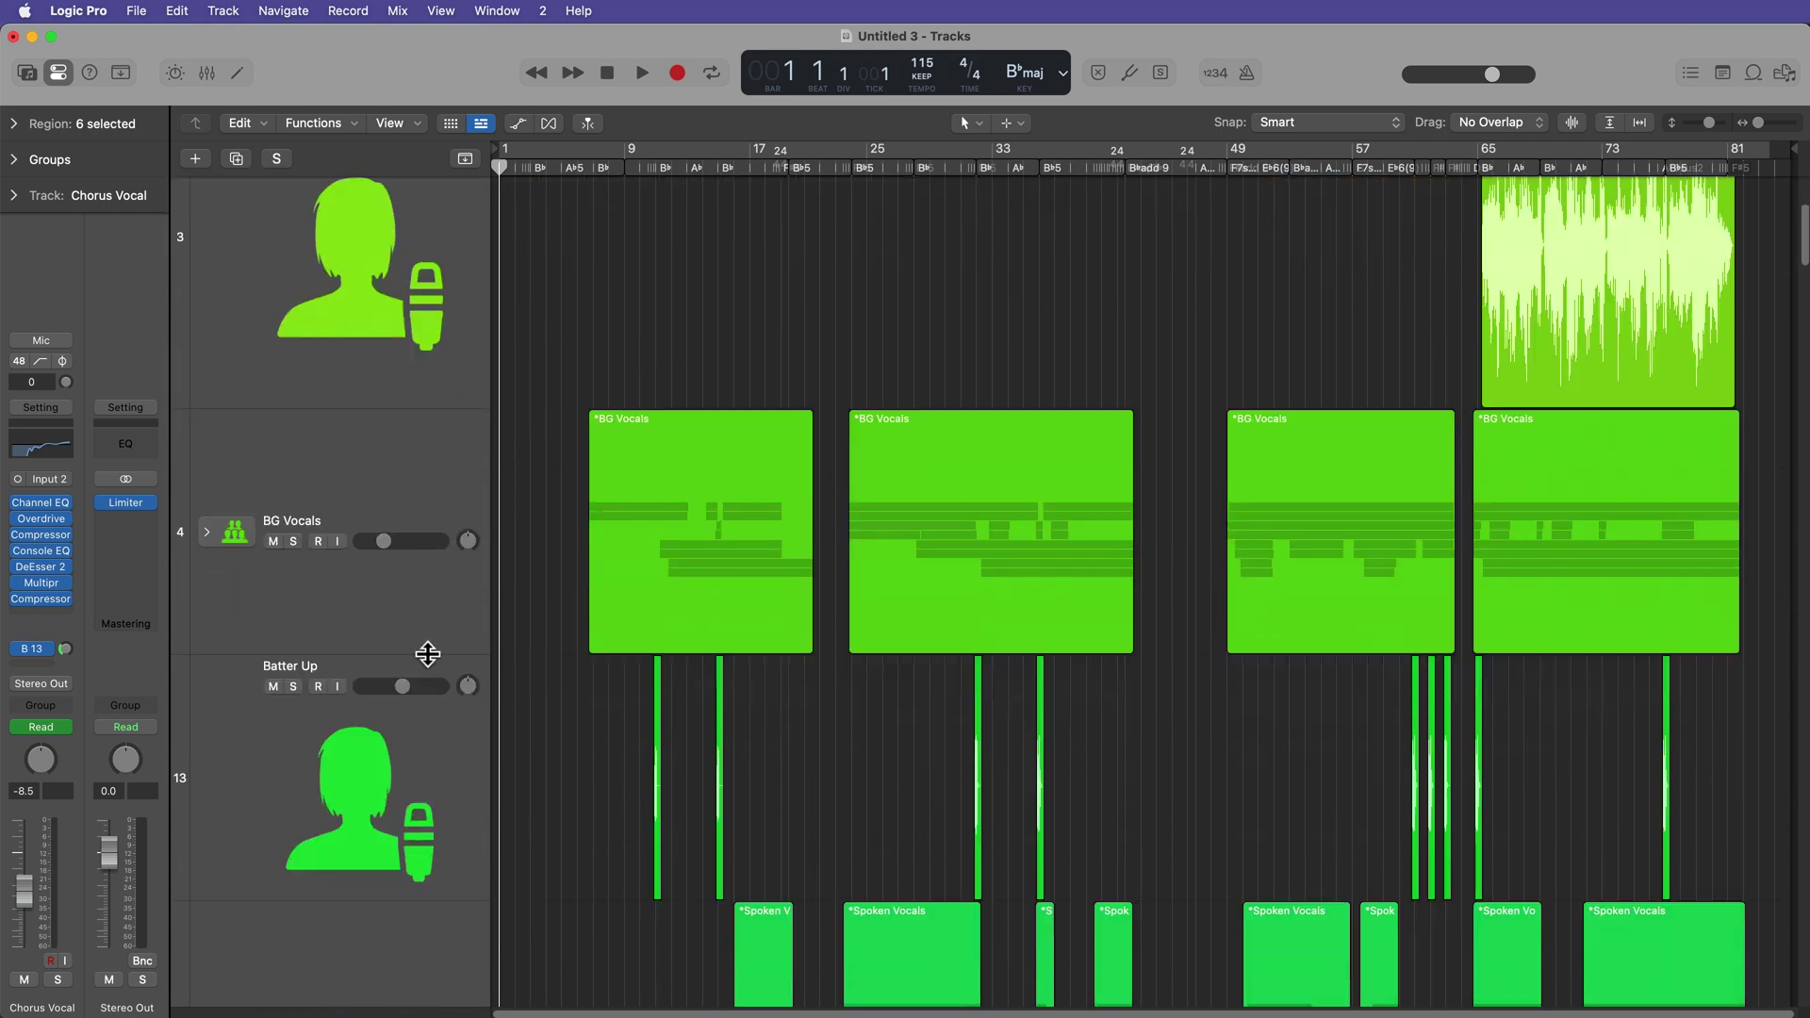
left_click_drag(427, 653, 424, 492)
scroll(535, 622, "up", 5)
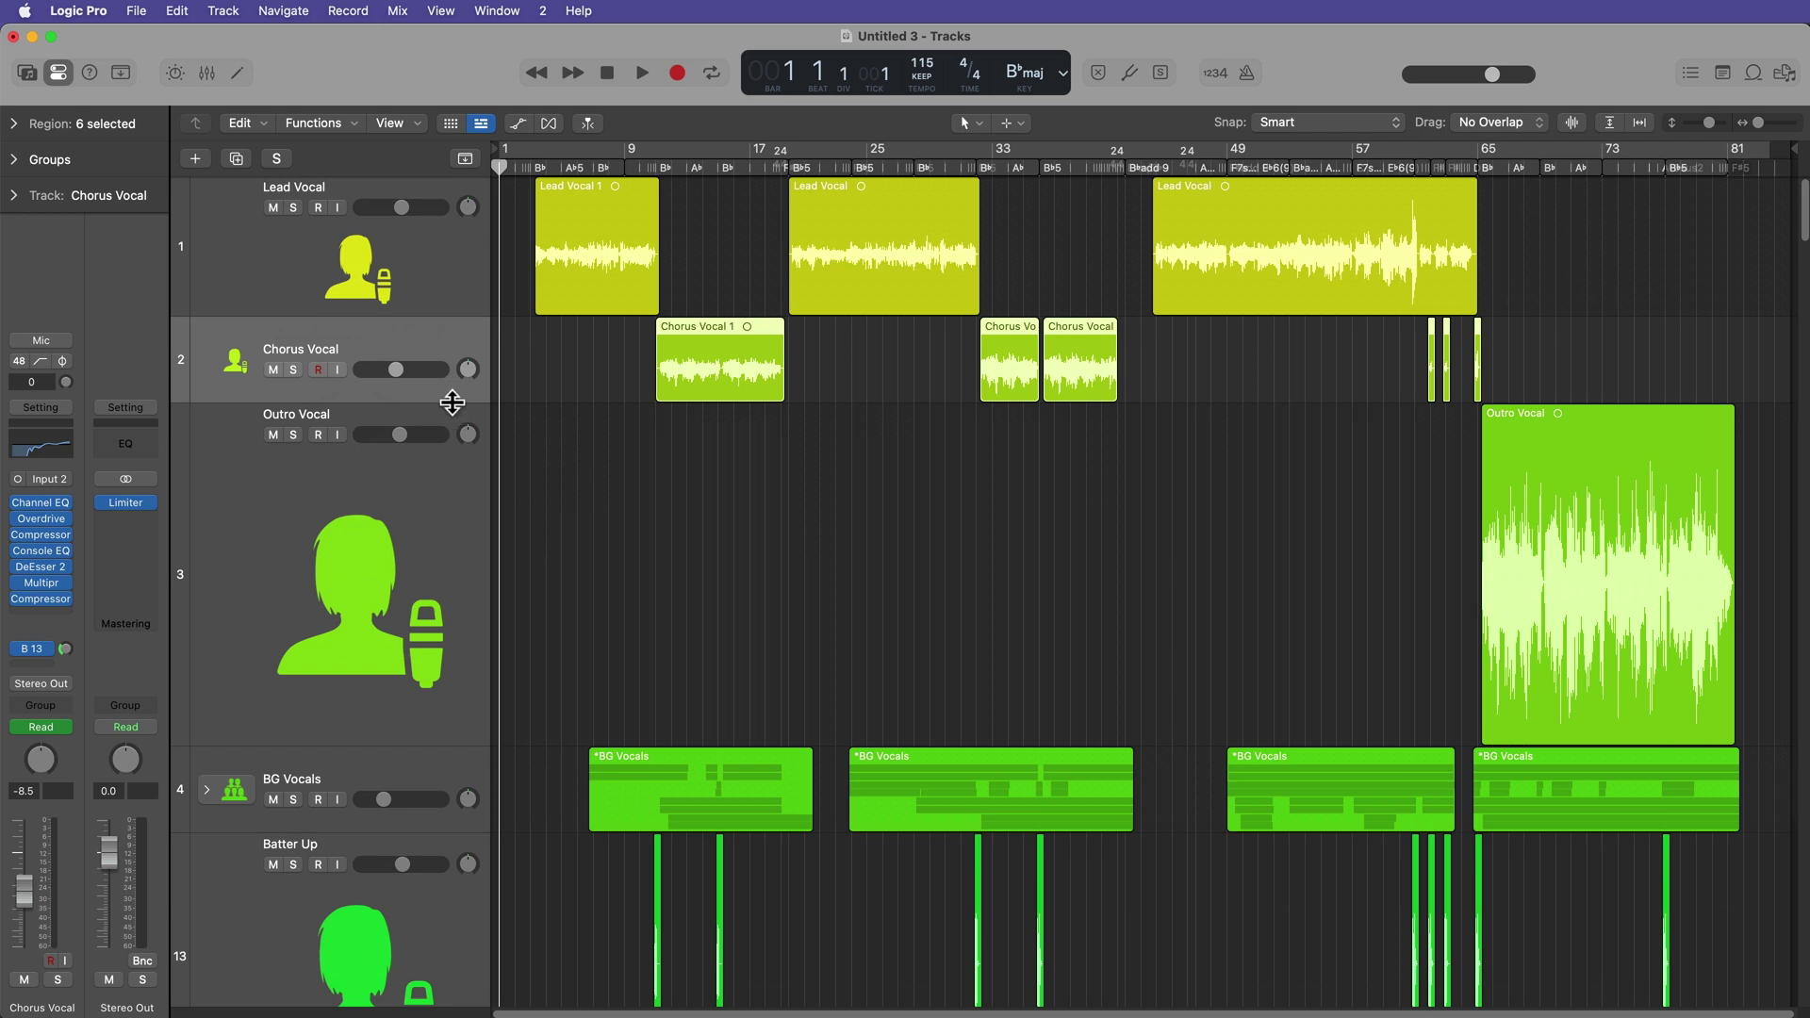
Make the three vocal tracks taller, clear the region selection and scroll through the tracks.
key("super+Down")
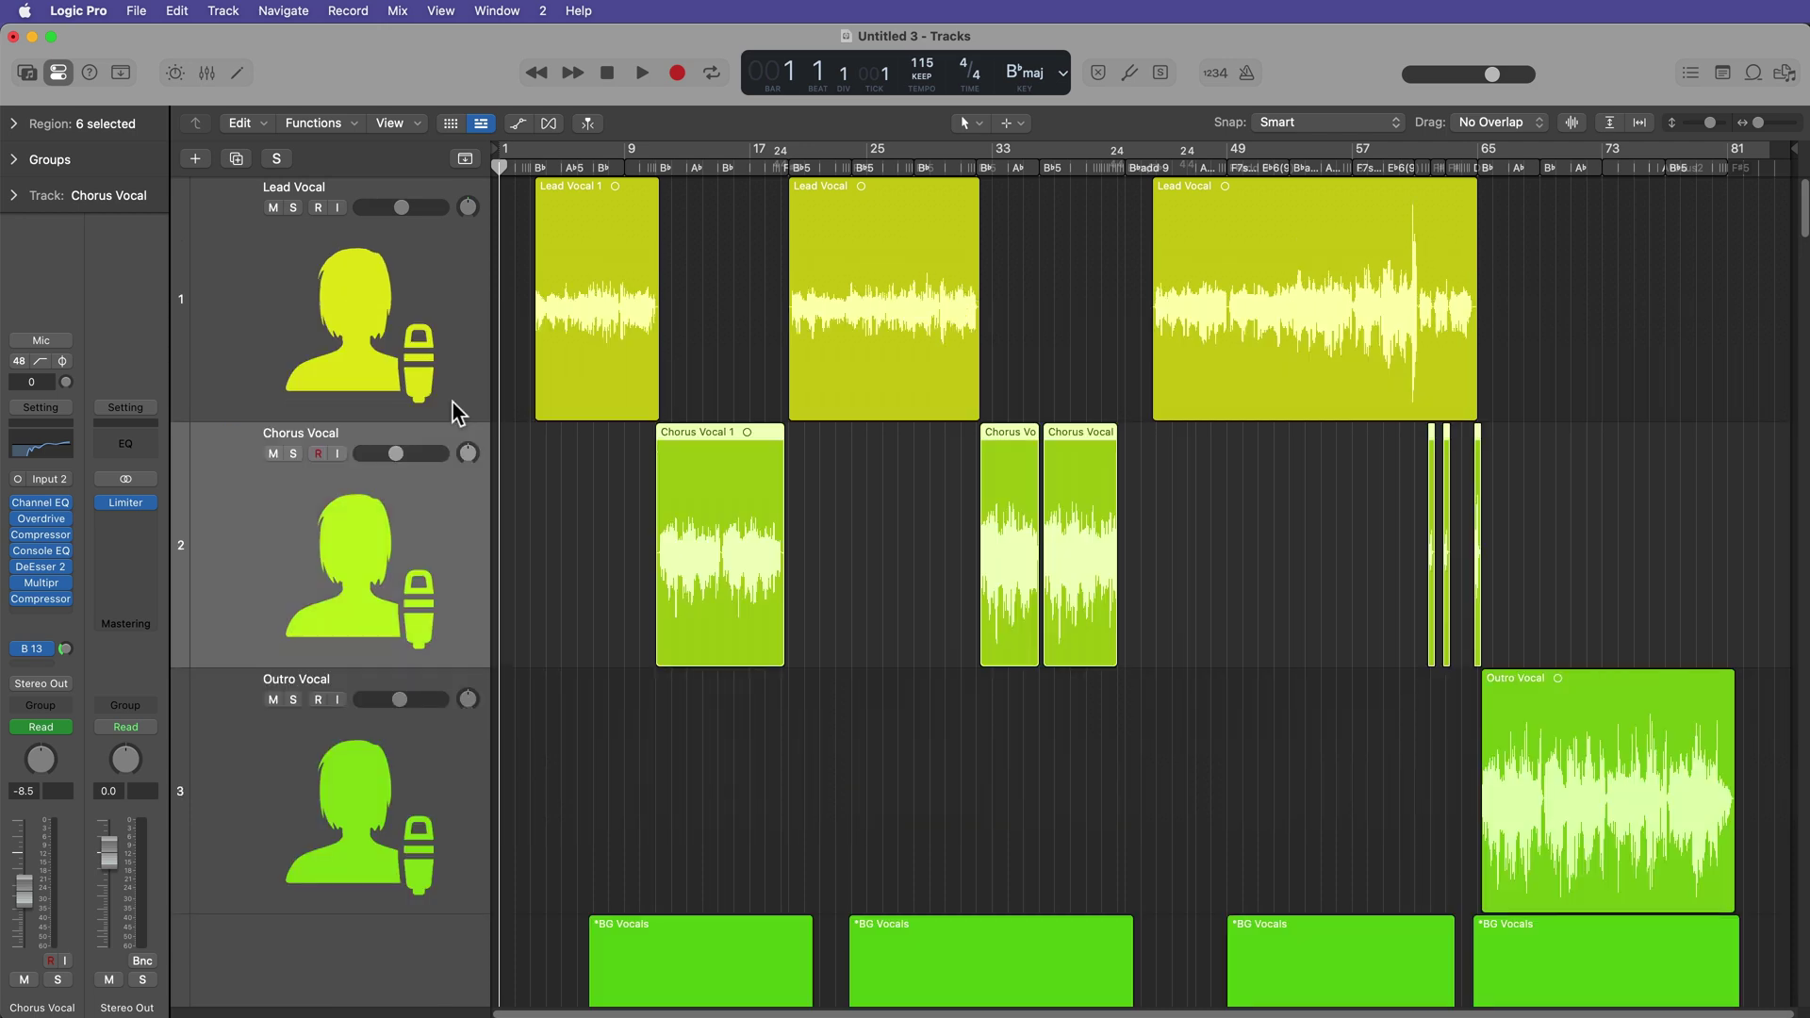
left_click(534, 466)
scroll(562, 602, "down", 15)
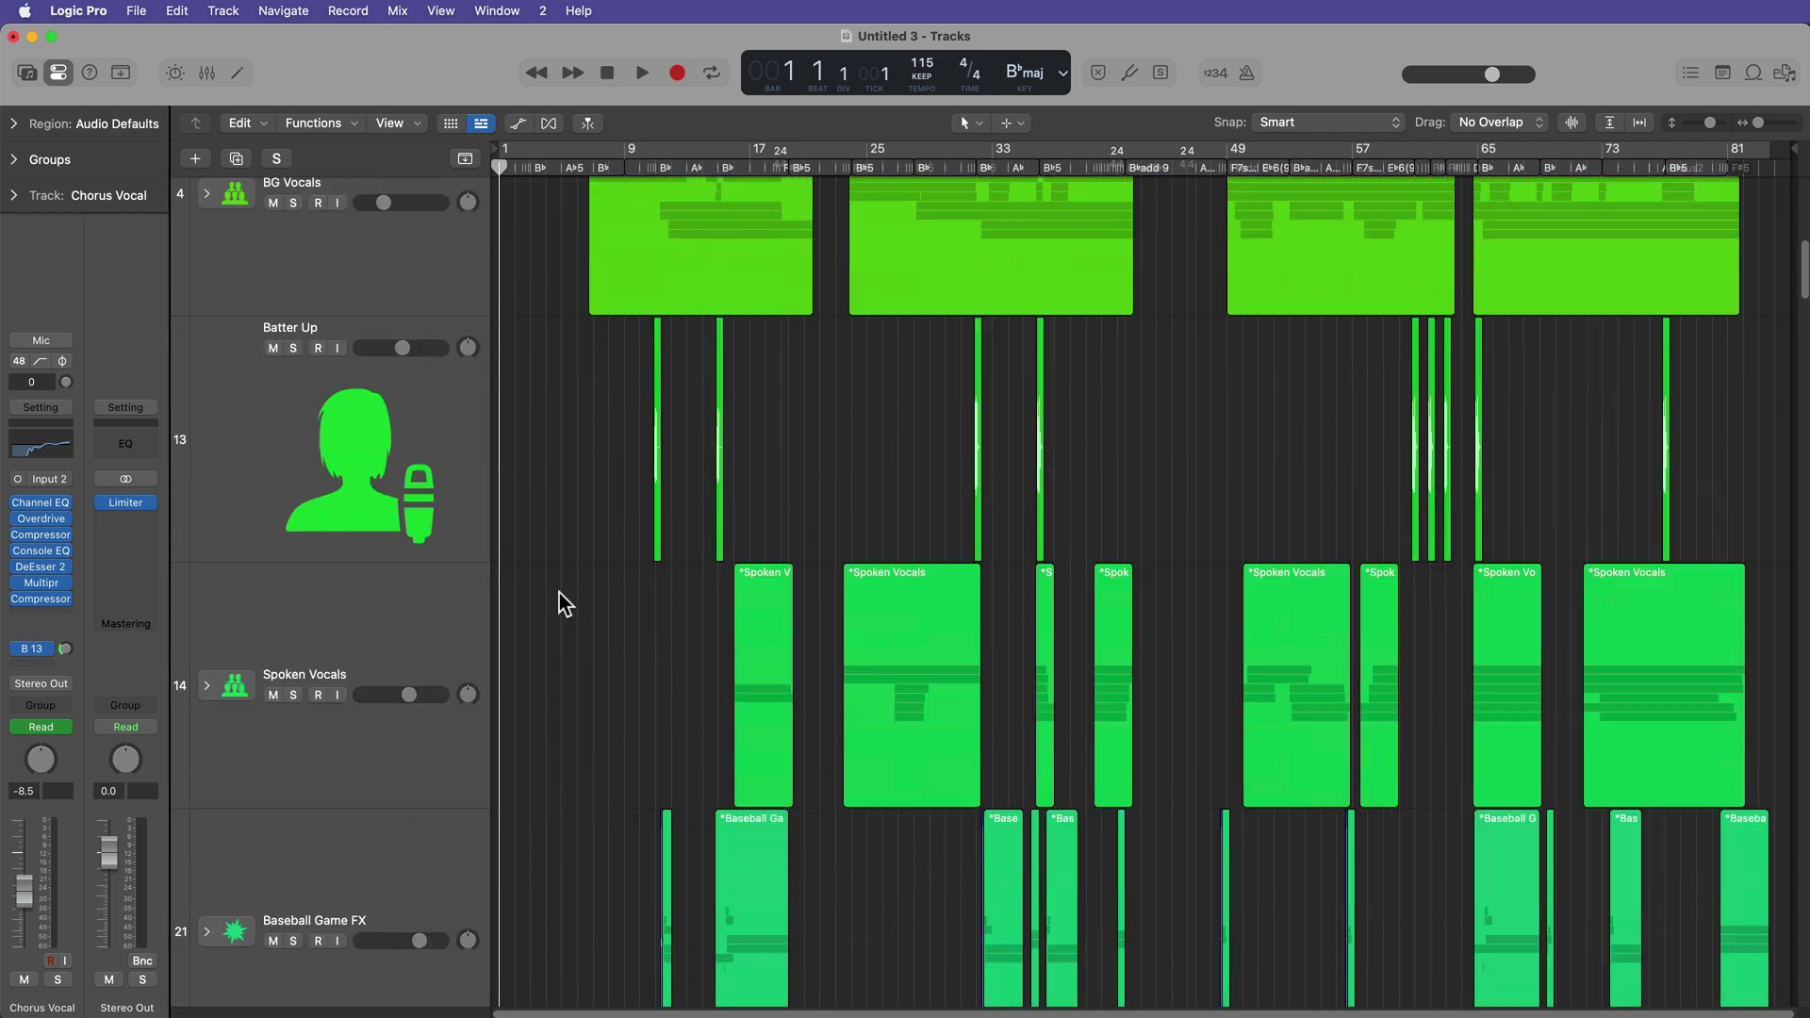
scroll(558, 591, "down", 15)
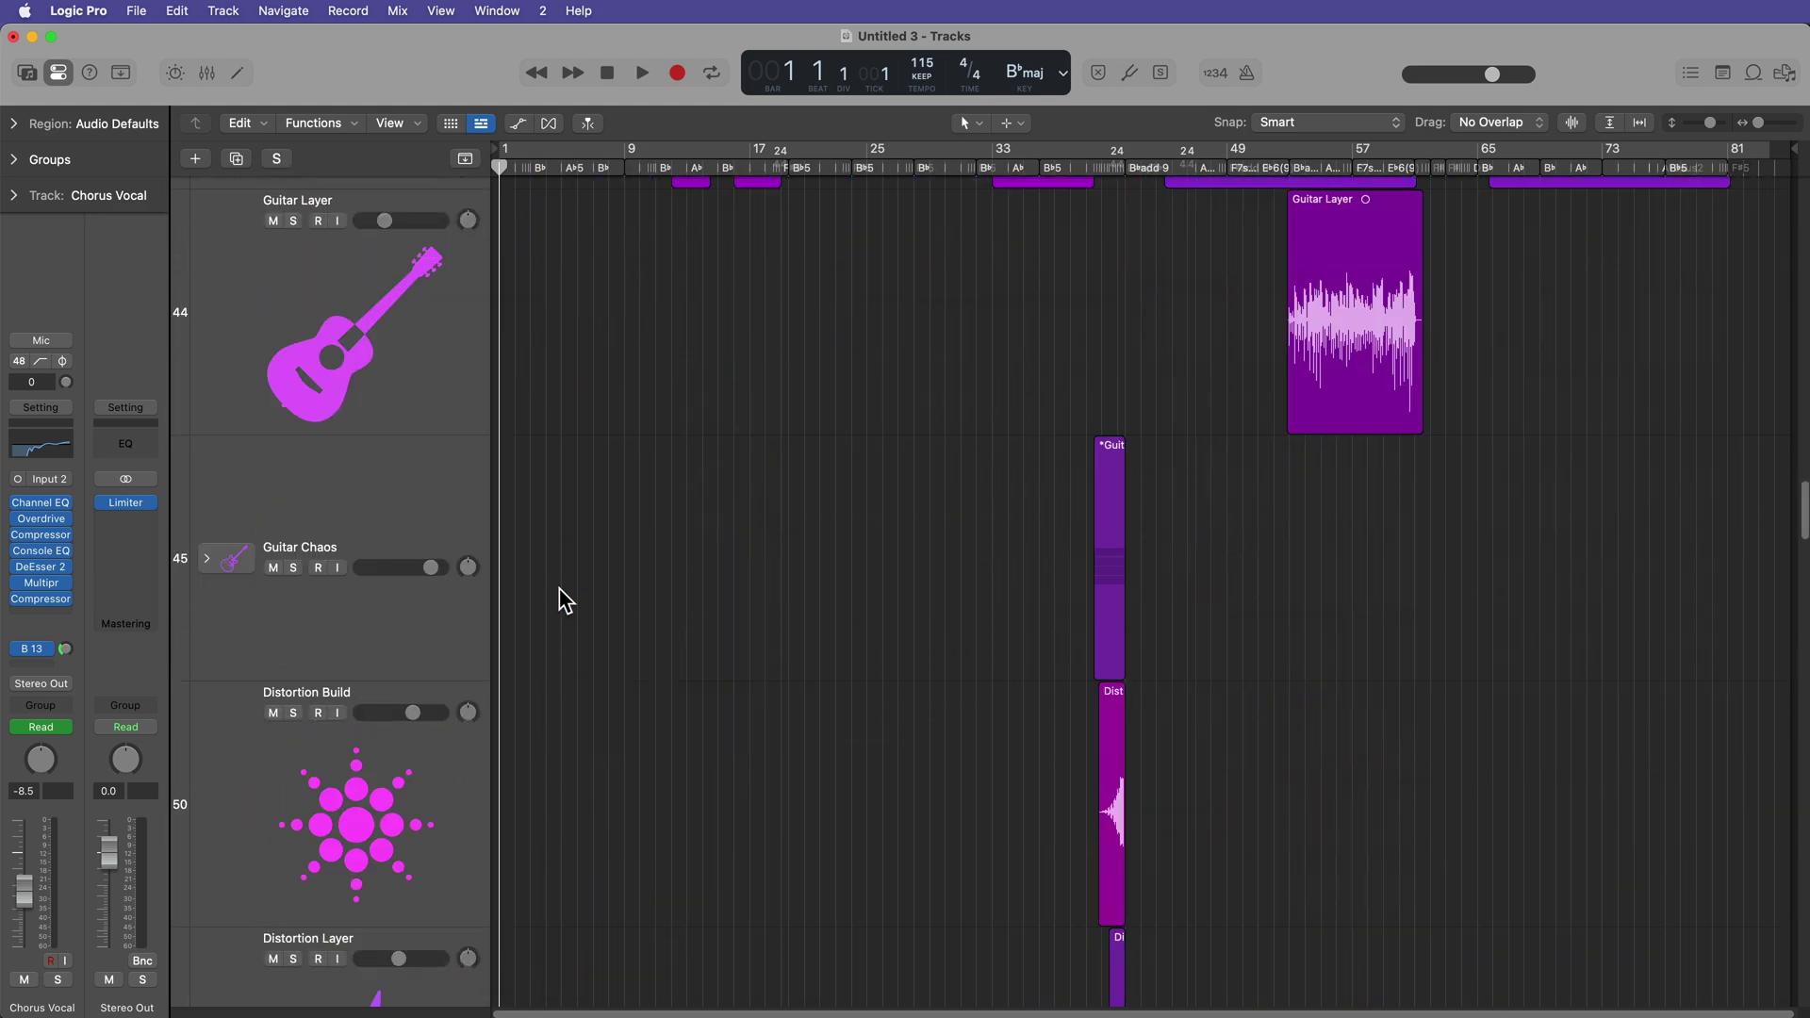
scroll(558, 590, "up", 15)
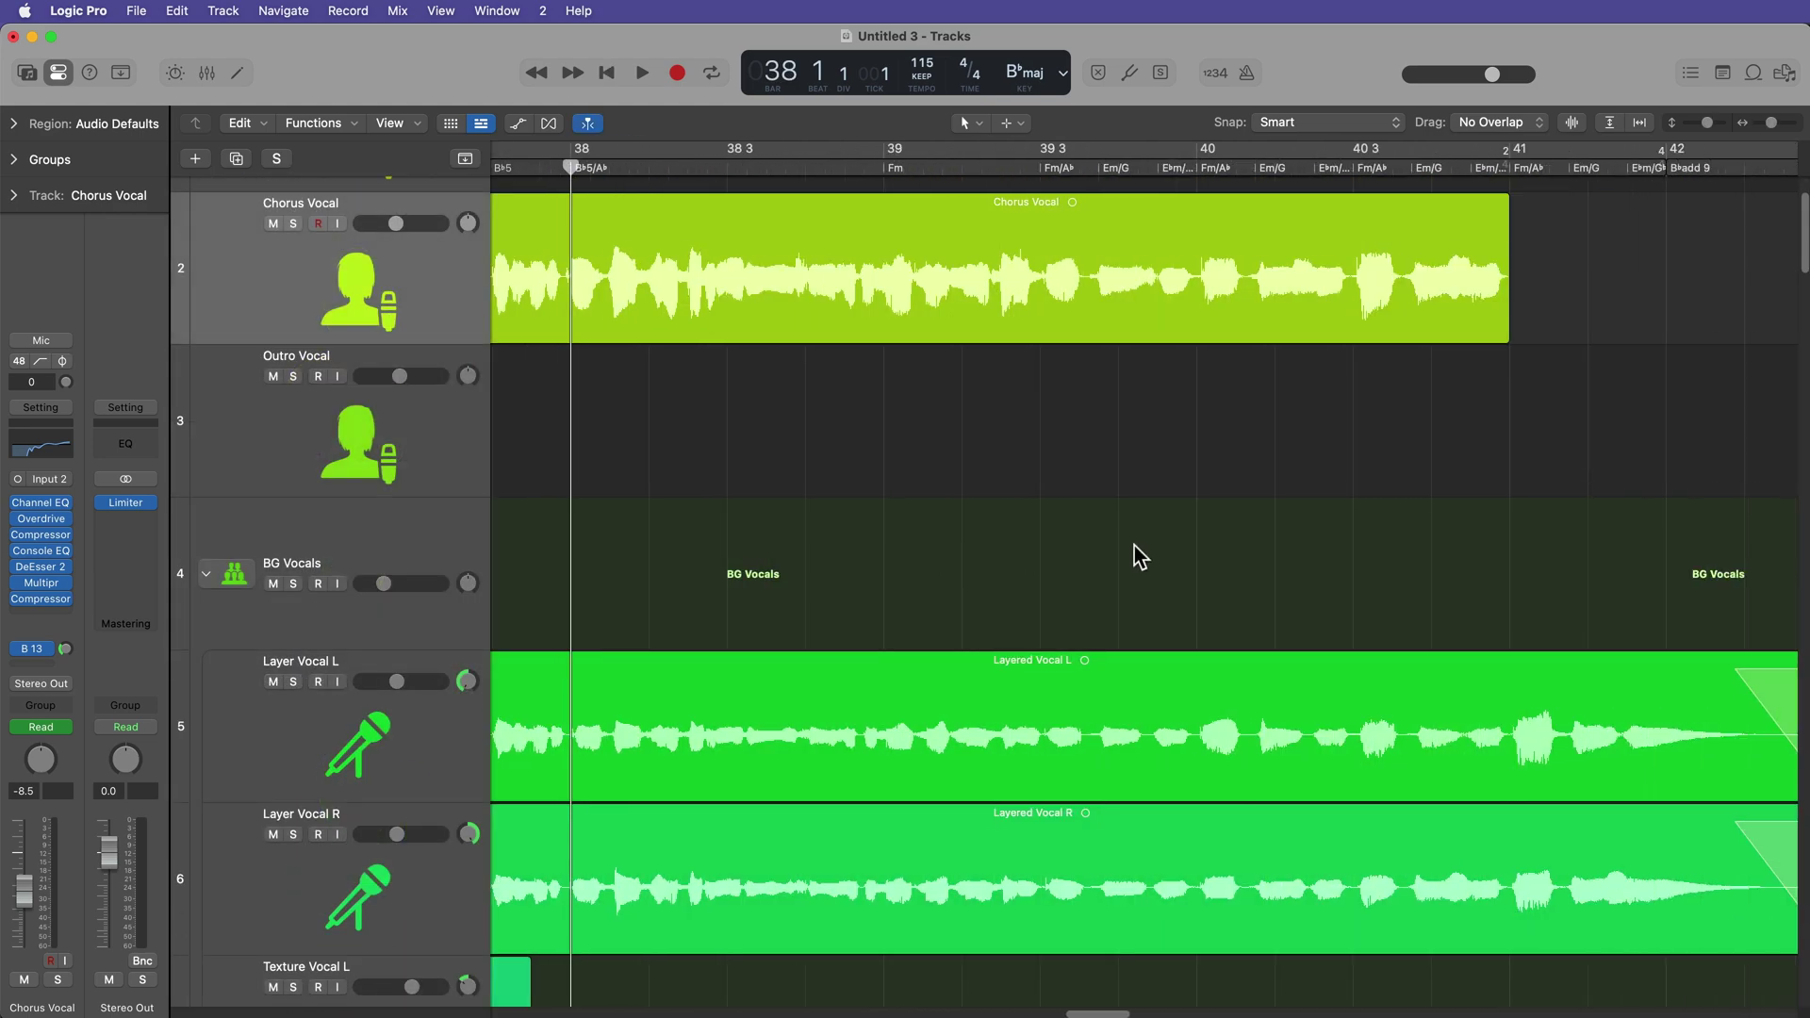
Toggle Waveform Zoom to enlarge region waveforms vertically, making them taller with its slider.
scroll(1134, 546, "left", 3)
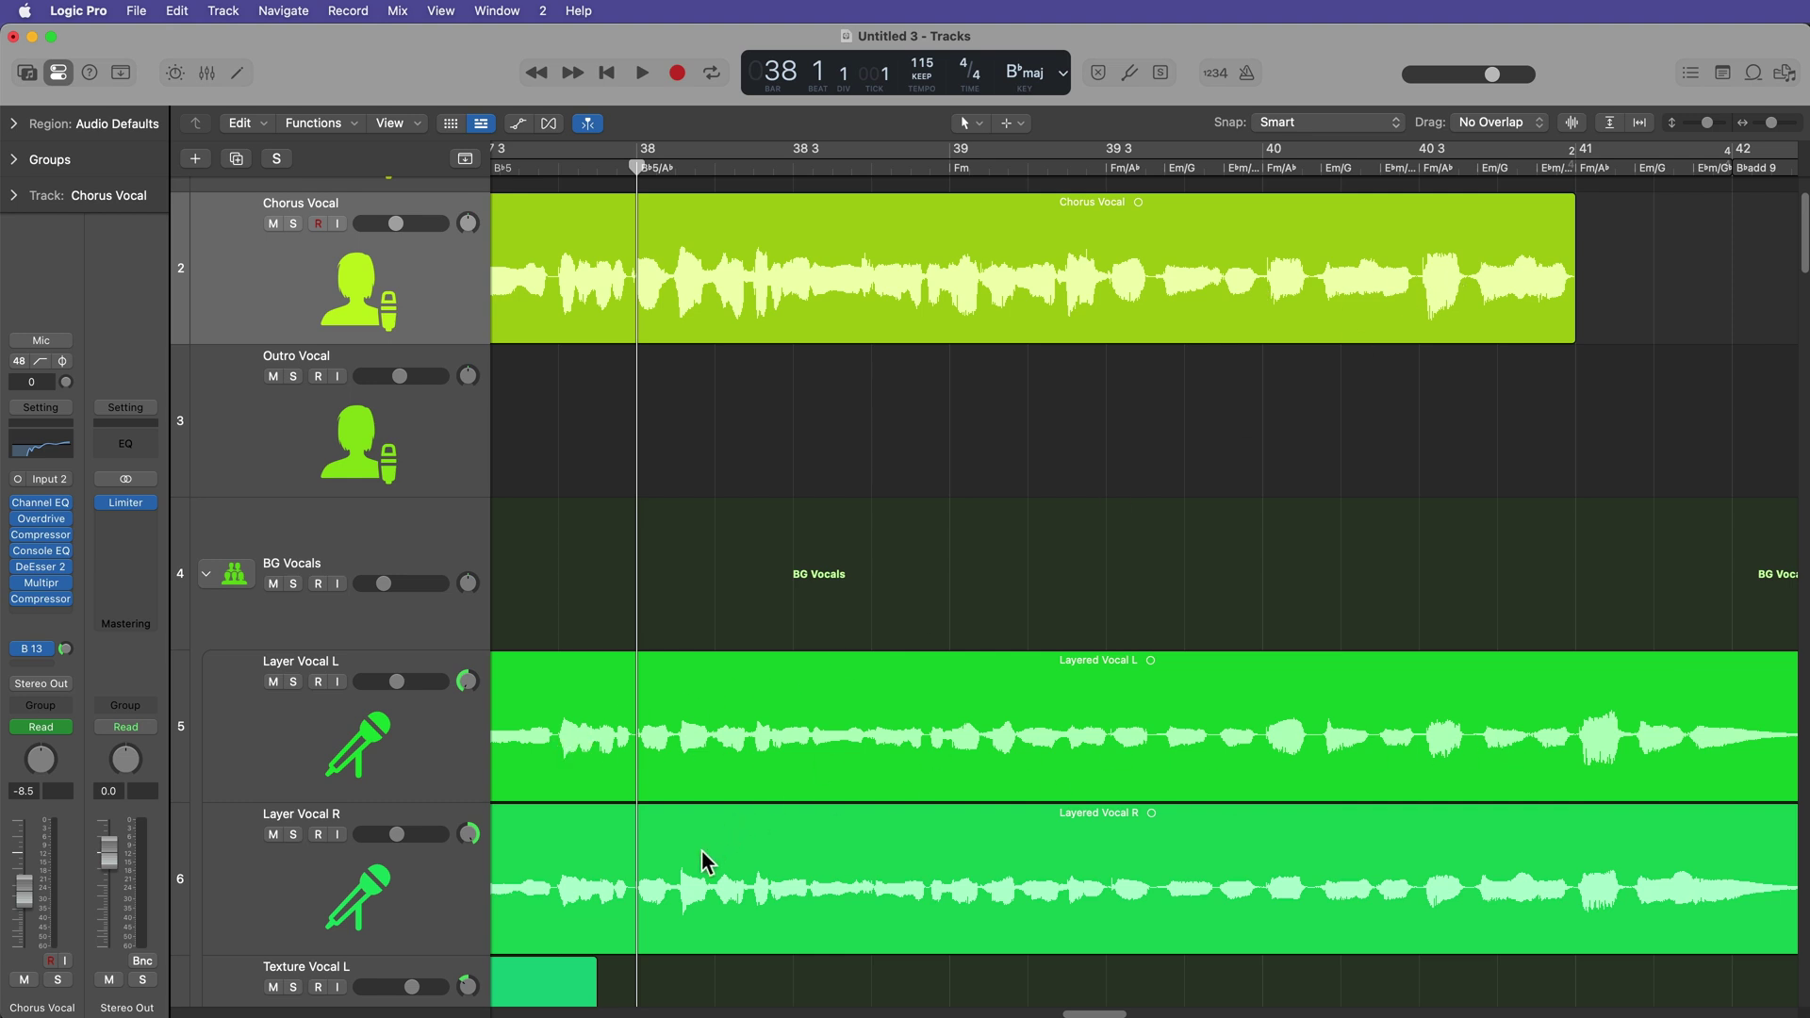
left_click(1570, 125)
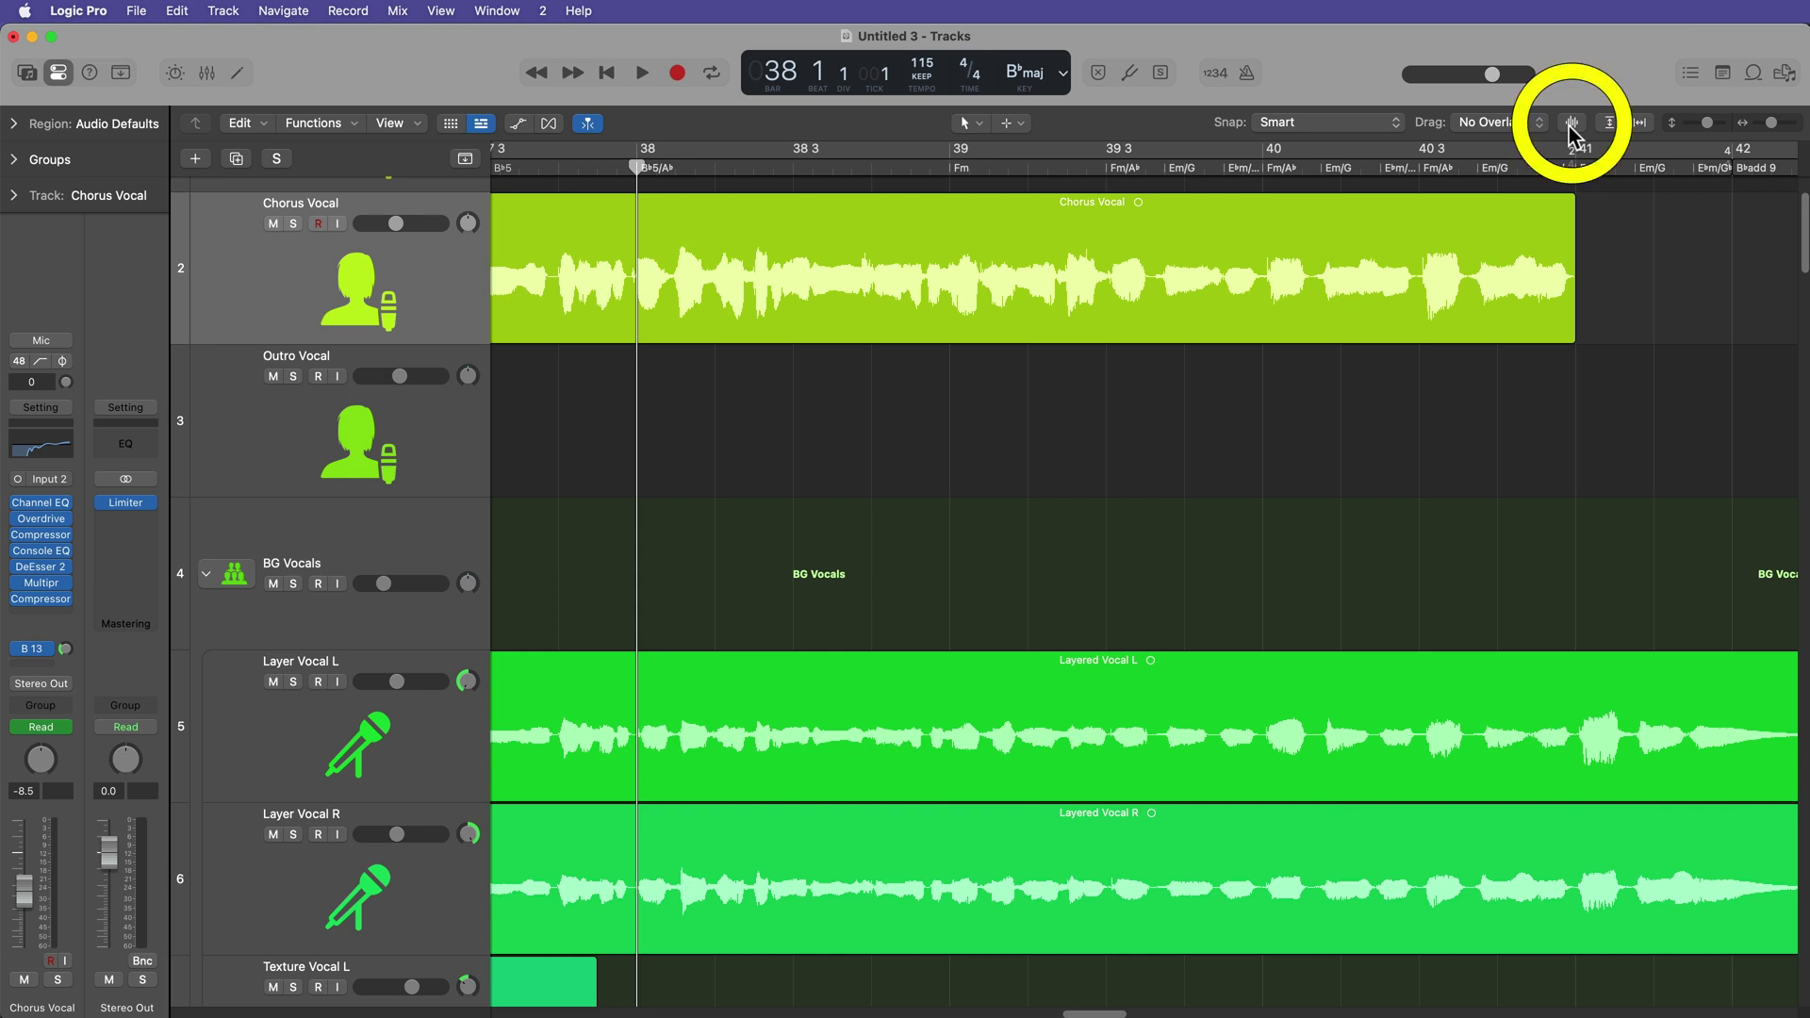
left_click(1572, 123)
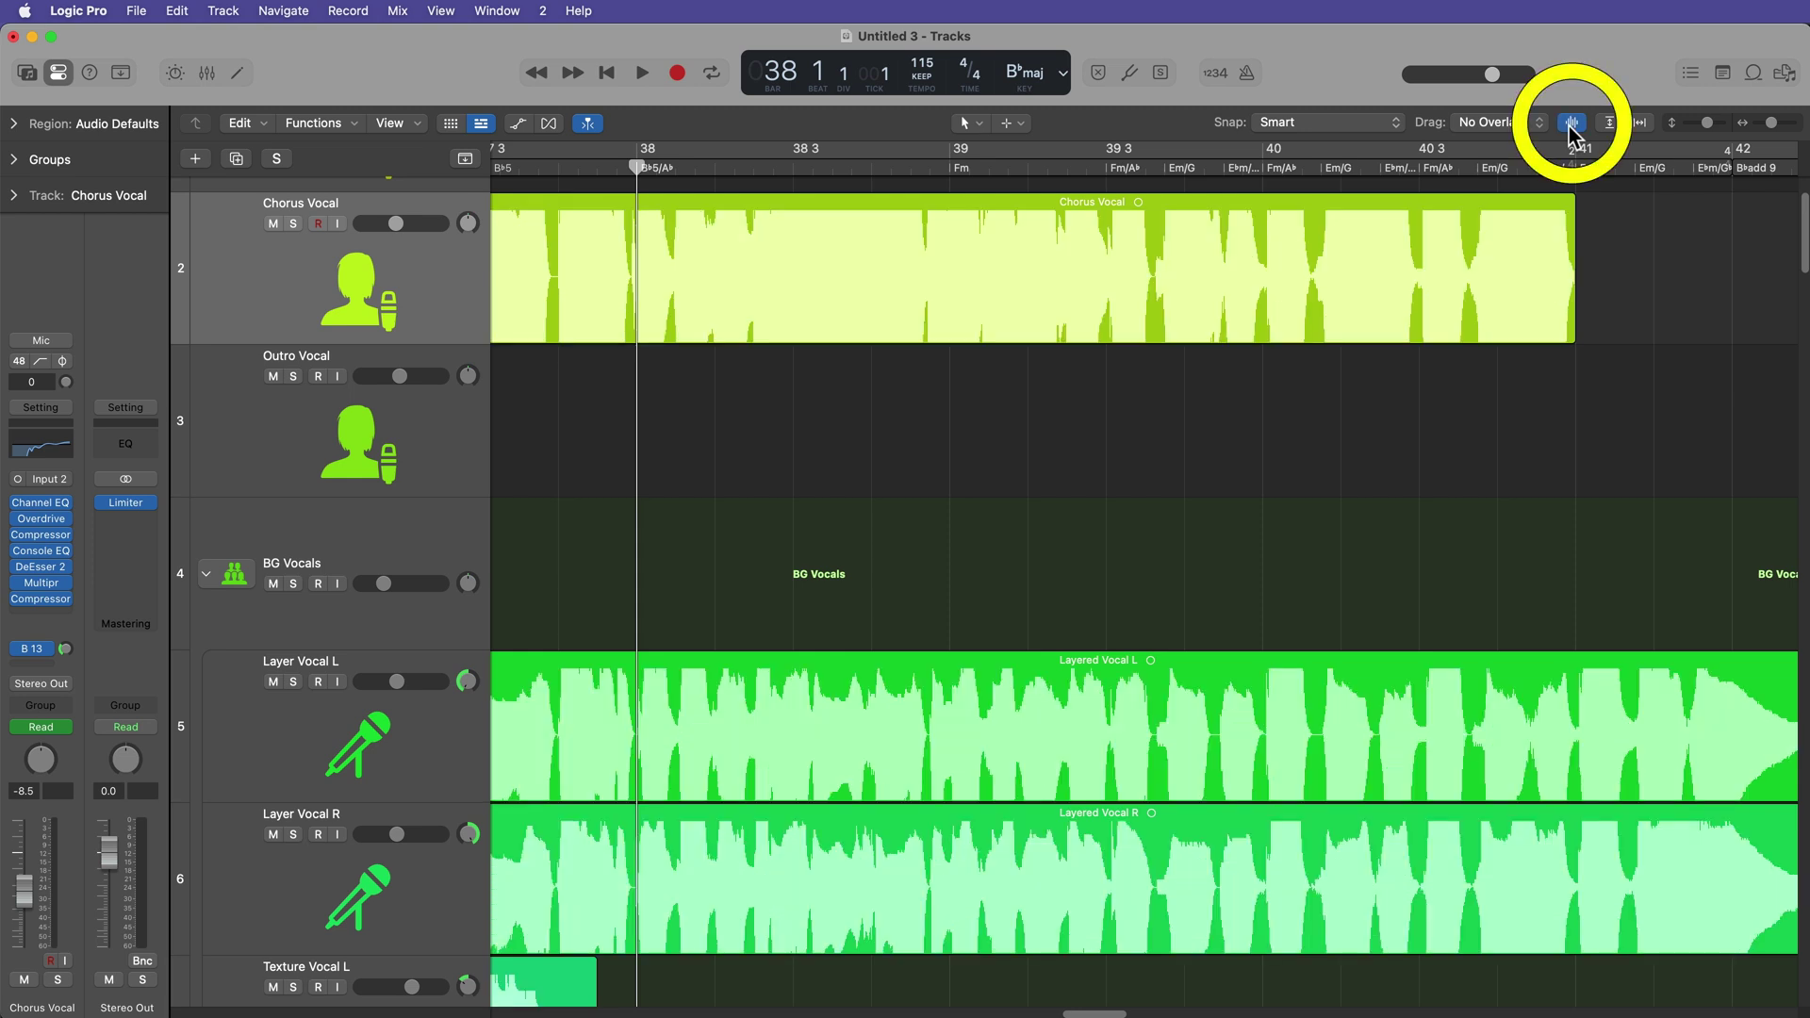
left_click(1572, 123)
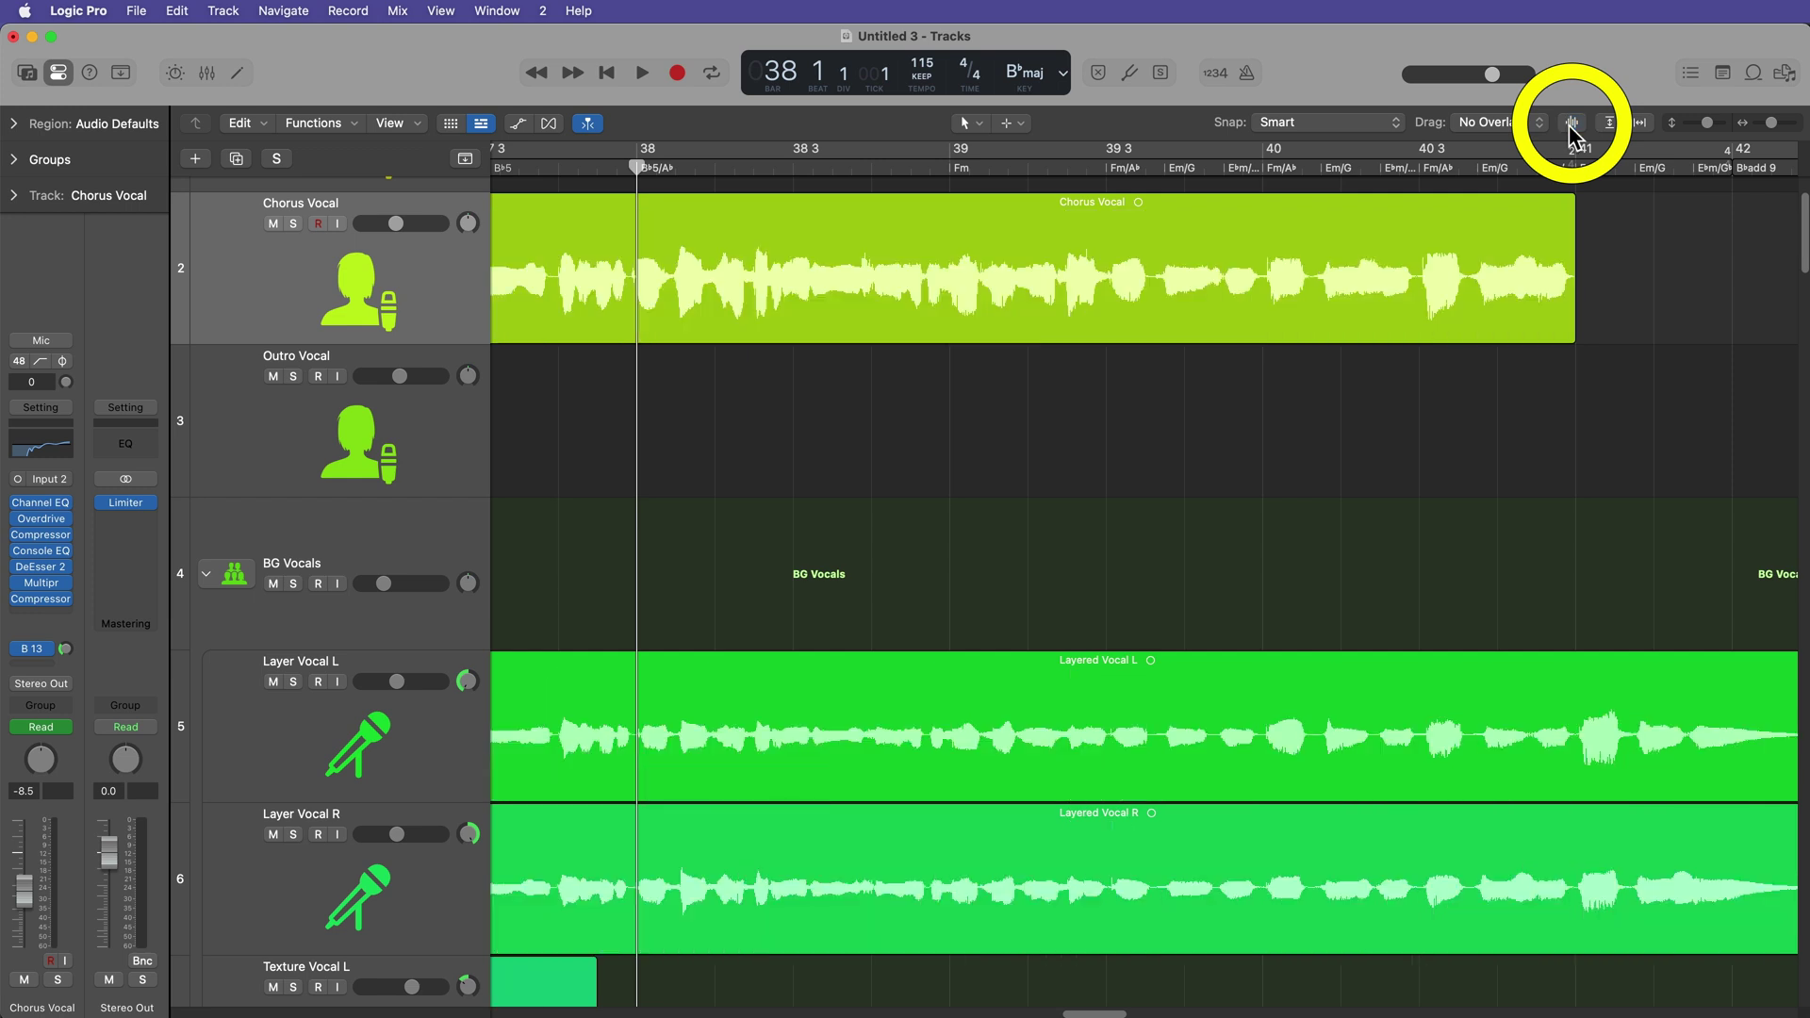
left_click(1572, 123)
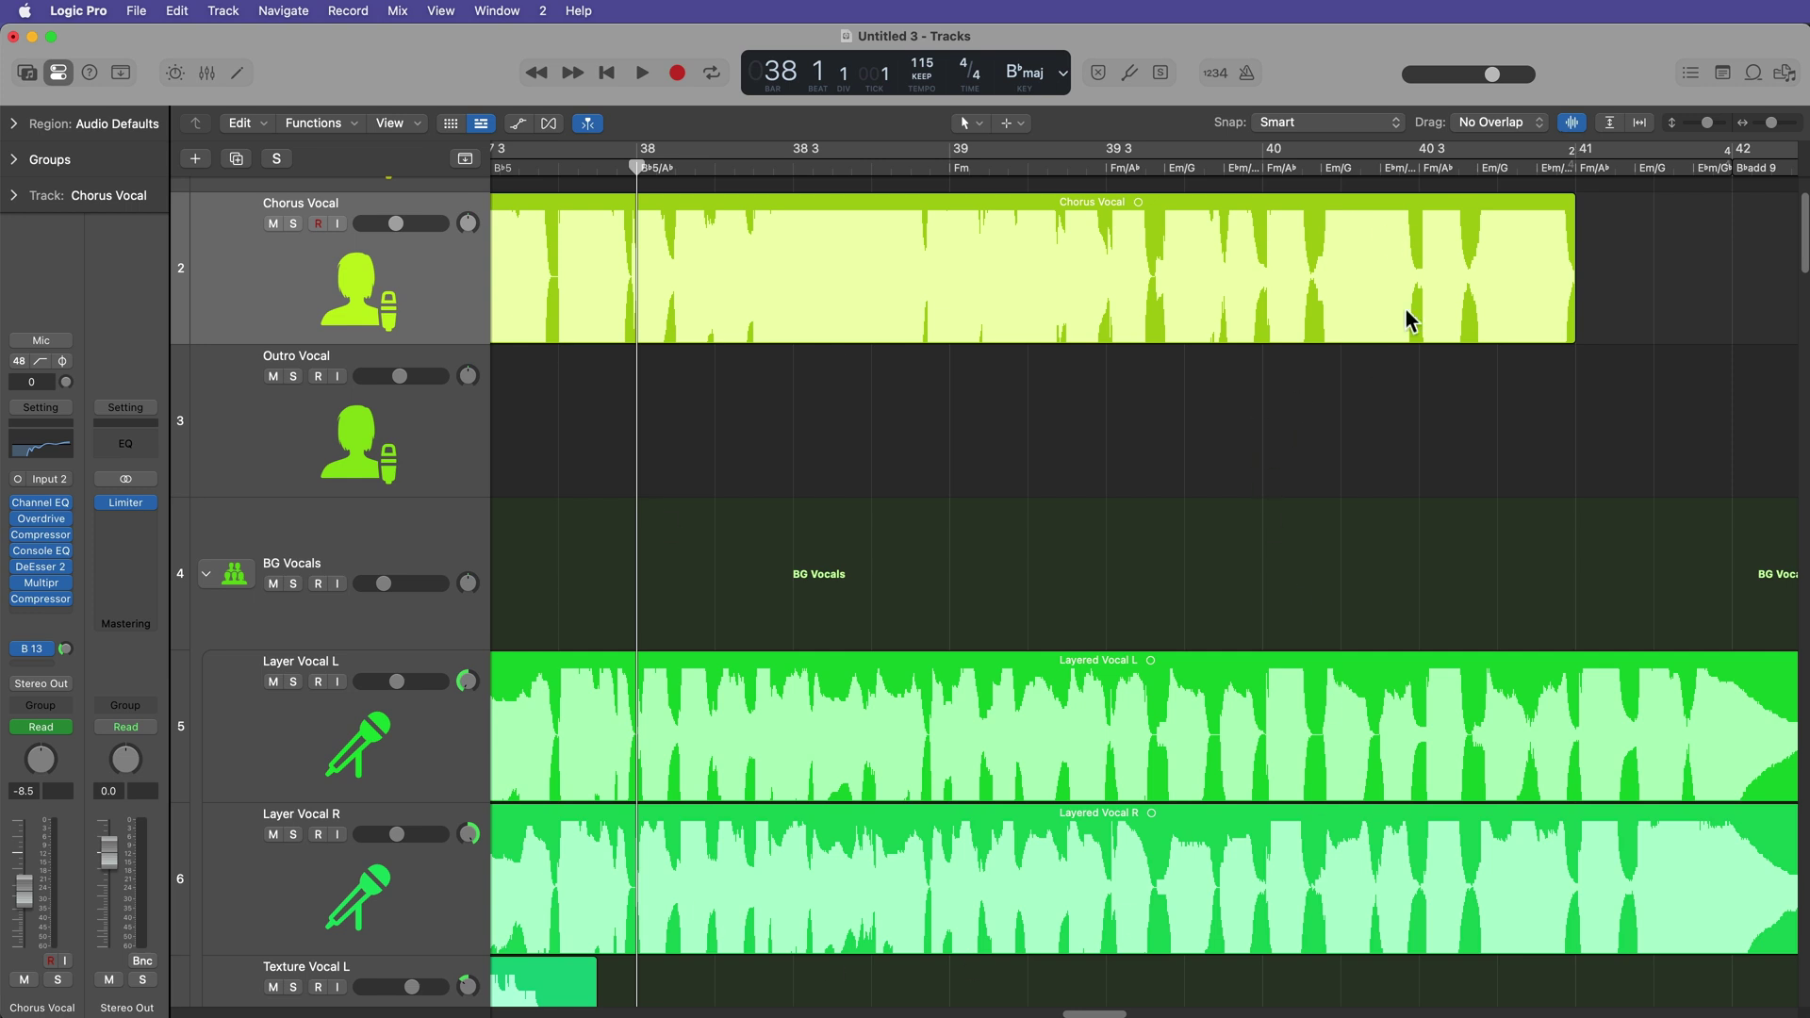
left_click_drag(1578, 132, 1580, 196)
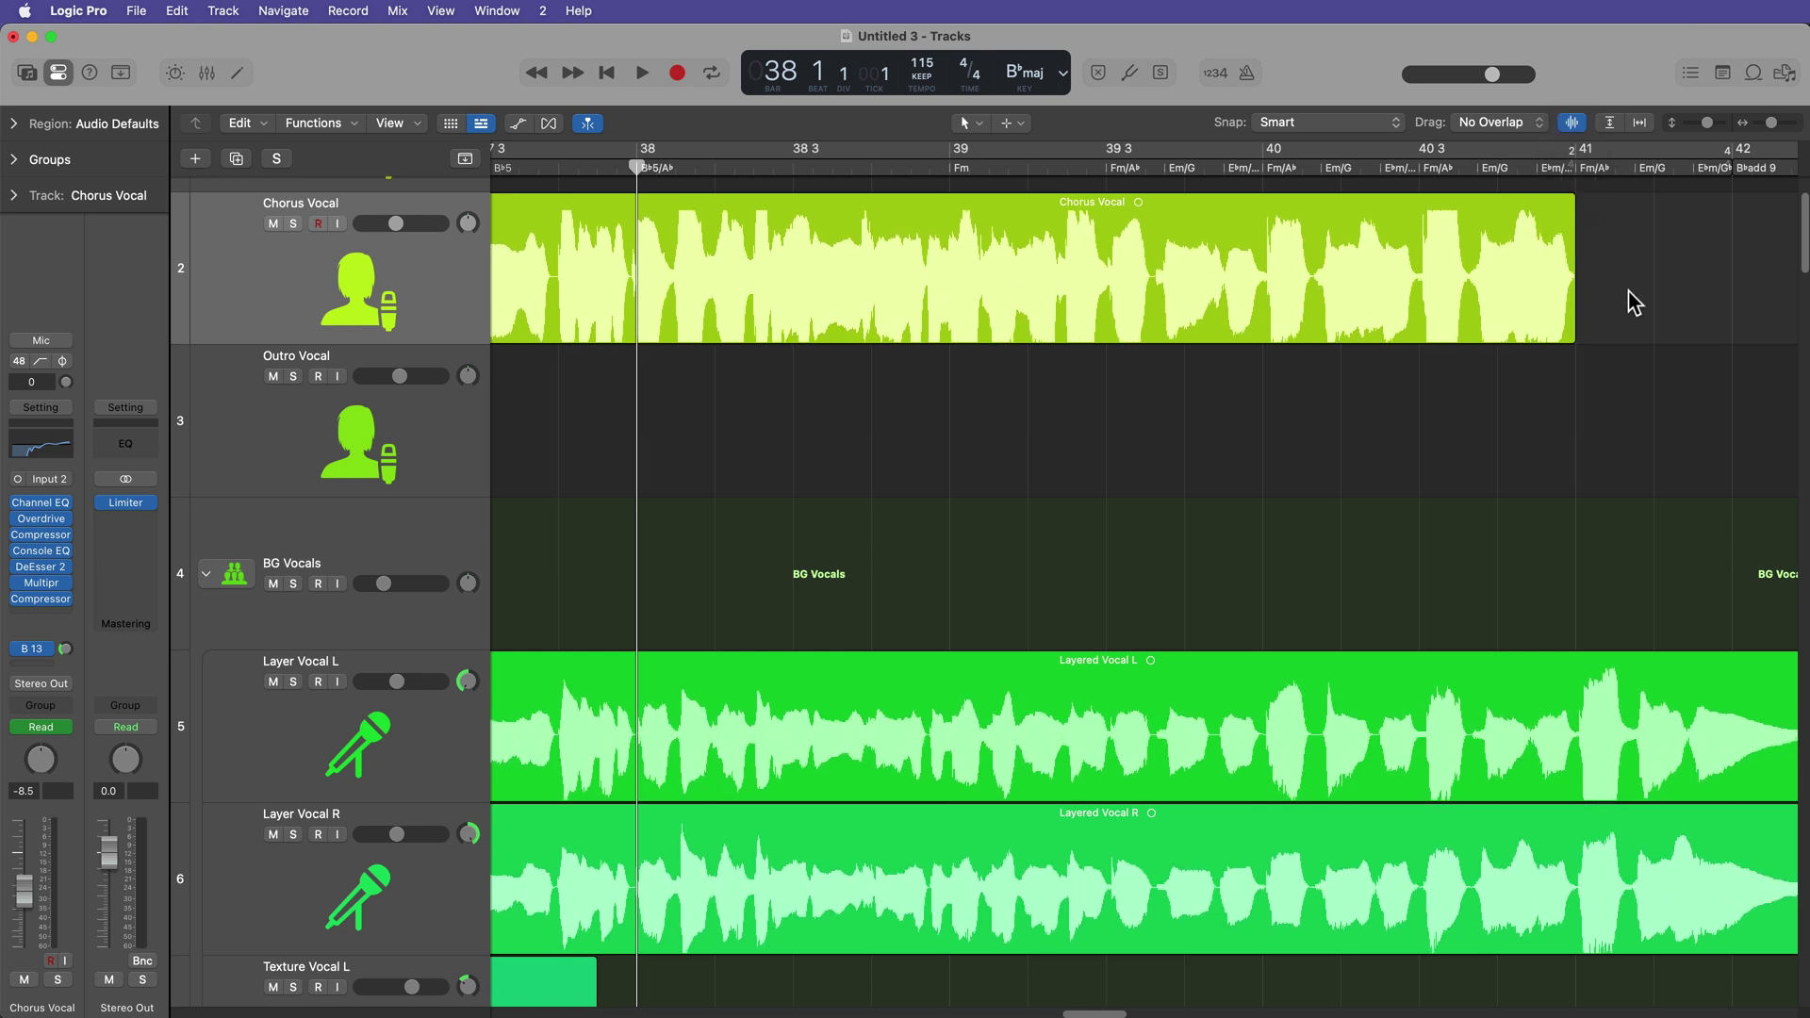
left_click(1575, 129)
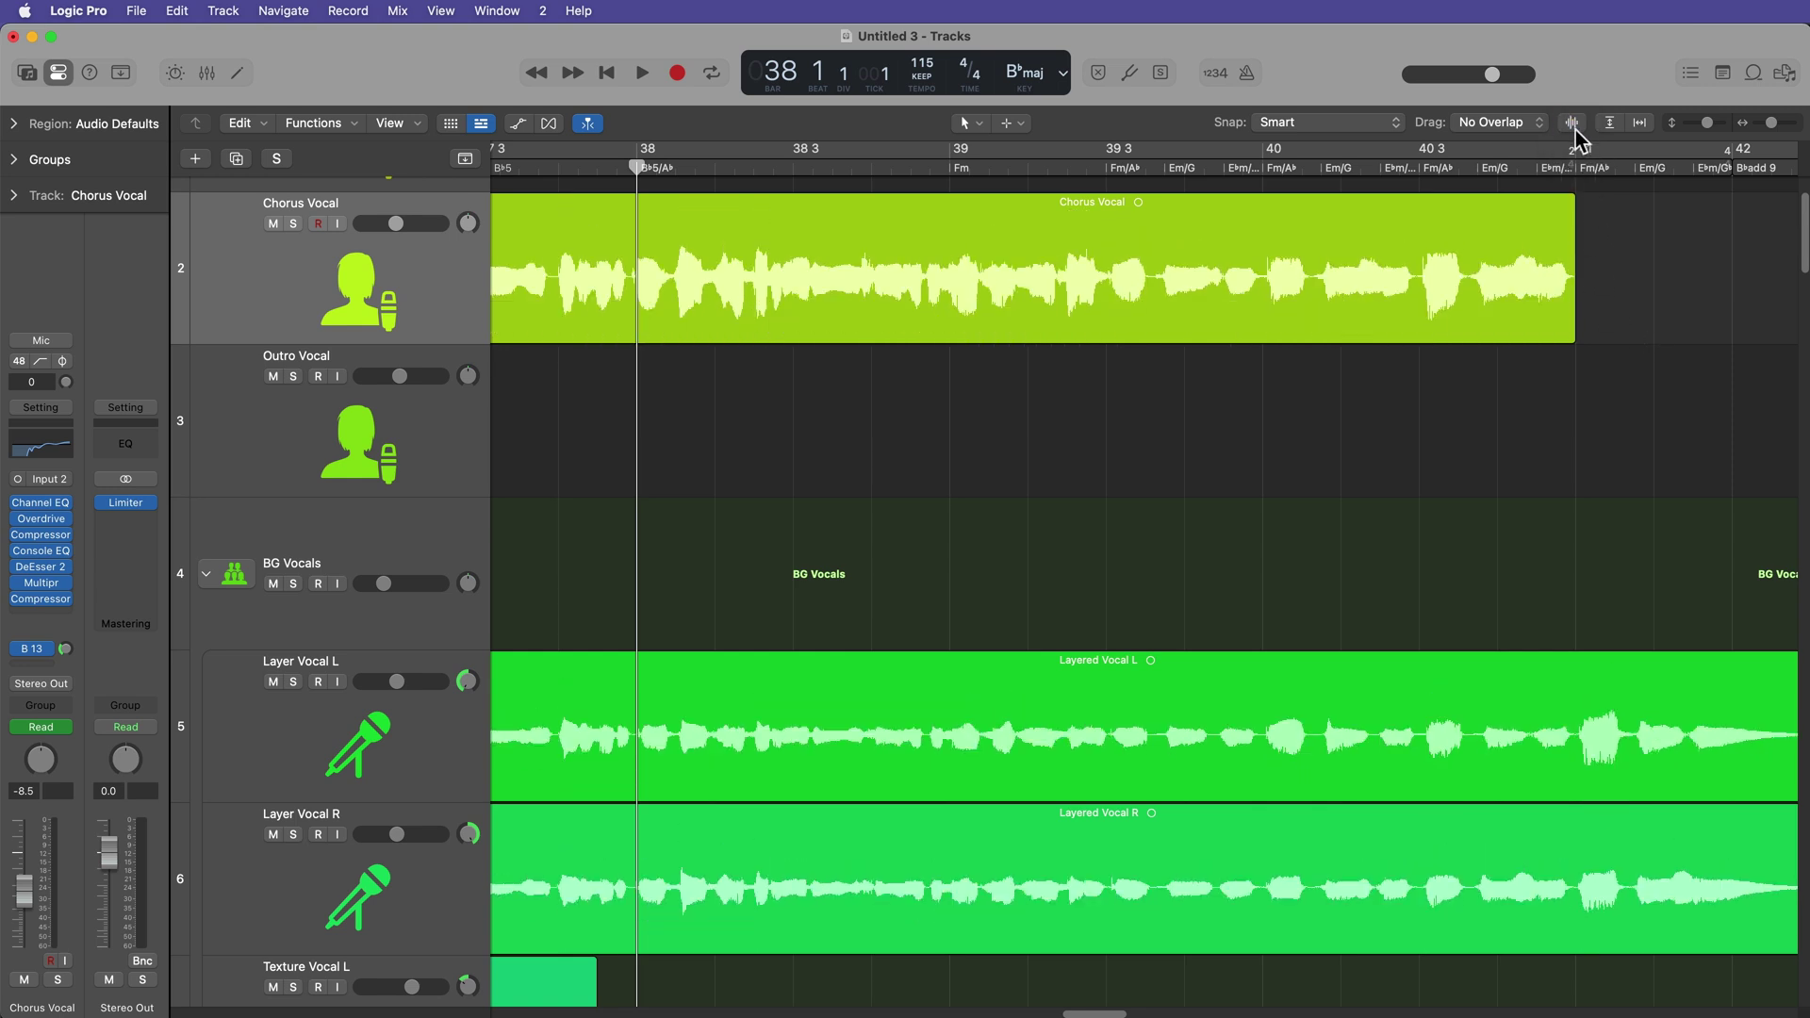
left_click(1575, 129)
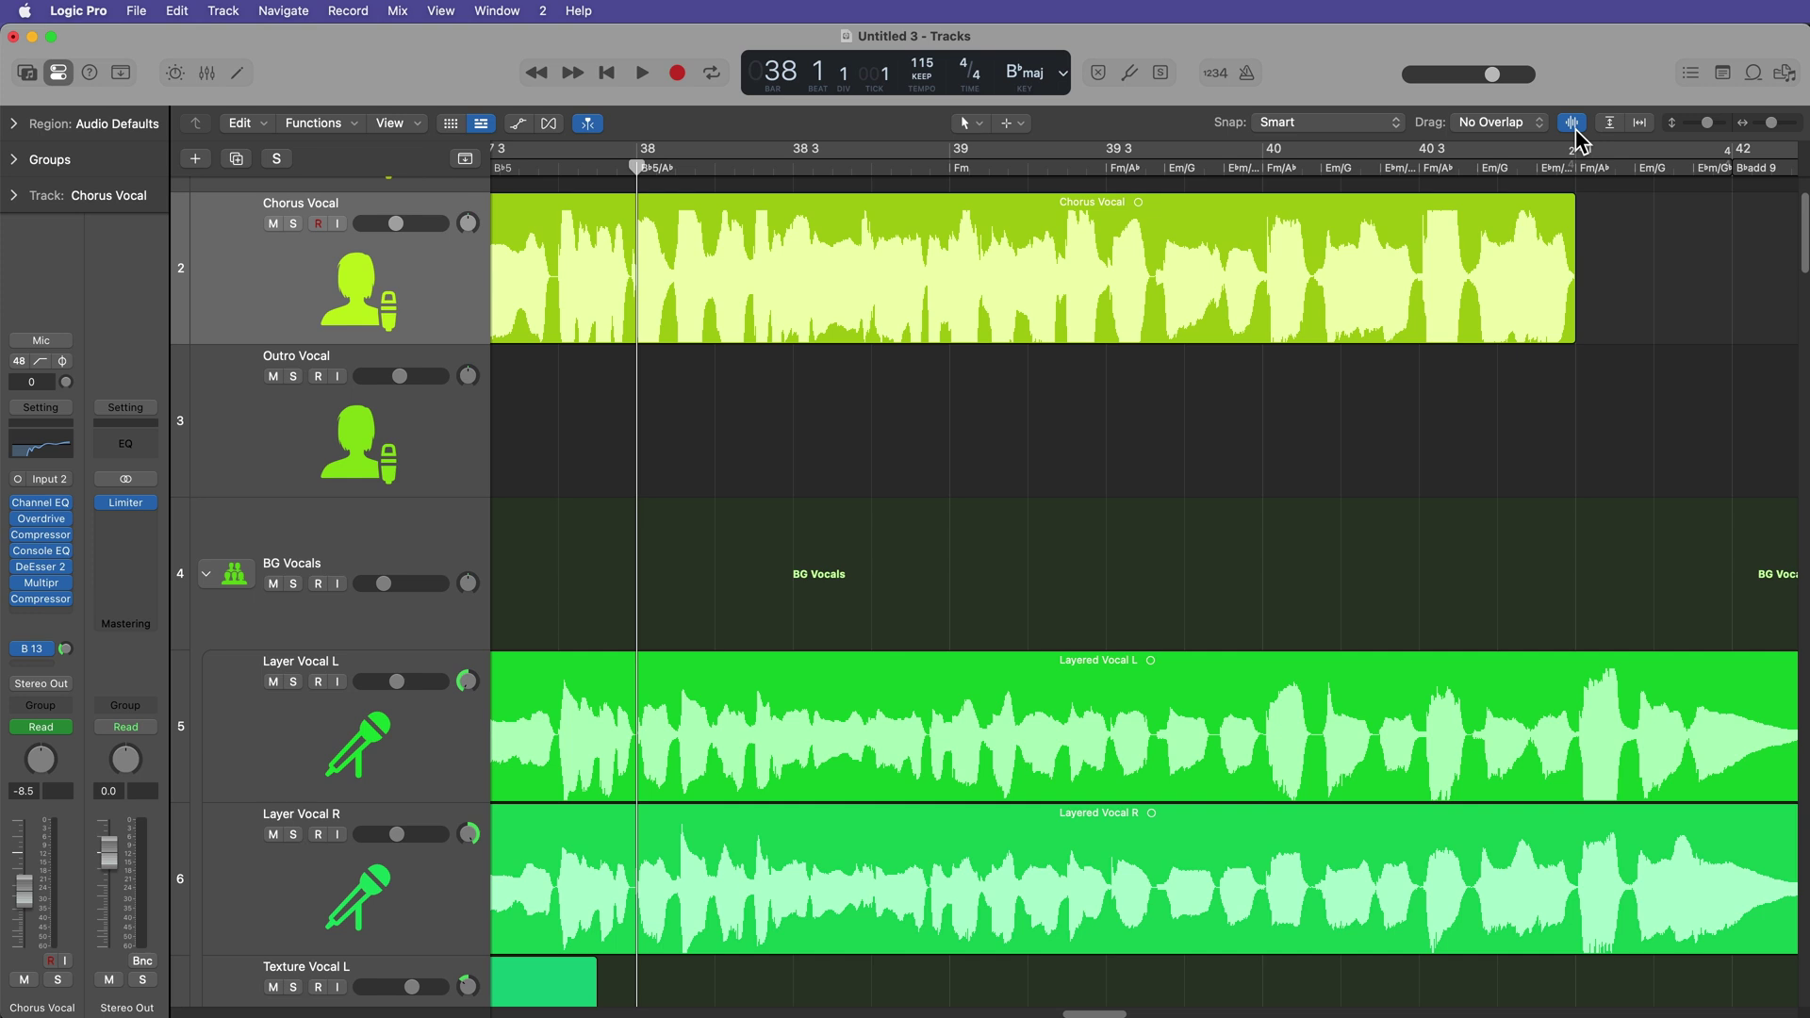
Press Z to fit the whole song on screen and adjust the waveform height back.
key("z")
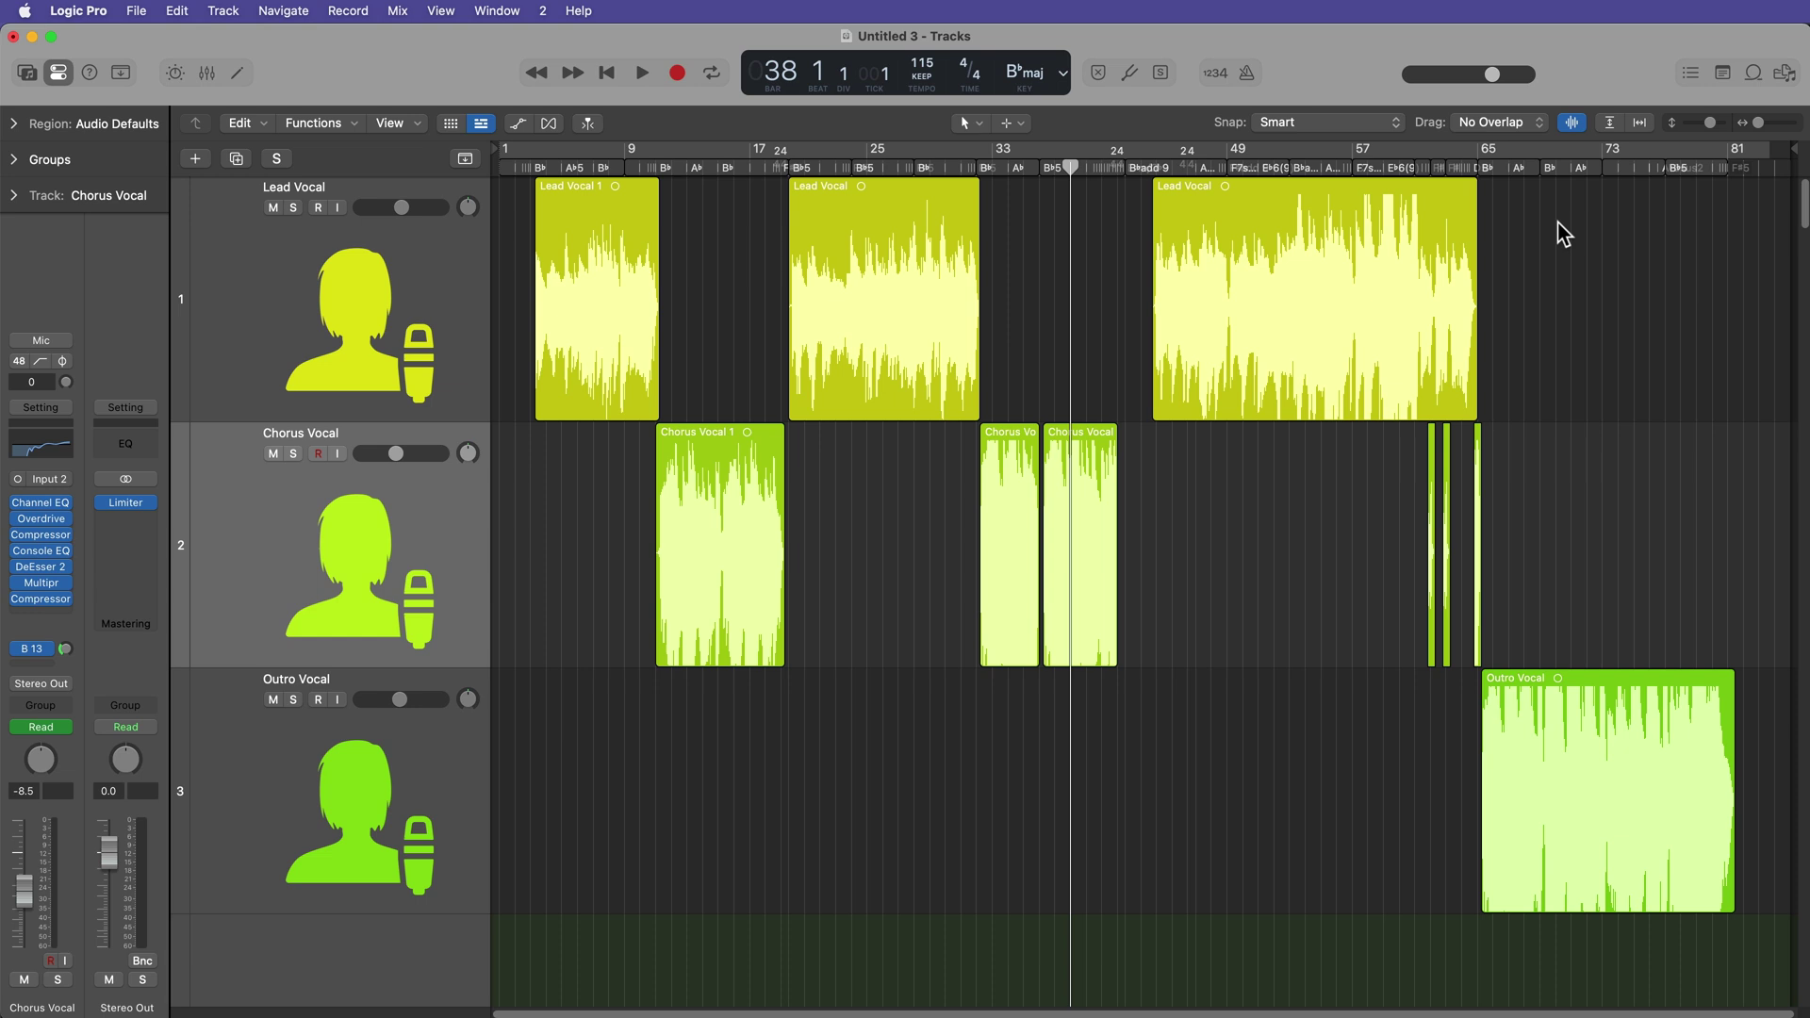
left_click_drag(1573, 122, 1577, 435)
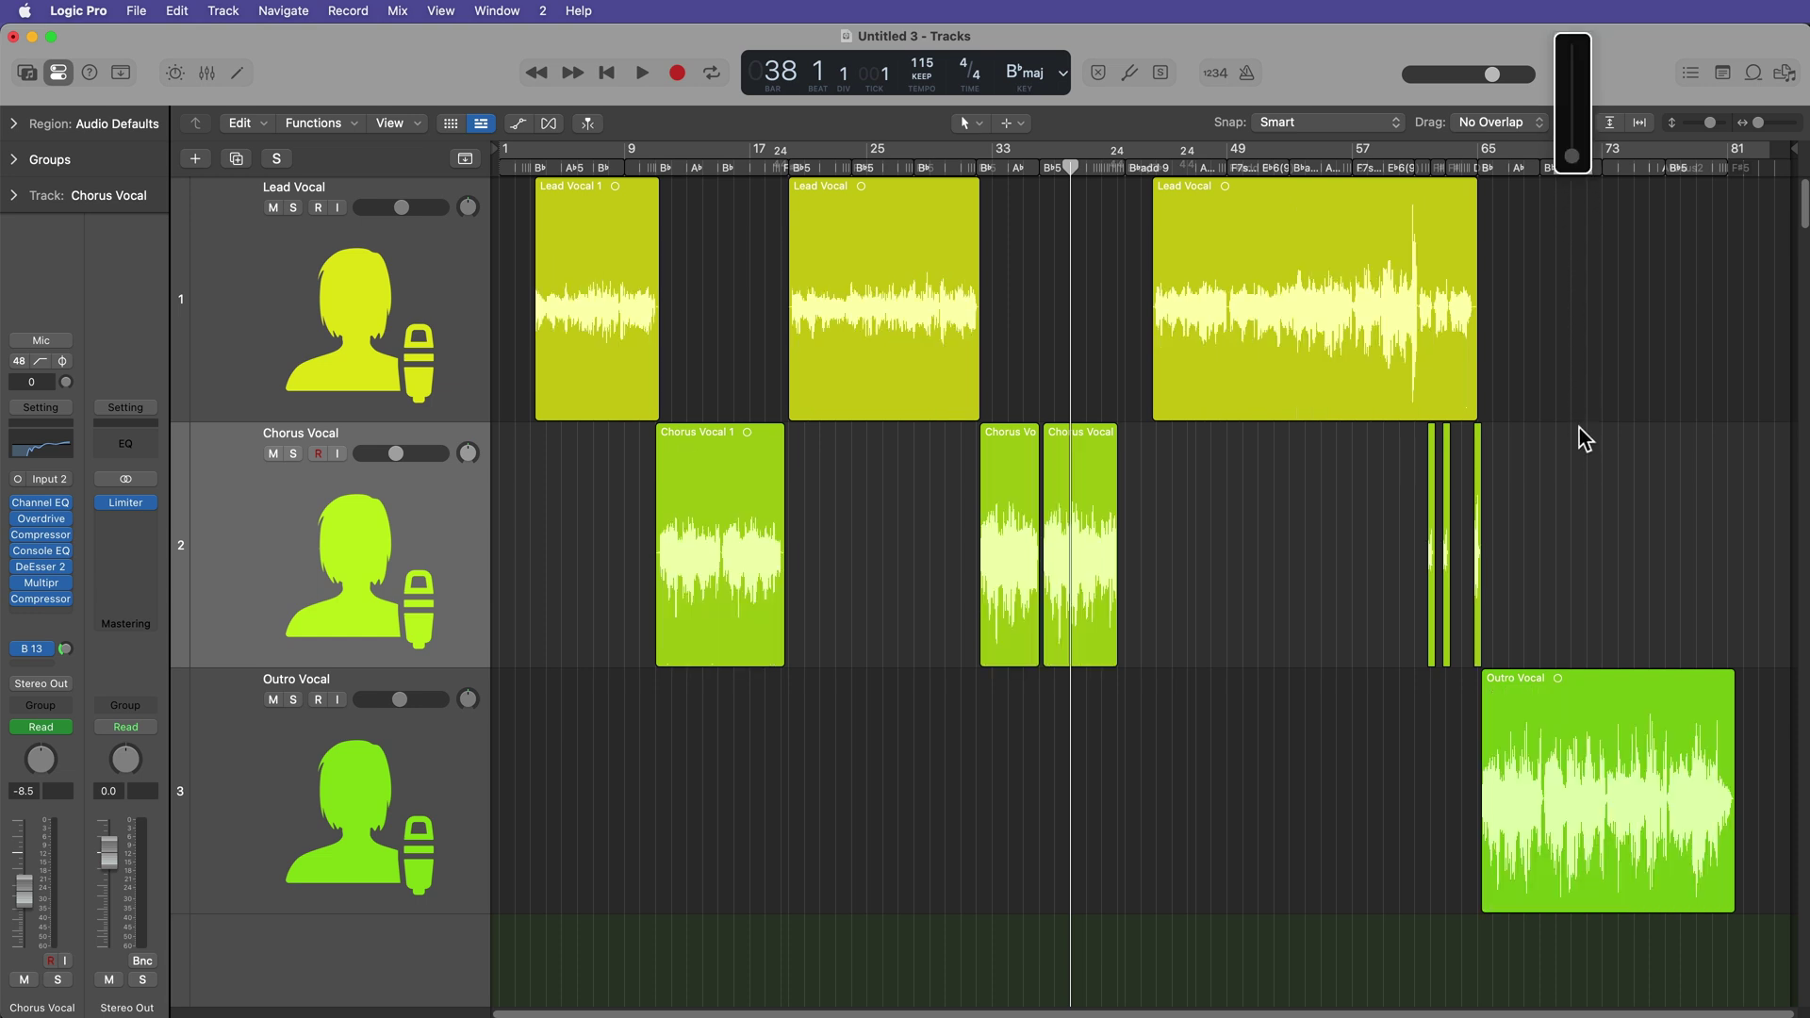
left_click_drag(1562, 270, 1591, 147)
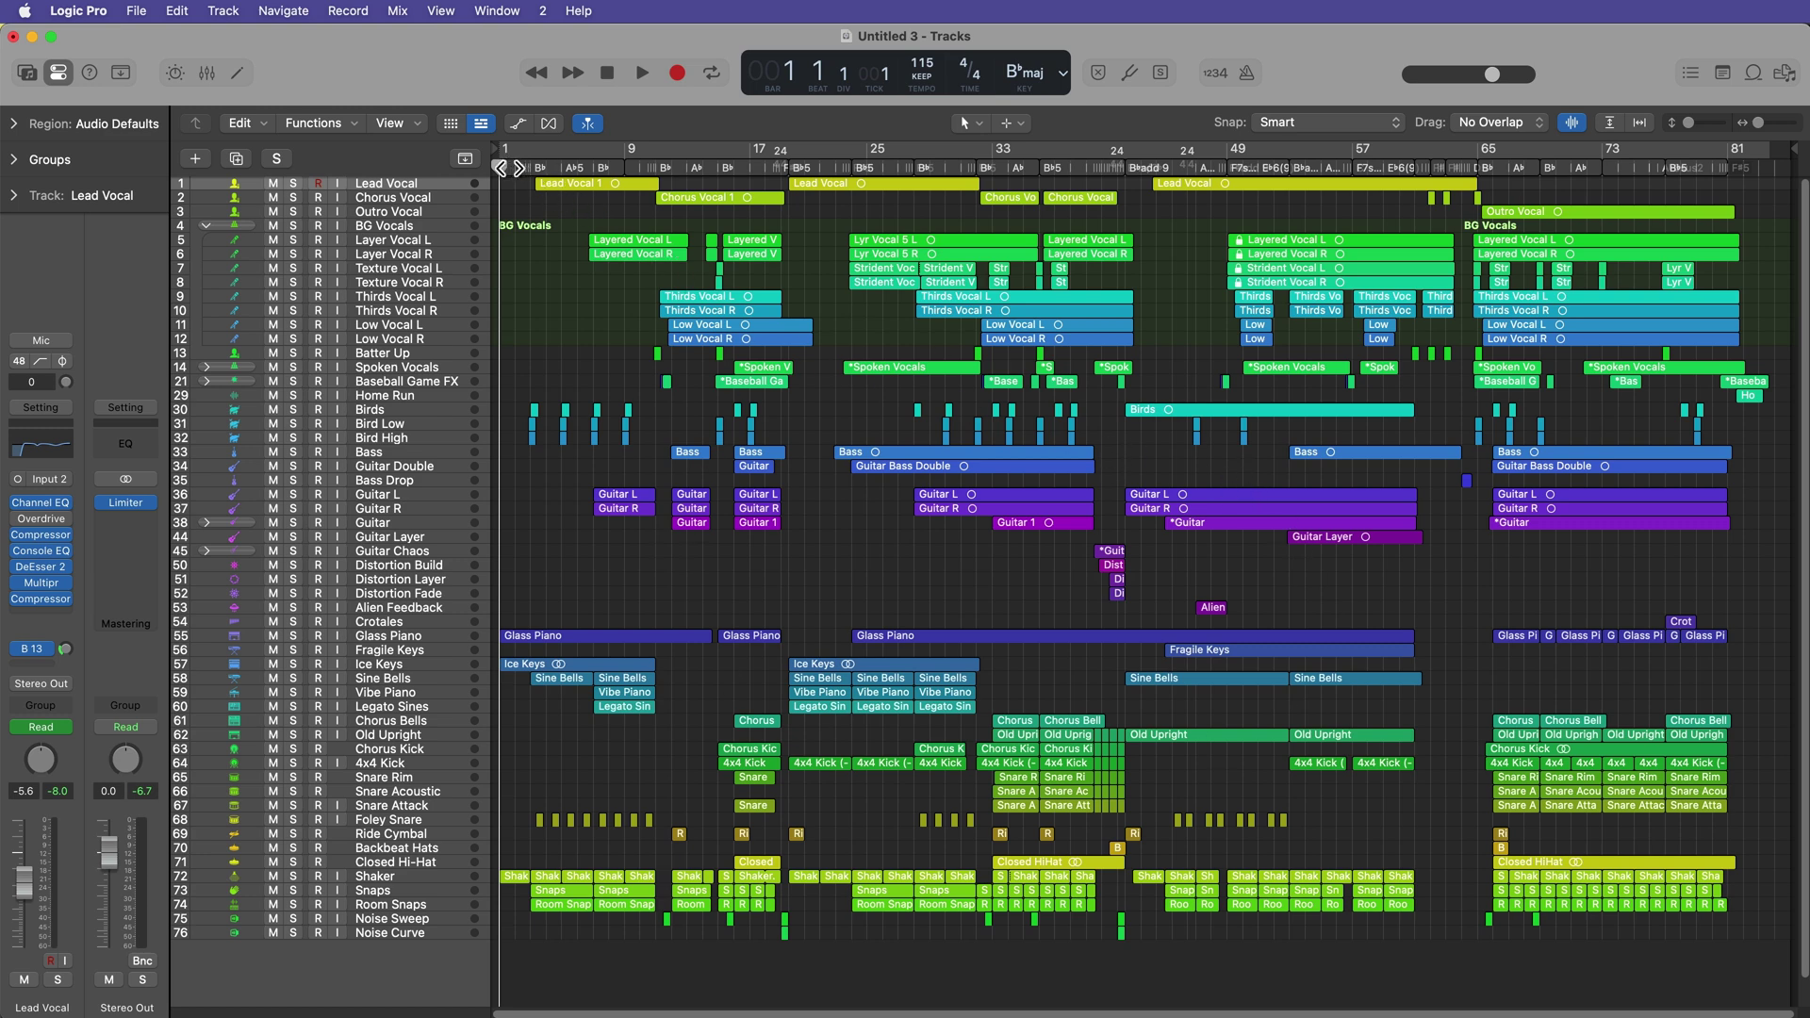
left_click_drag(509, 168, 656, 358)
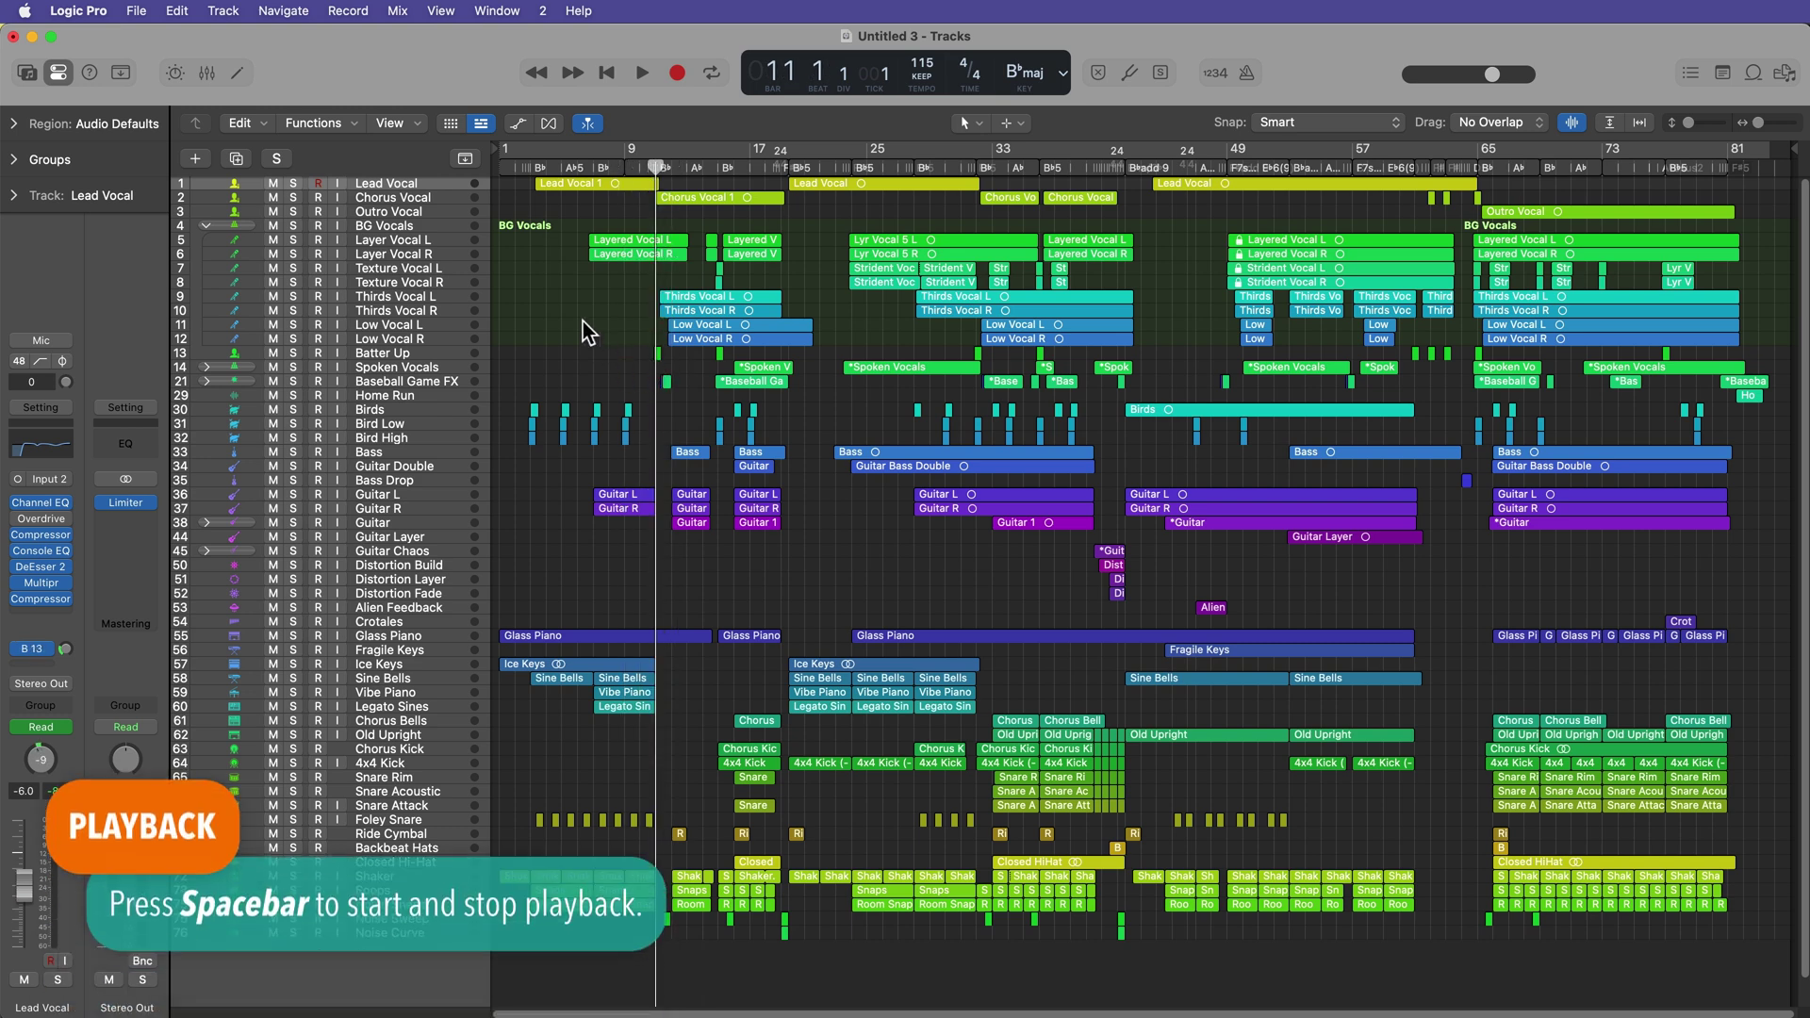
key("space")
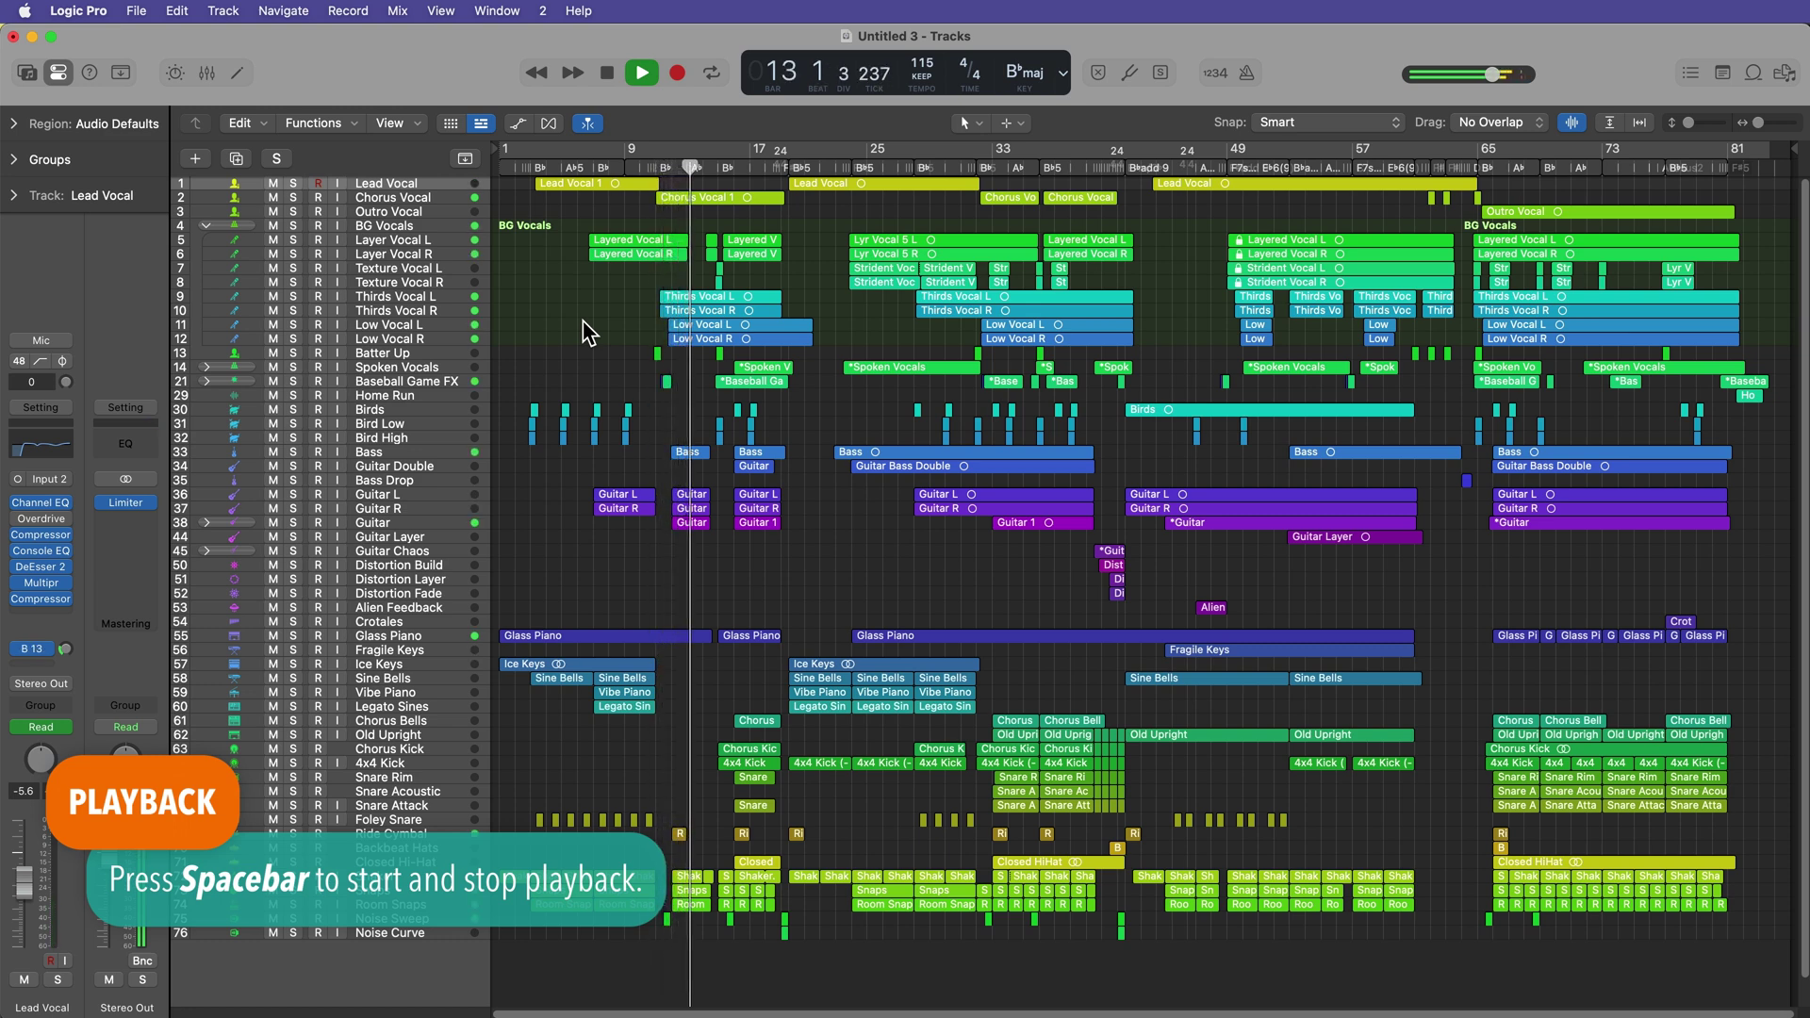
key("space")
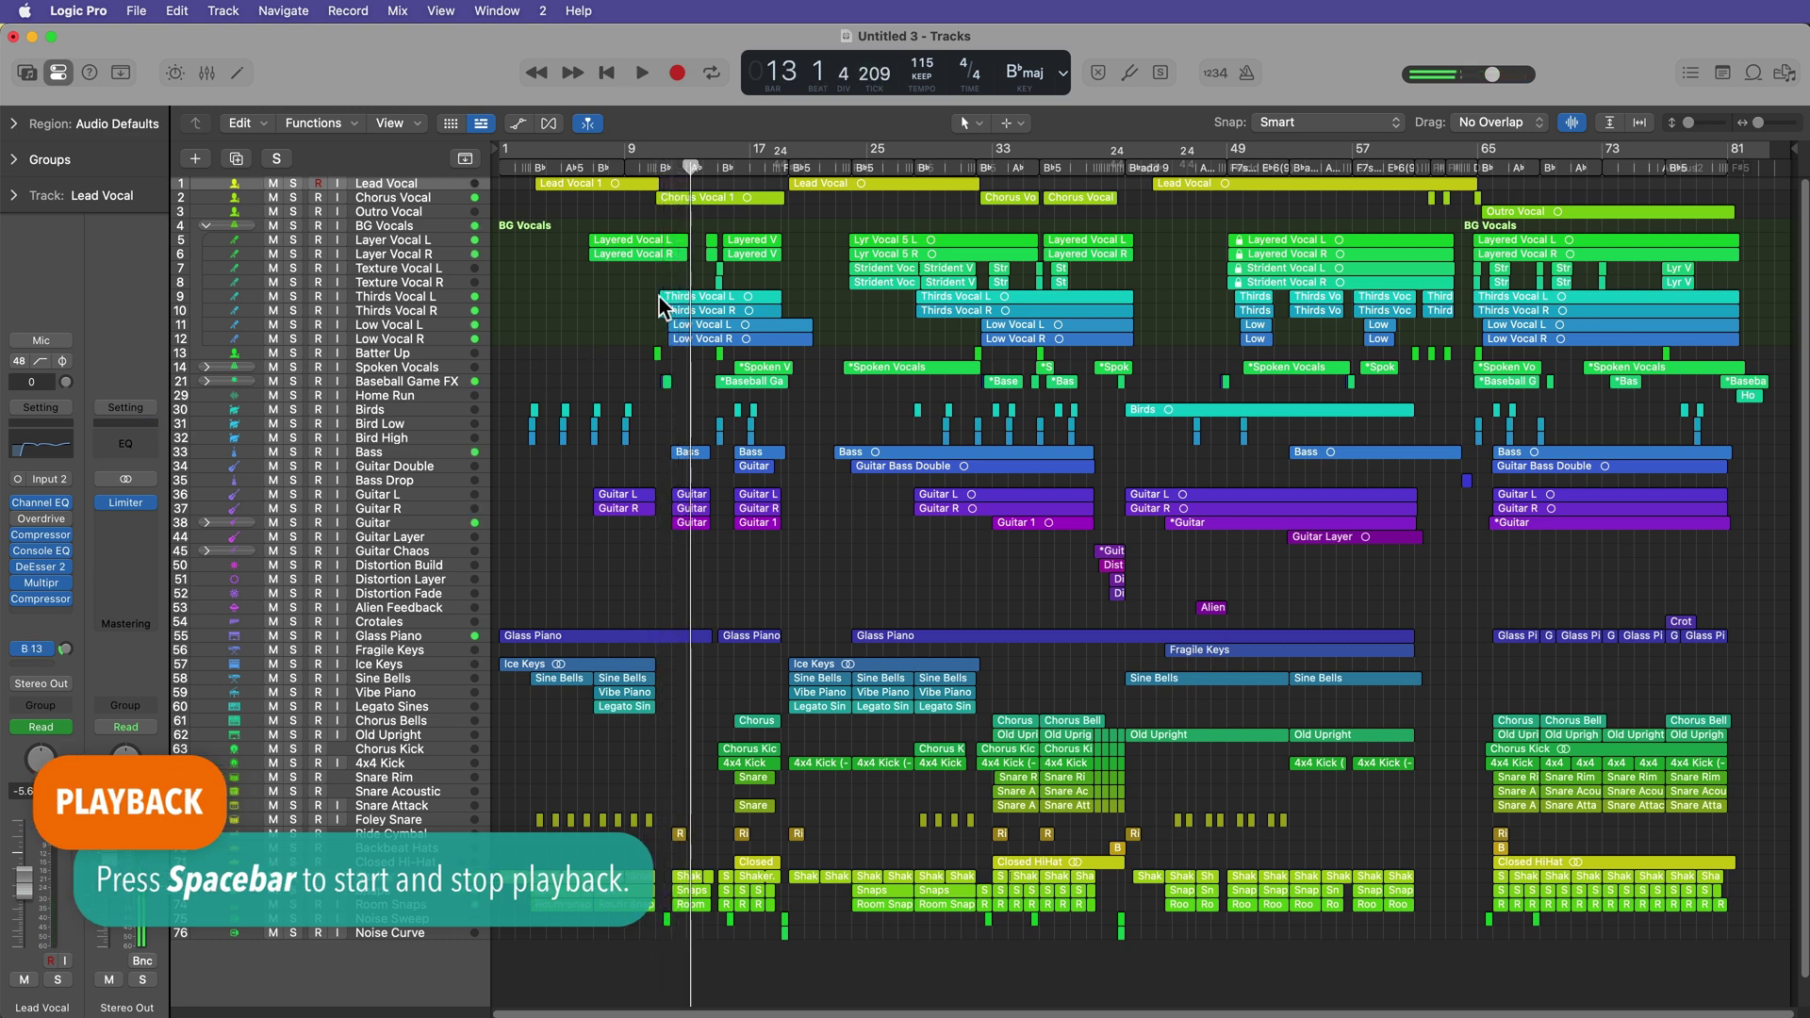
left_click_drag(691, 325, 1150, 337)
key("space")
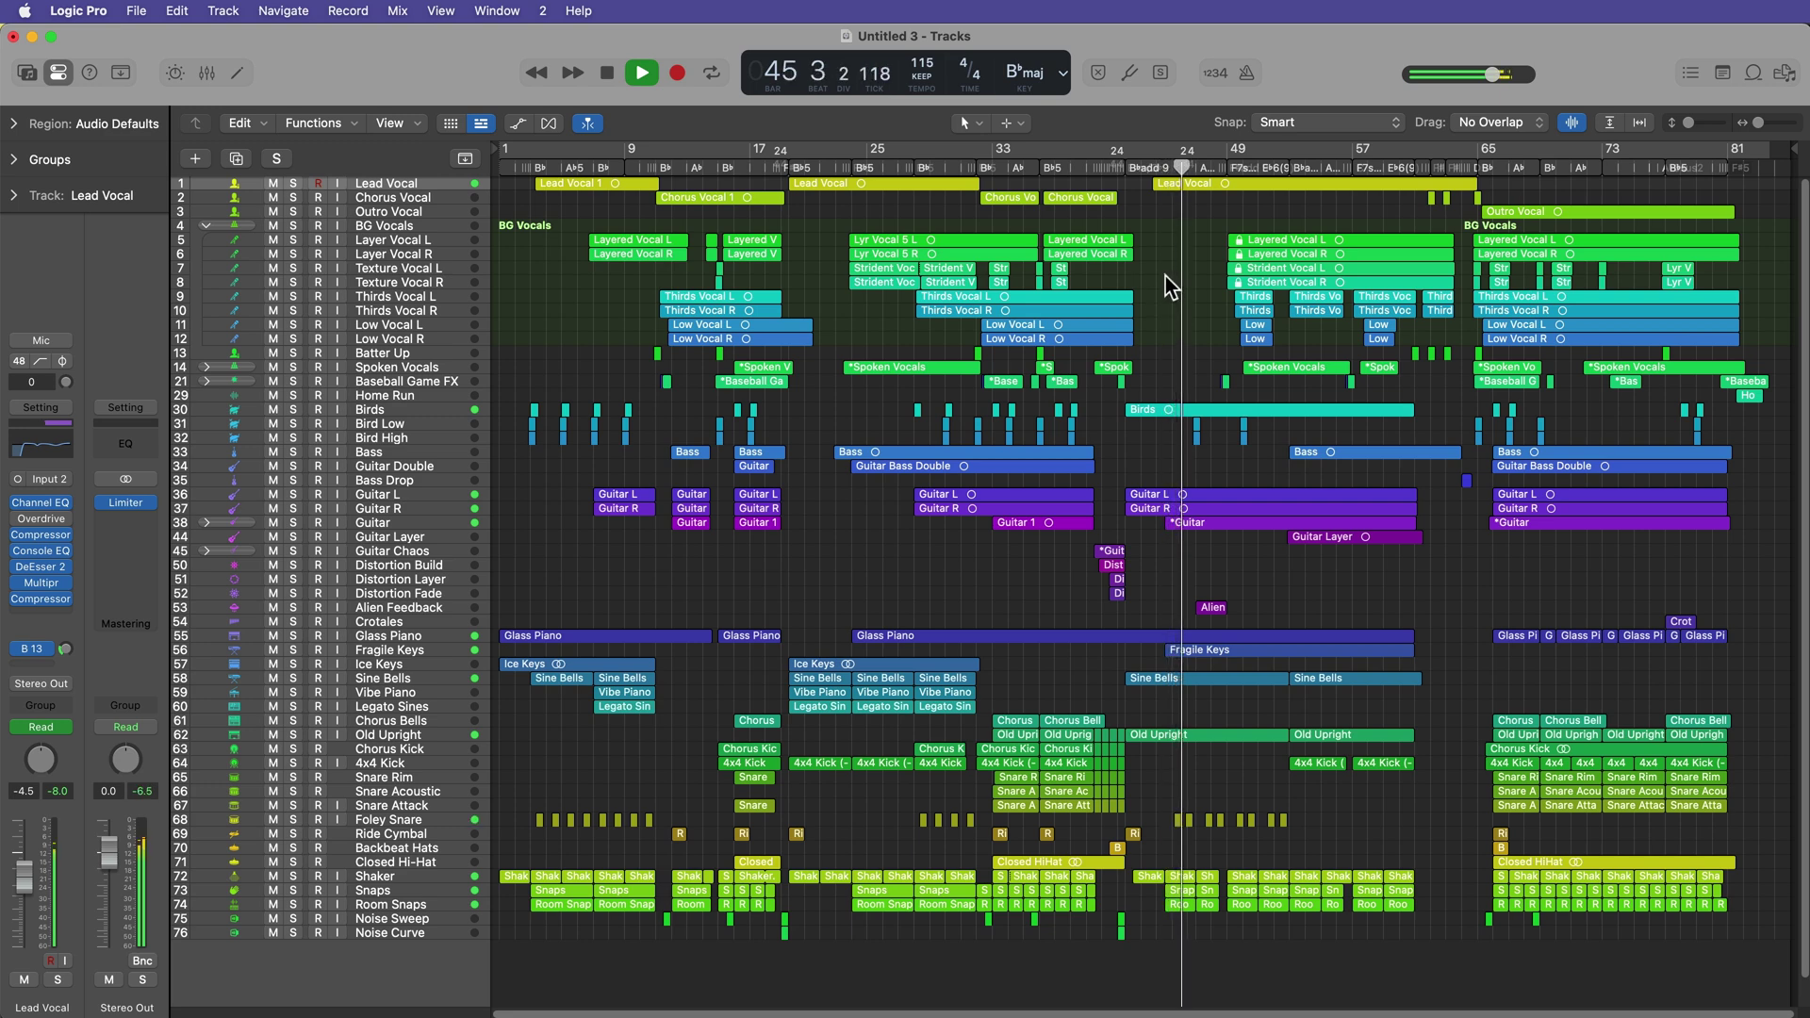
key("space")
left_click_drag(1190, 183, 1121, 211)
key("Return")
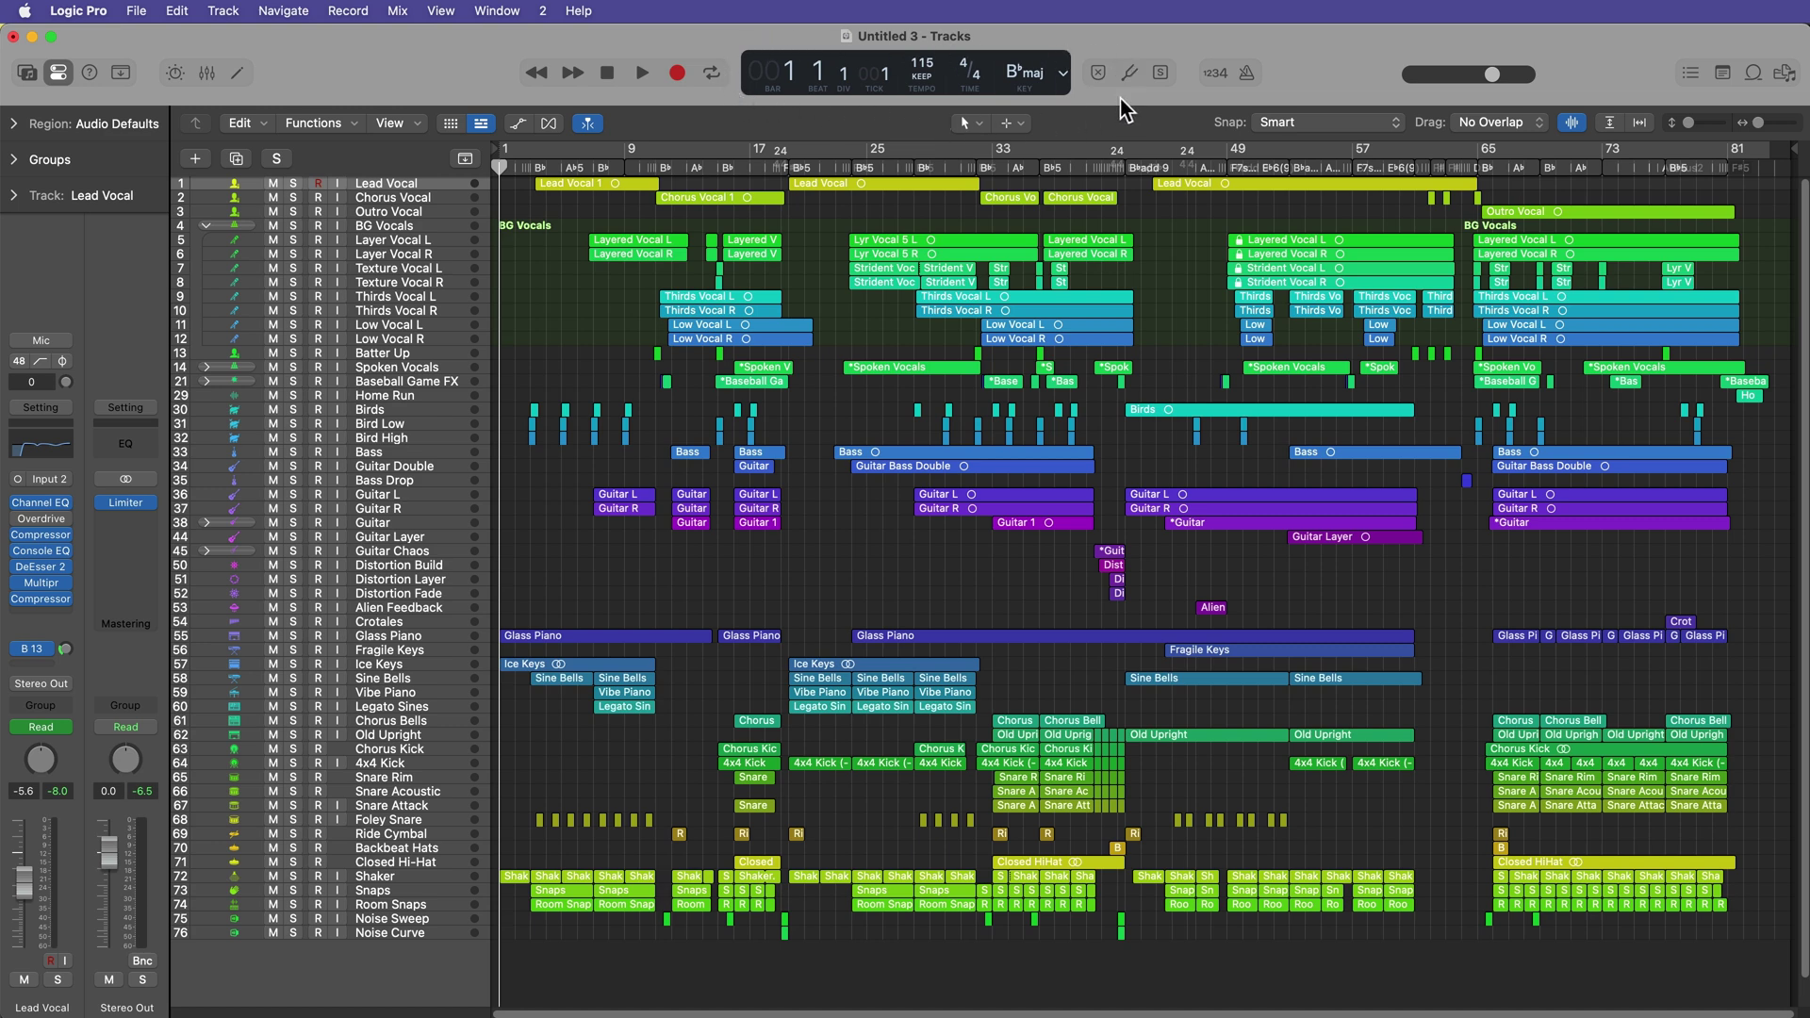
Set the transport LCD to the Custom display with timecode, 115.0000 tempo and CPU meters.
left_click(1063, 72)
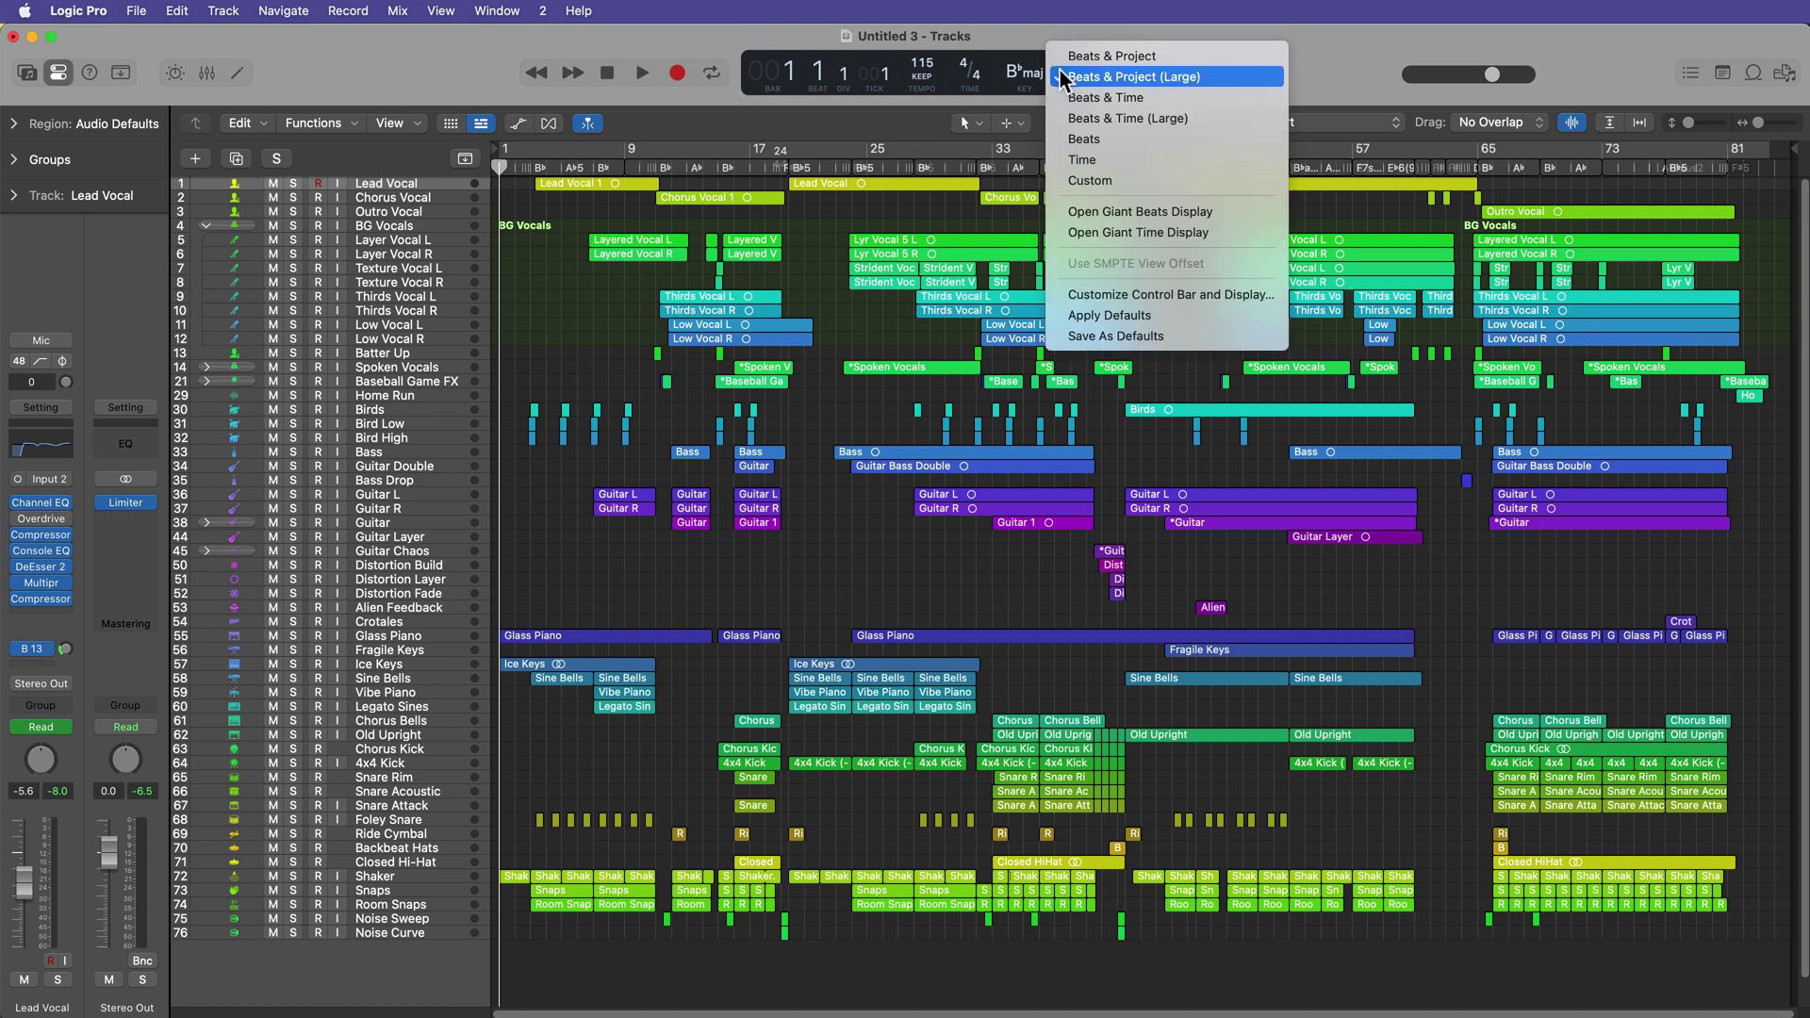
left_click(1093, 181)
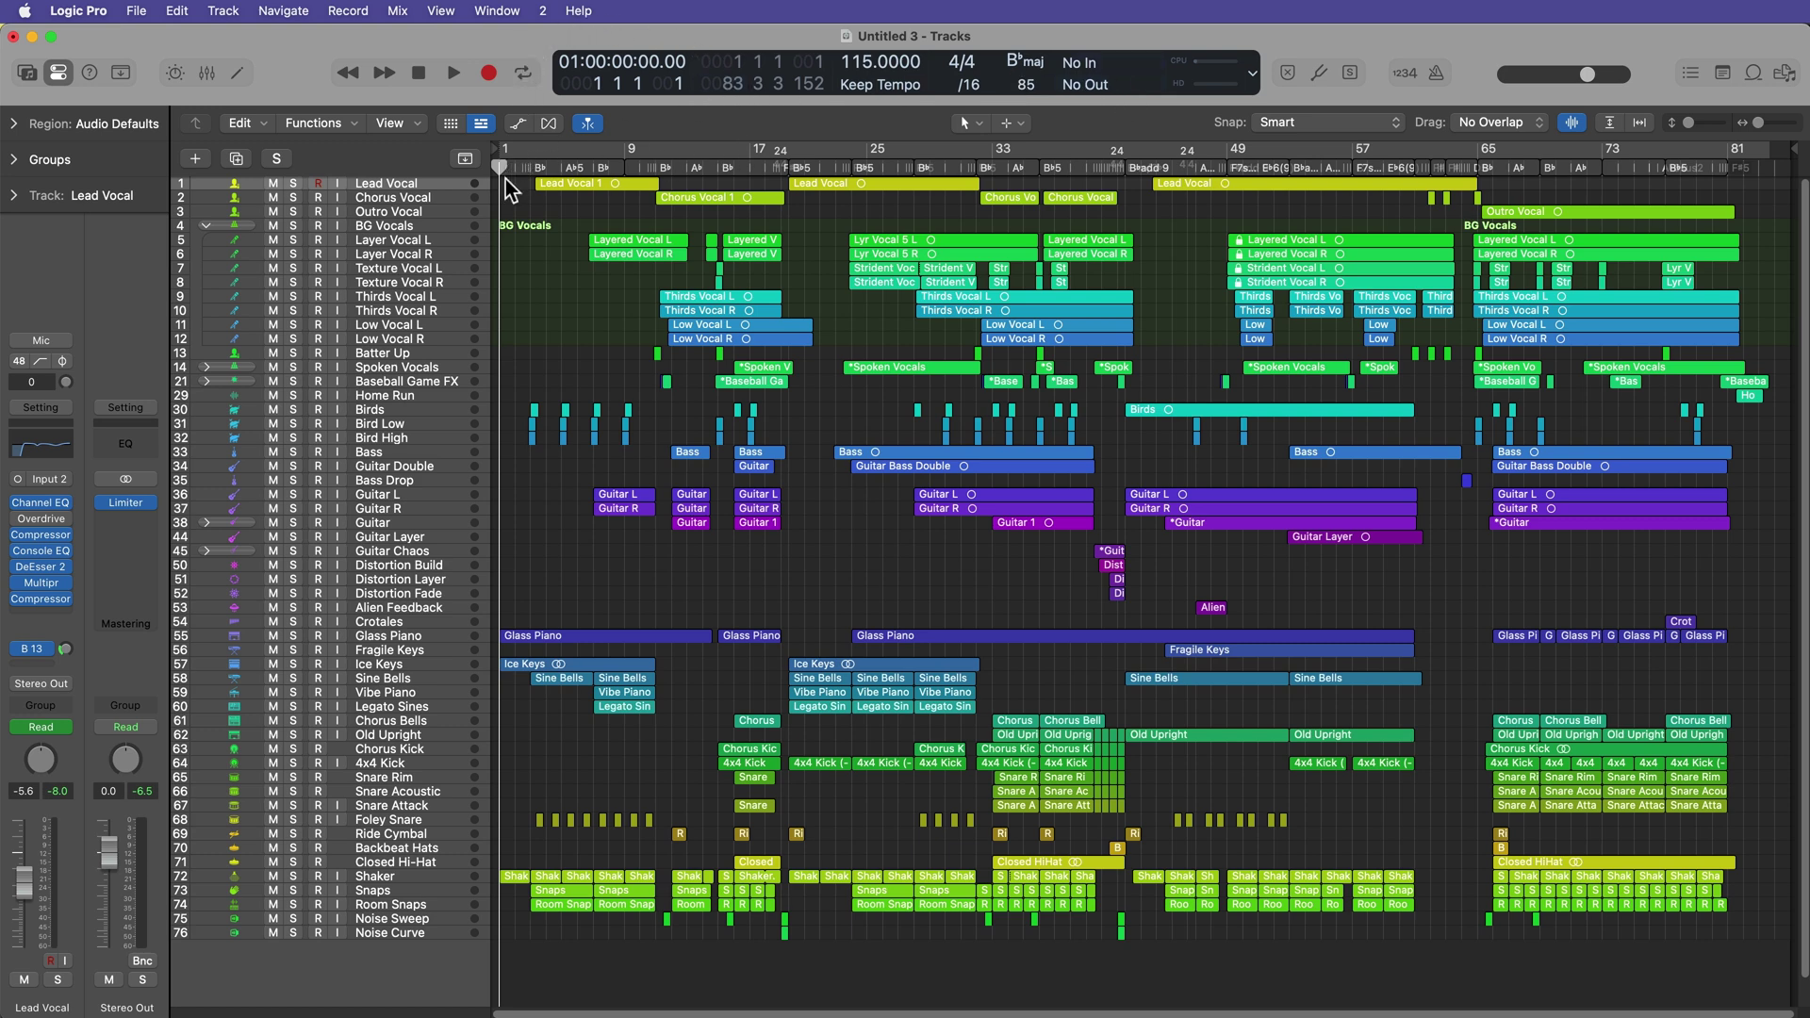
Move the playhead to bar 31 and toggle the Tuner and Metronome on and off.
left_click_drag(504, 176, 957, 246)
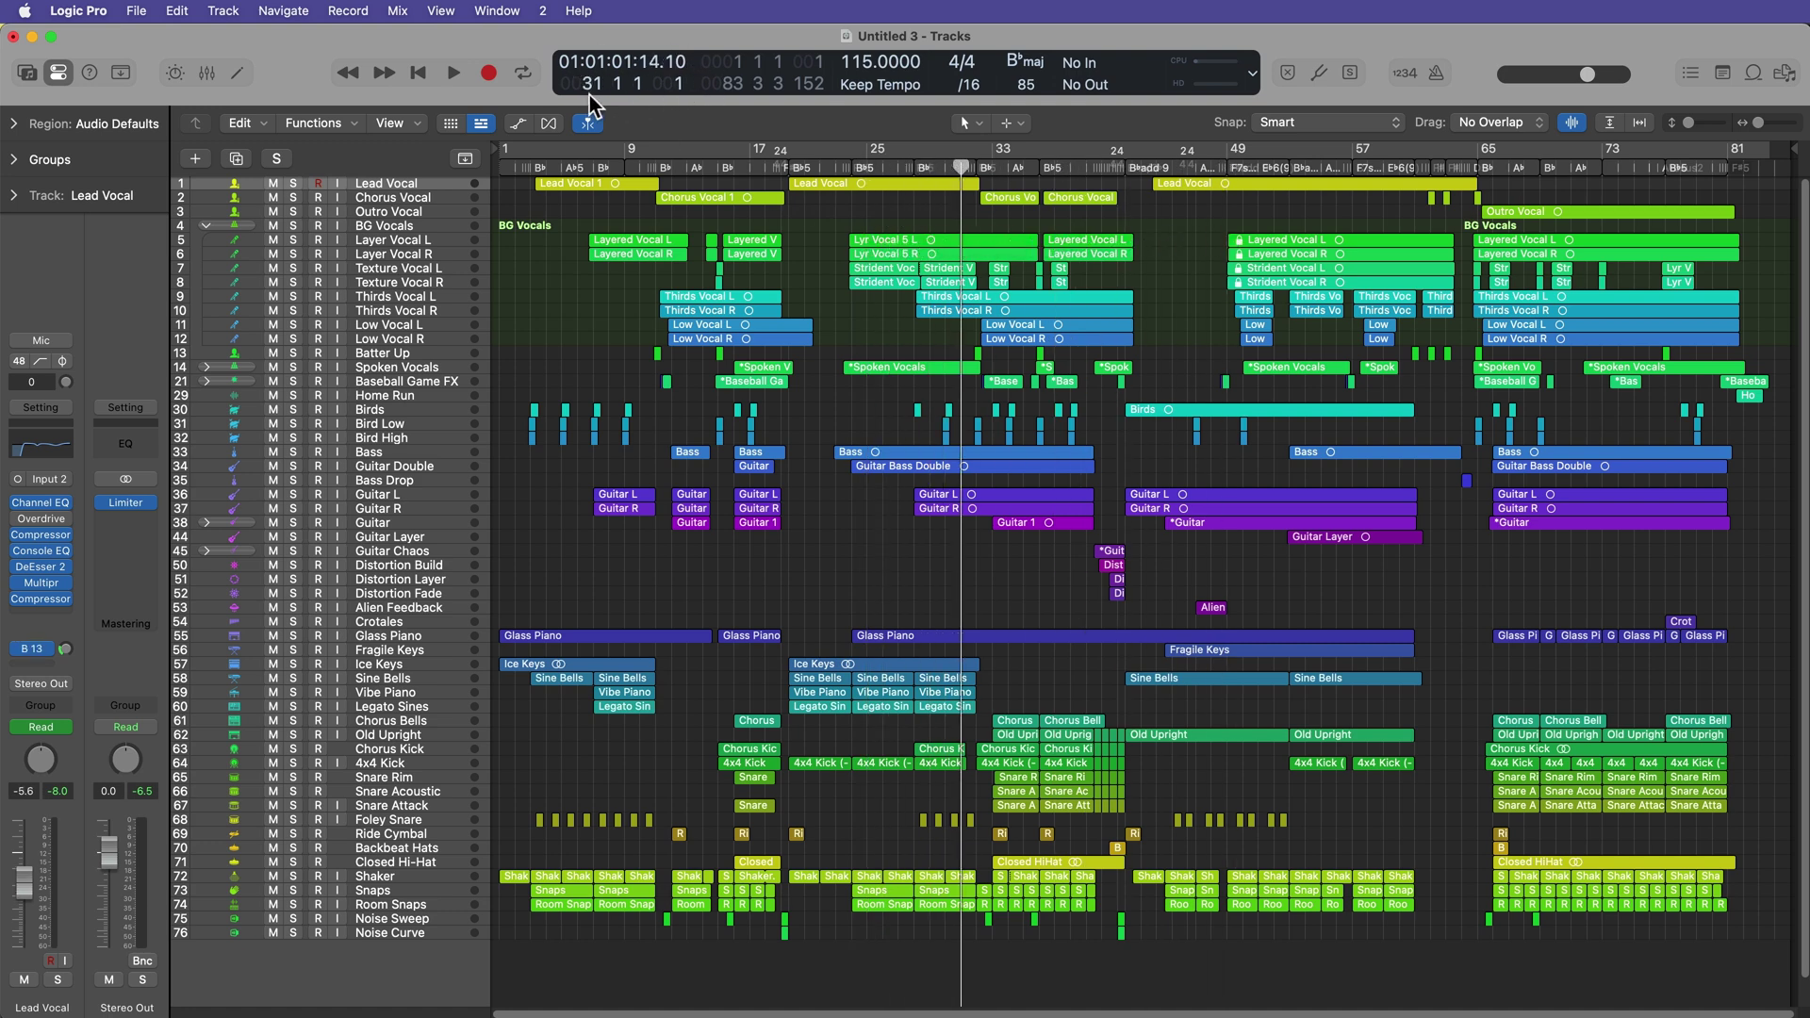
left_click(1316, 74)
left_click(1316, 72)
left_click(1436, 76)
left_click(1436, 75)
Lower the master volume to -7.7 dB, then reset it to 0 dB.
left_click_drag(1585, 79, 1544, 74)
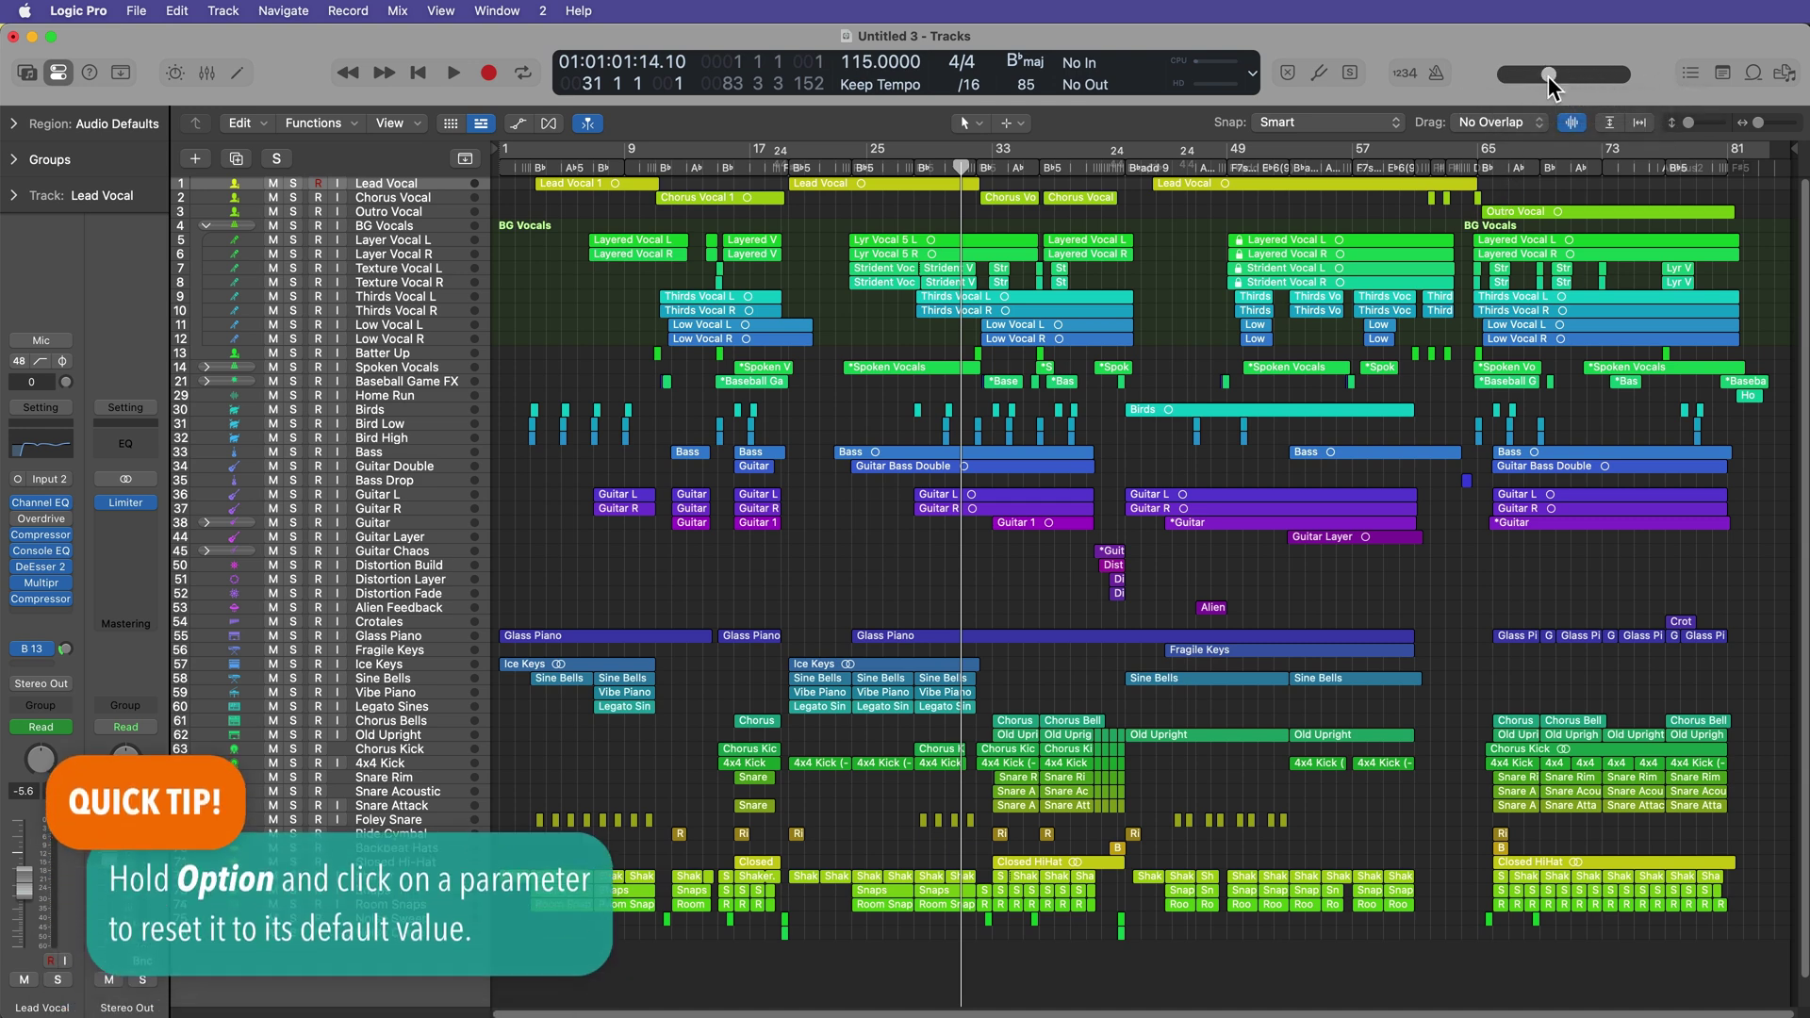
left_click(1546, 77, "alt")
mouse_move(1586, 77)
left_click_drag(1587, 76, 1529, 81)
left_click(1558, 74, "alt")
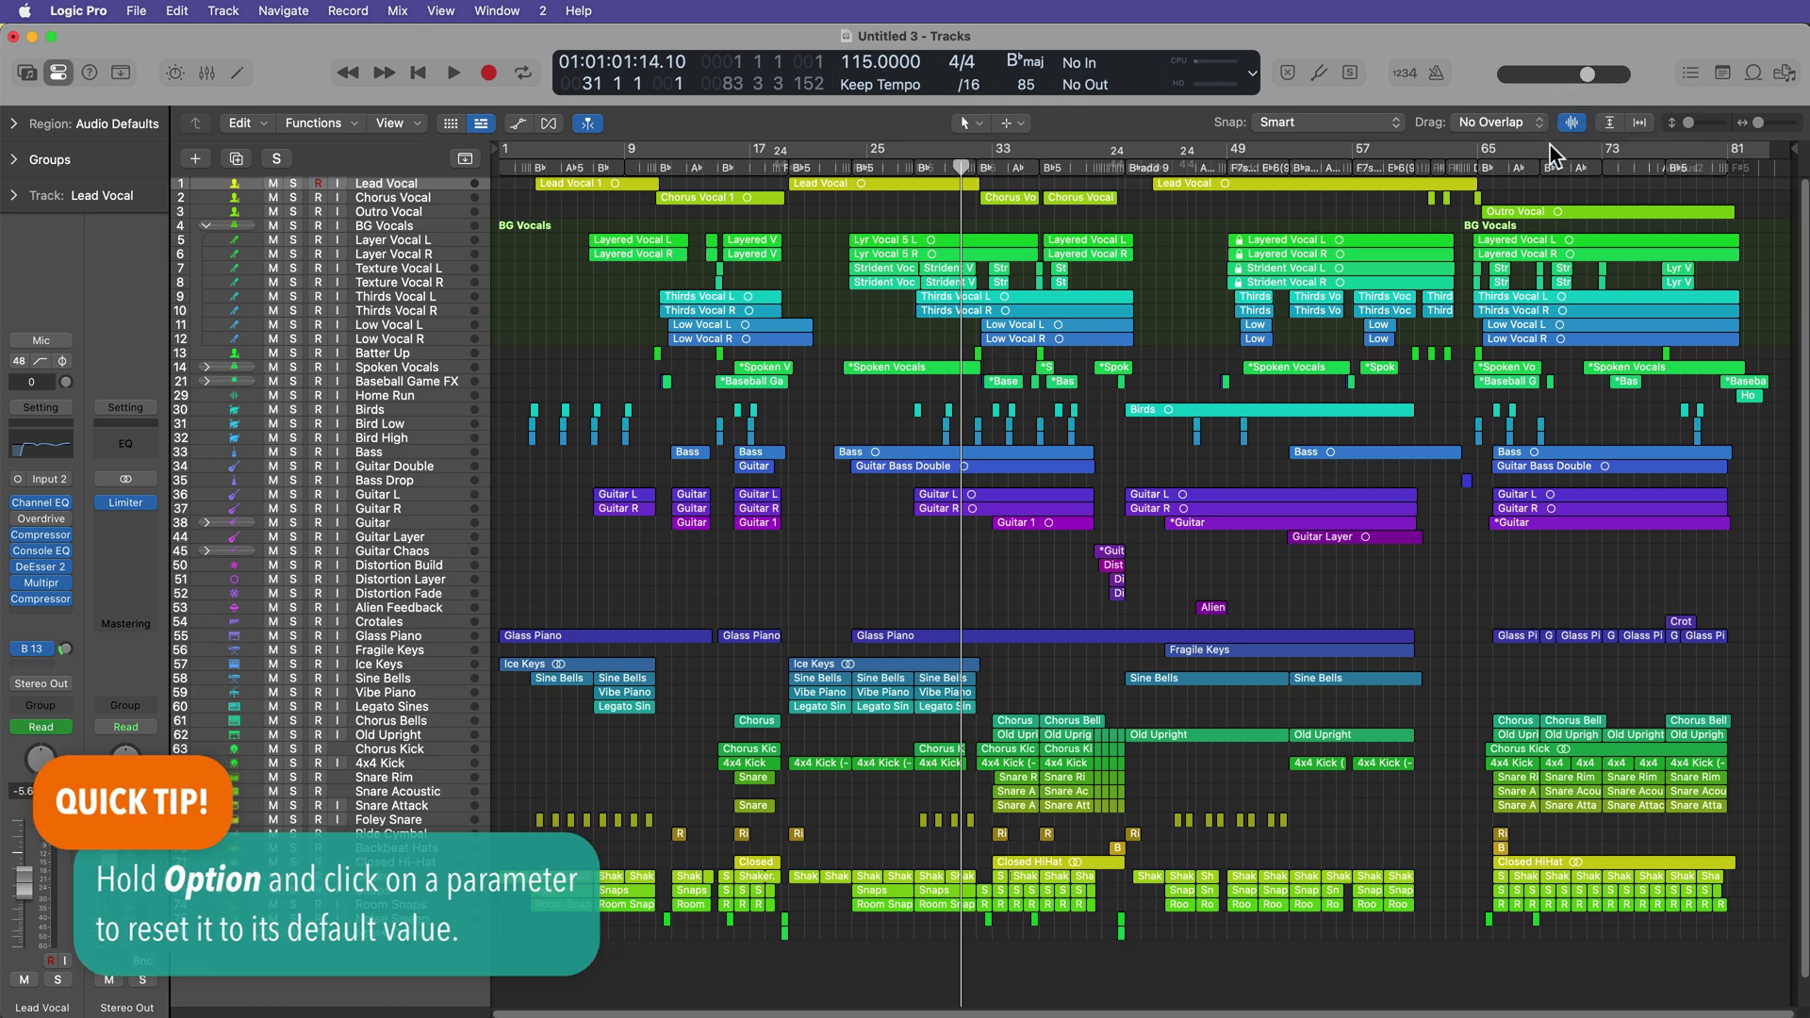
Open the List Editors and view the marker, tempo and time signature lists.
left_click(1689, 75)
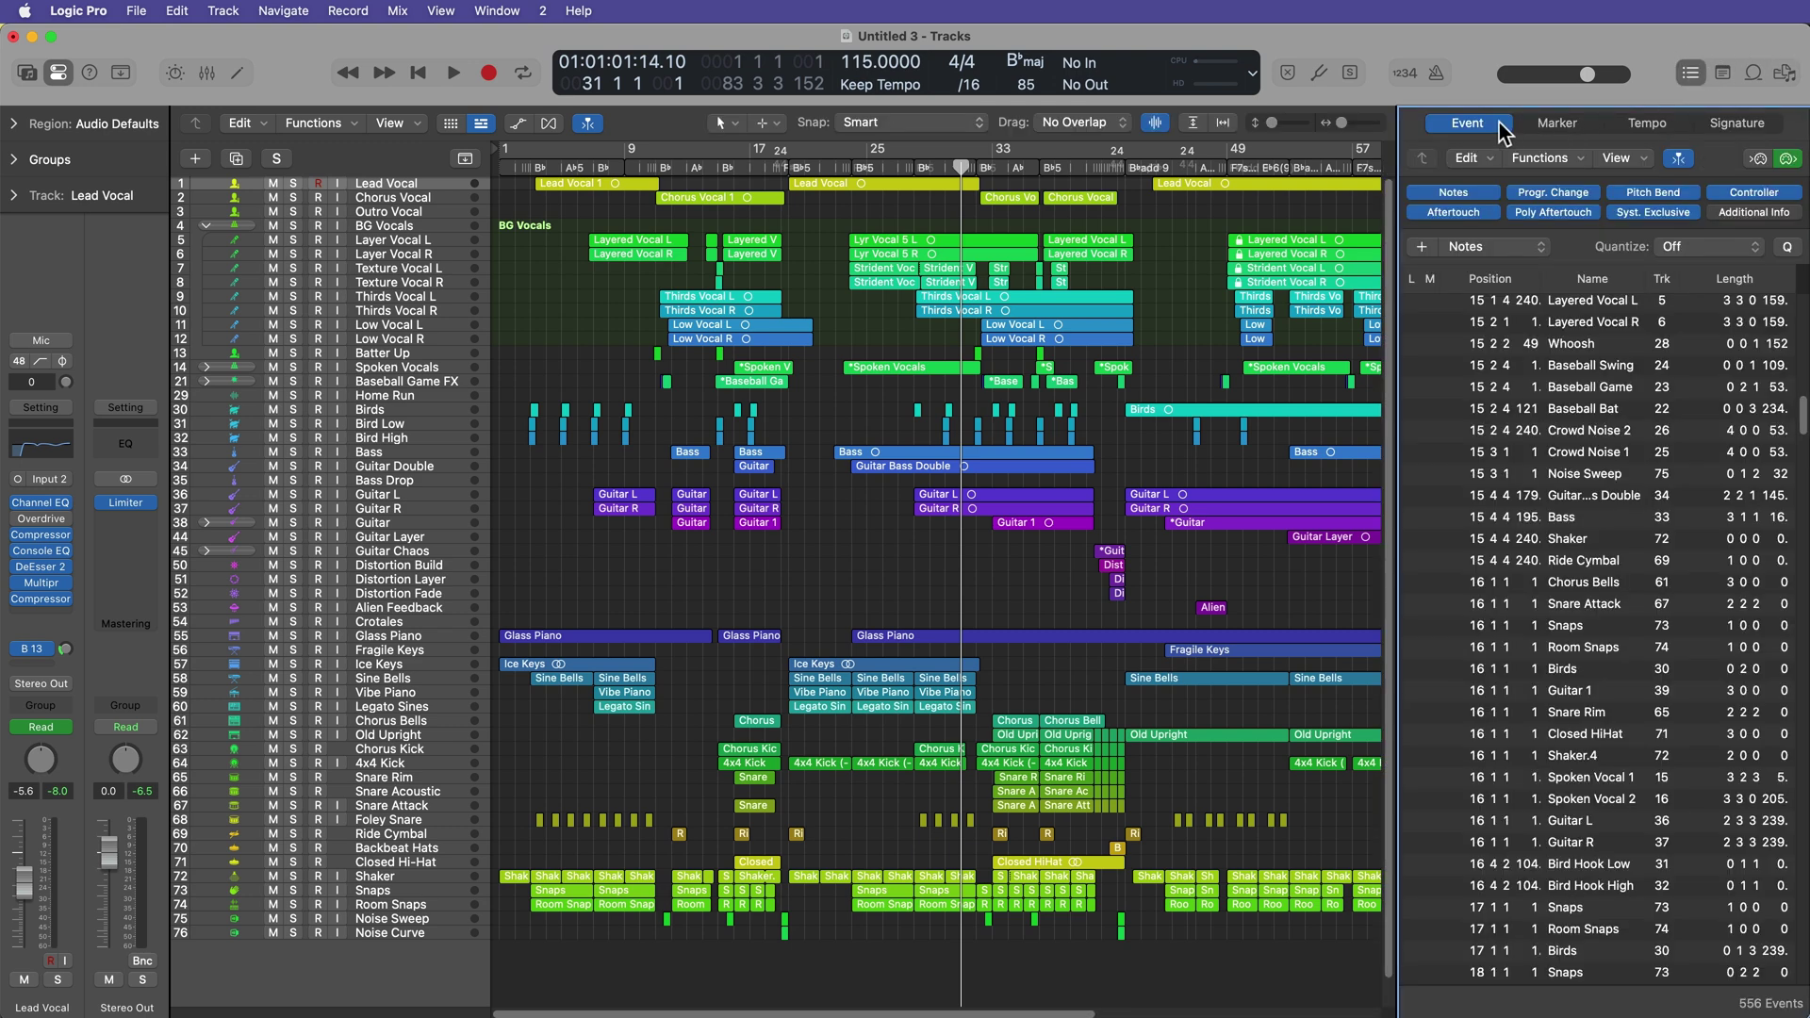
left_click(1554, 127)
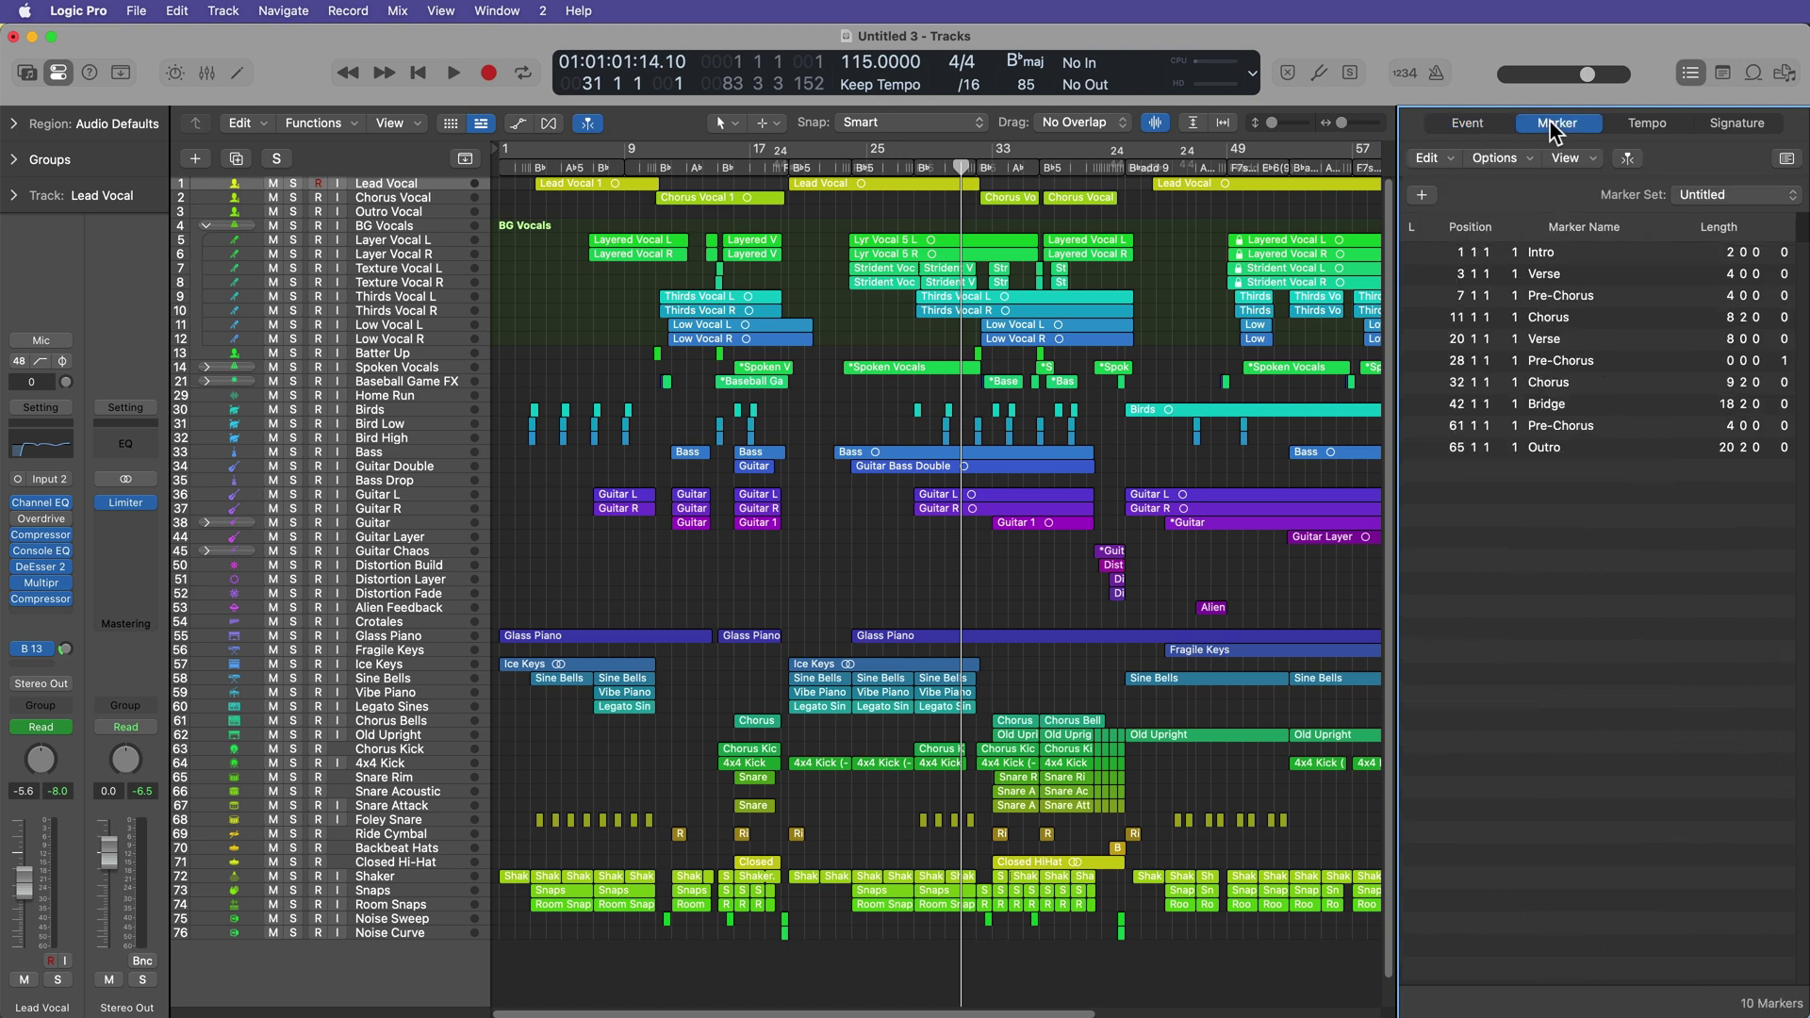
left_click(1678, 123)
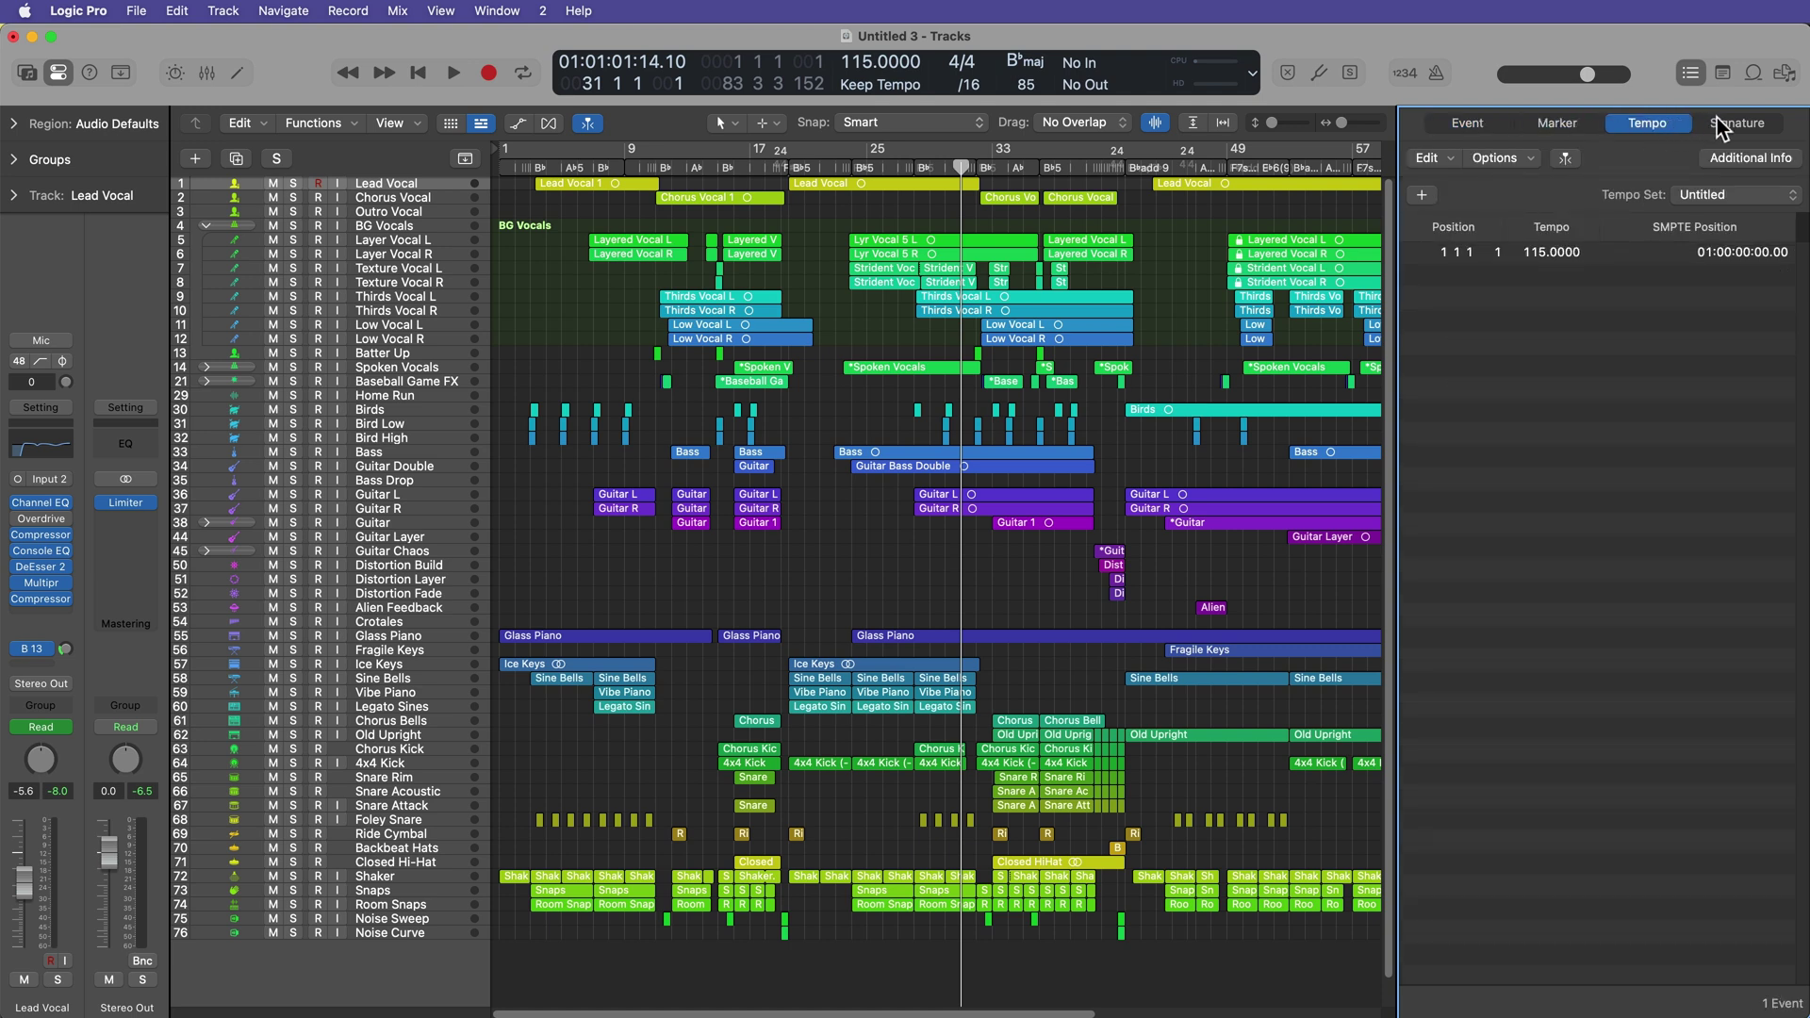
left_click(1722, 125)
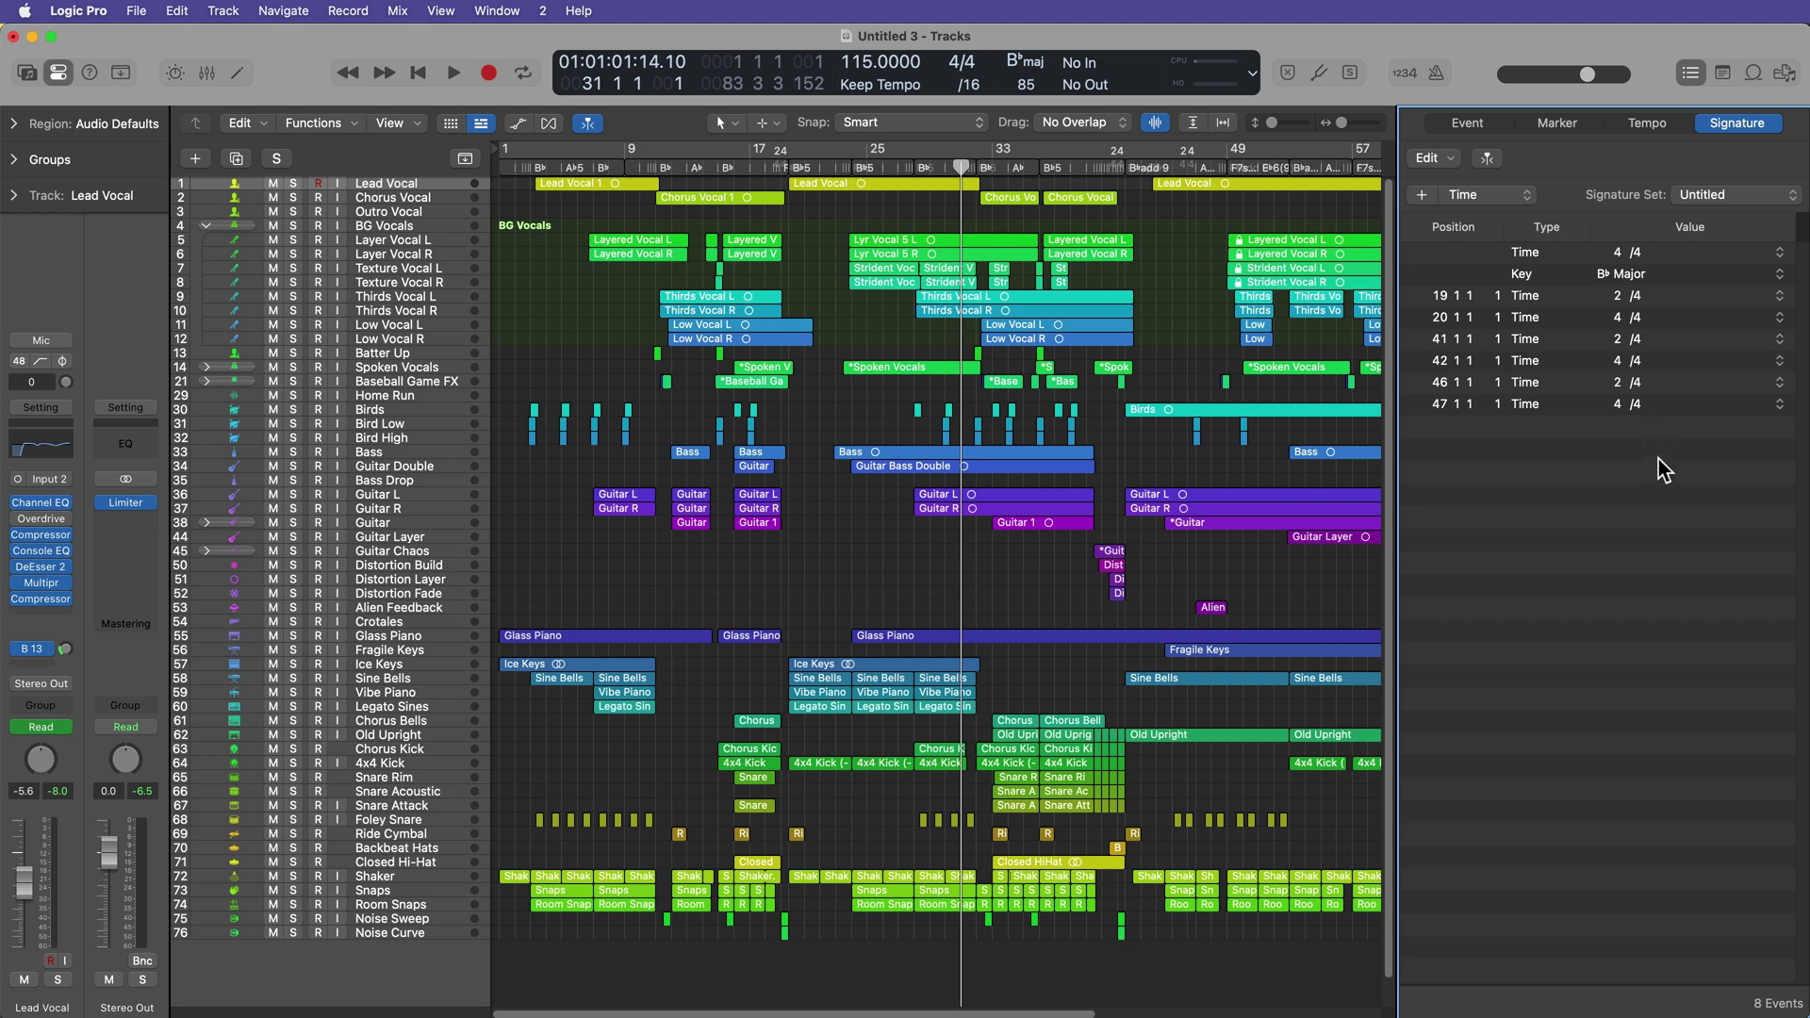
Open the project note pad, select its Notes and Lyrics text and delete it.
left_click(1722, 72)
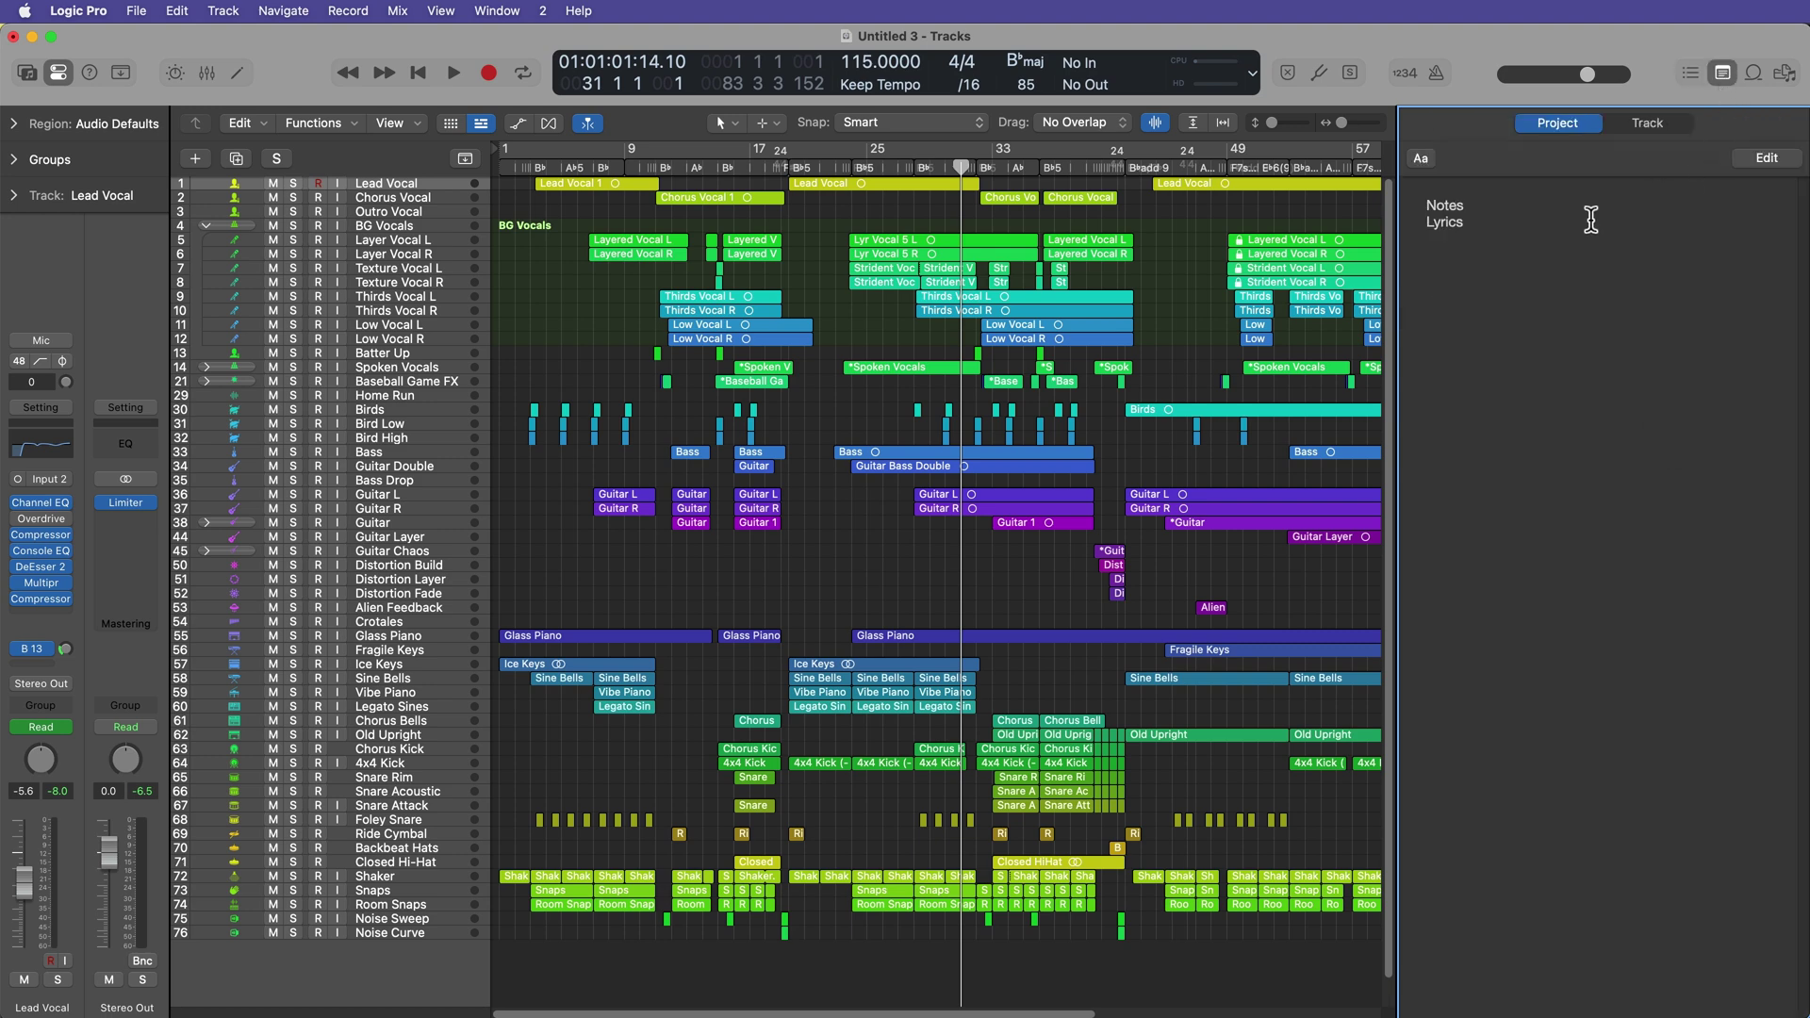
left_click(1482, 207)
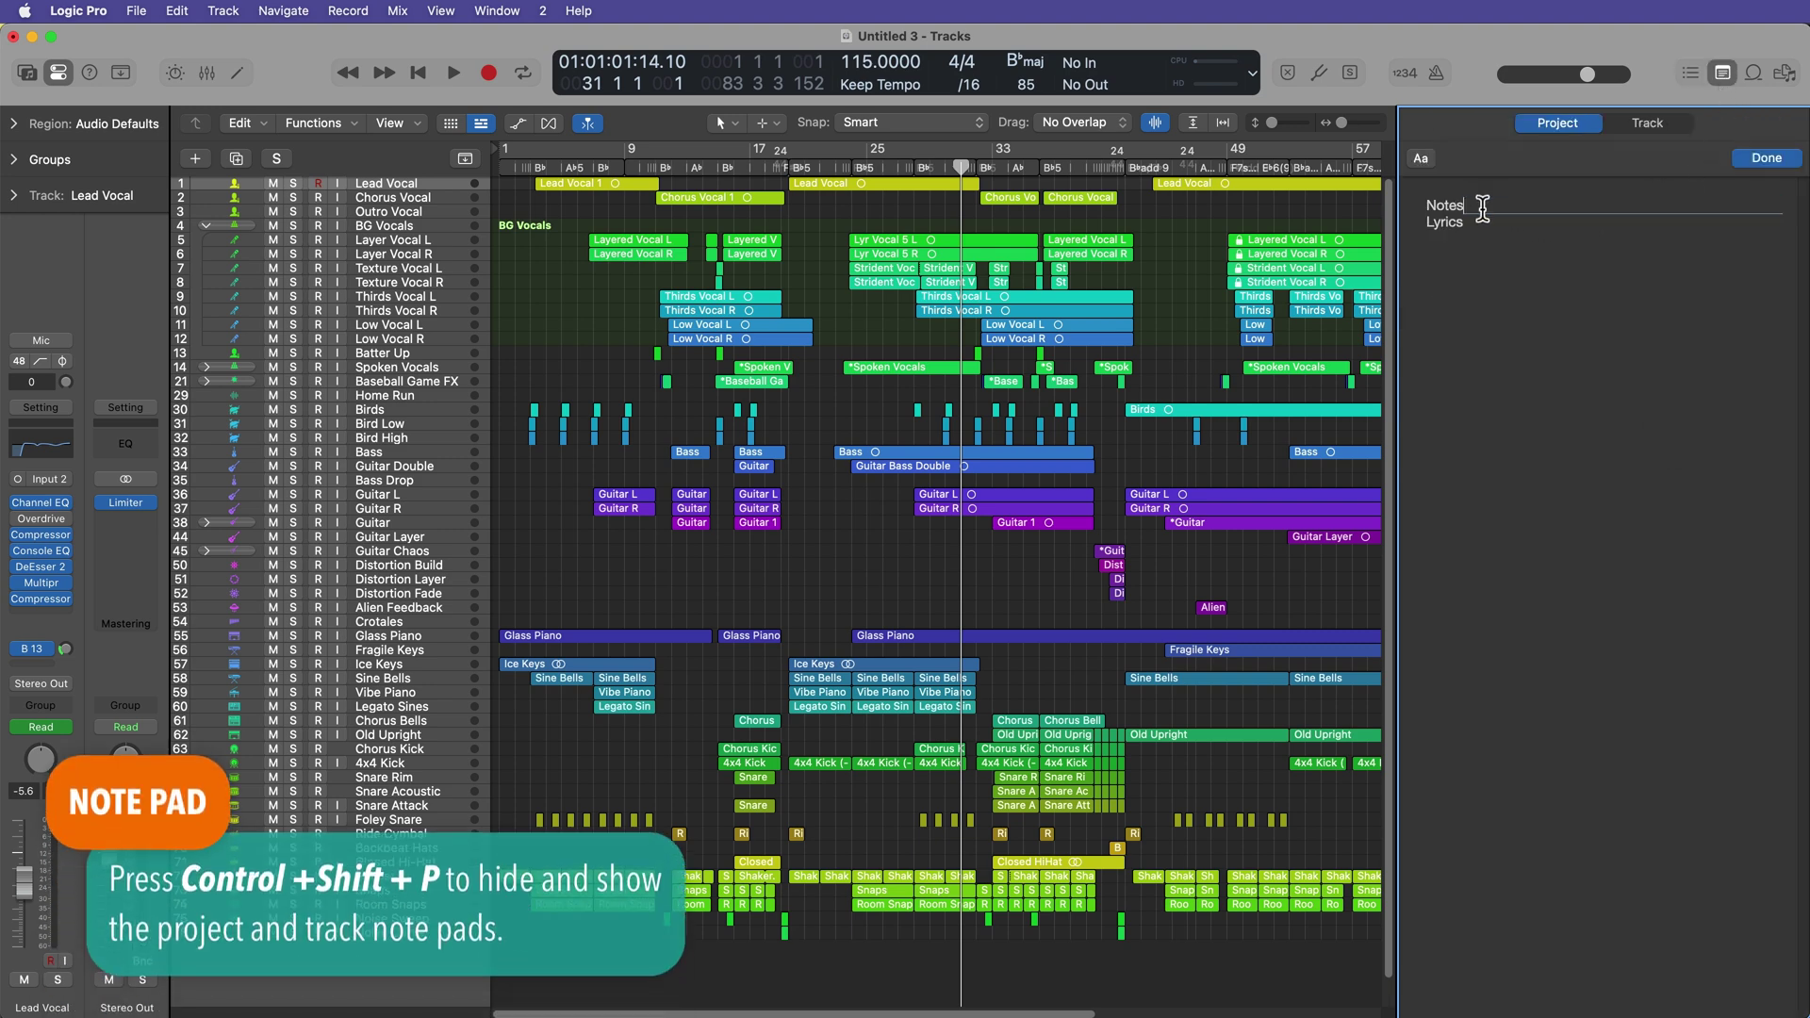
type("Notes")
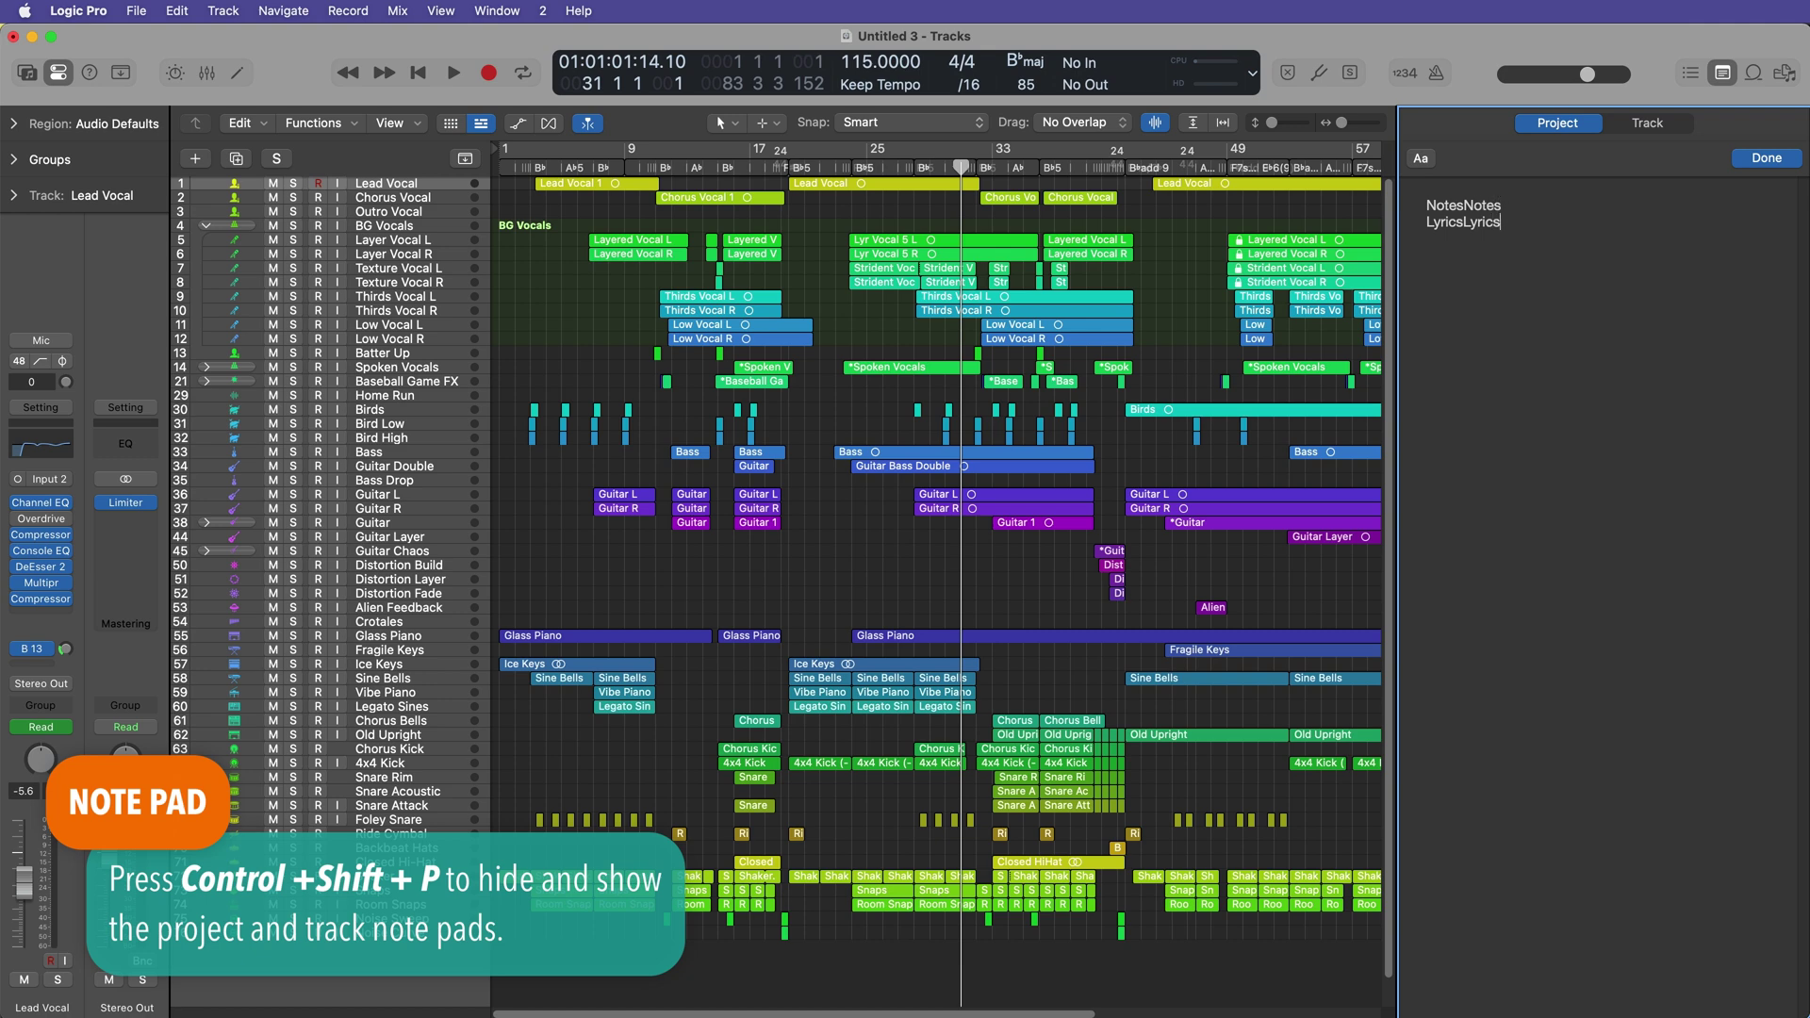
left_click_drag(1555, 231, 1415, 204)
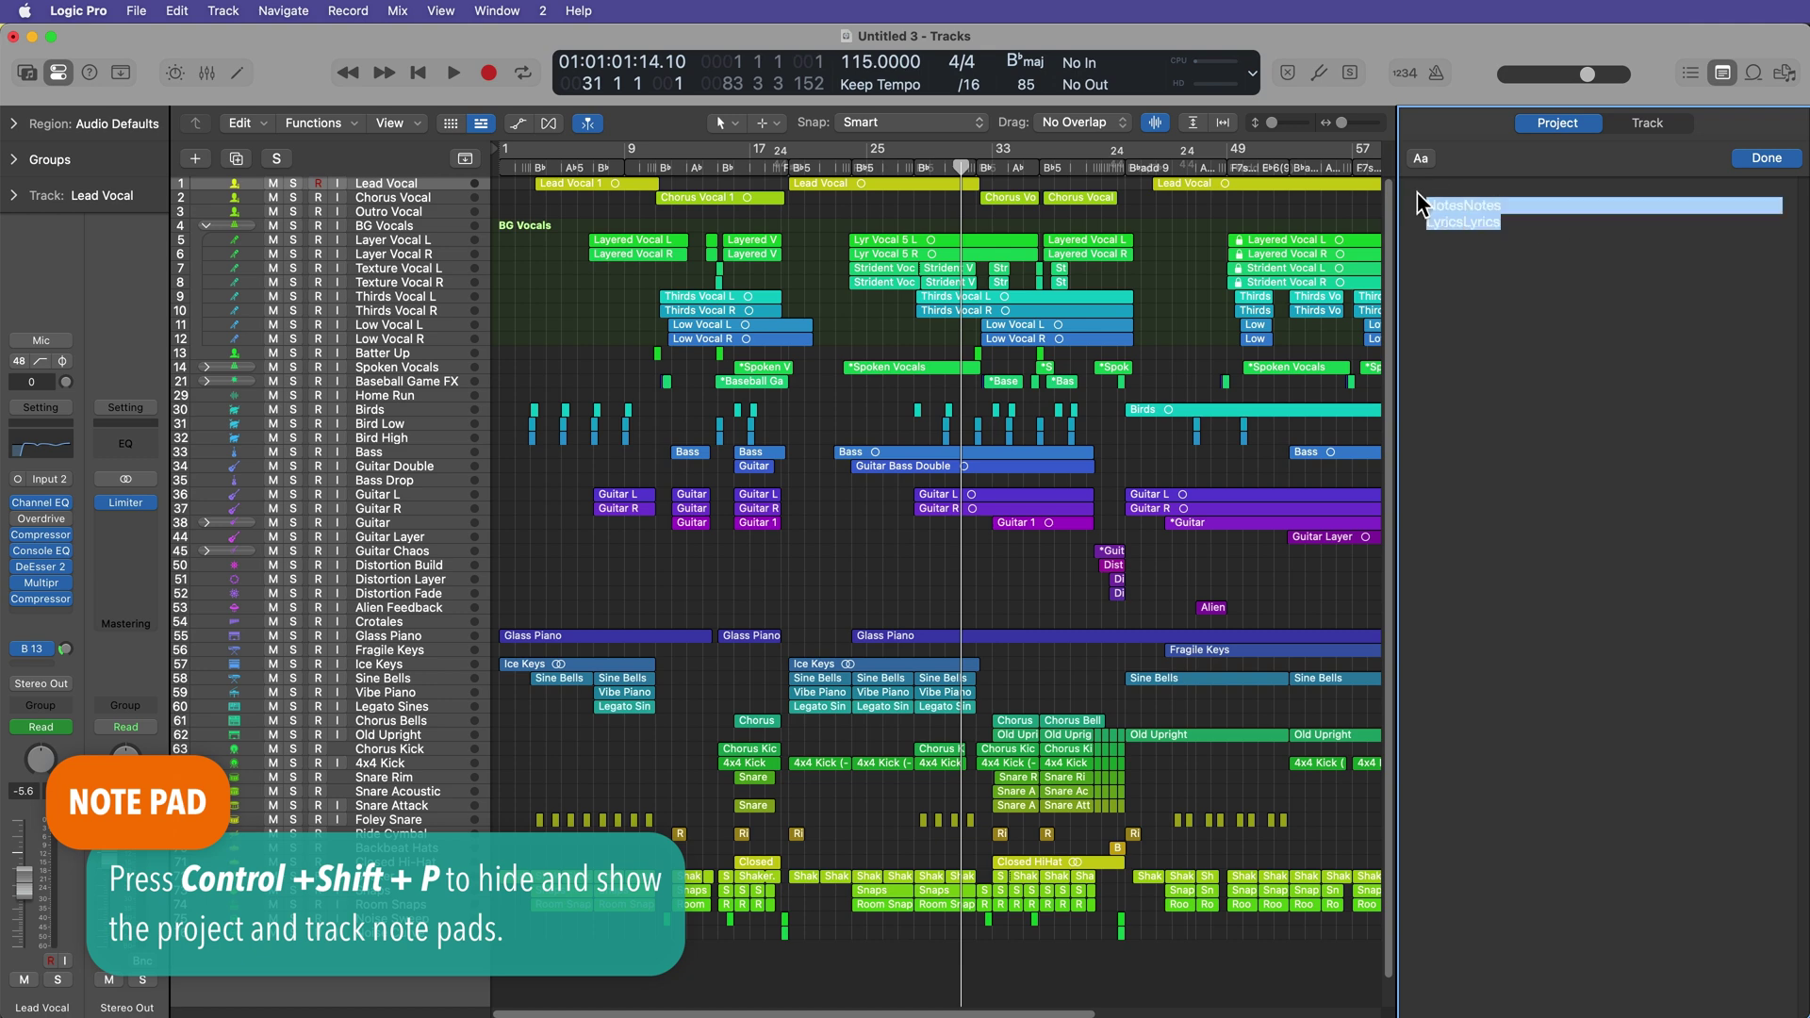
key("BackSpace")
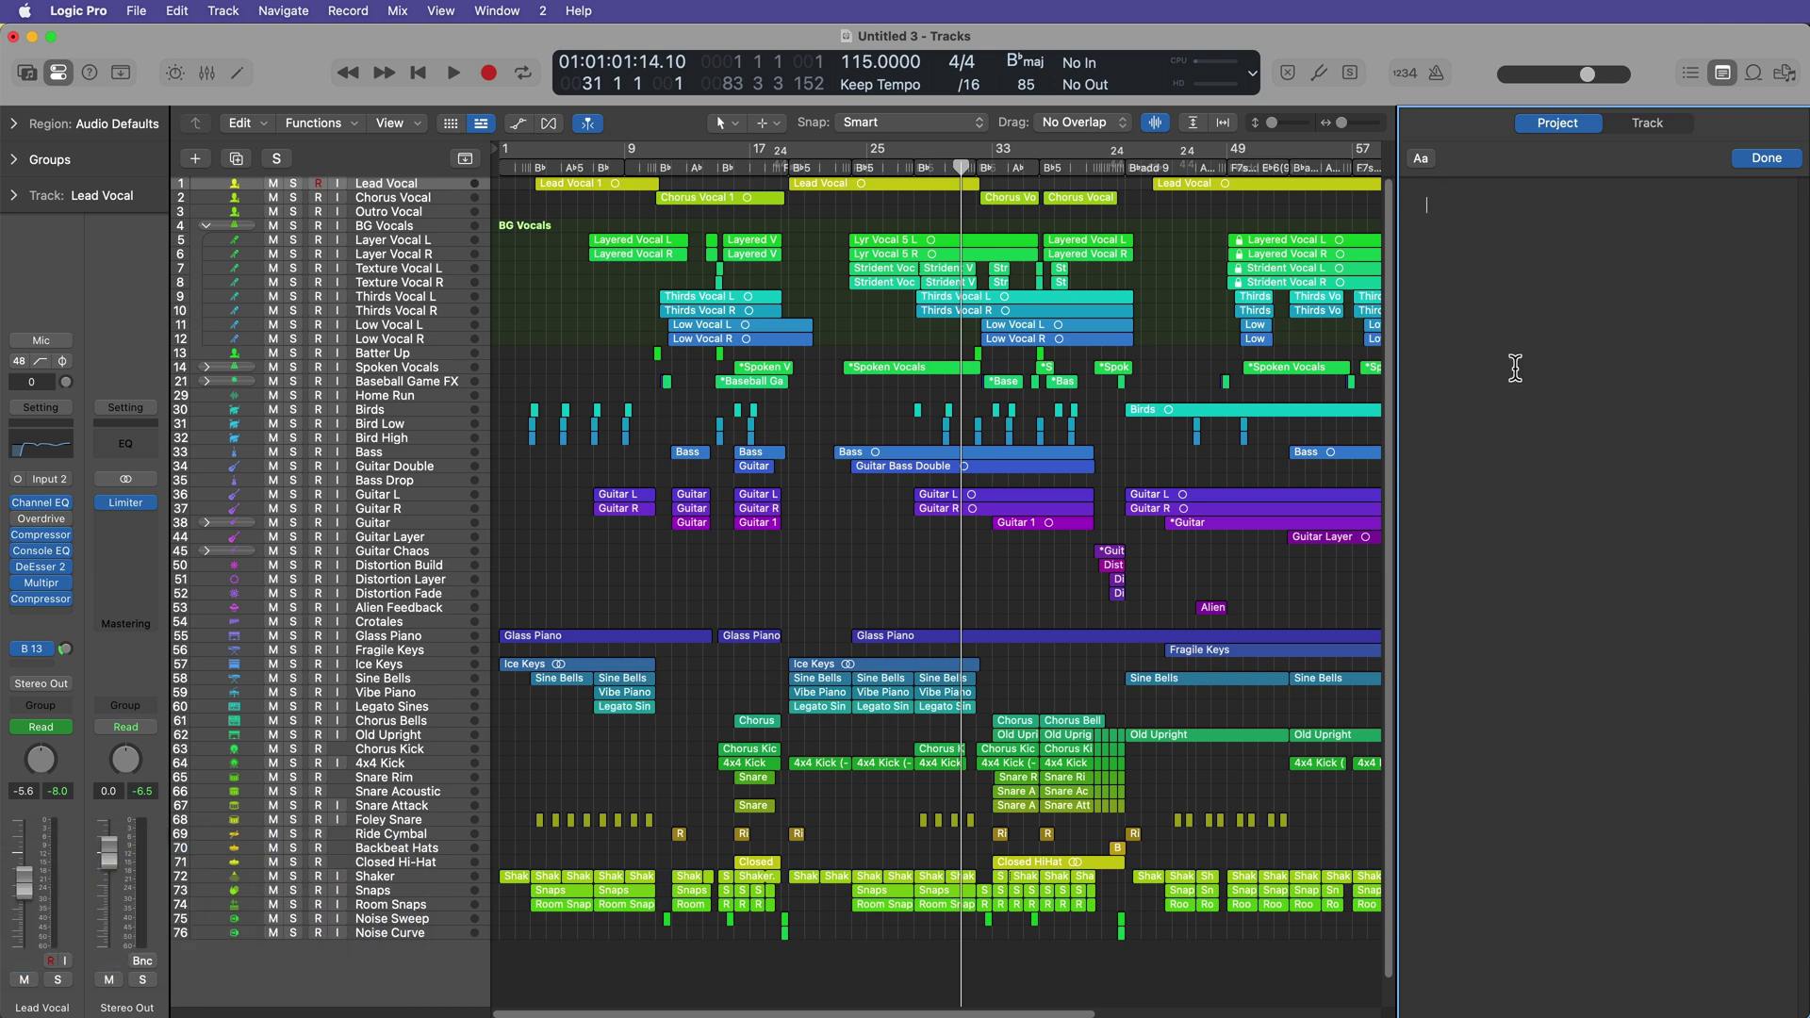
Show the Loop Browser, then the File Browser, comparing its Project and All Files tabs.
left_click(1753, 73)
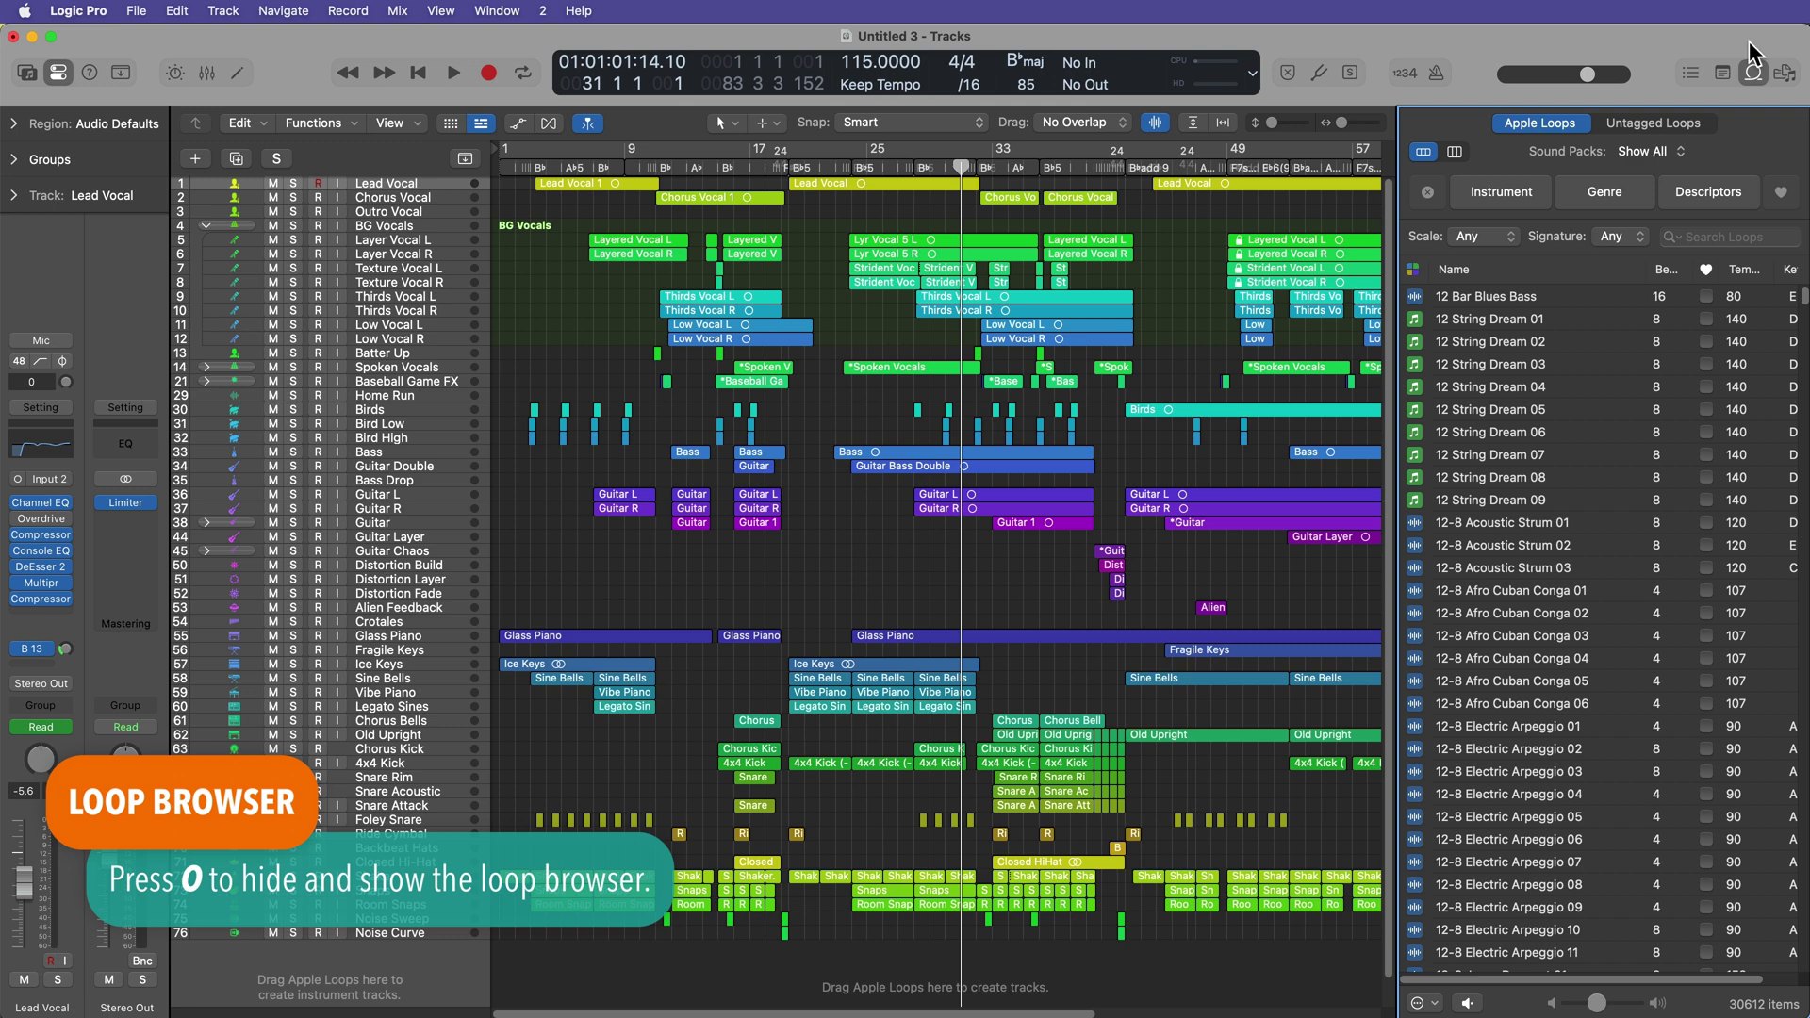
key("o")
key("o")
left_click(1784, 72)
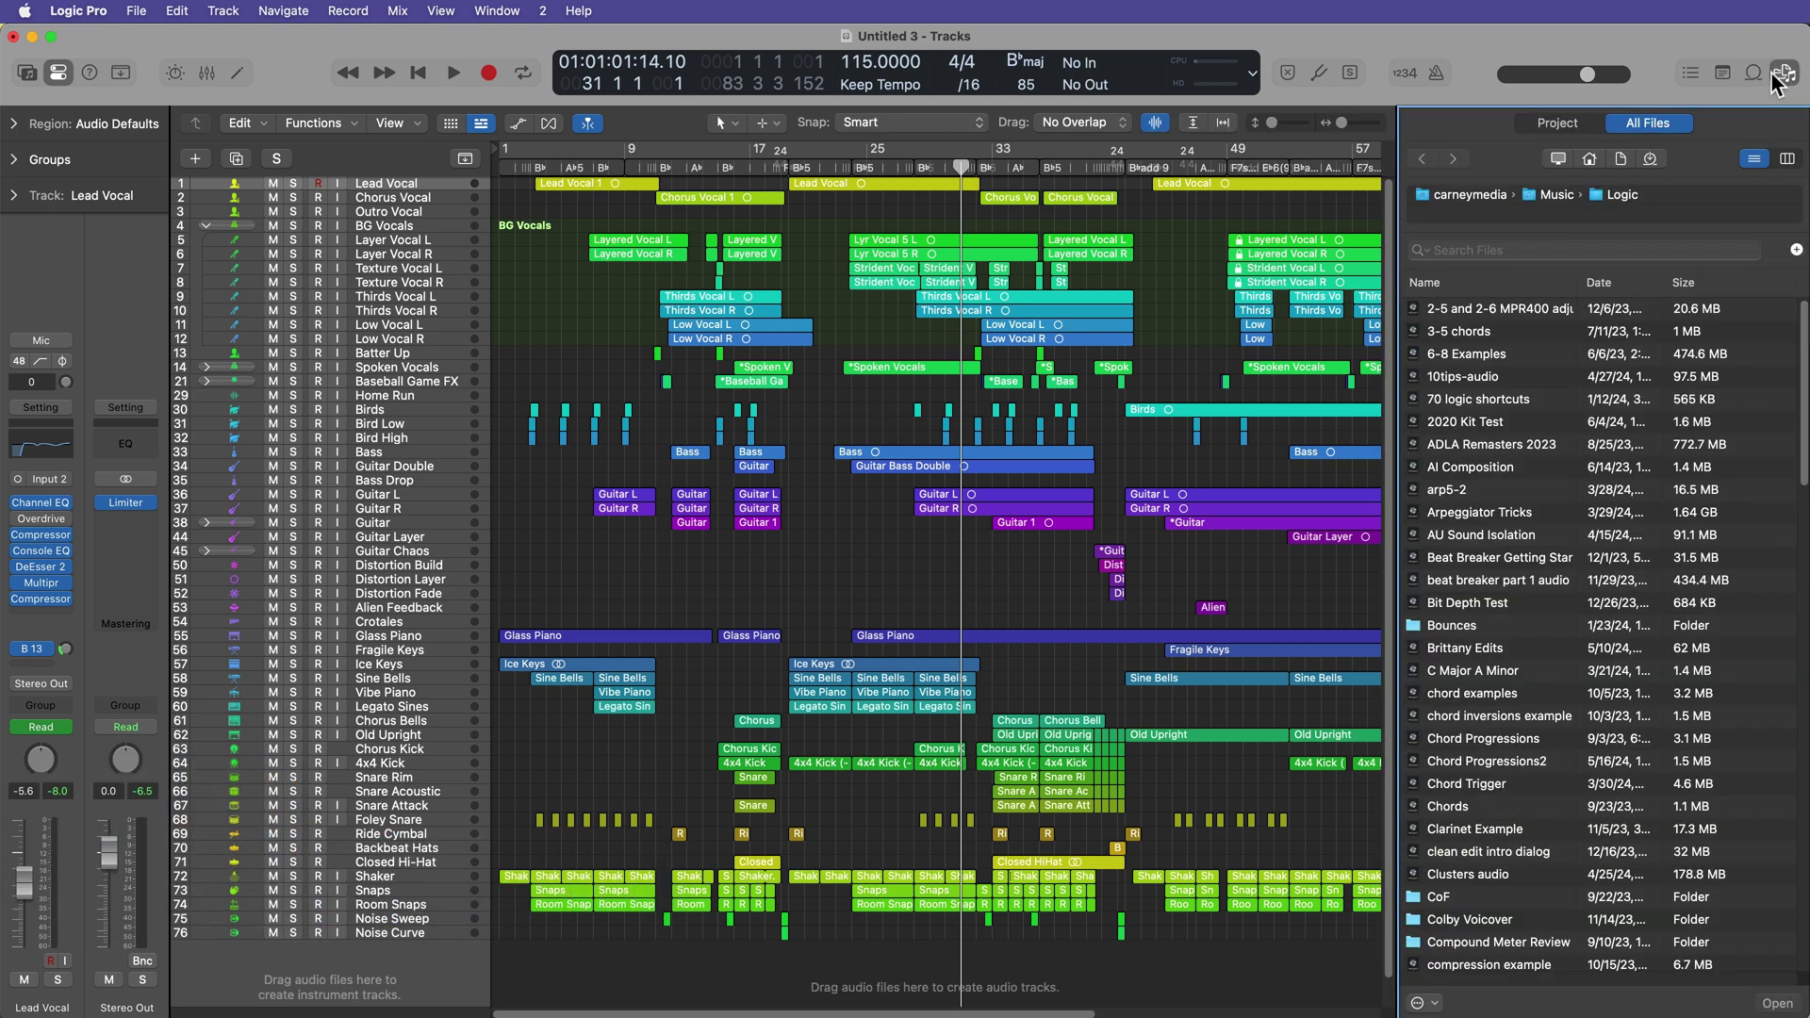
left_click(1580, 126)
left_click(1646, 123)
left_click(1557, 124)
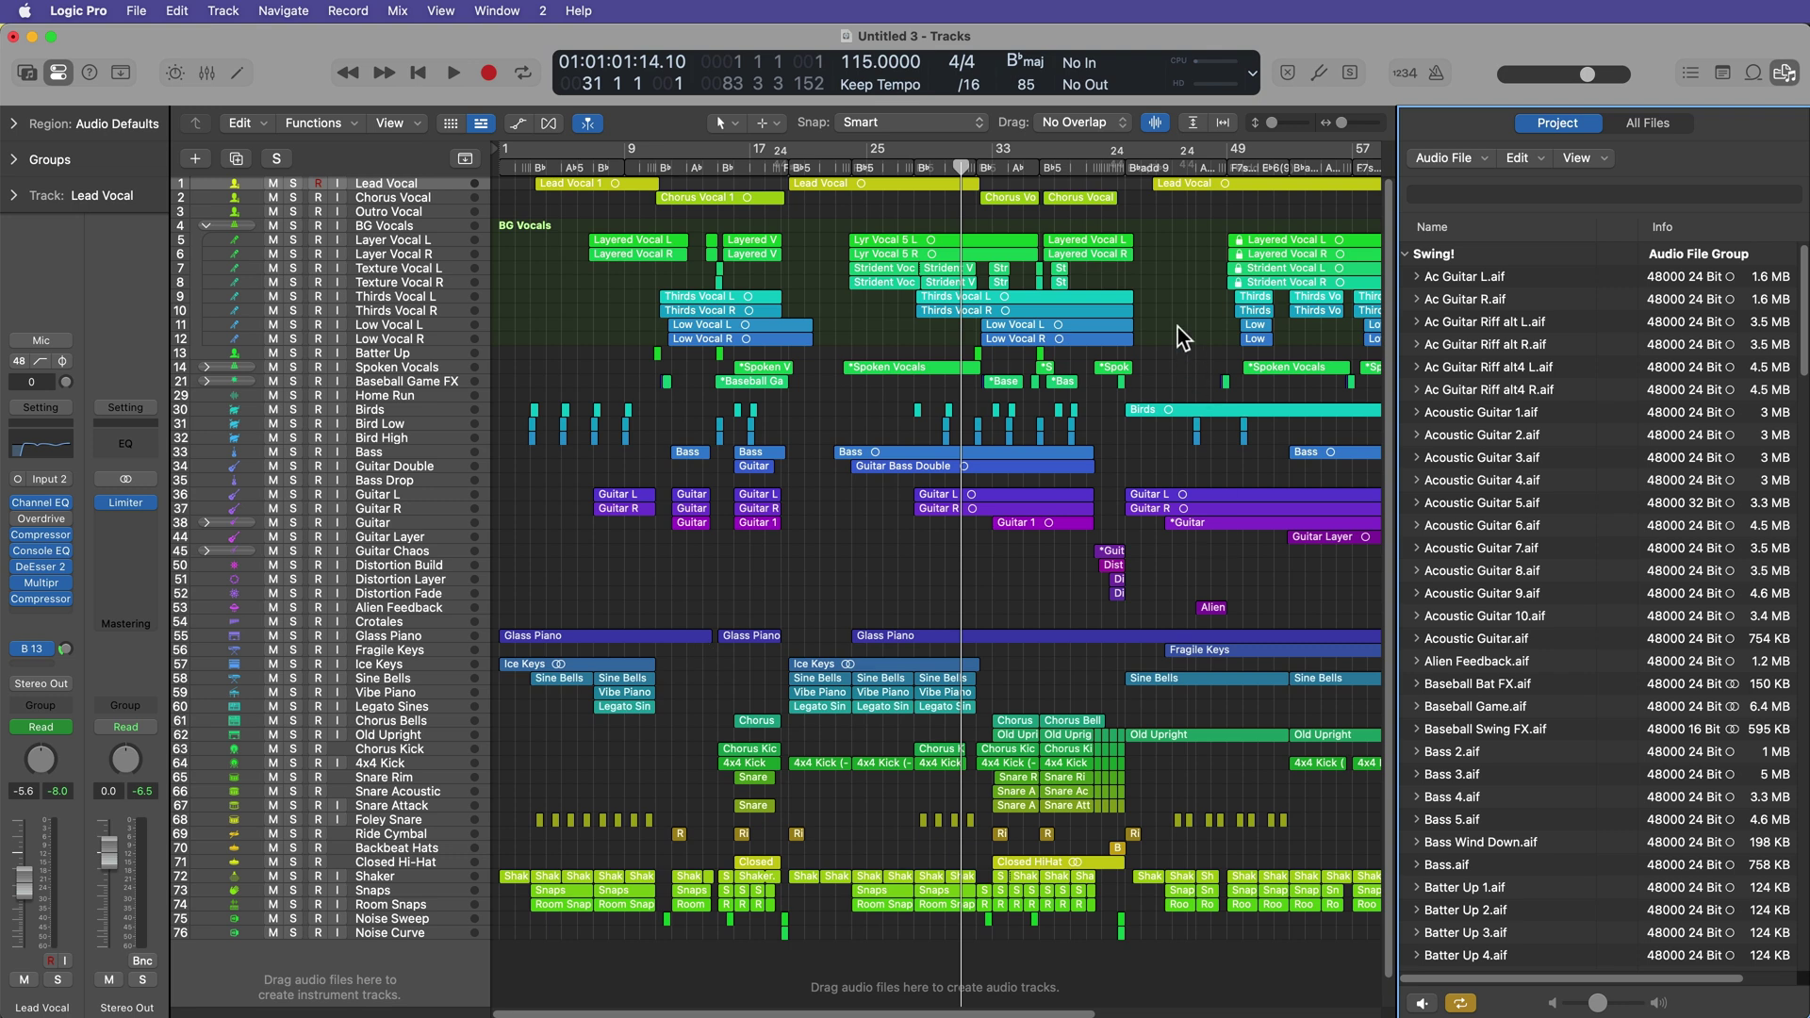
left_click(1647, 123)
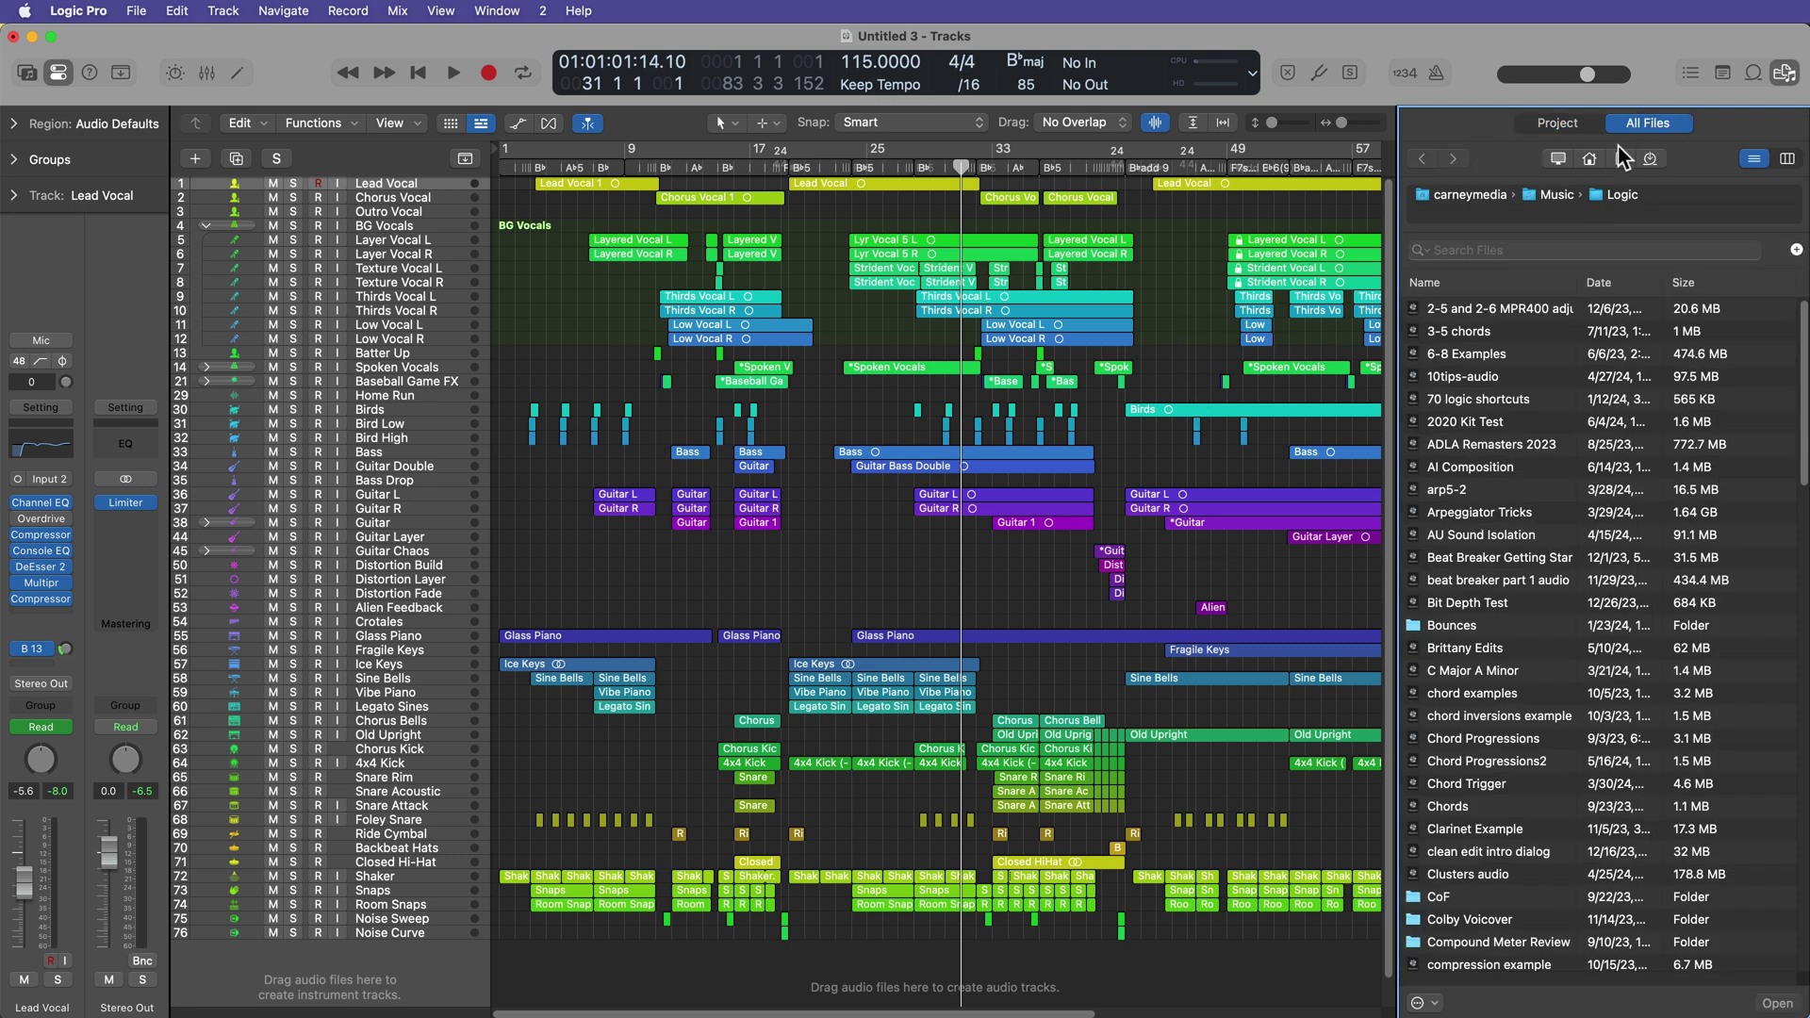
Return to the project's audio files, close the Browser and hide the Inspector.
scroll(1565, 405, "down", 1)
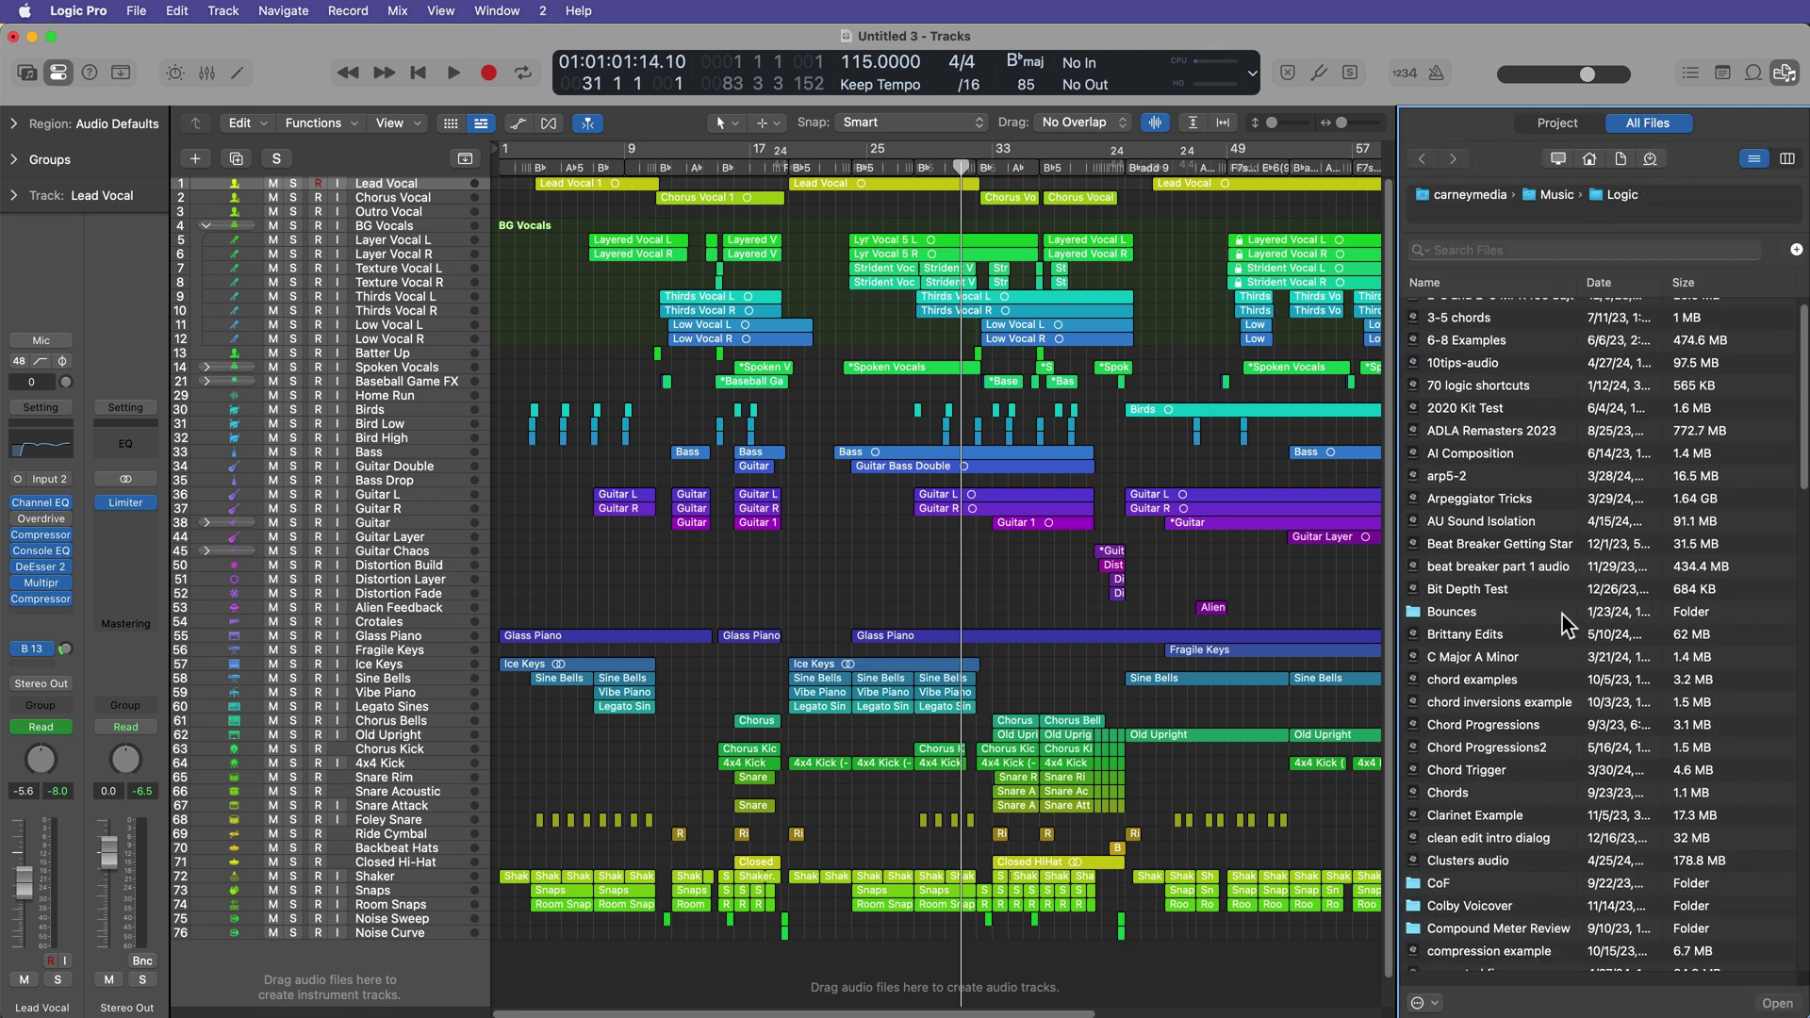
scroll(1489, 499, "up", 1)
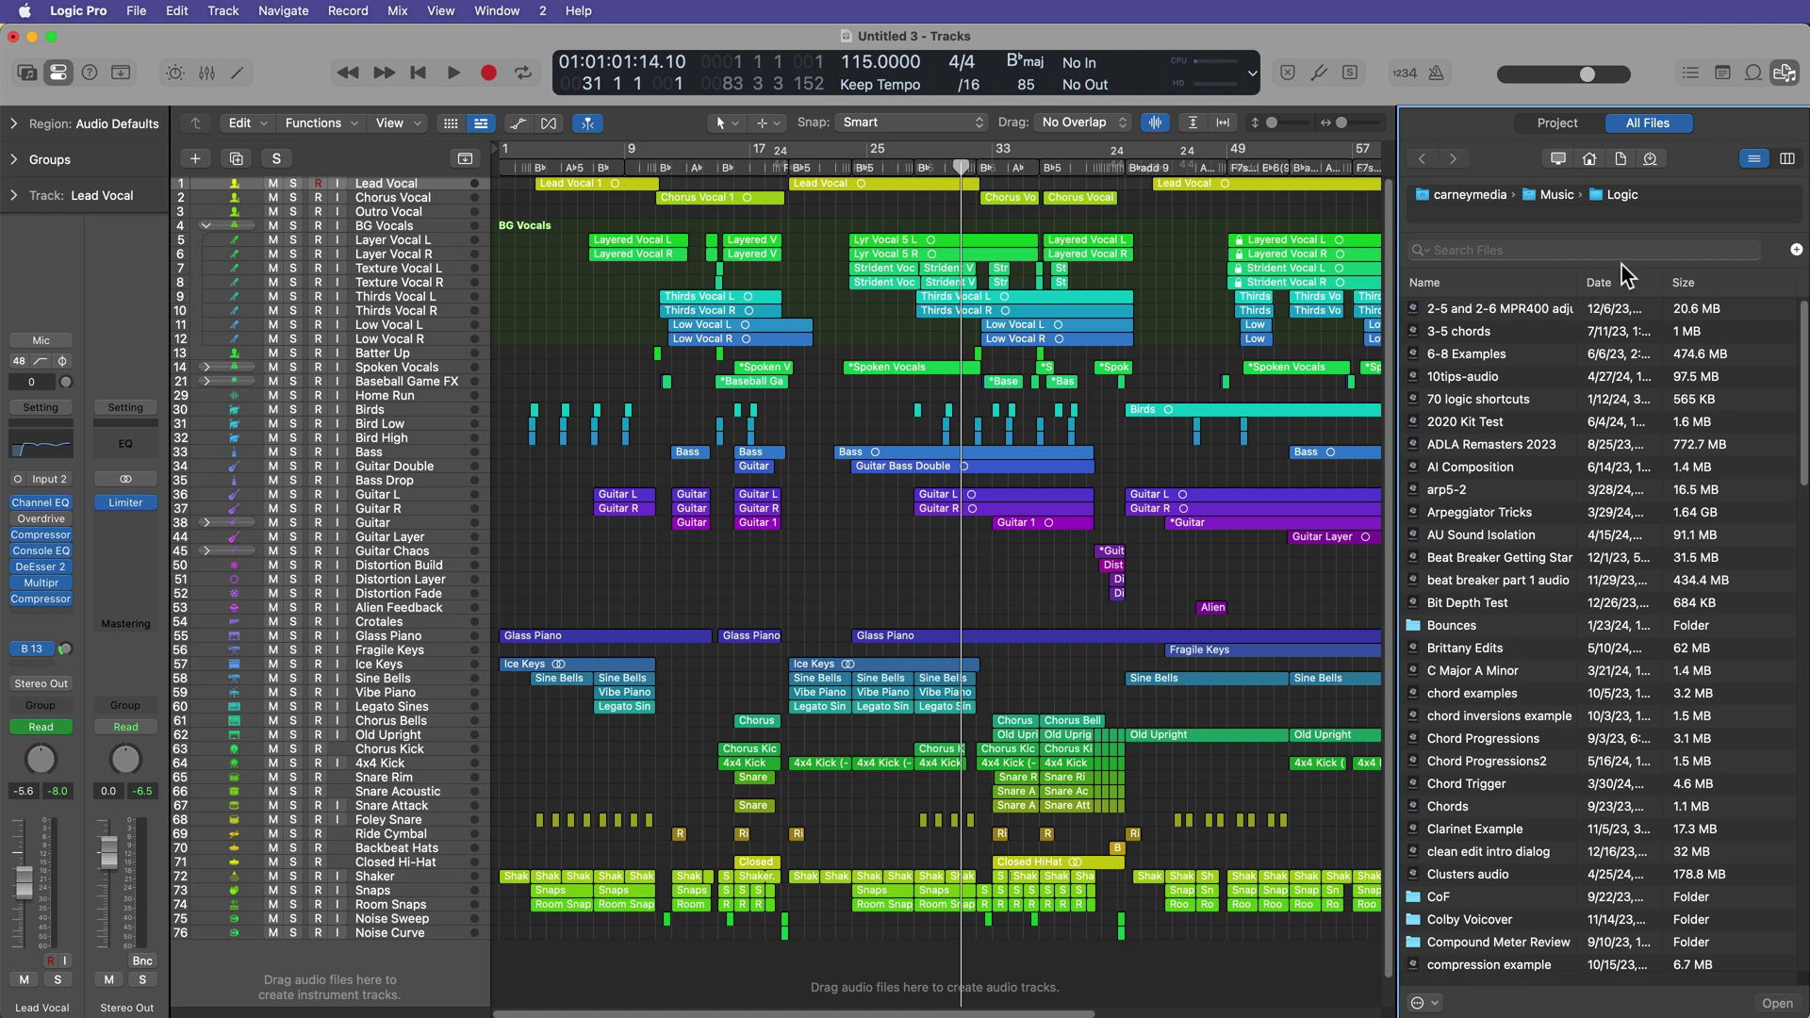
left_click(1586, 126)
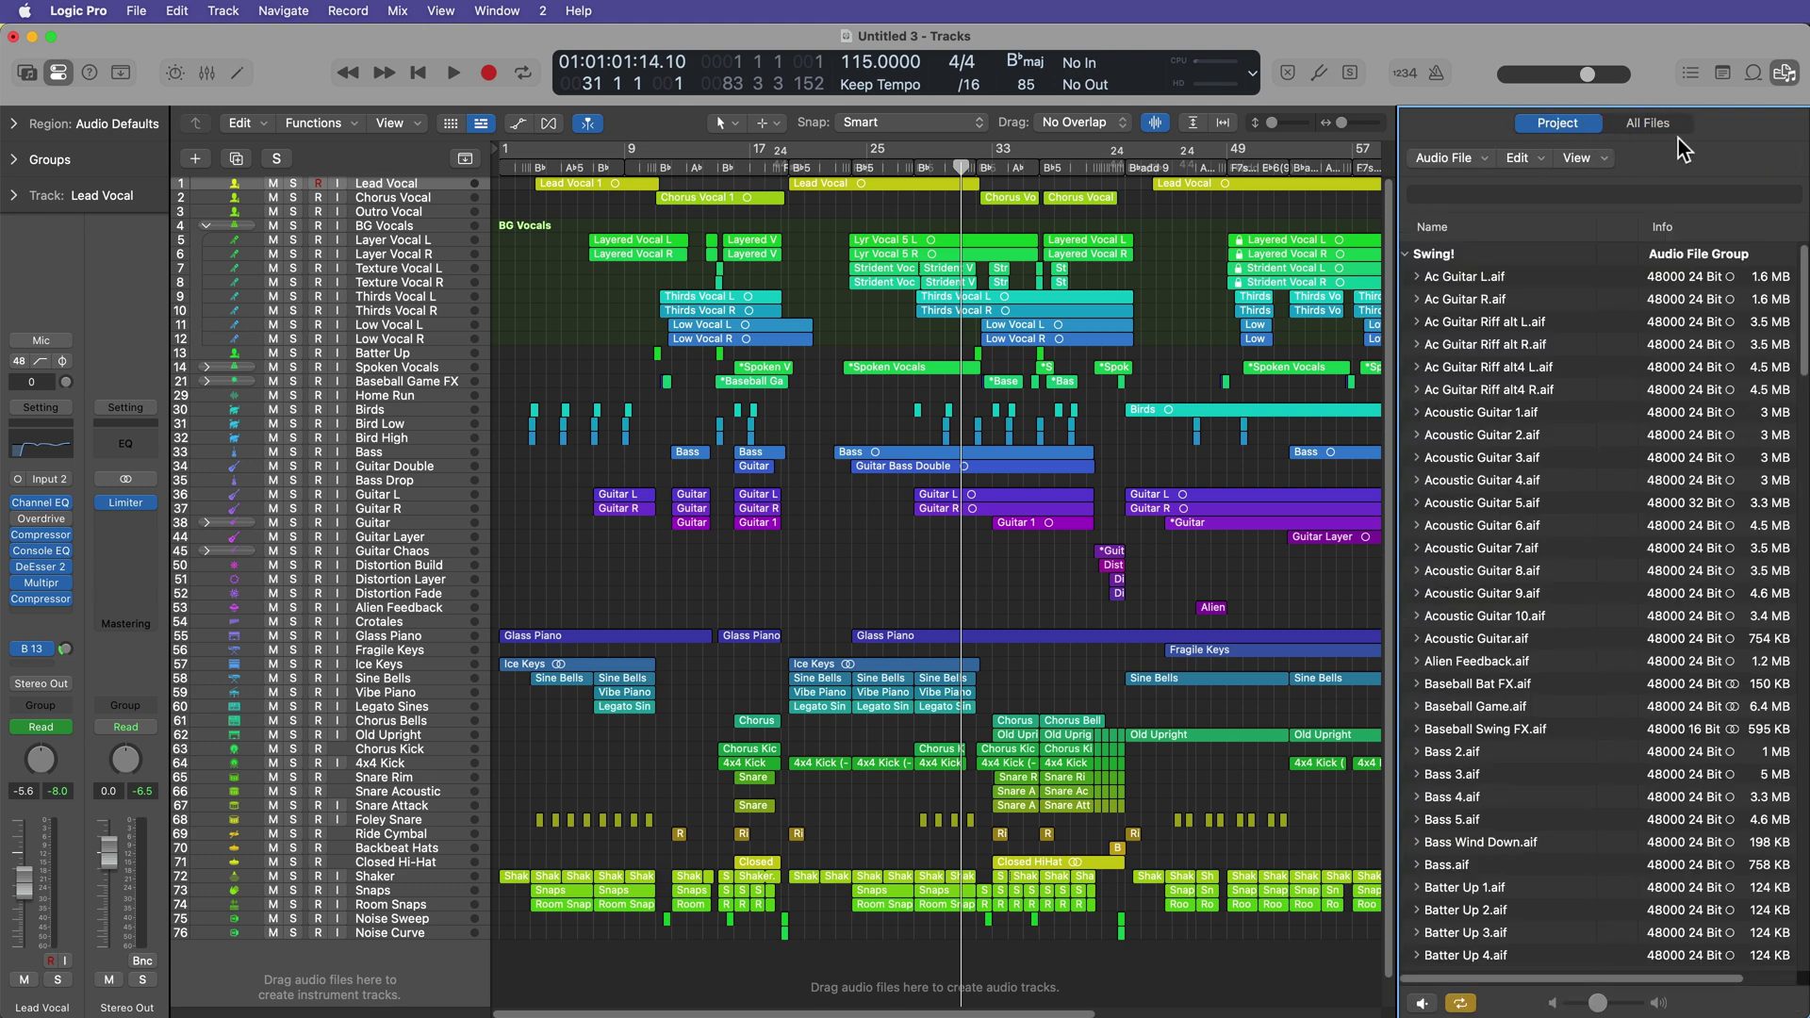
left_click(1784, 72)
key("i")
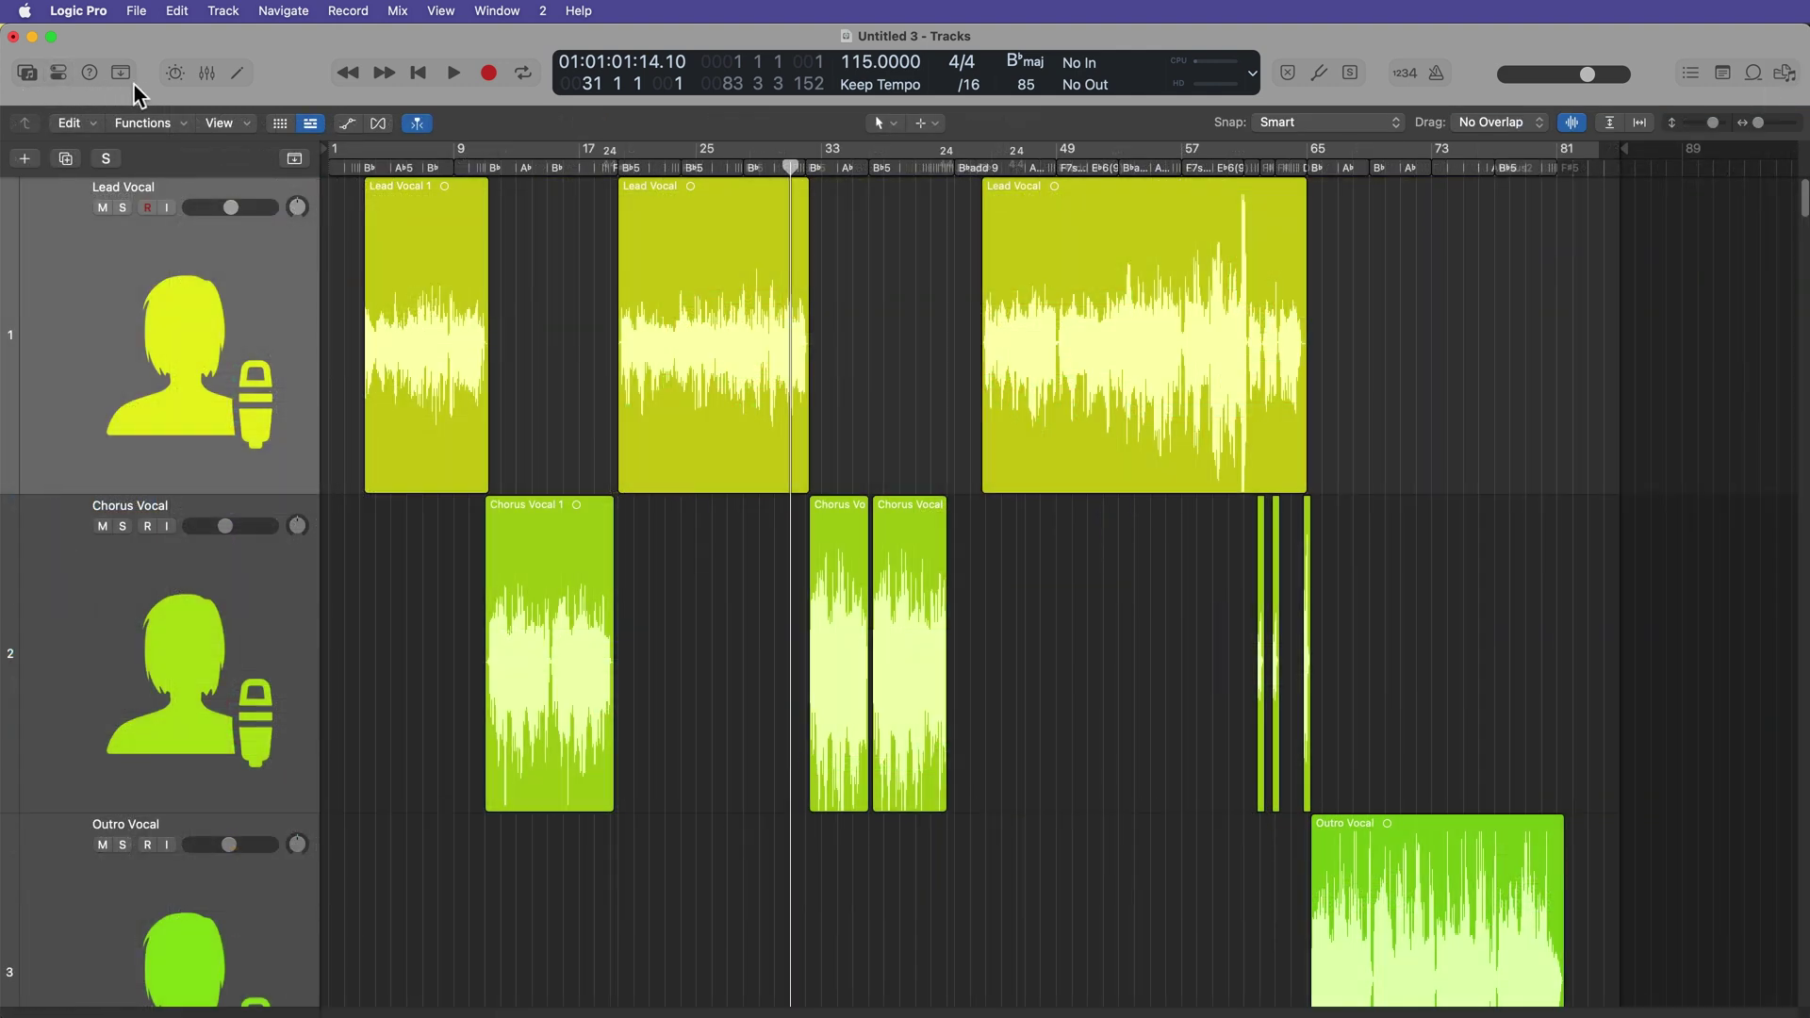
Bring the inspector back, toggling it off and on a few times.
left_click(55, 77)
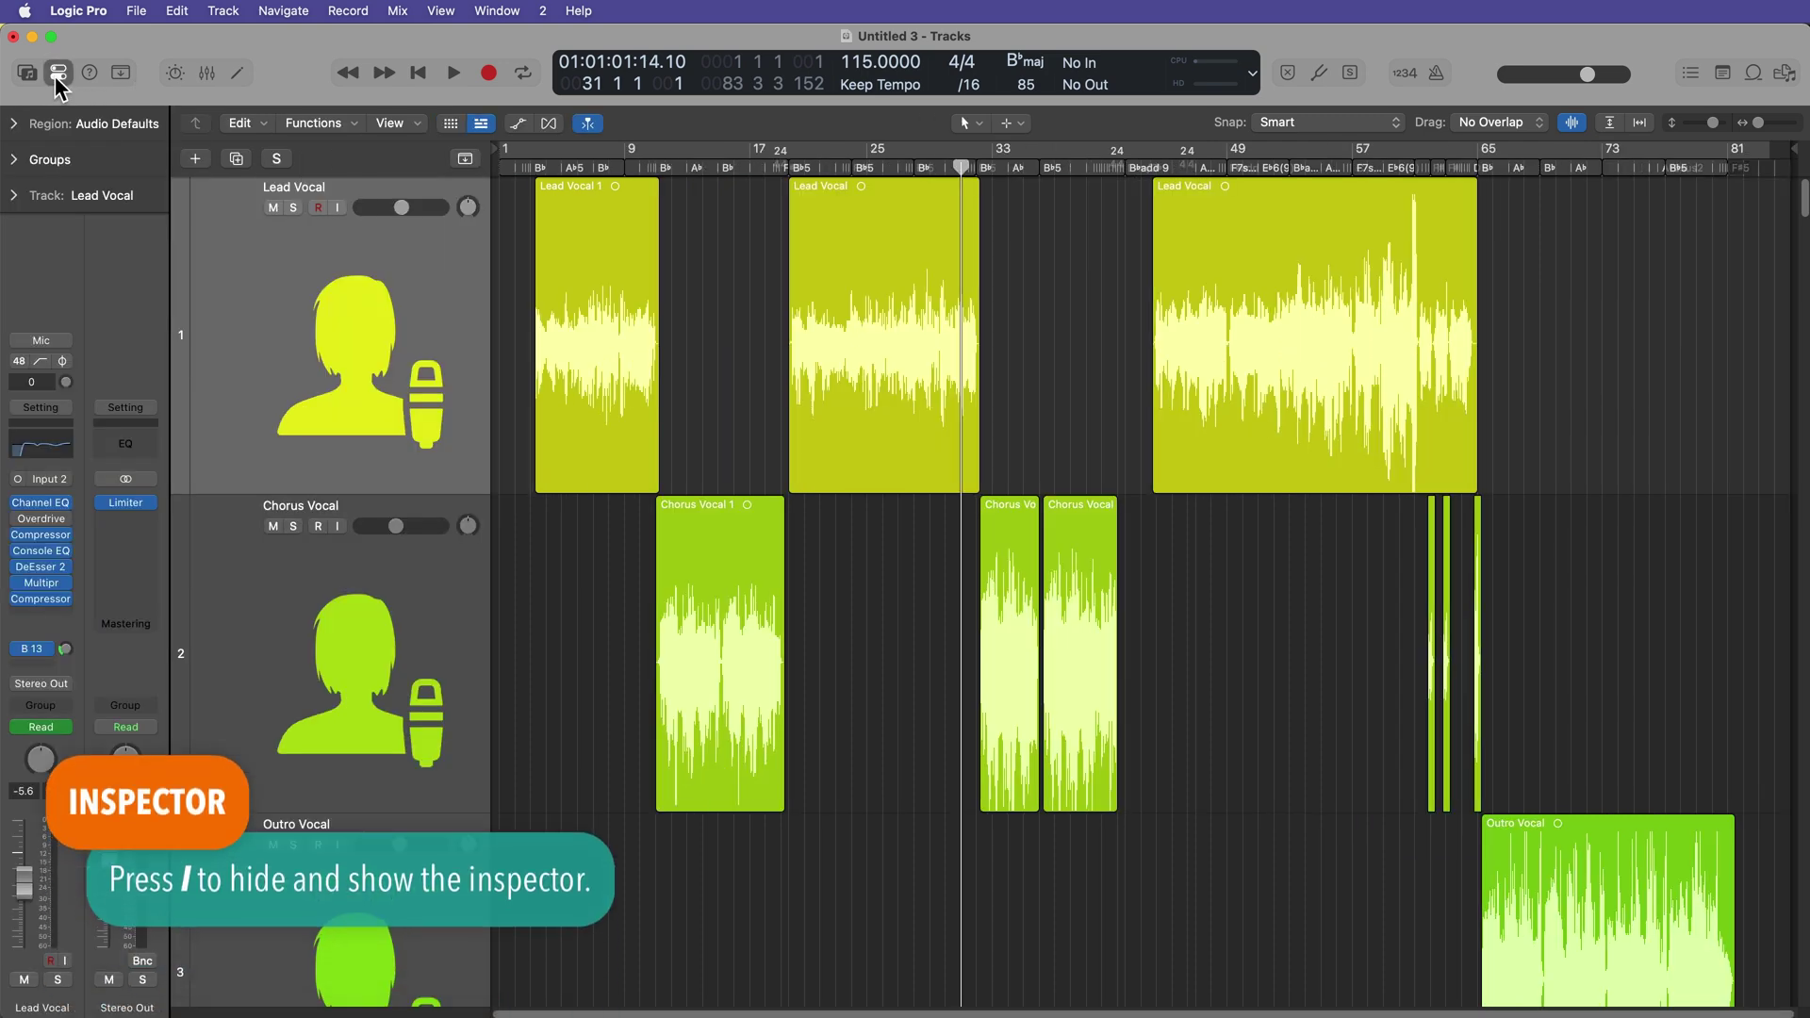
left_click(54, 75)
left_click(55, 76)
left_click(55, 76)
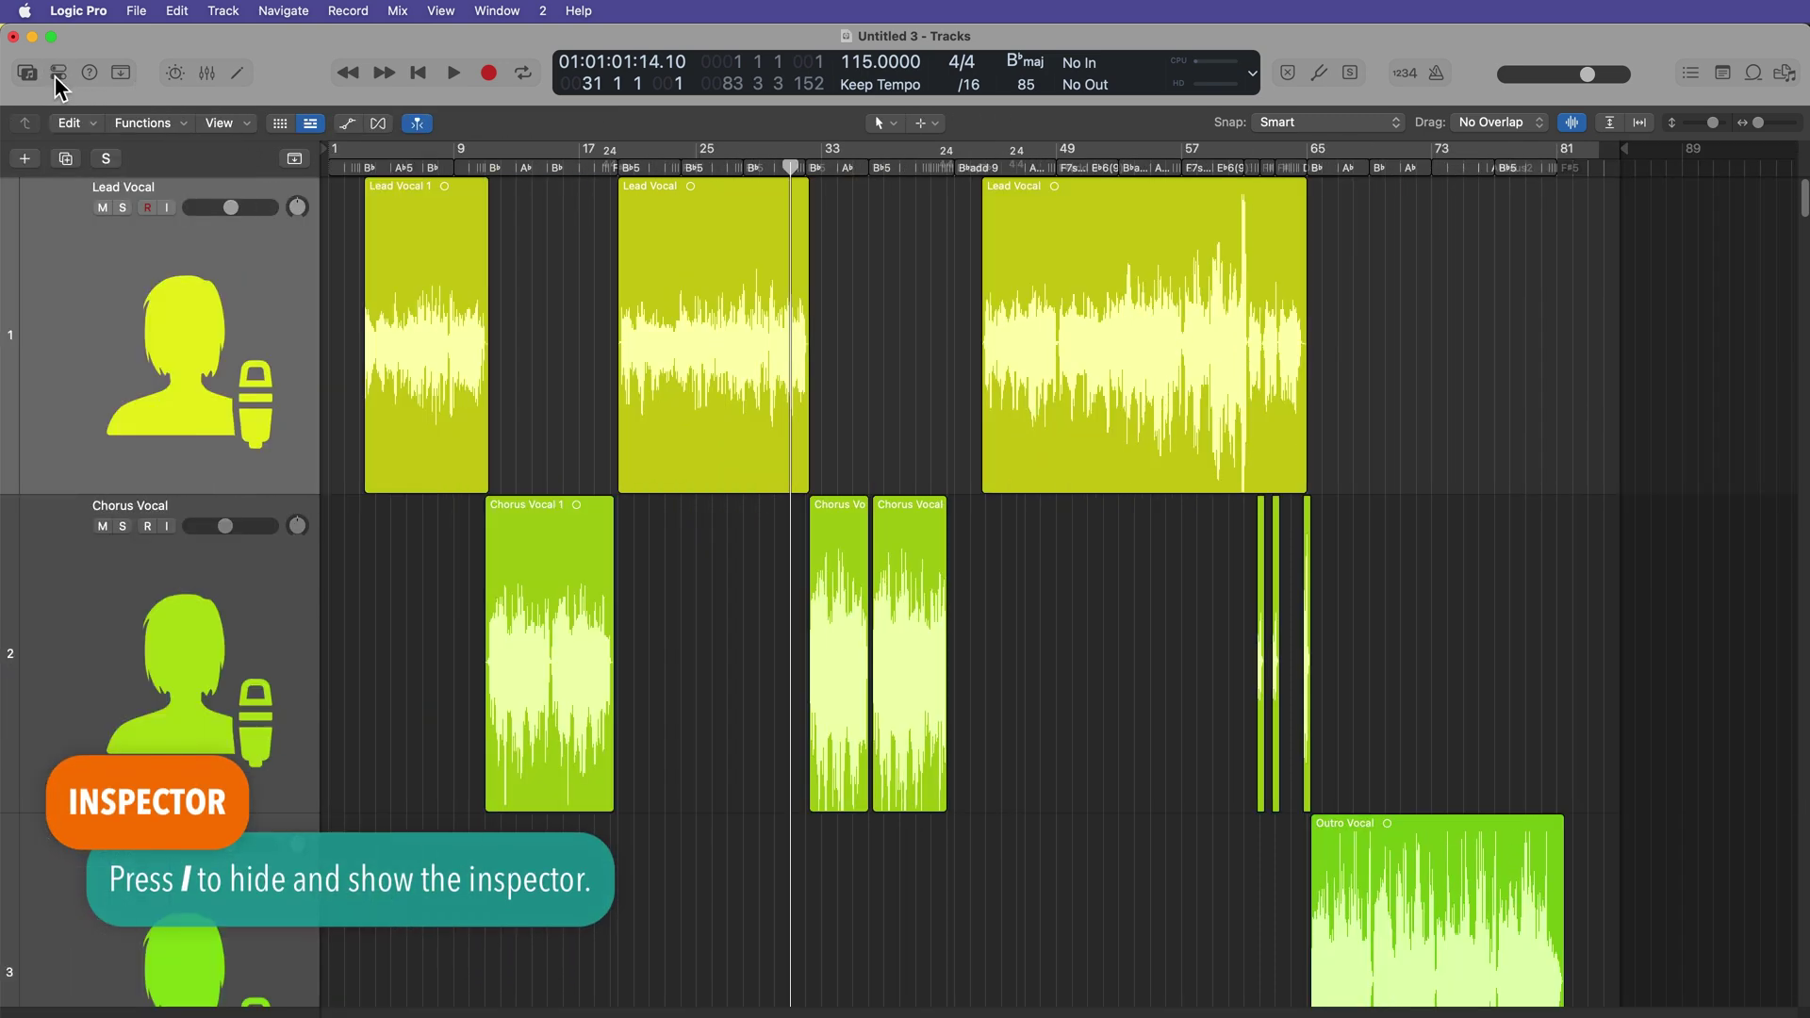
left_click(55, 75)
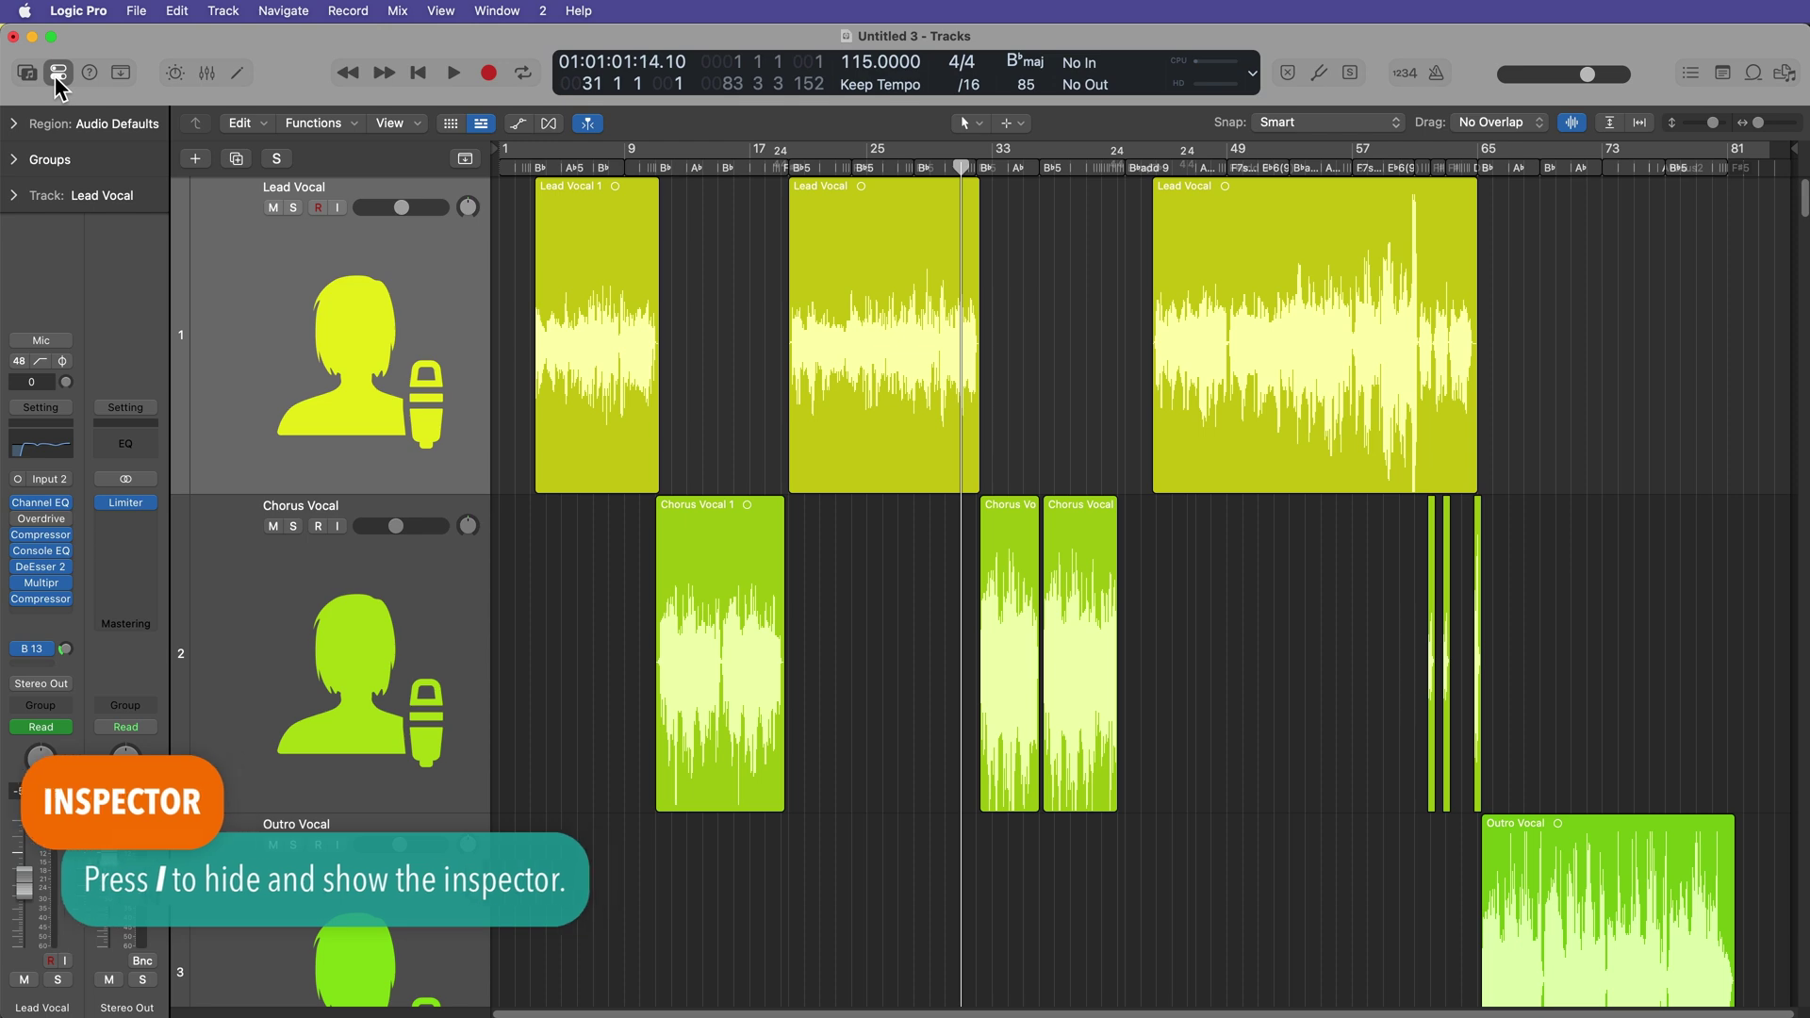
Select the Lead Vocal 1 region and expand the Lead Vocal track settings in the inspector.
left_click(13, 125)
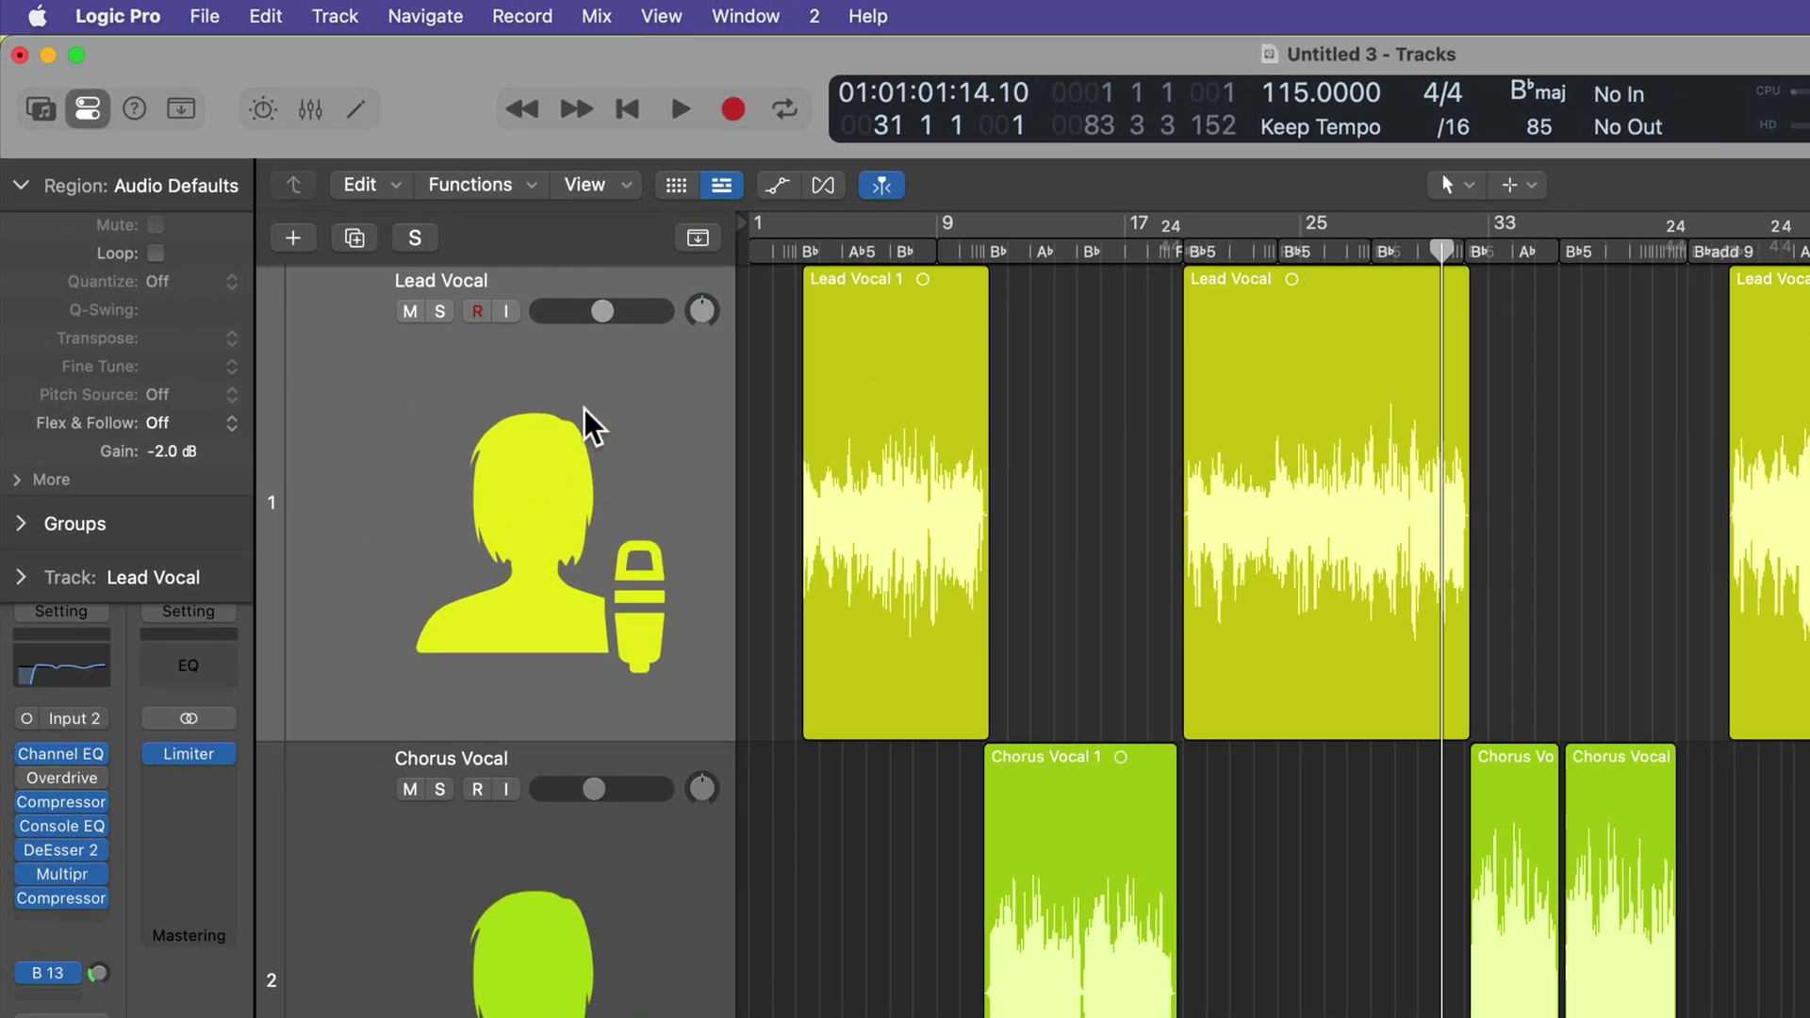
left_click(855, 383)
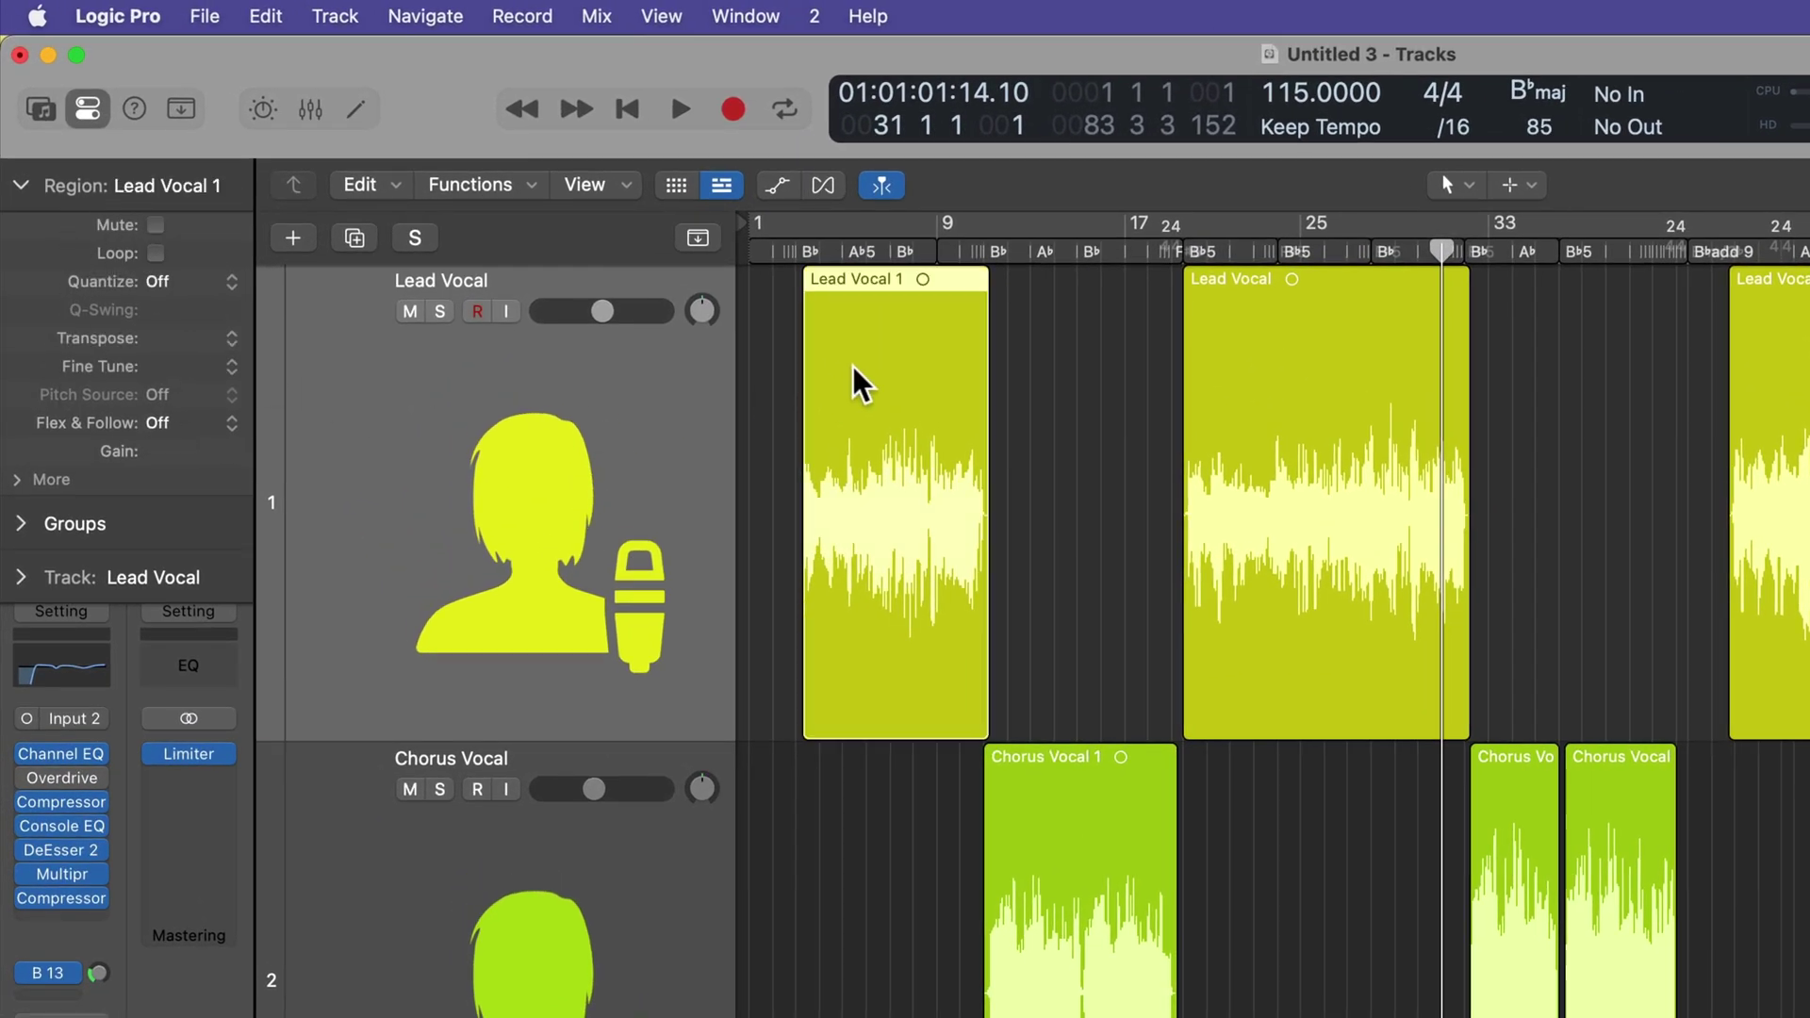
left_click(27, 200)
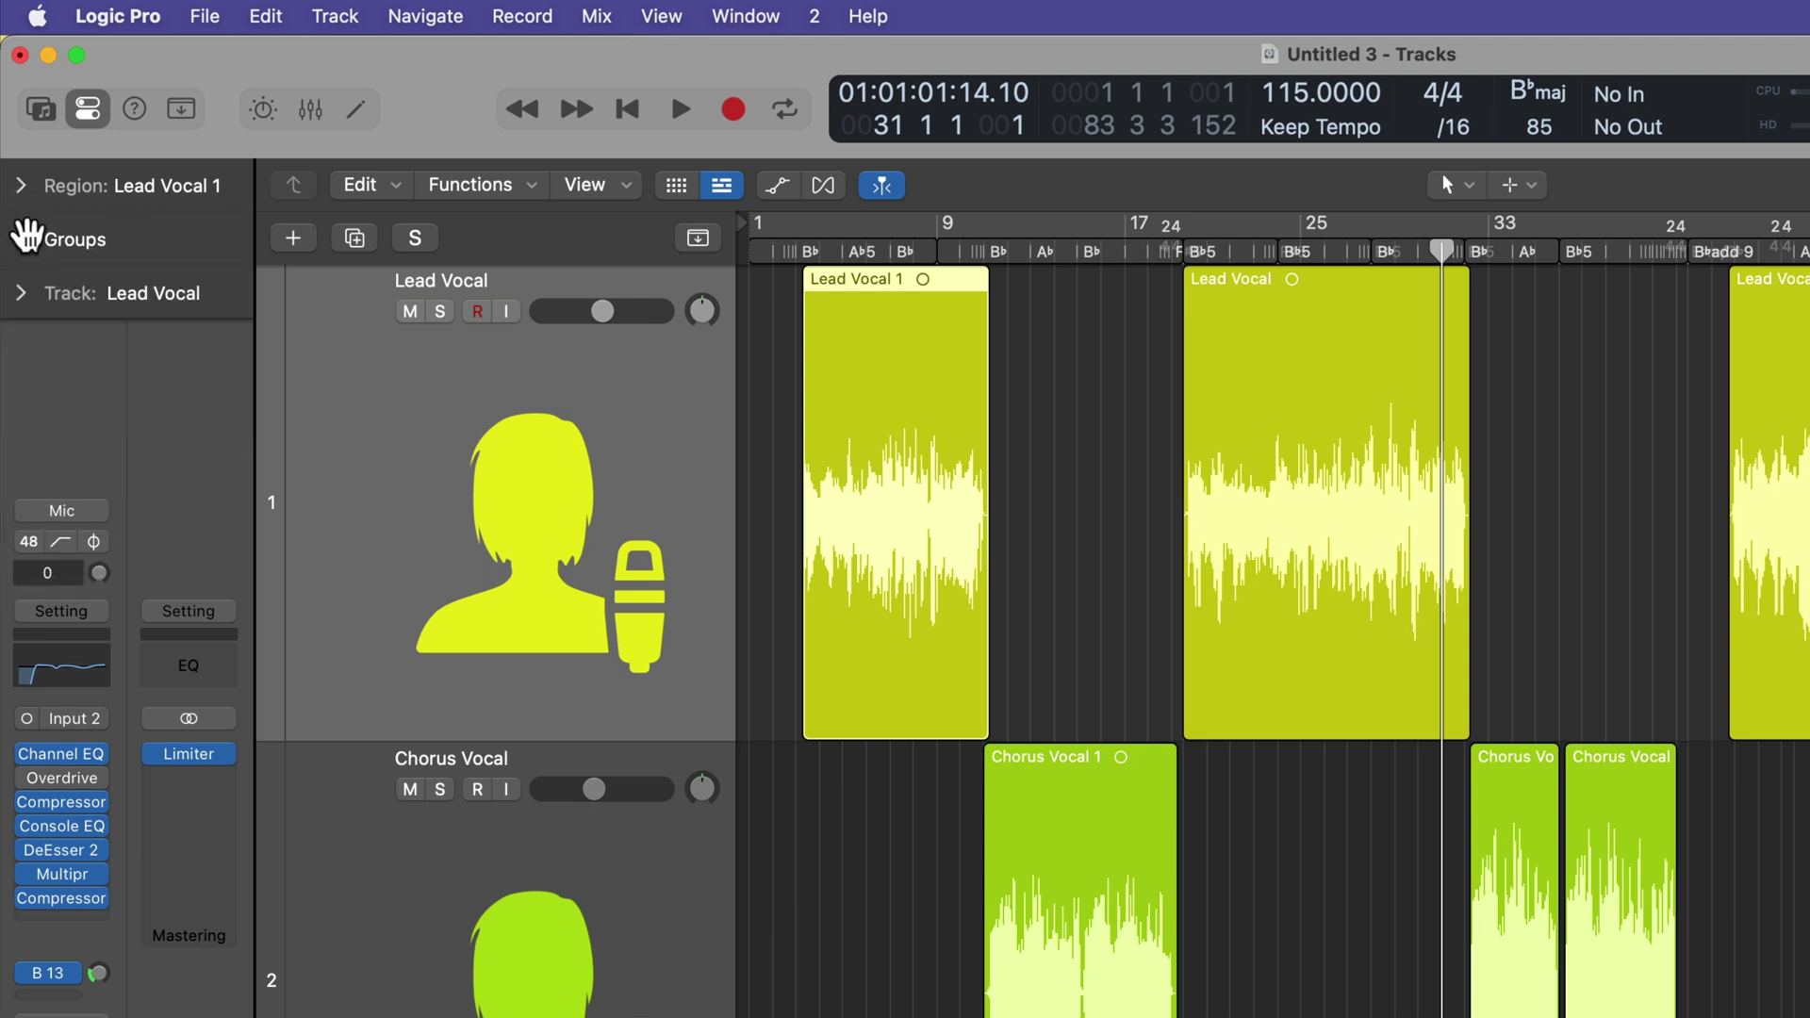
left_click(23, 239)
left_click(24, 240)
left_click(20, 294)
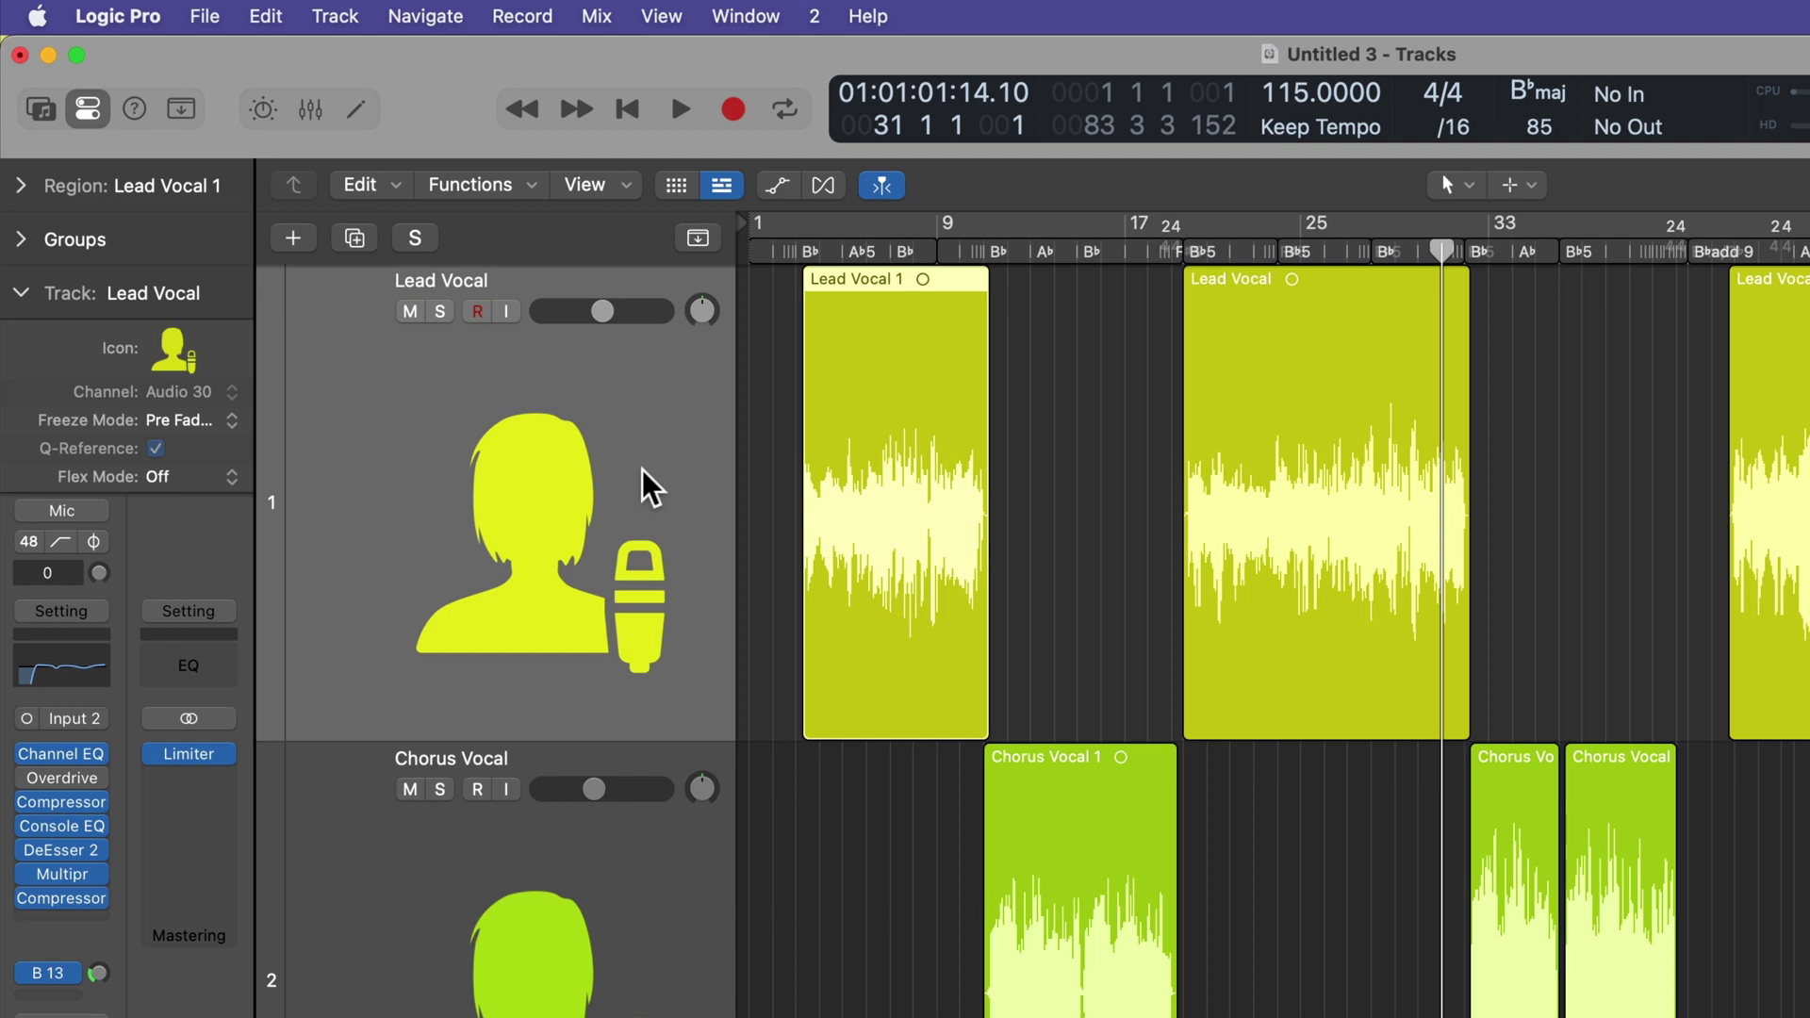
Open Quick Help and set it to display as an Inspector Pane.
left_click(135, 109)
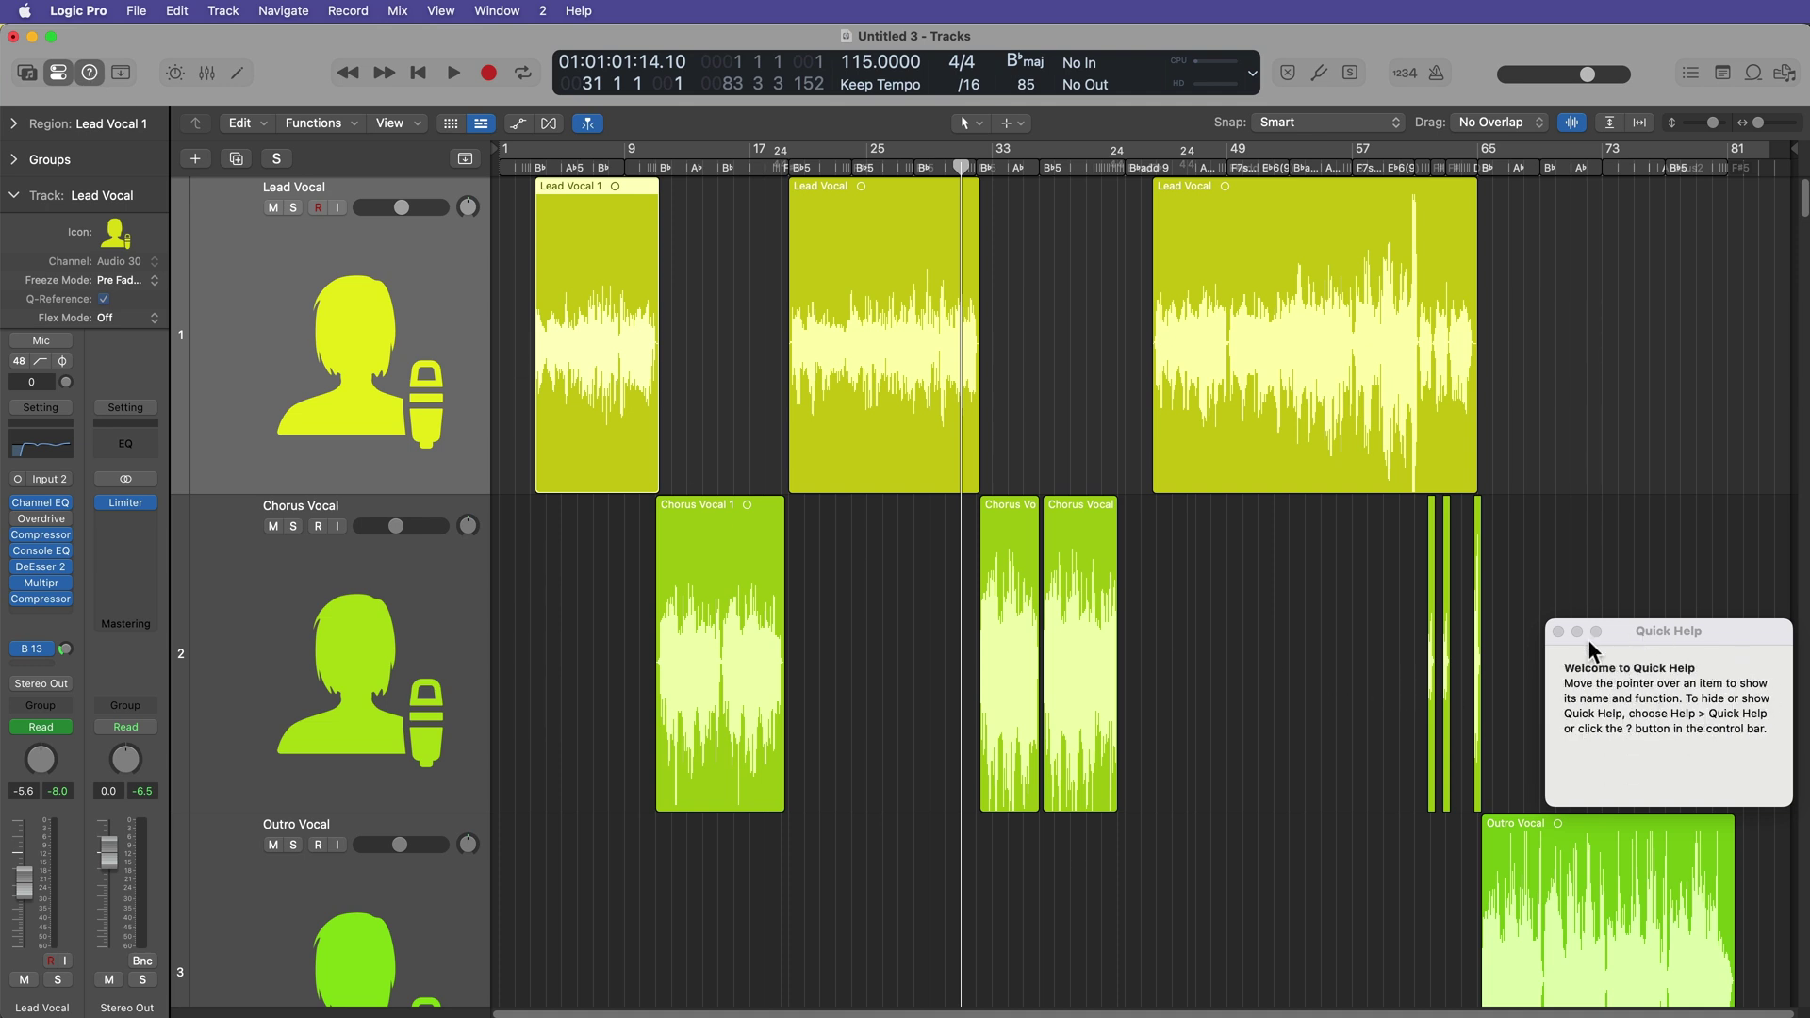
left_click(1558, 633)
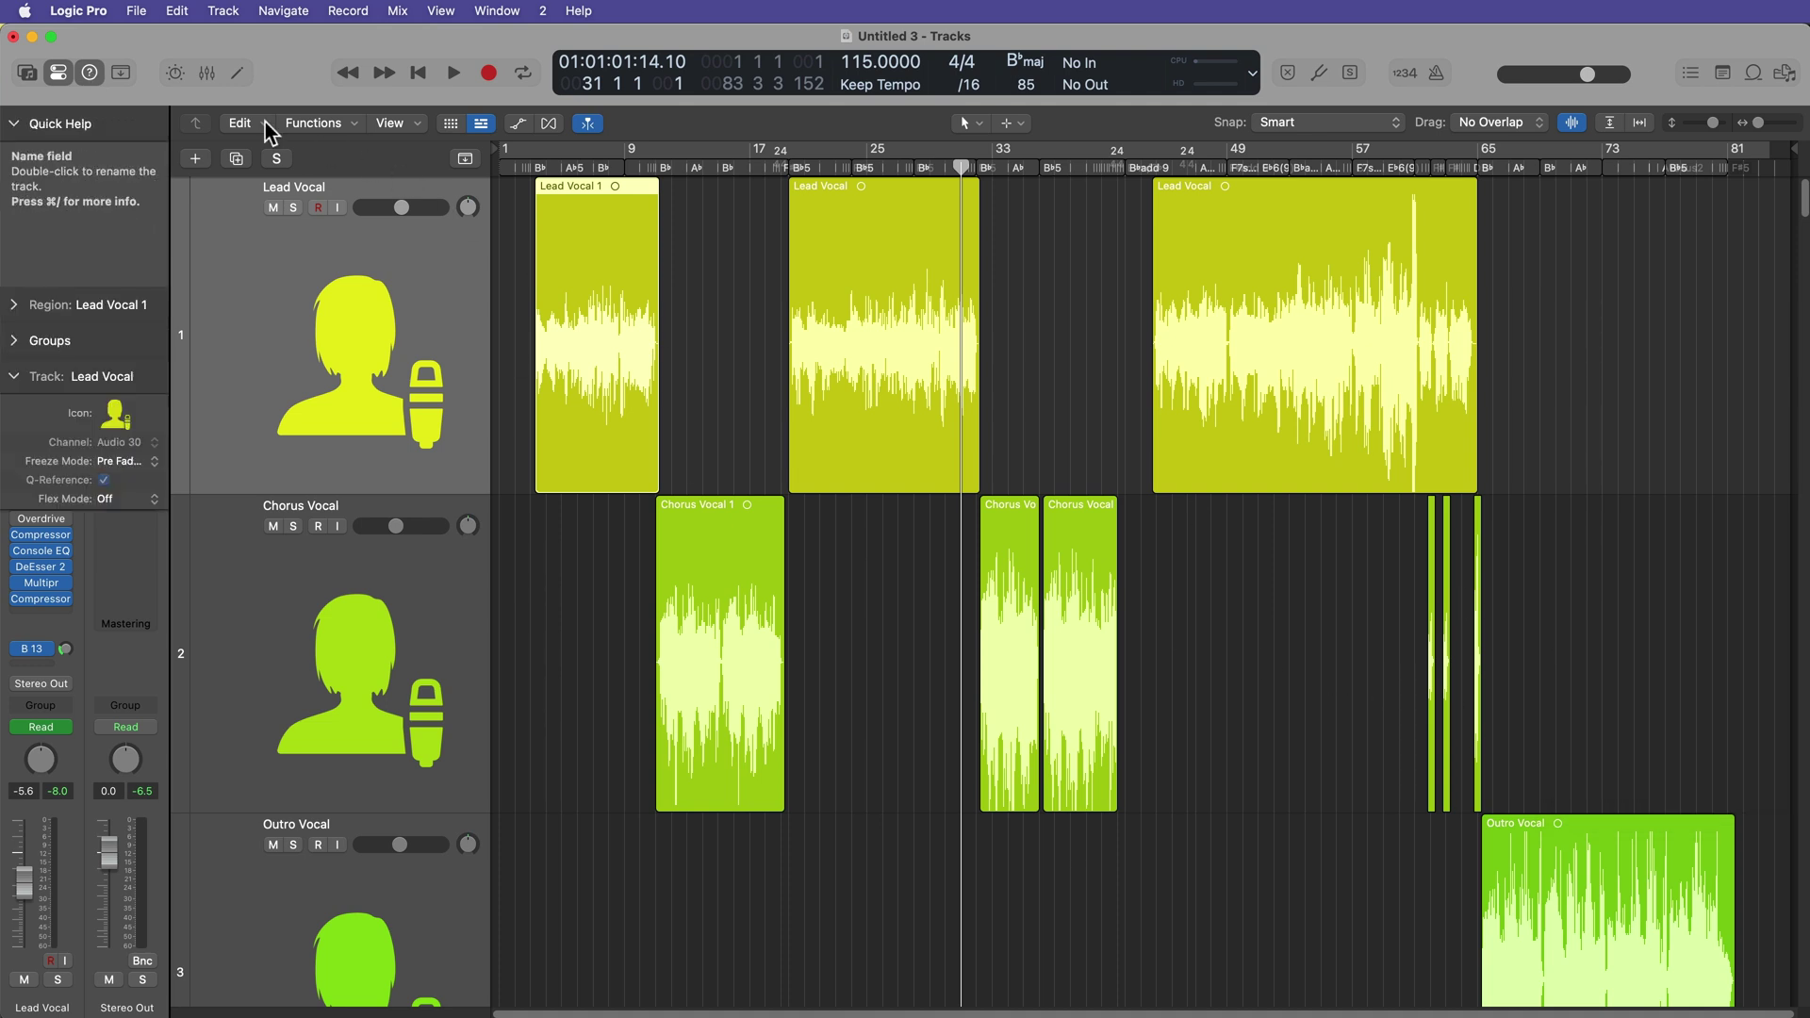
right_click(88, 75)
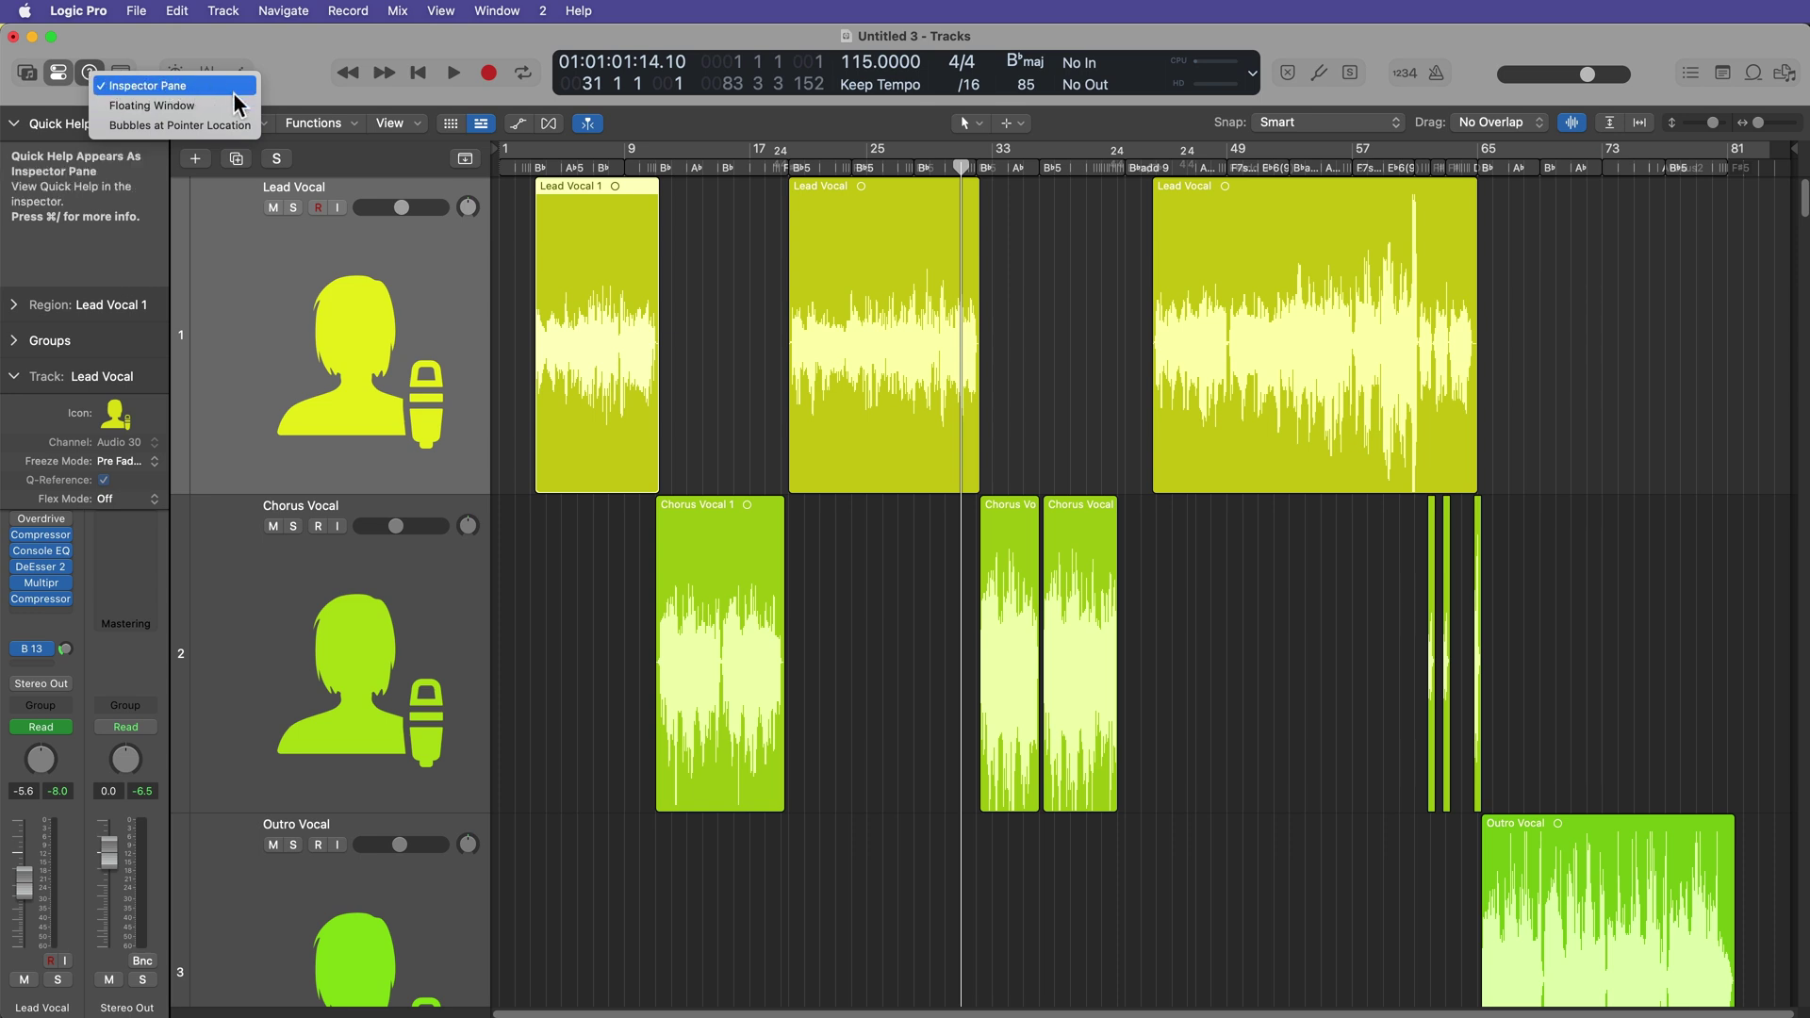
left_click(183, 81)
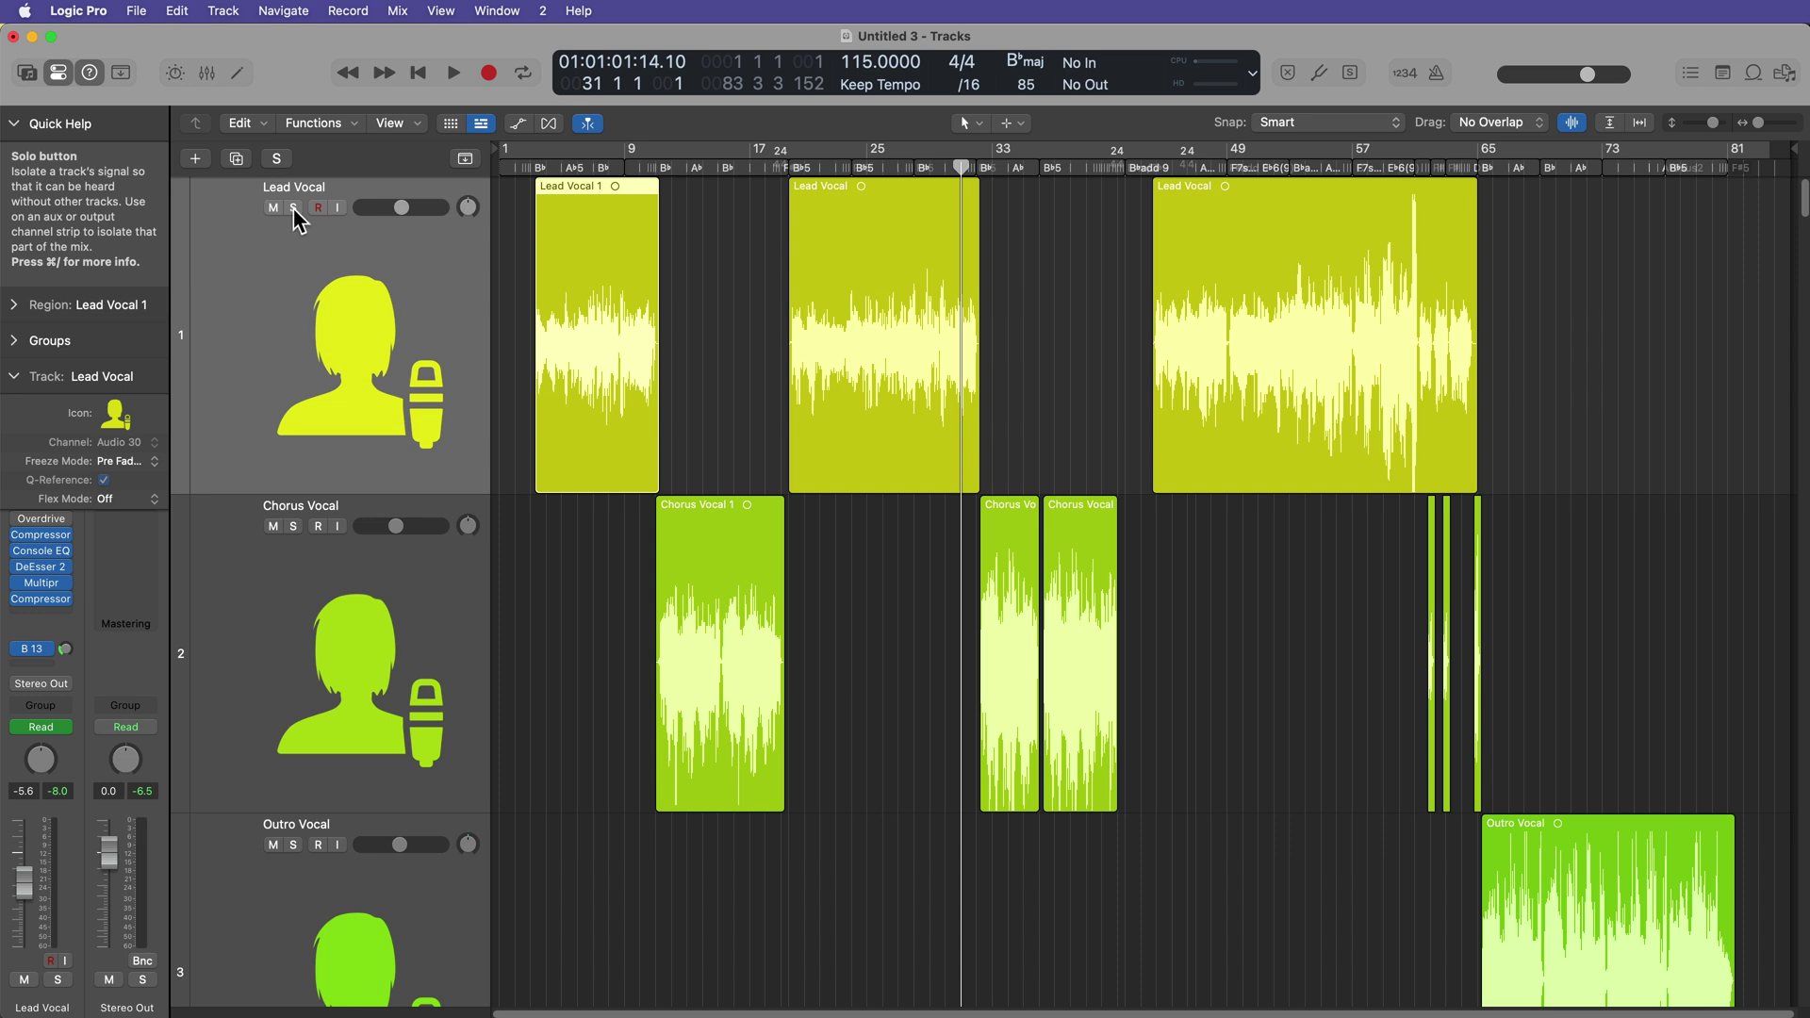
Turn off Quick Help, then bring the Lead Vocal fader to -3.7 dB and its pan to +21.
left_click(46, 126)
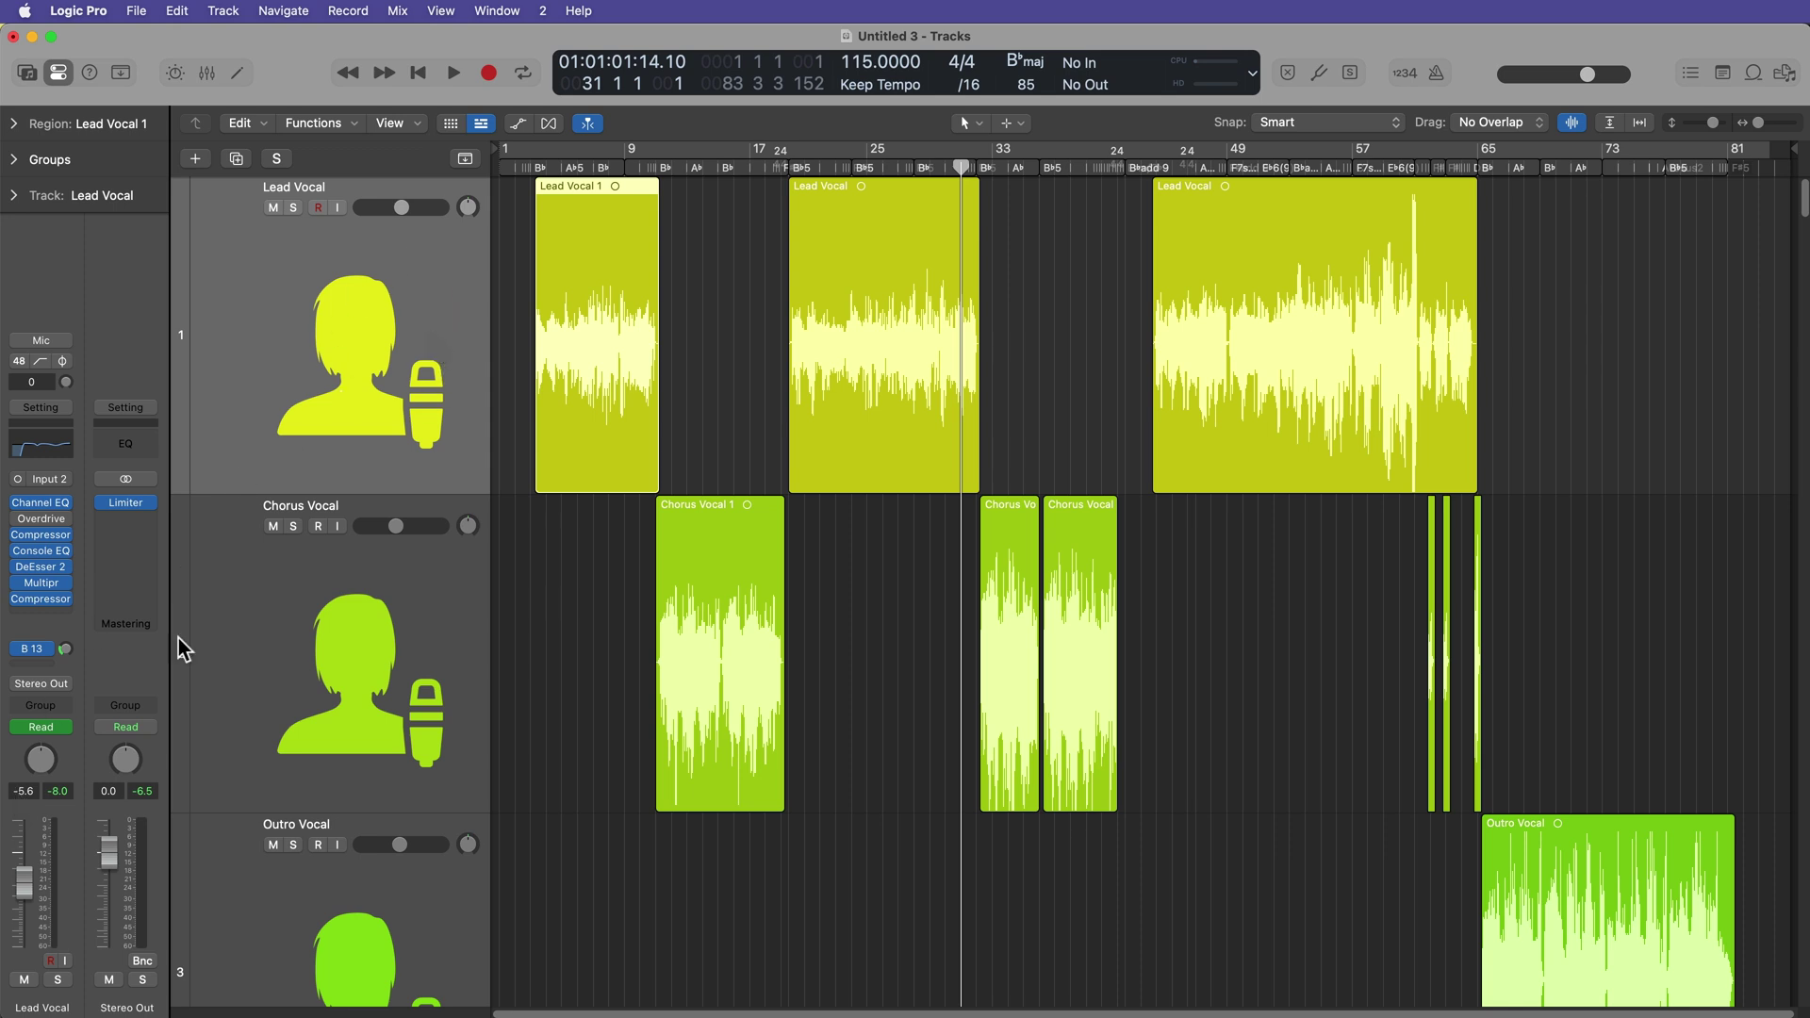
mouse_move(24, 883)
left_mouse_down()
mouse_move(24, 851)
mouse_move(23, 869)
left_mouse_up()
left_click_drag(40, 758, 40, 744)
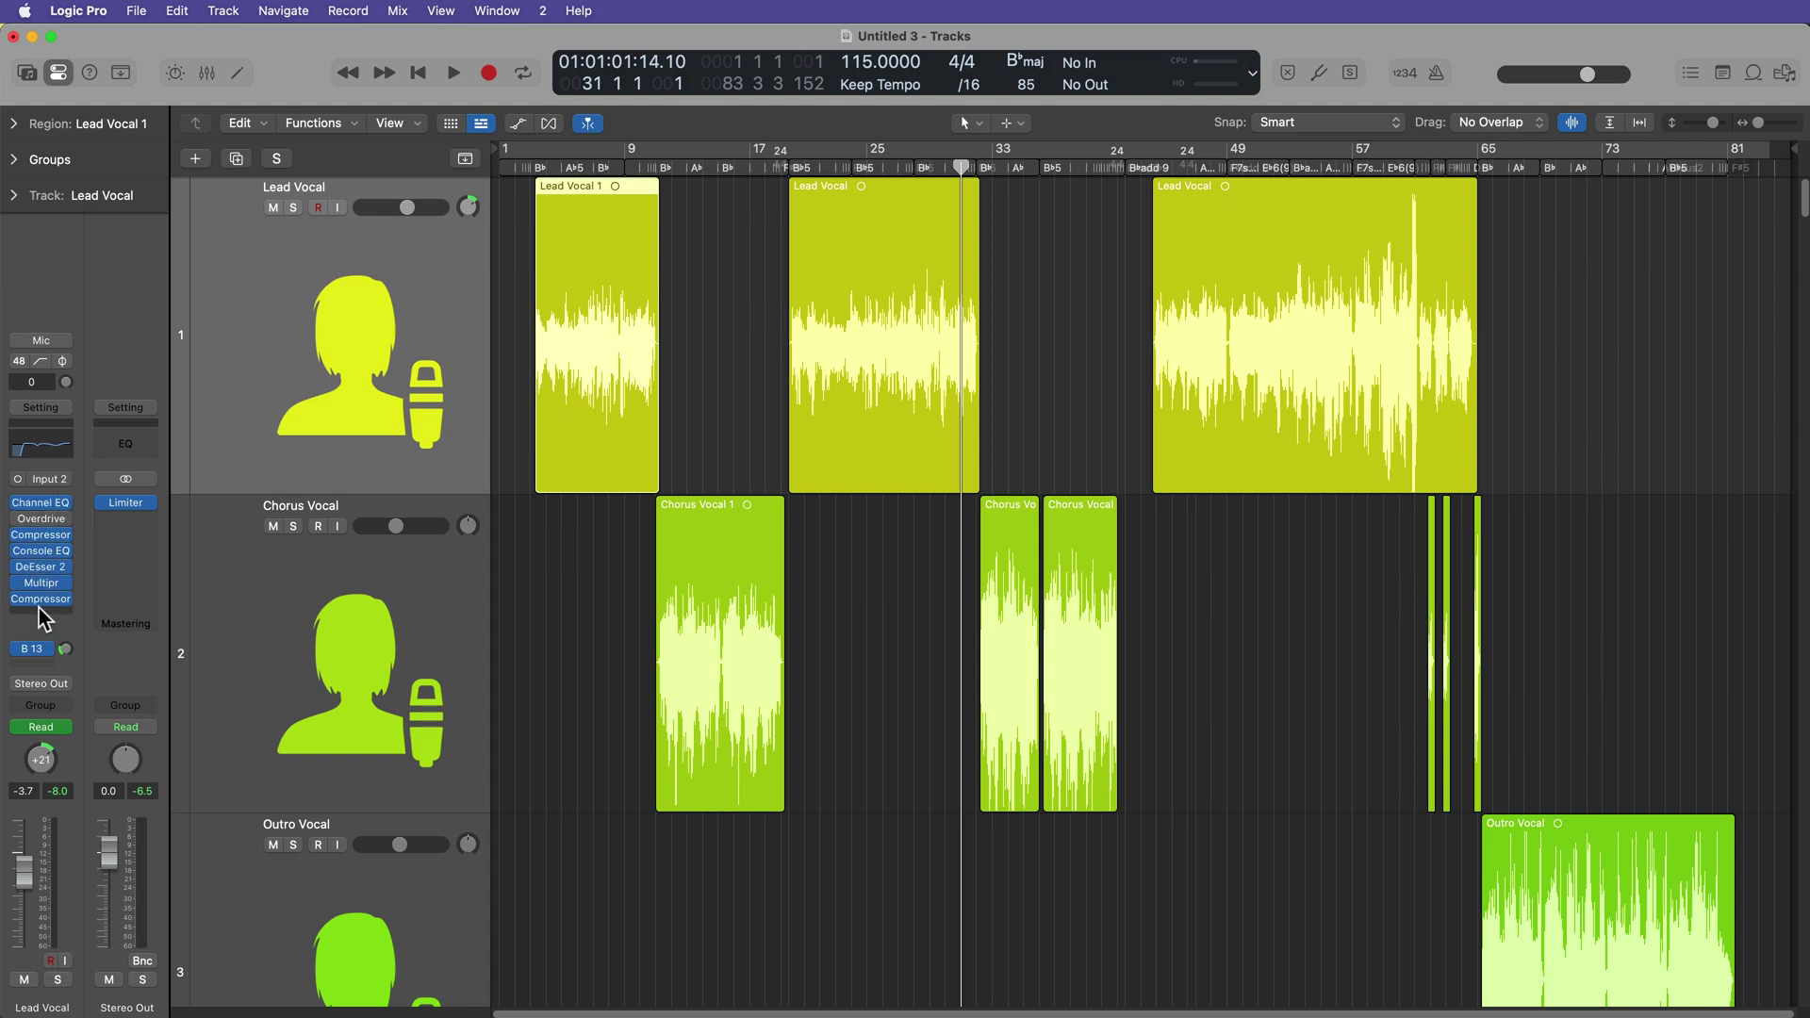
scroll(380, 618, "down", 10)
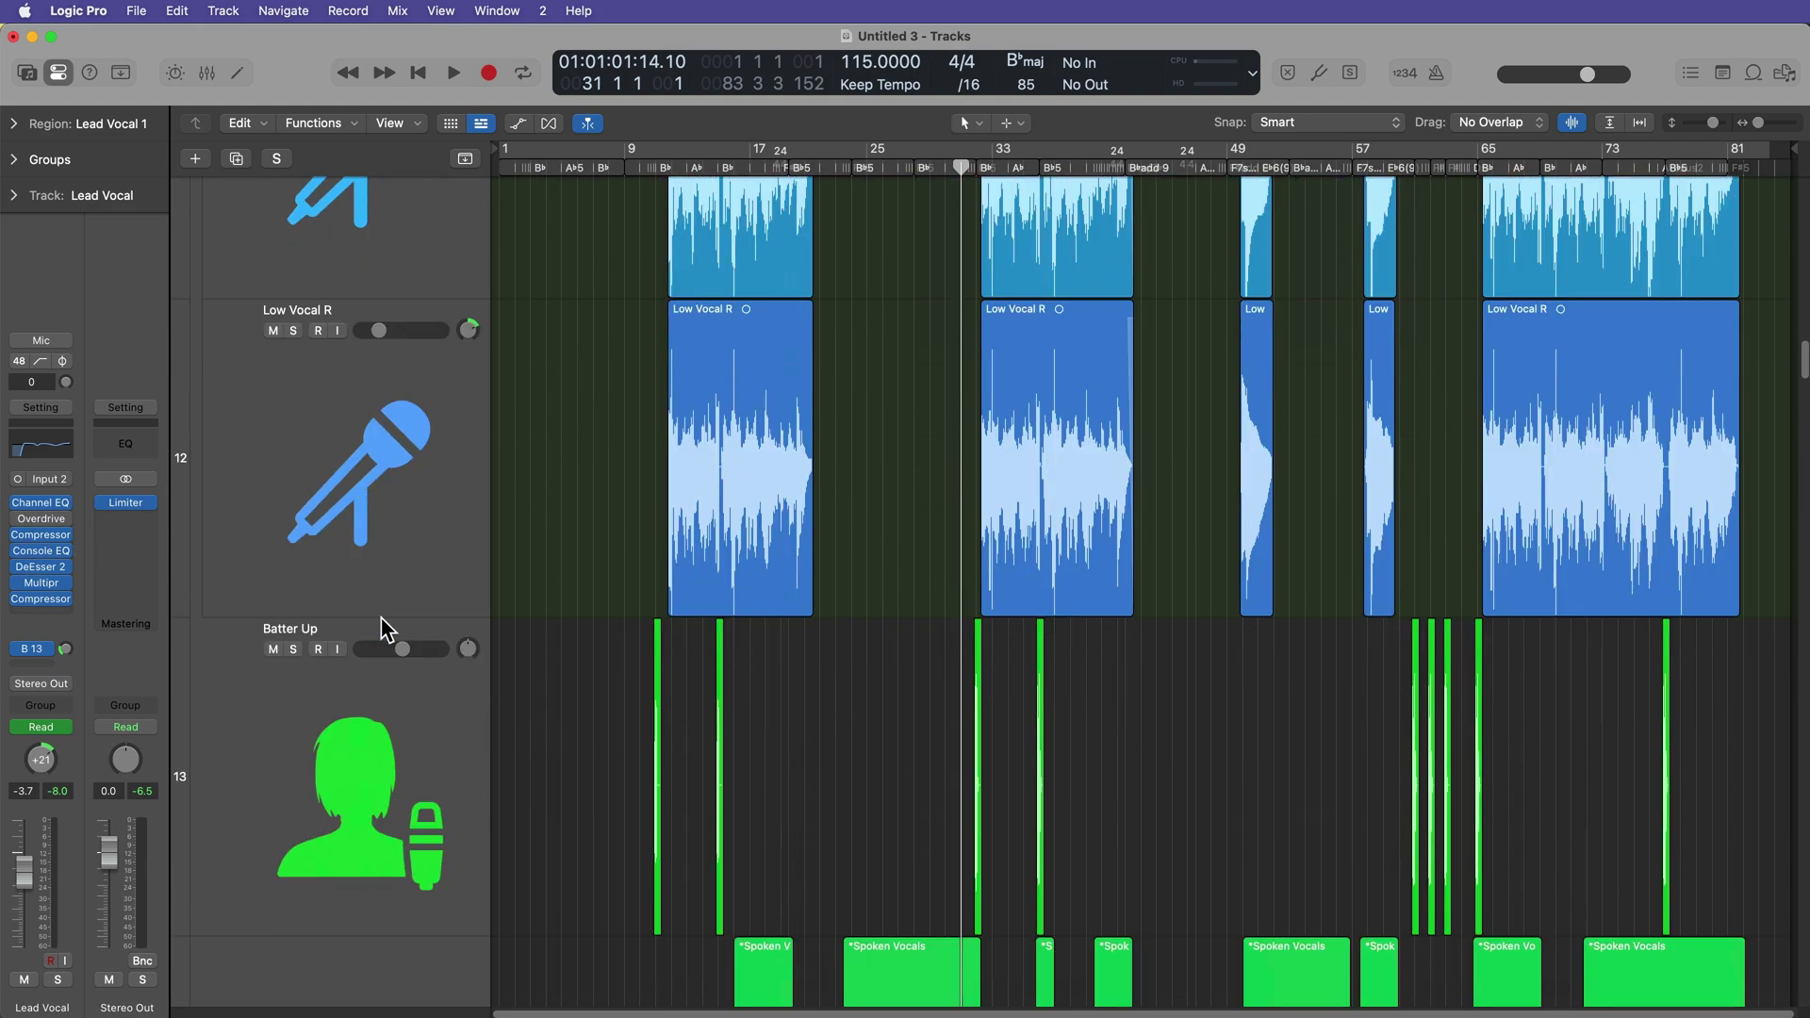
scroll(381, 620, "down", 15)
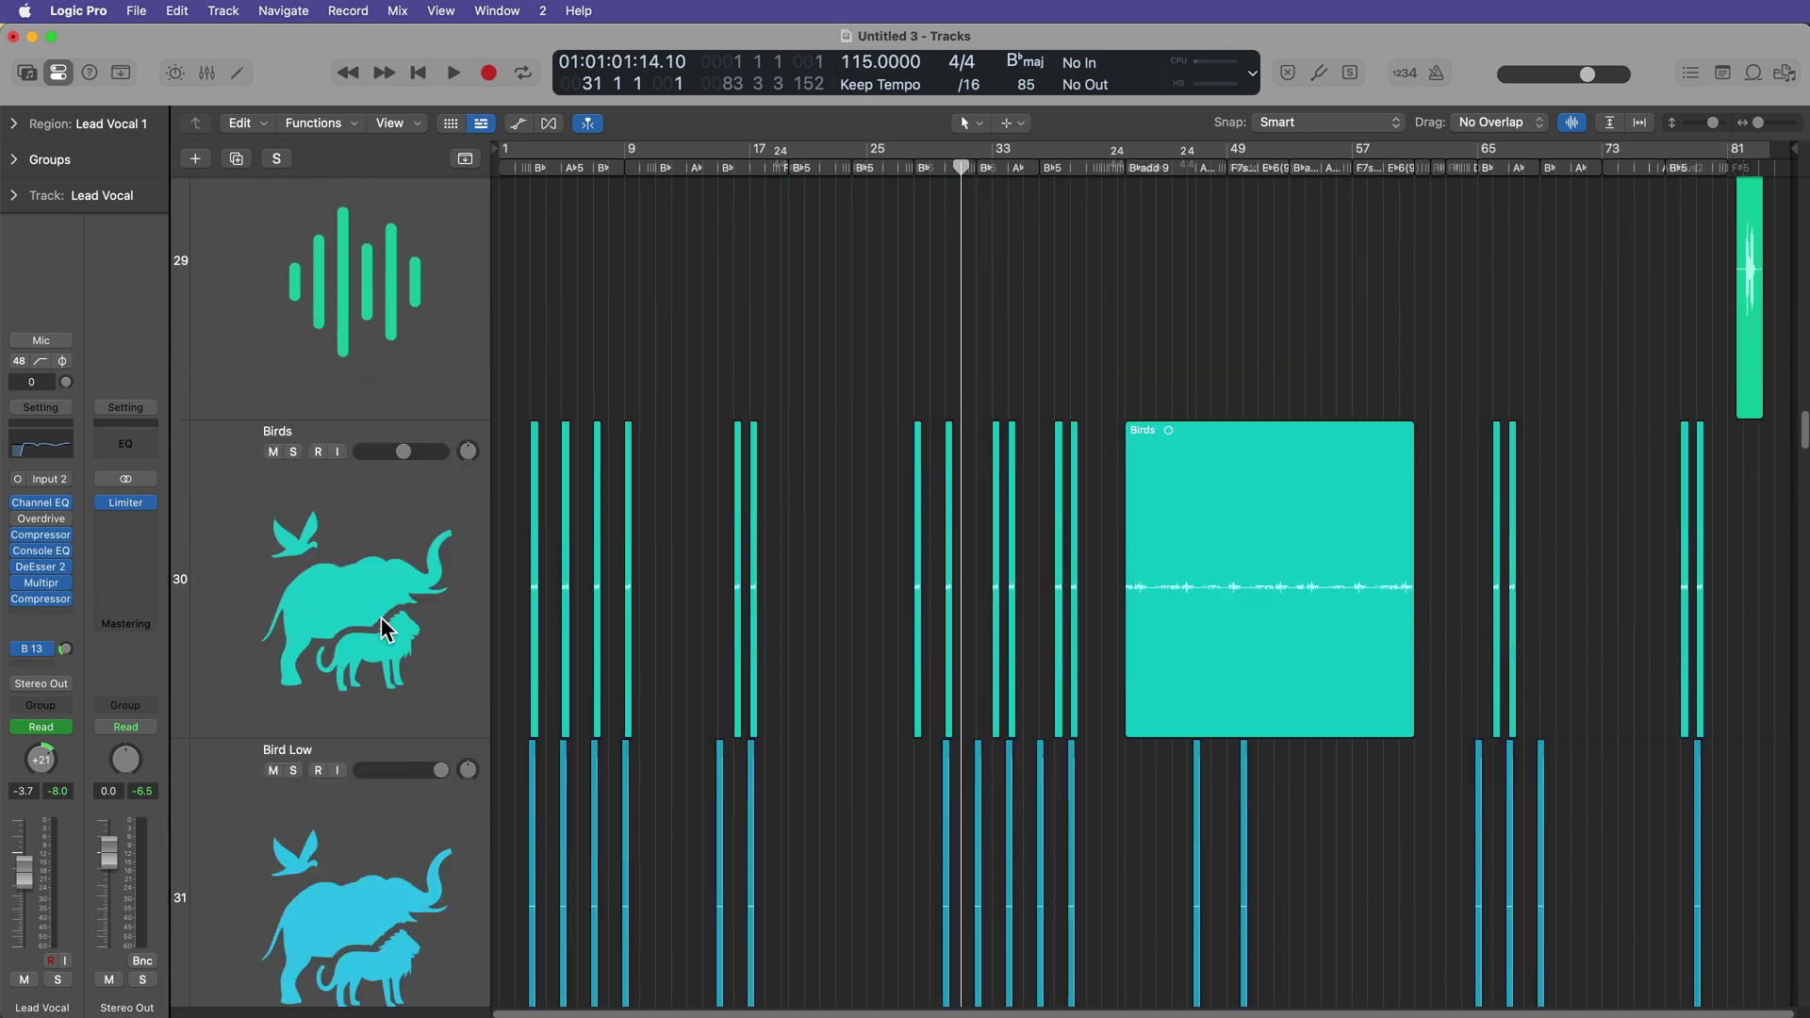
Select the Glass Piano track and inspect its Q-Sampler instrument in Quick Sampler, then close it.
scroll(381, 616, "down", 20)
left_click(394, 272)
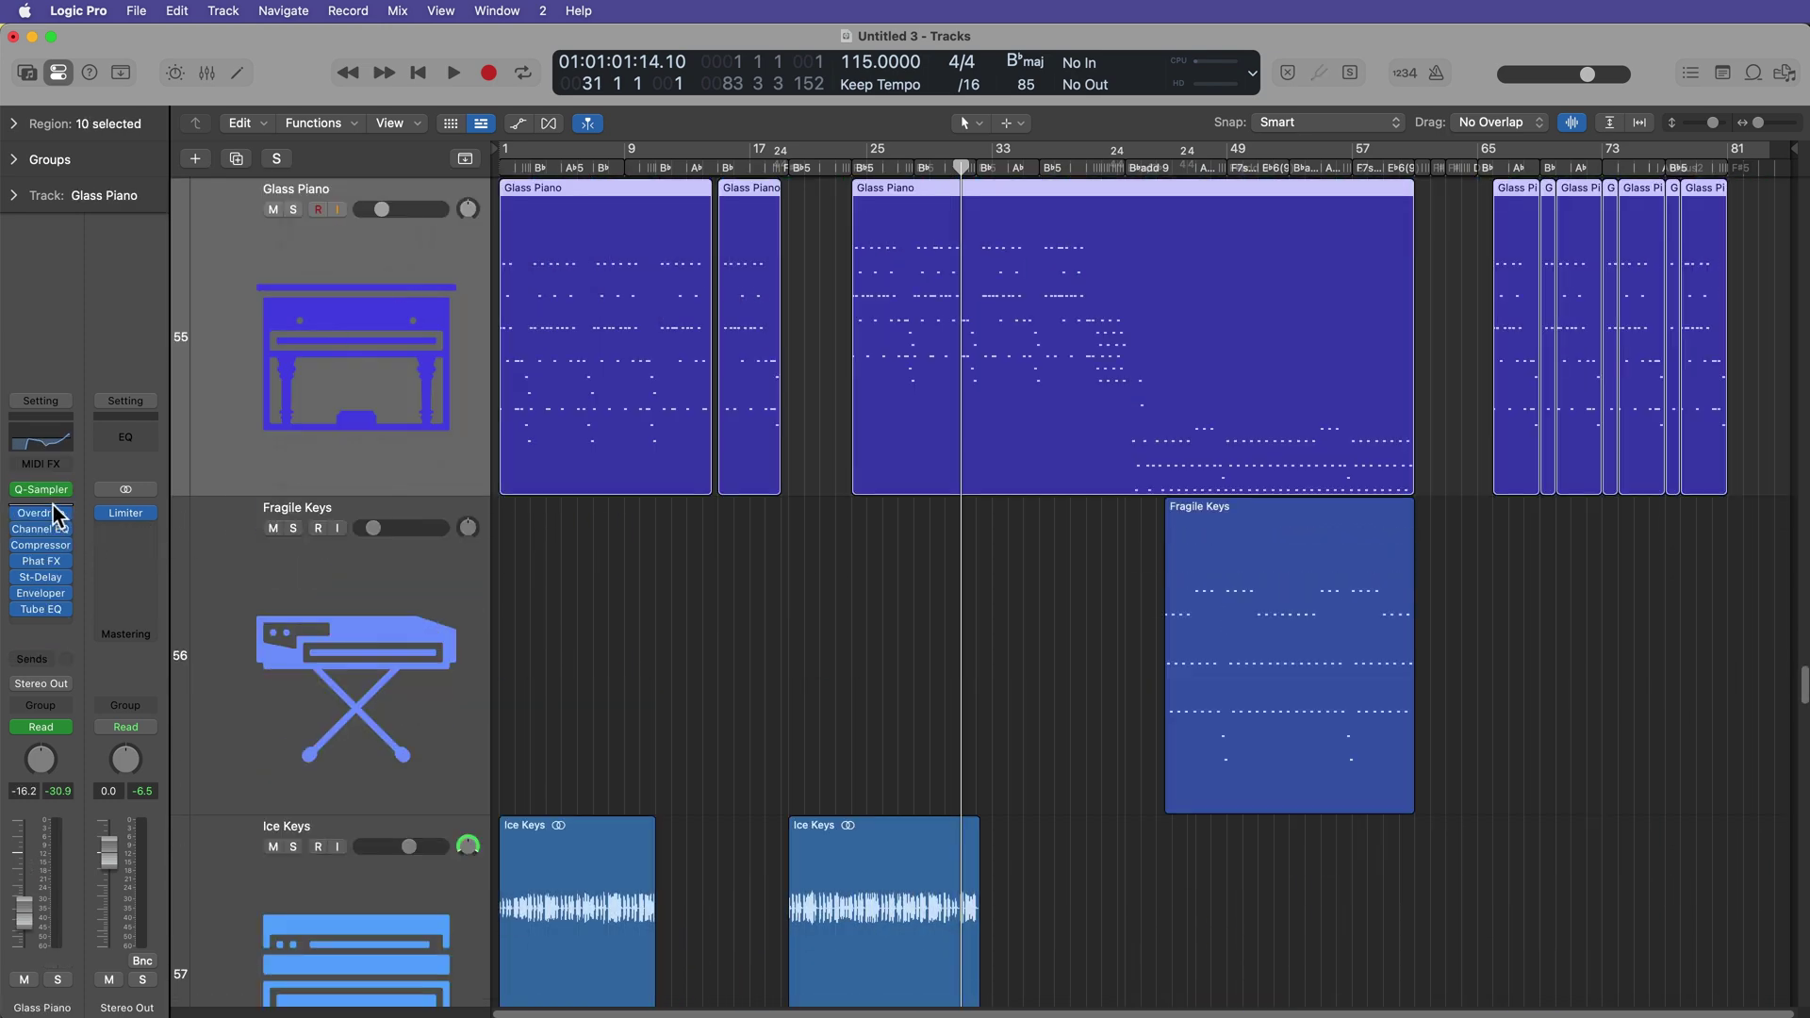
mouse_move(52, 516)
left_click(41, 490)
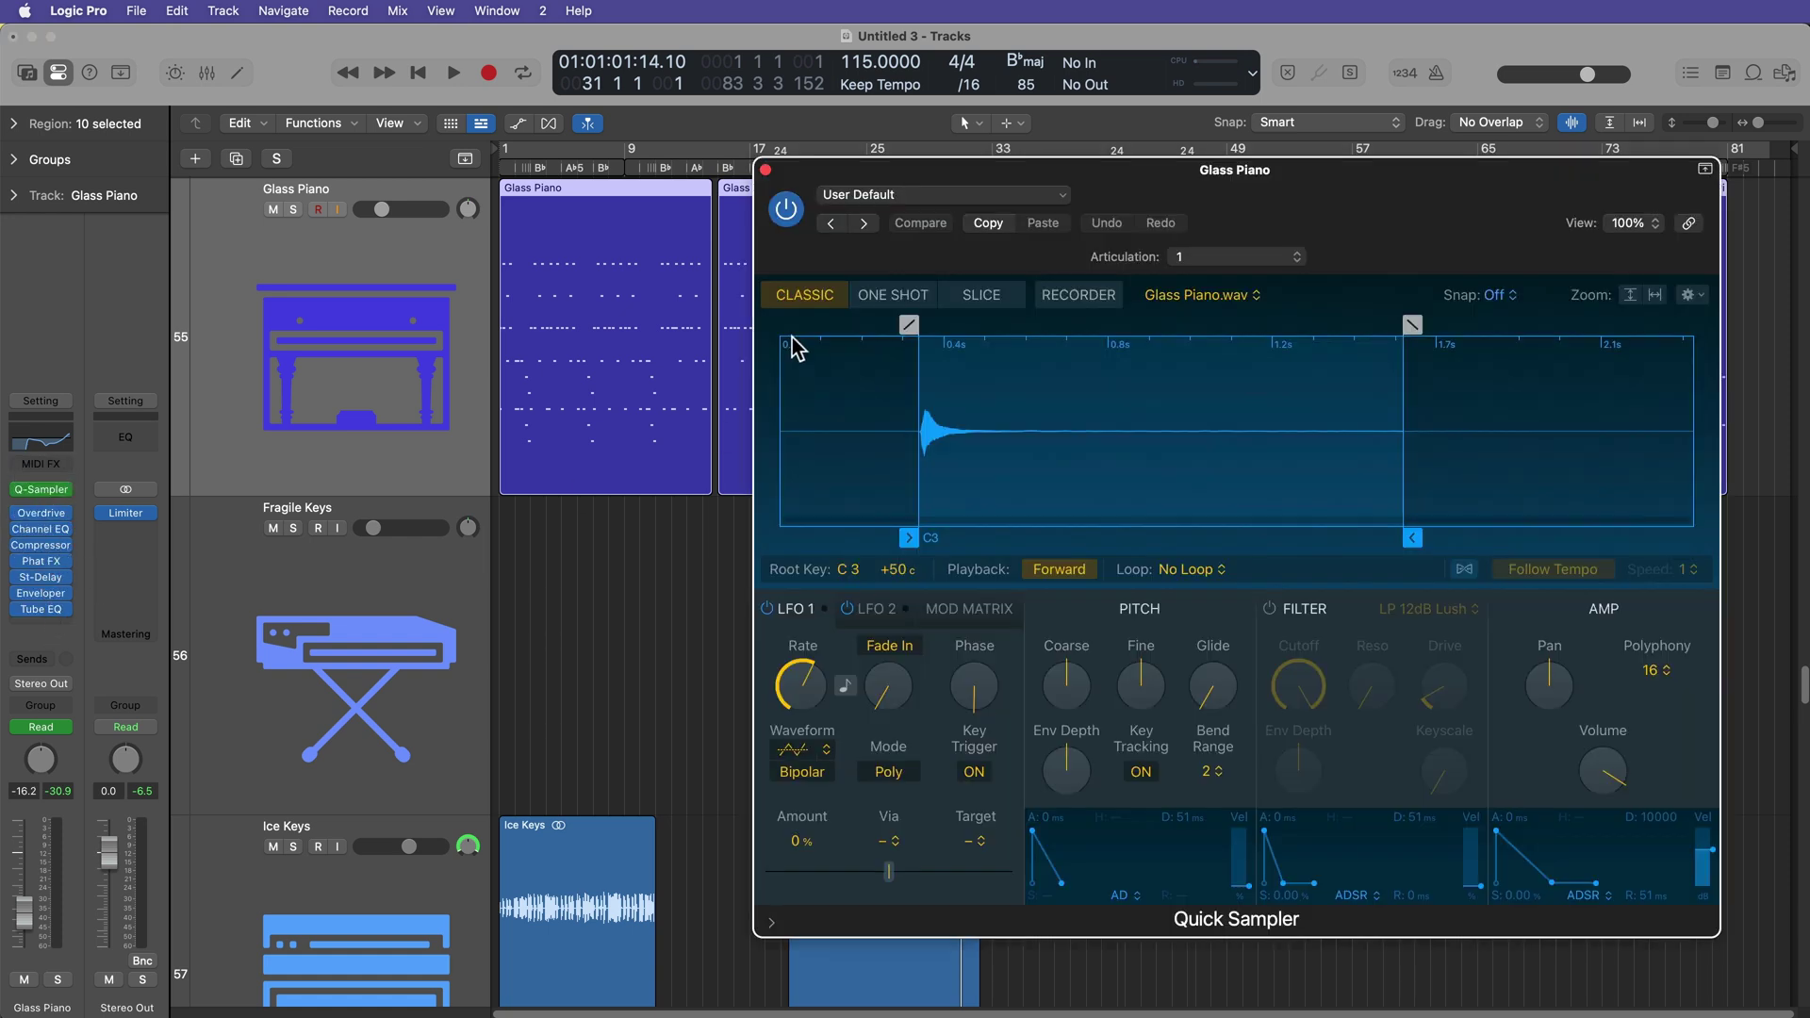
left_click(761, 186)
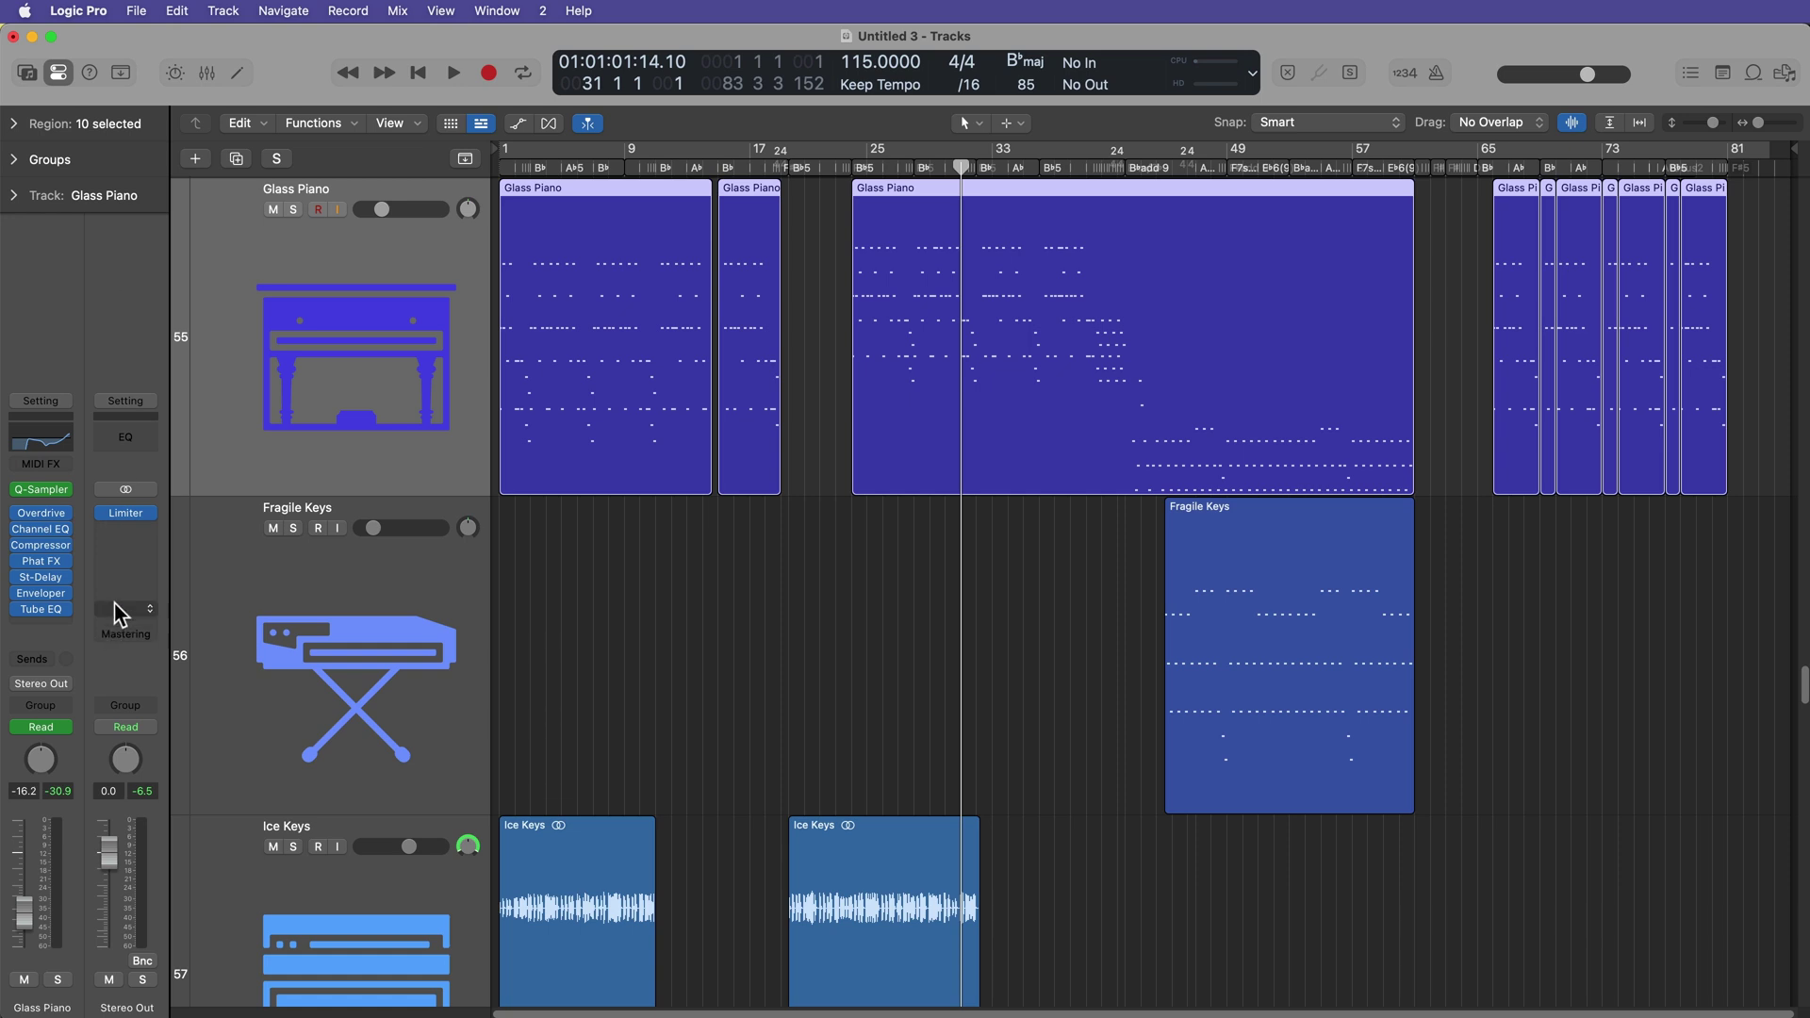
Show the Mixer, select the Stereo Out strip at its far right, then hide the Mixer.
key("x")
scroll(855, 845, "right", 15)
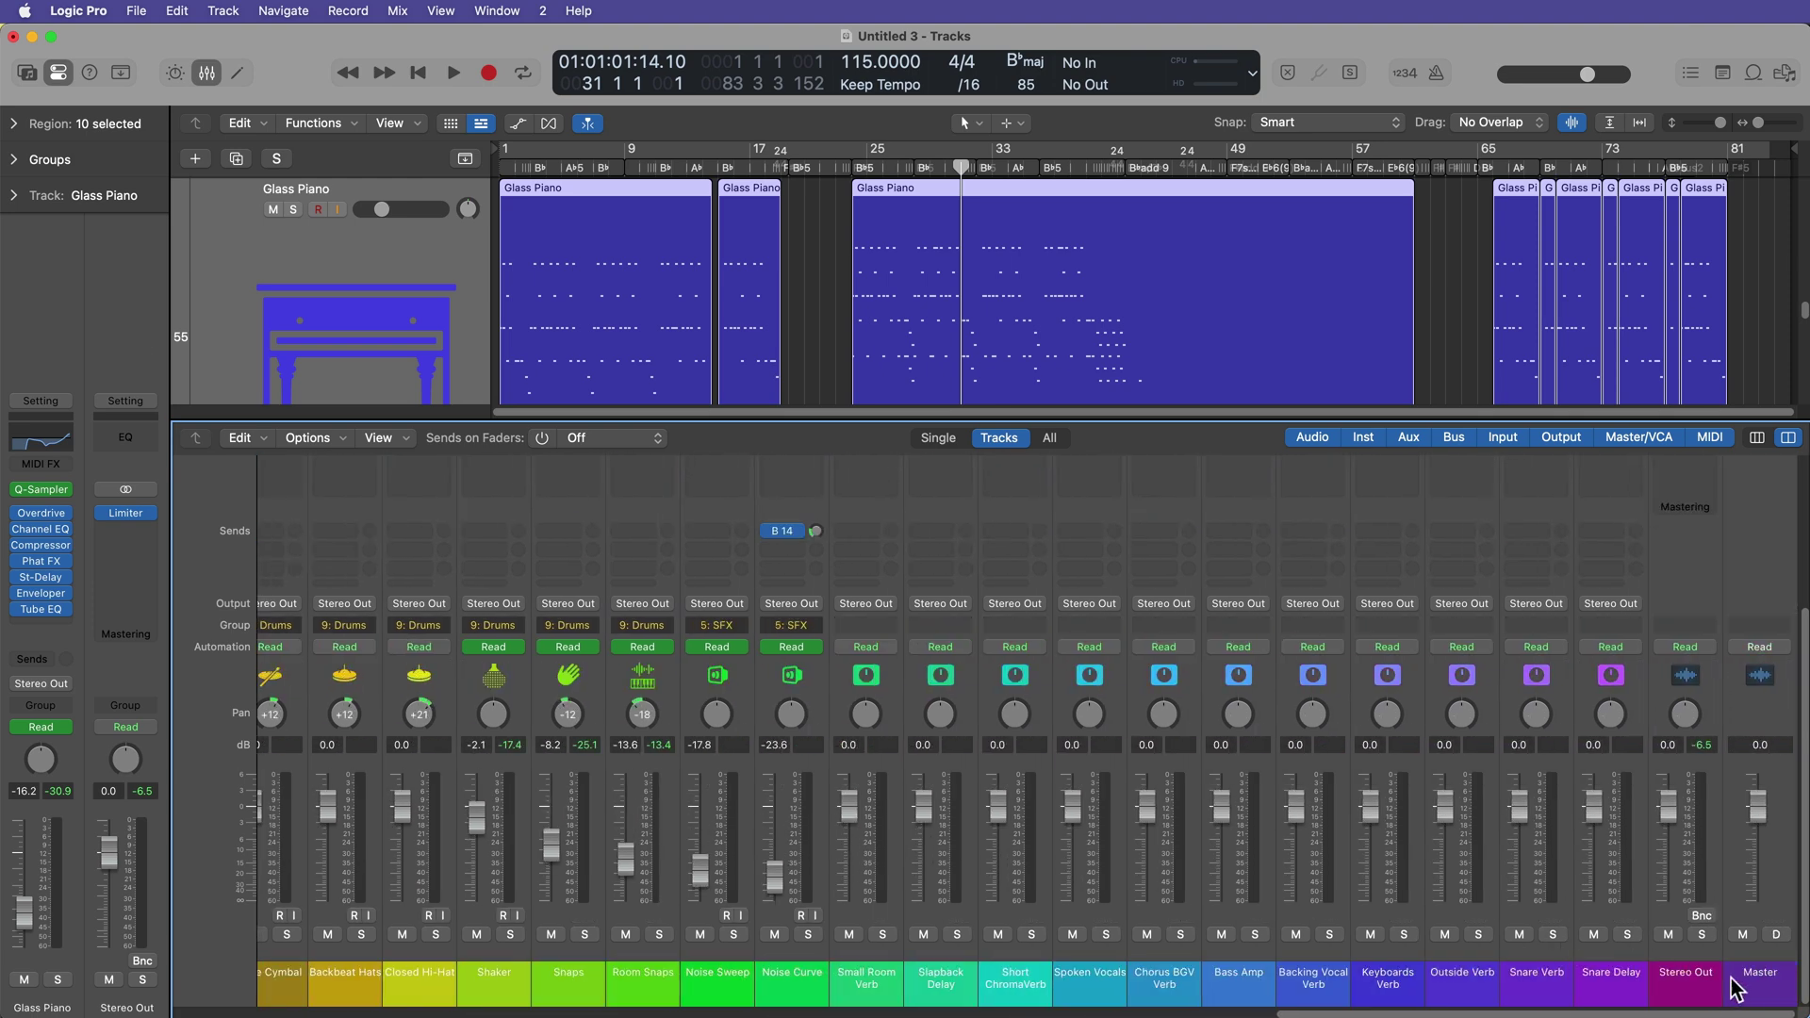
left_click(1711, 984)
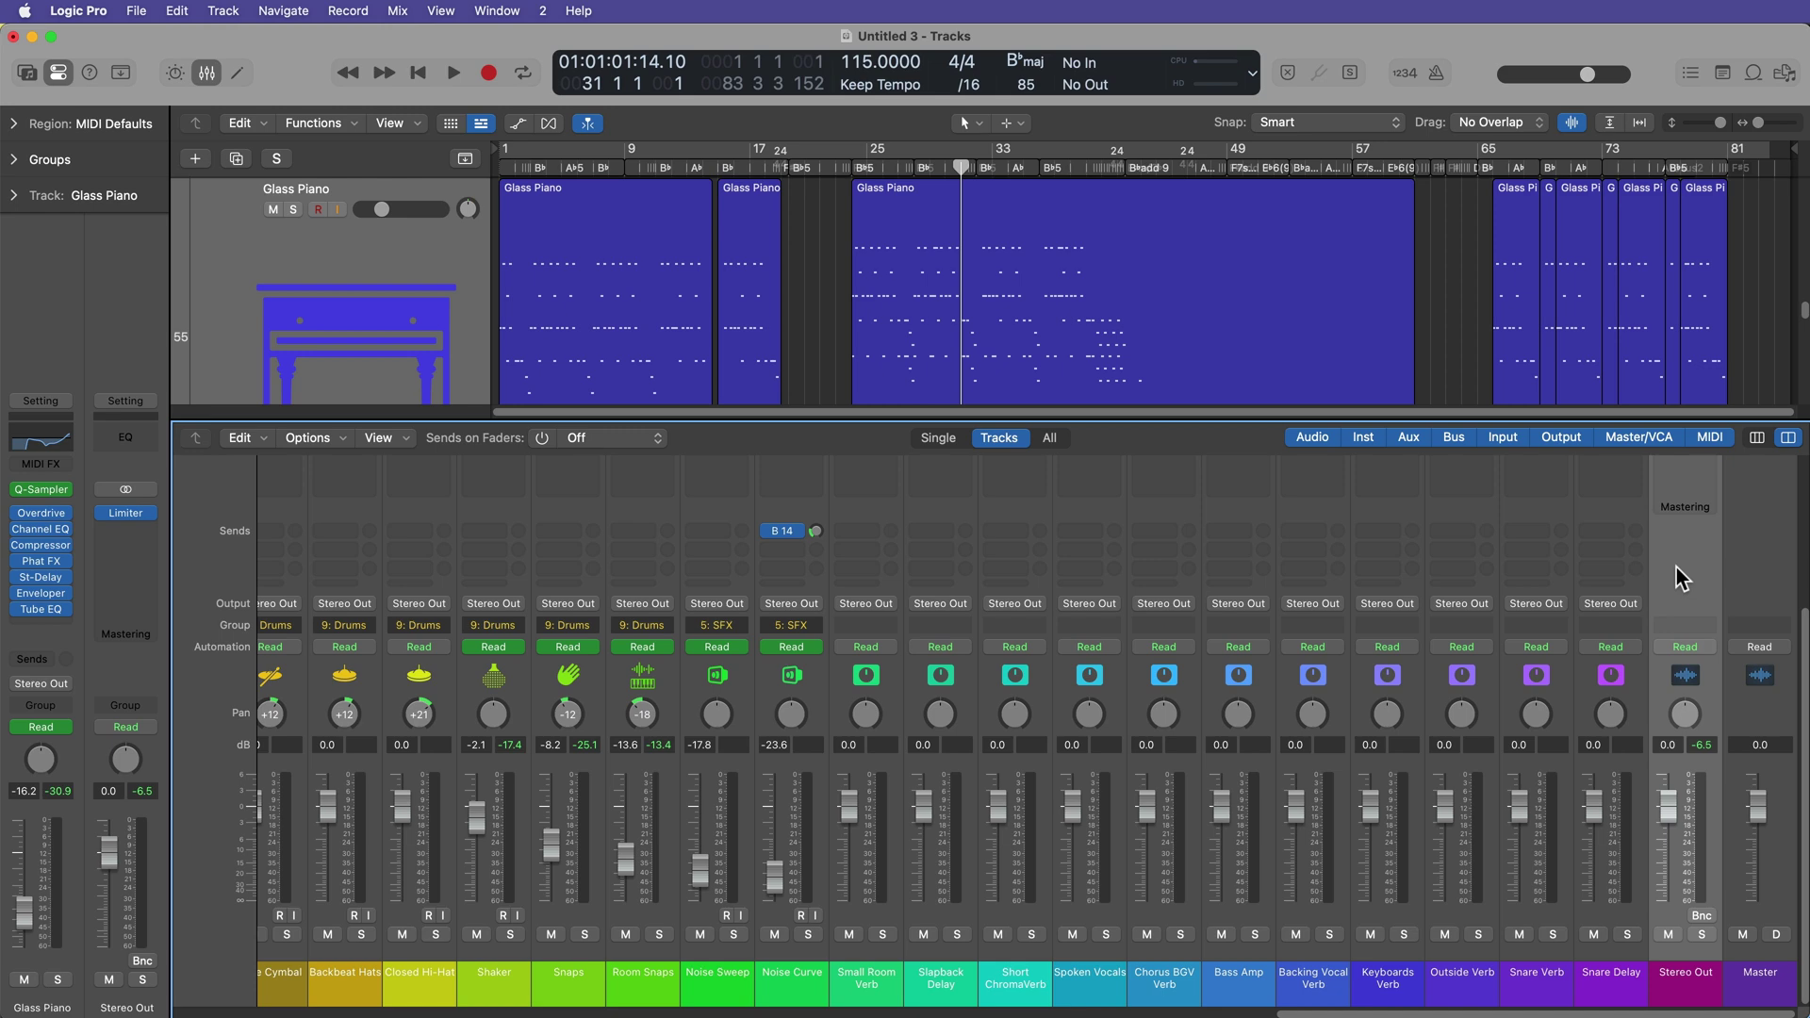
key("x")
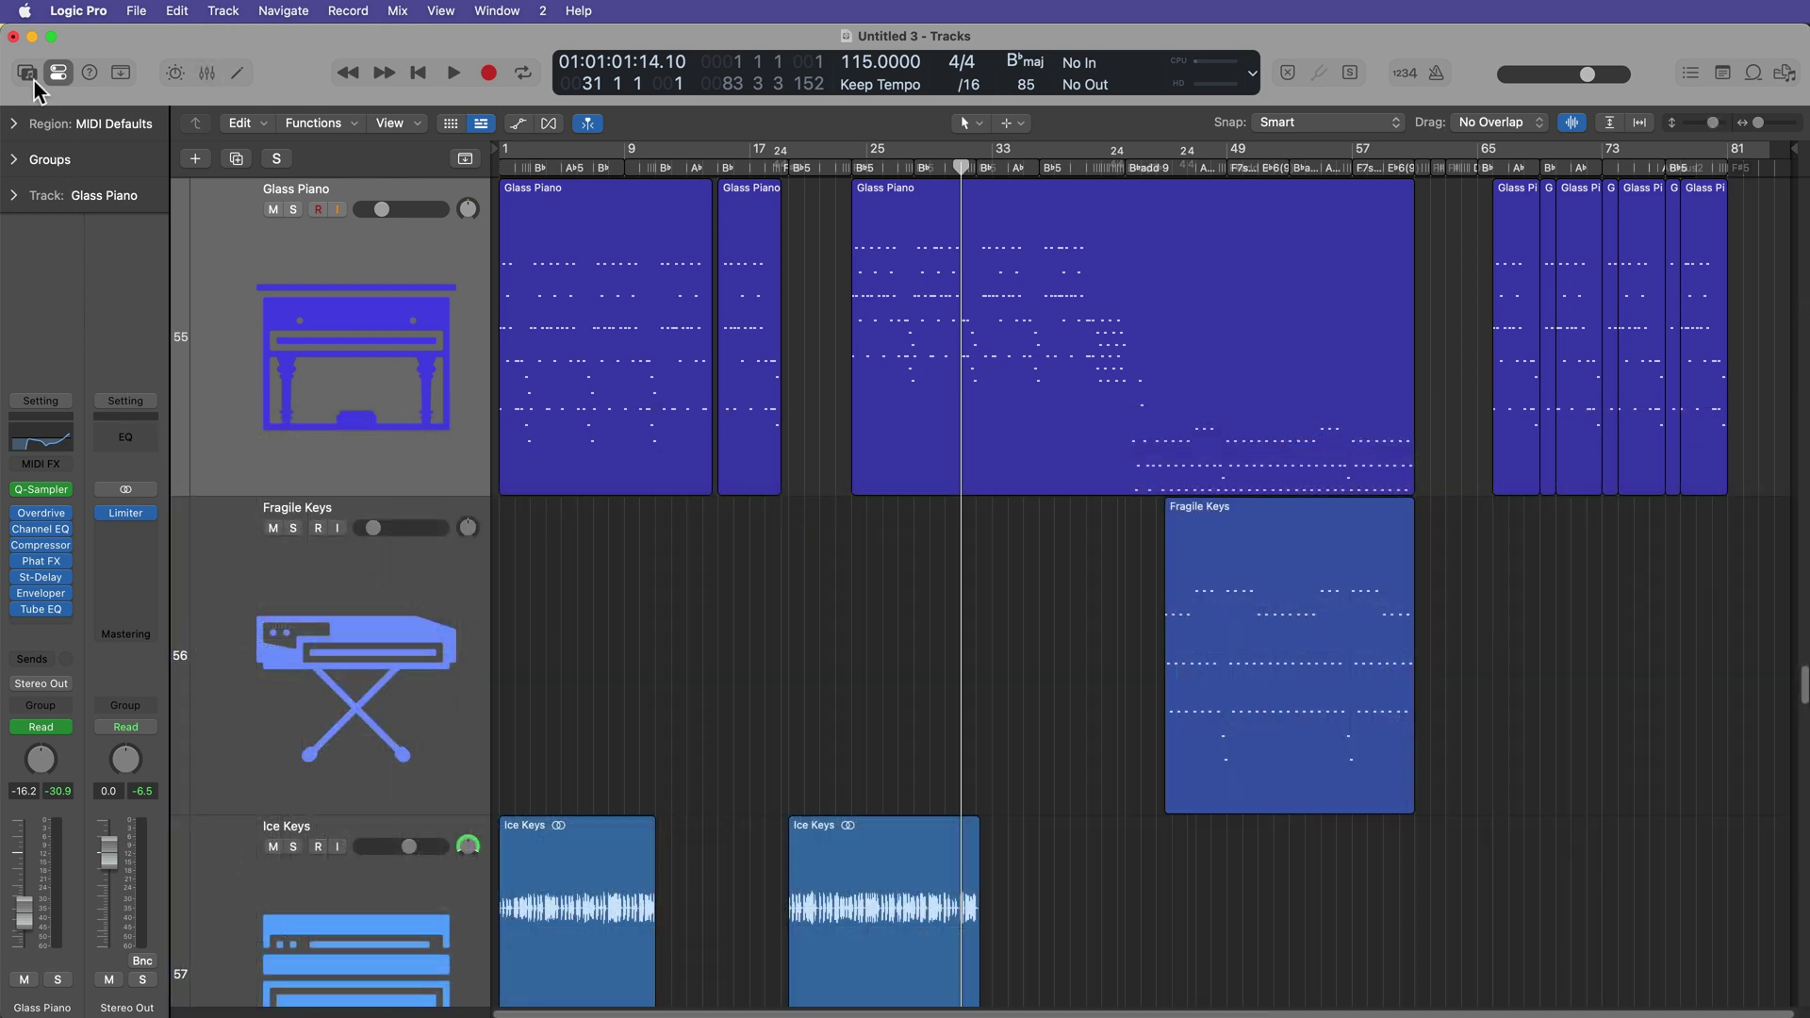
Open the sound library, toggling it off and on a couple of times.
left_click(29, 73)
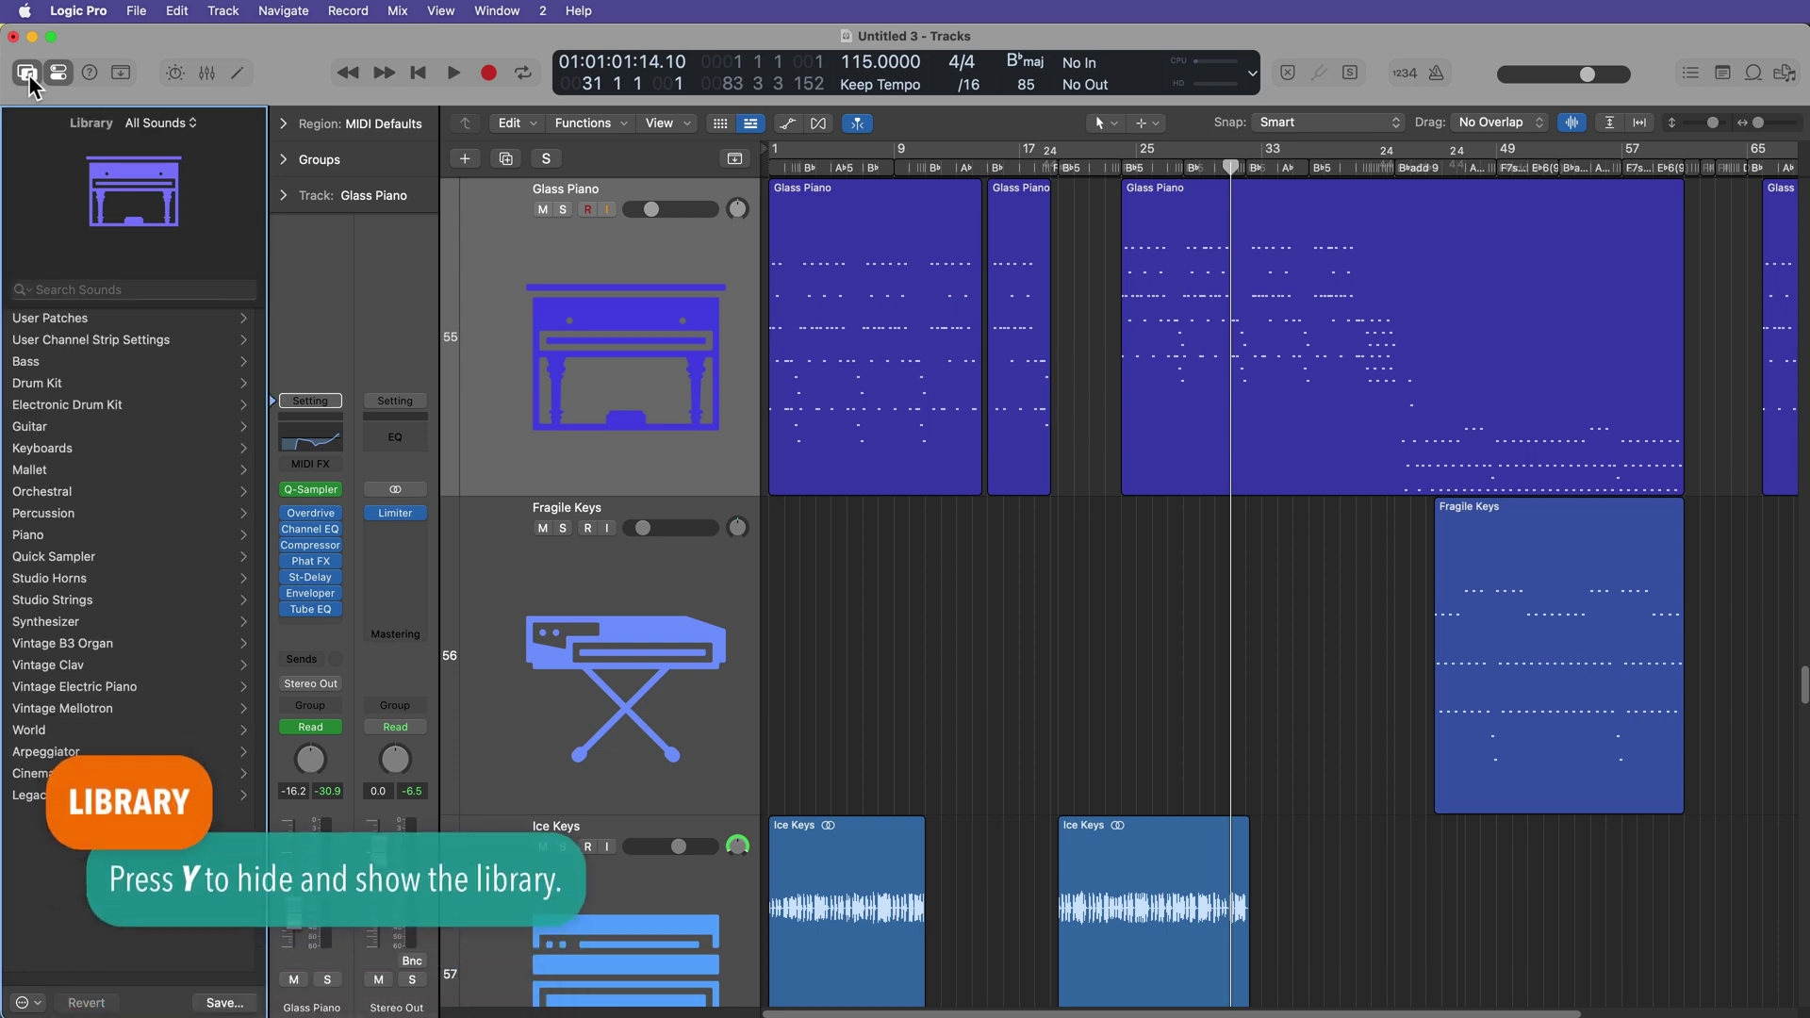
left_click(28, 74)
left_click(28, 73)
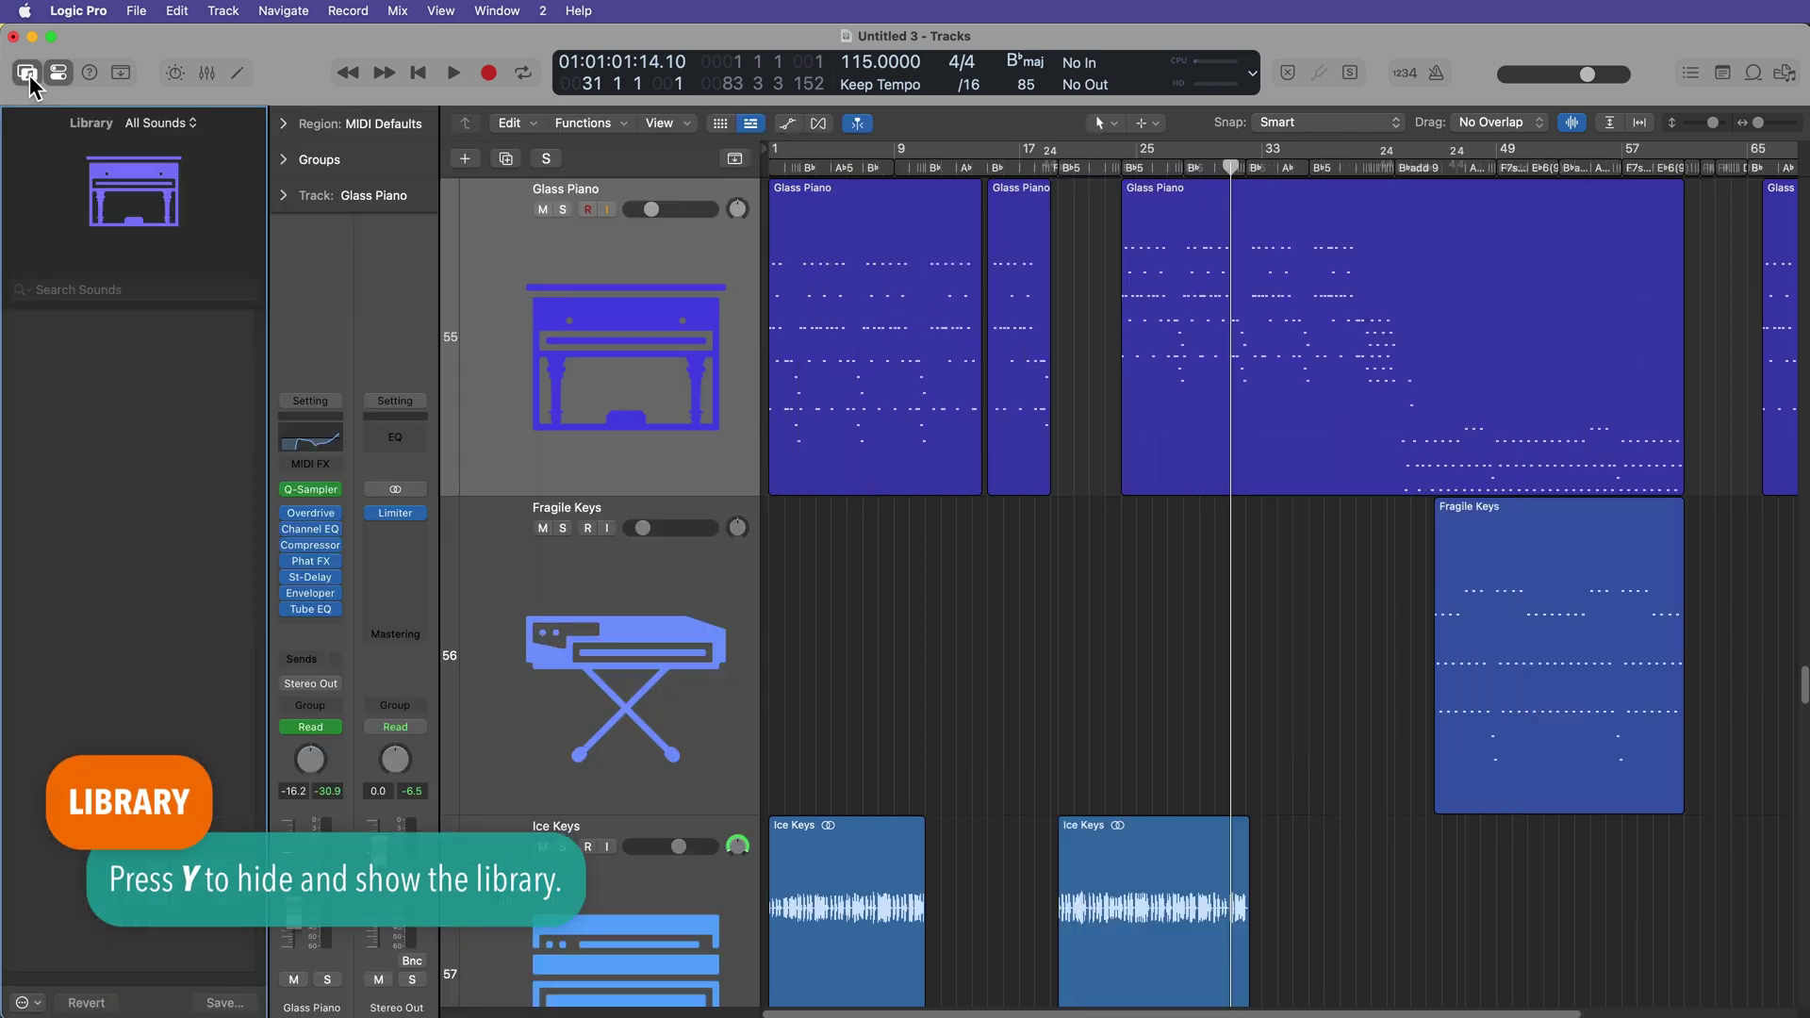
left_click(28, 73)
left_click(28, 73)
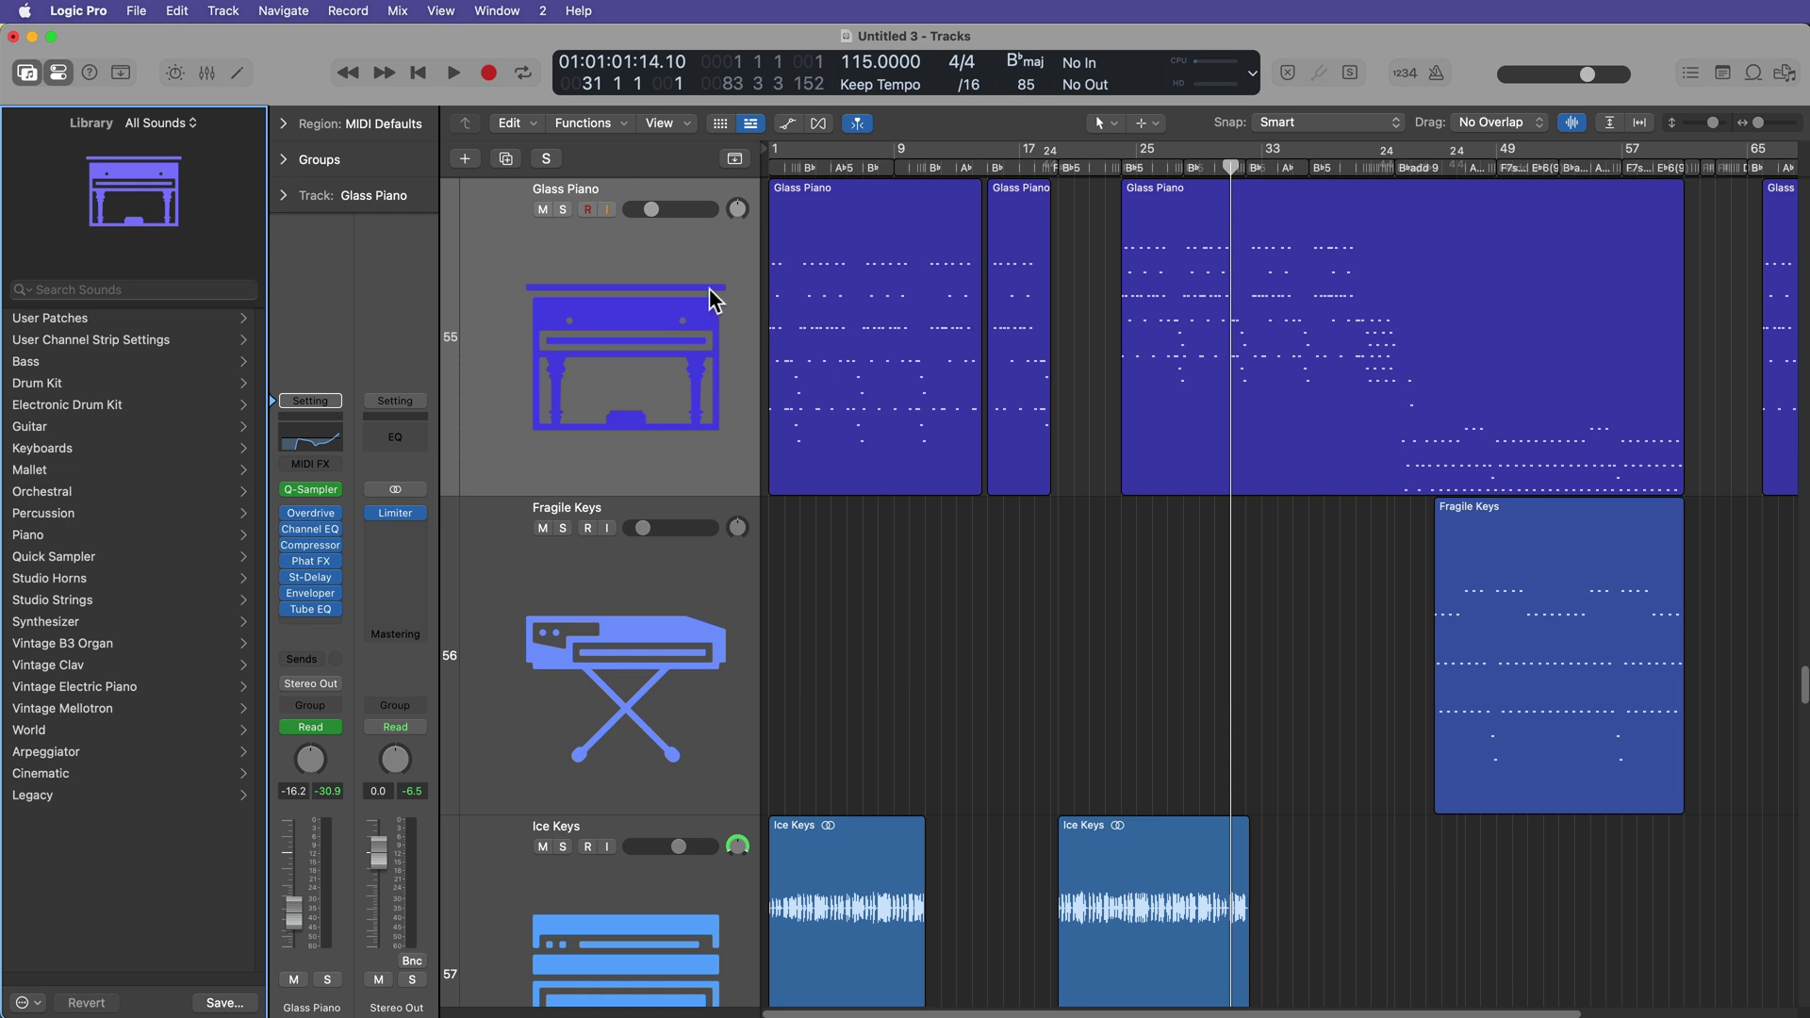
Browse the Keyboards patches, then select the Bass track so the library lists bass sounds.
left_click(44, 449)
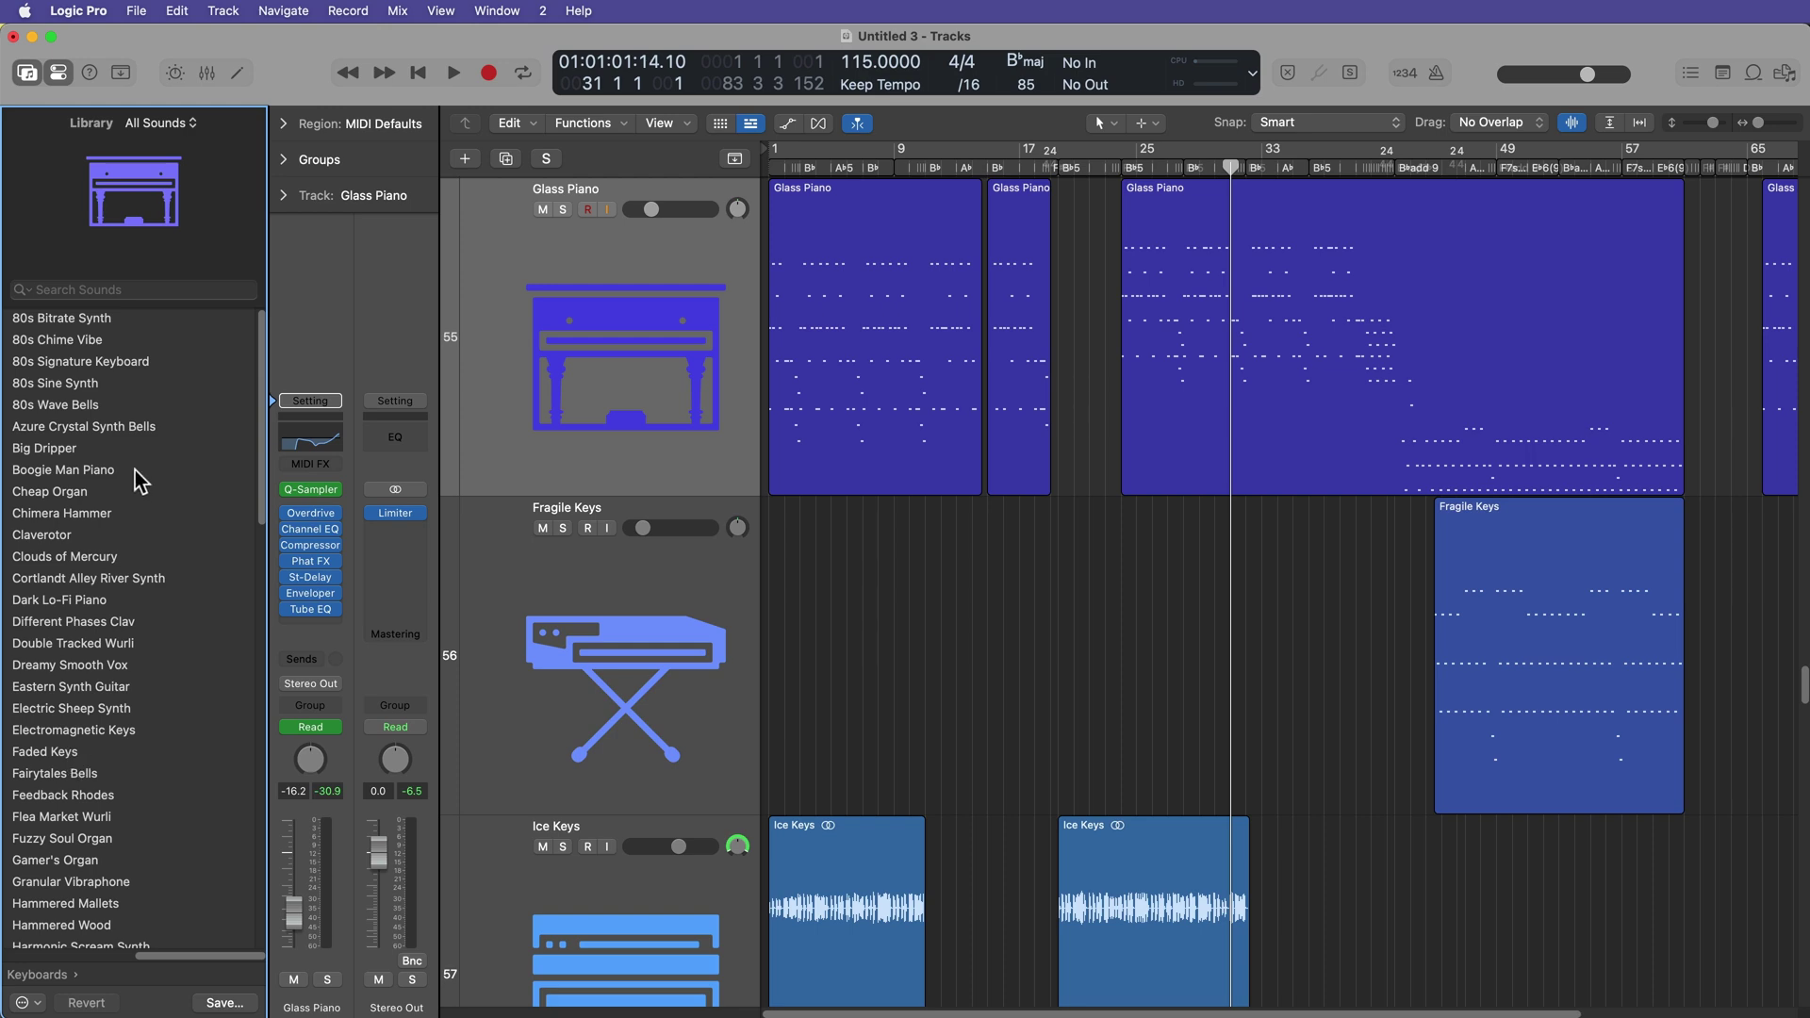
scroll(614, 424, "up", 3)
scroll(618, 416, "up", 20)
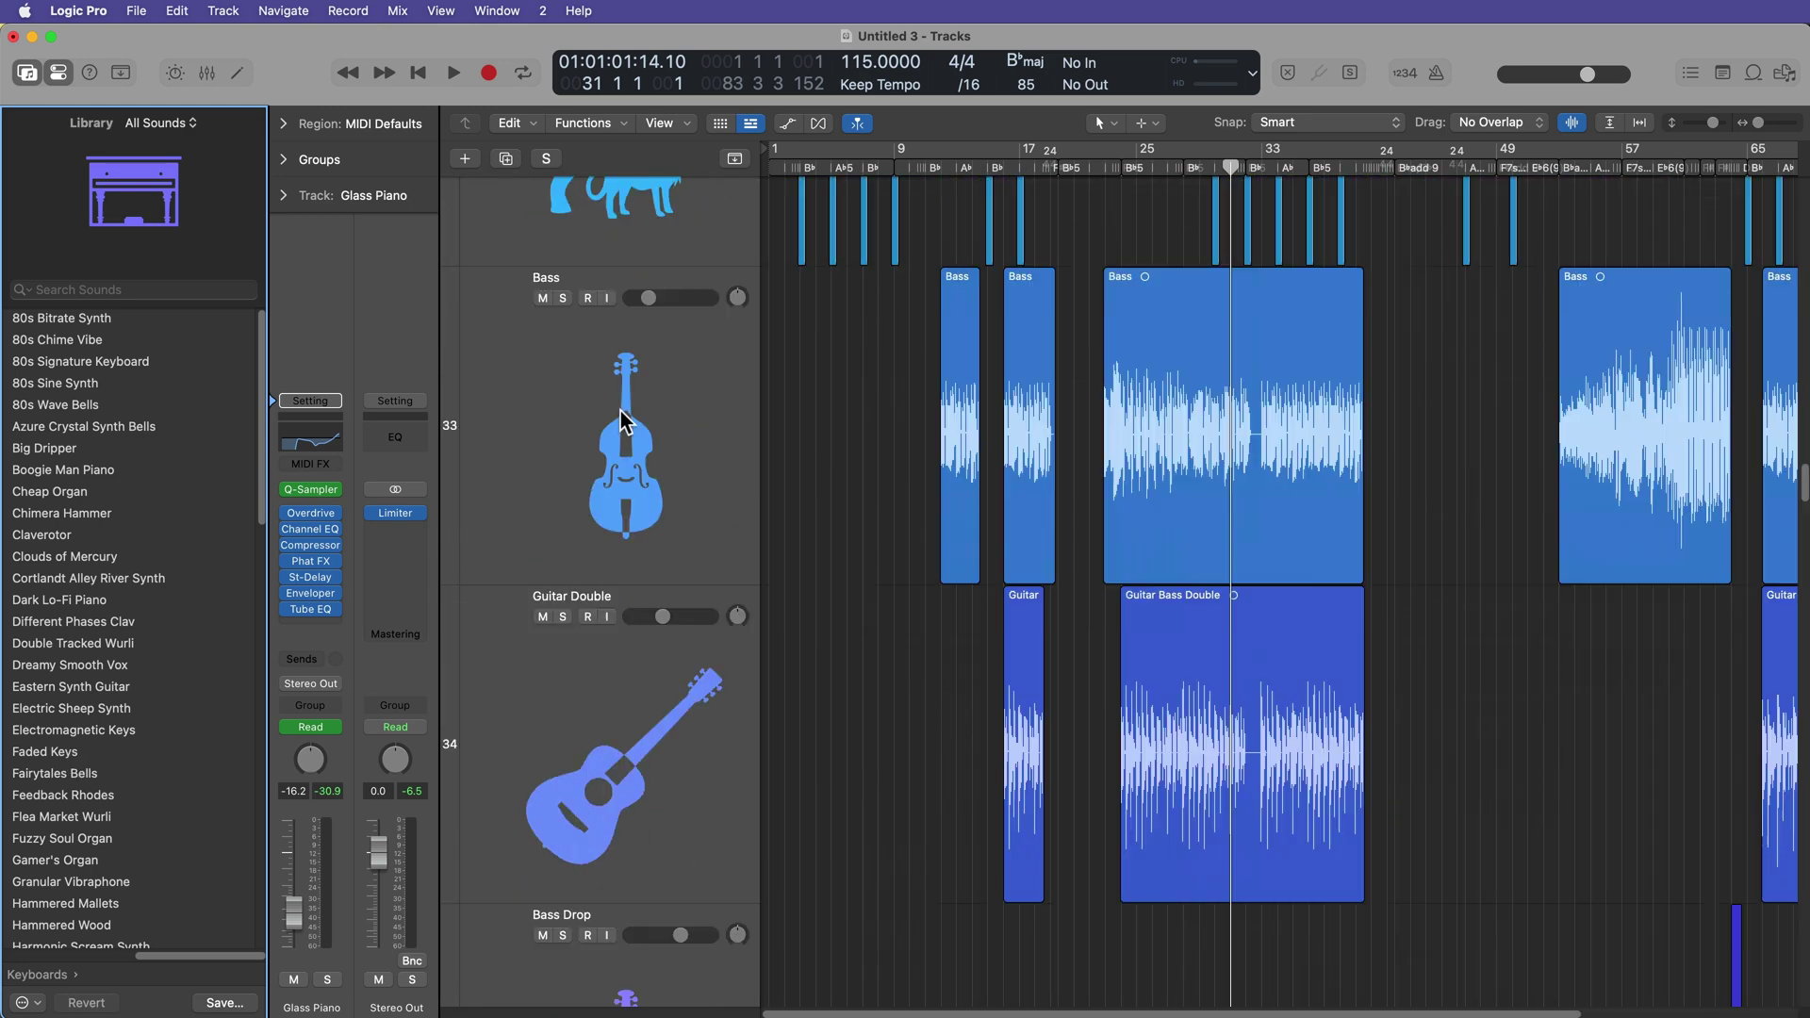
left_click(590, 853)
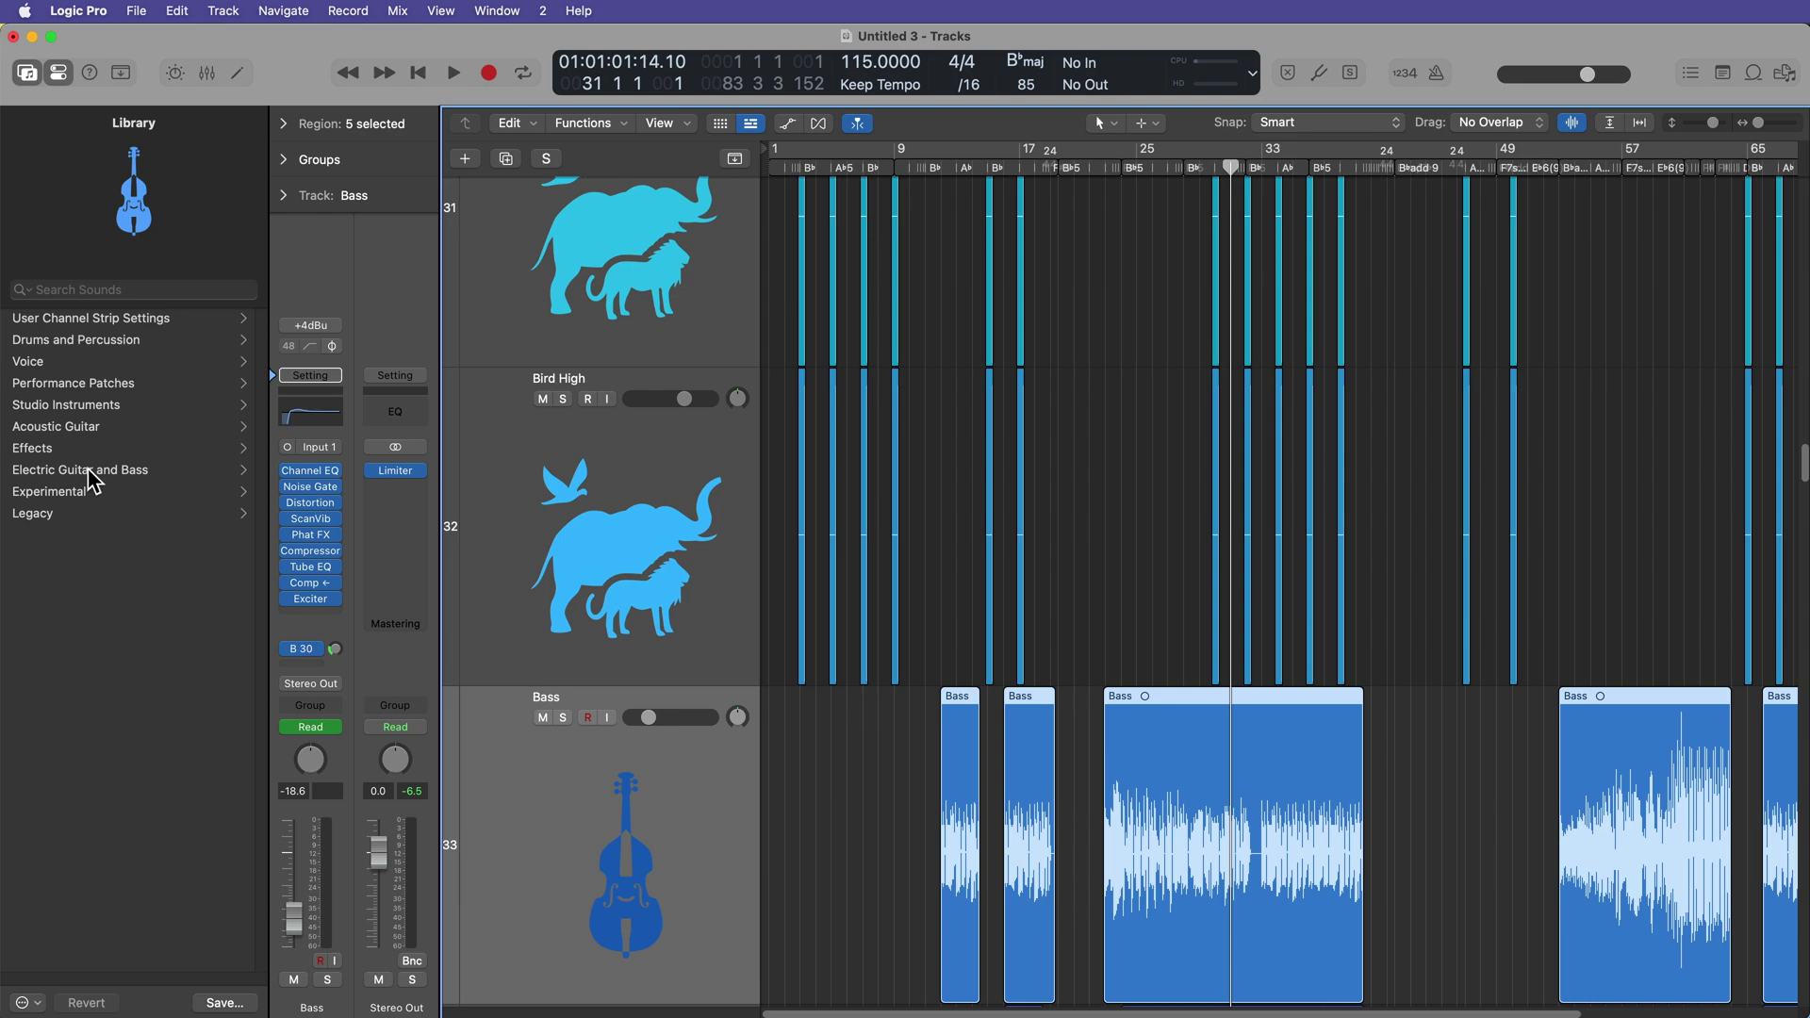
Hide Library and Inspector, toggle the editing toolbar on and off, then zoom out to all 76 tracks.
key("y")
key("i")
left_click(121, 72)
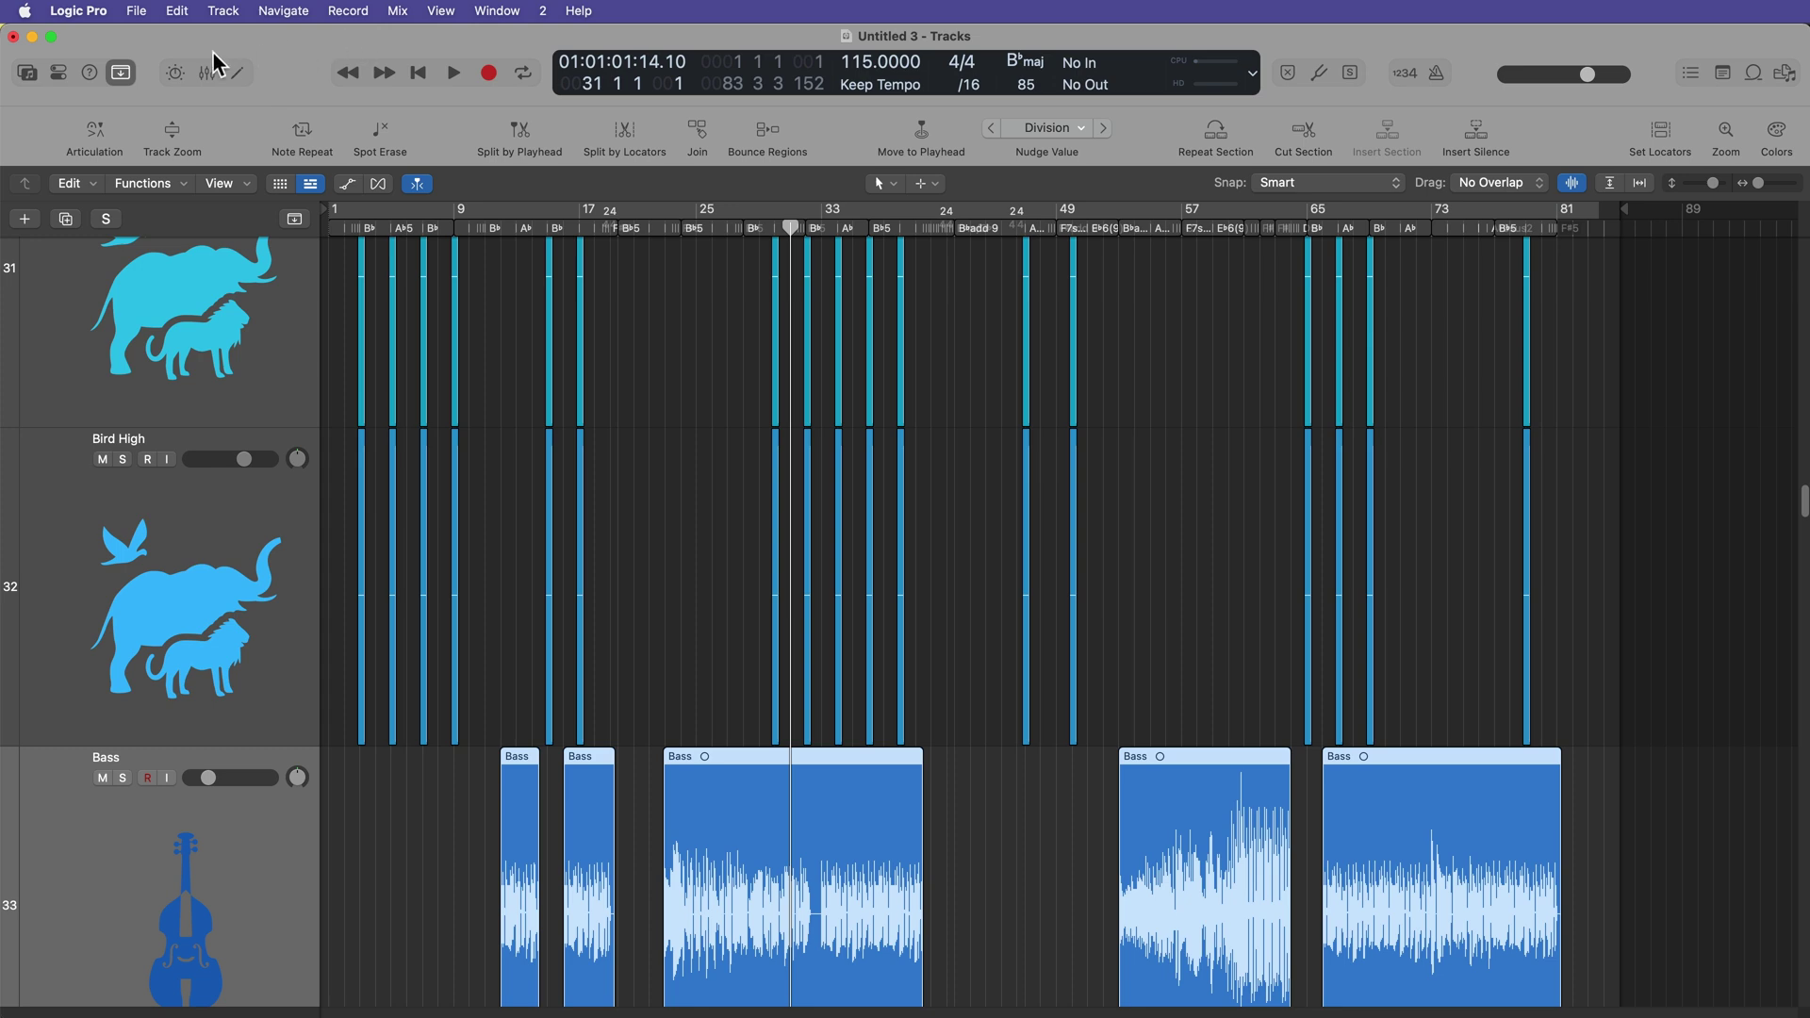
left_click(125, 76)
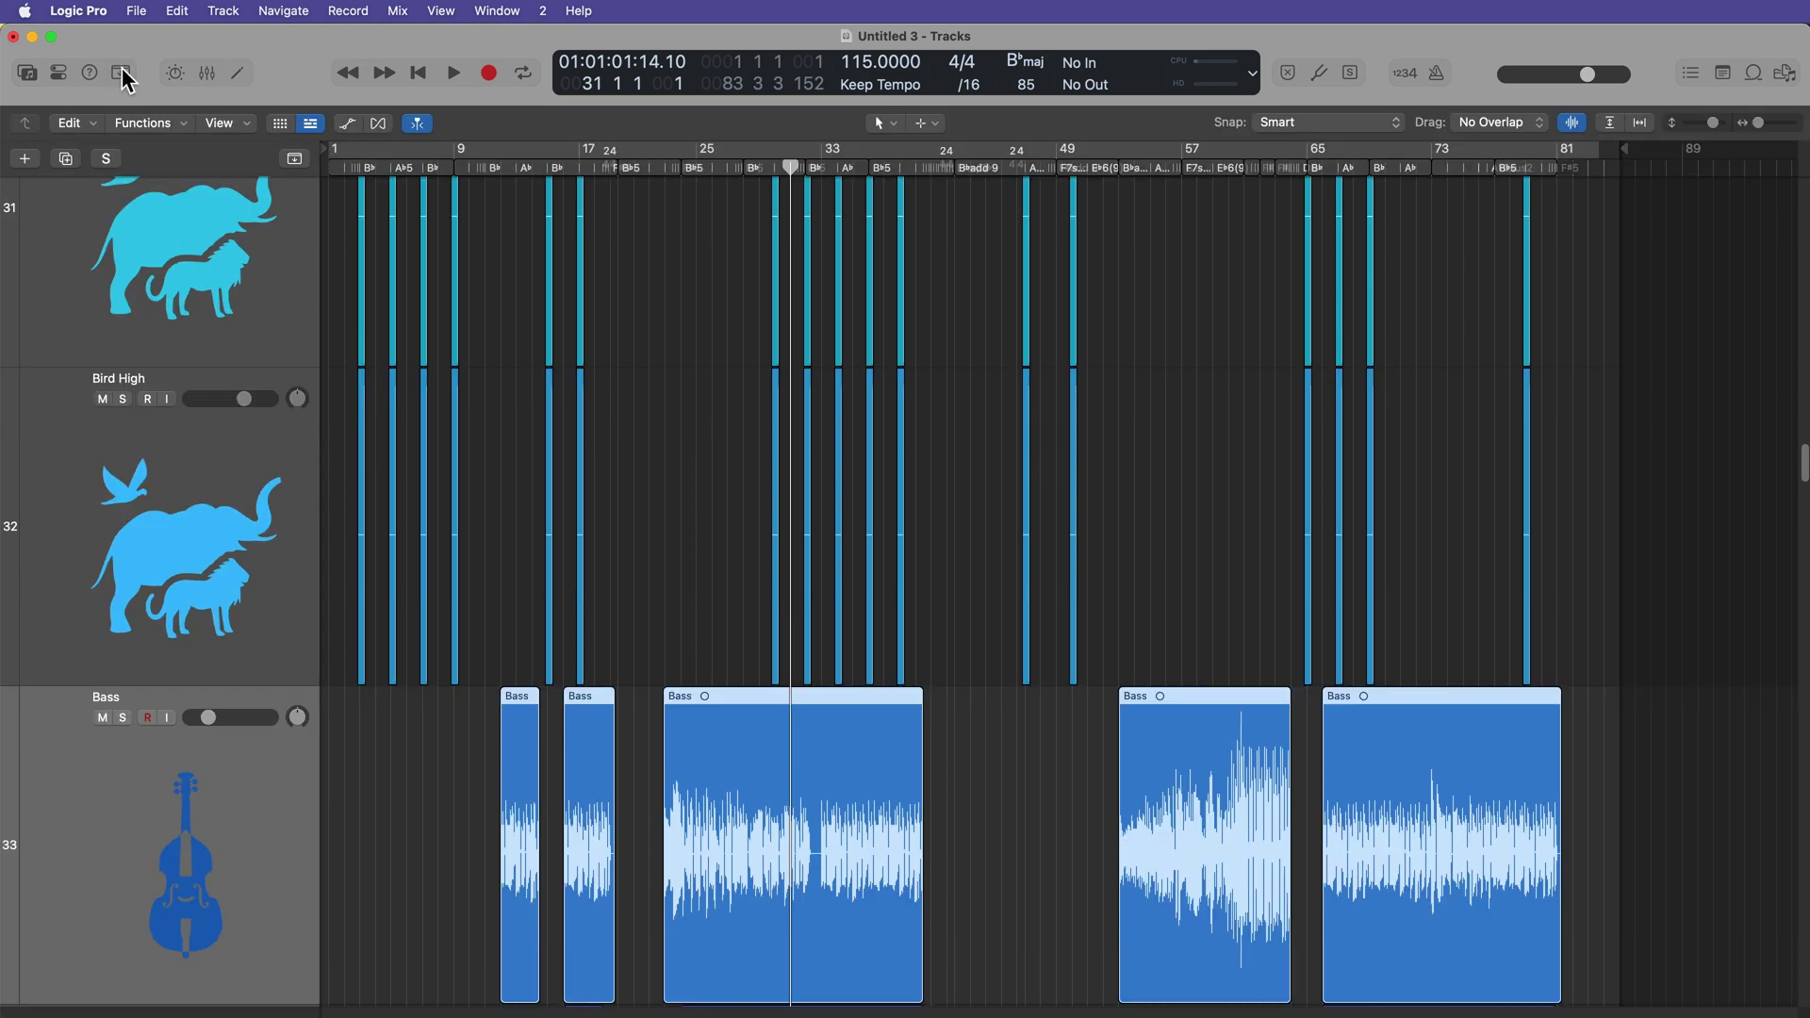
left_click(125, 75)
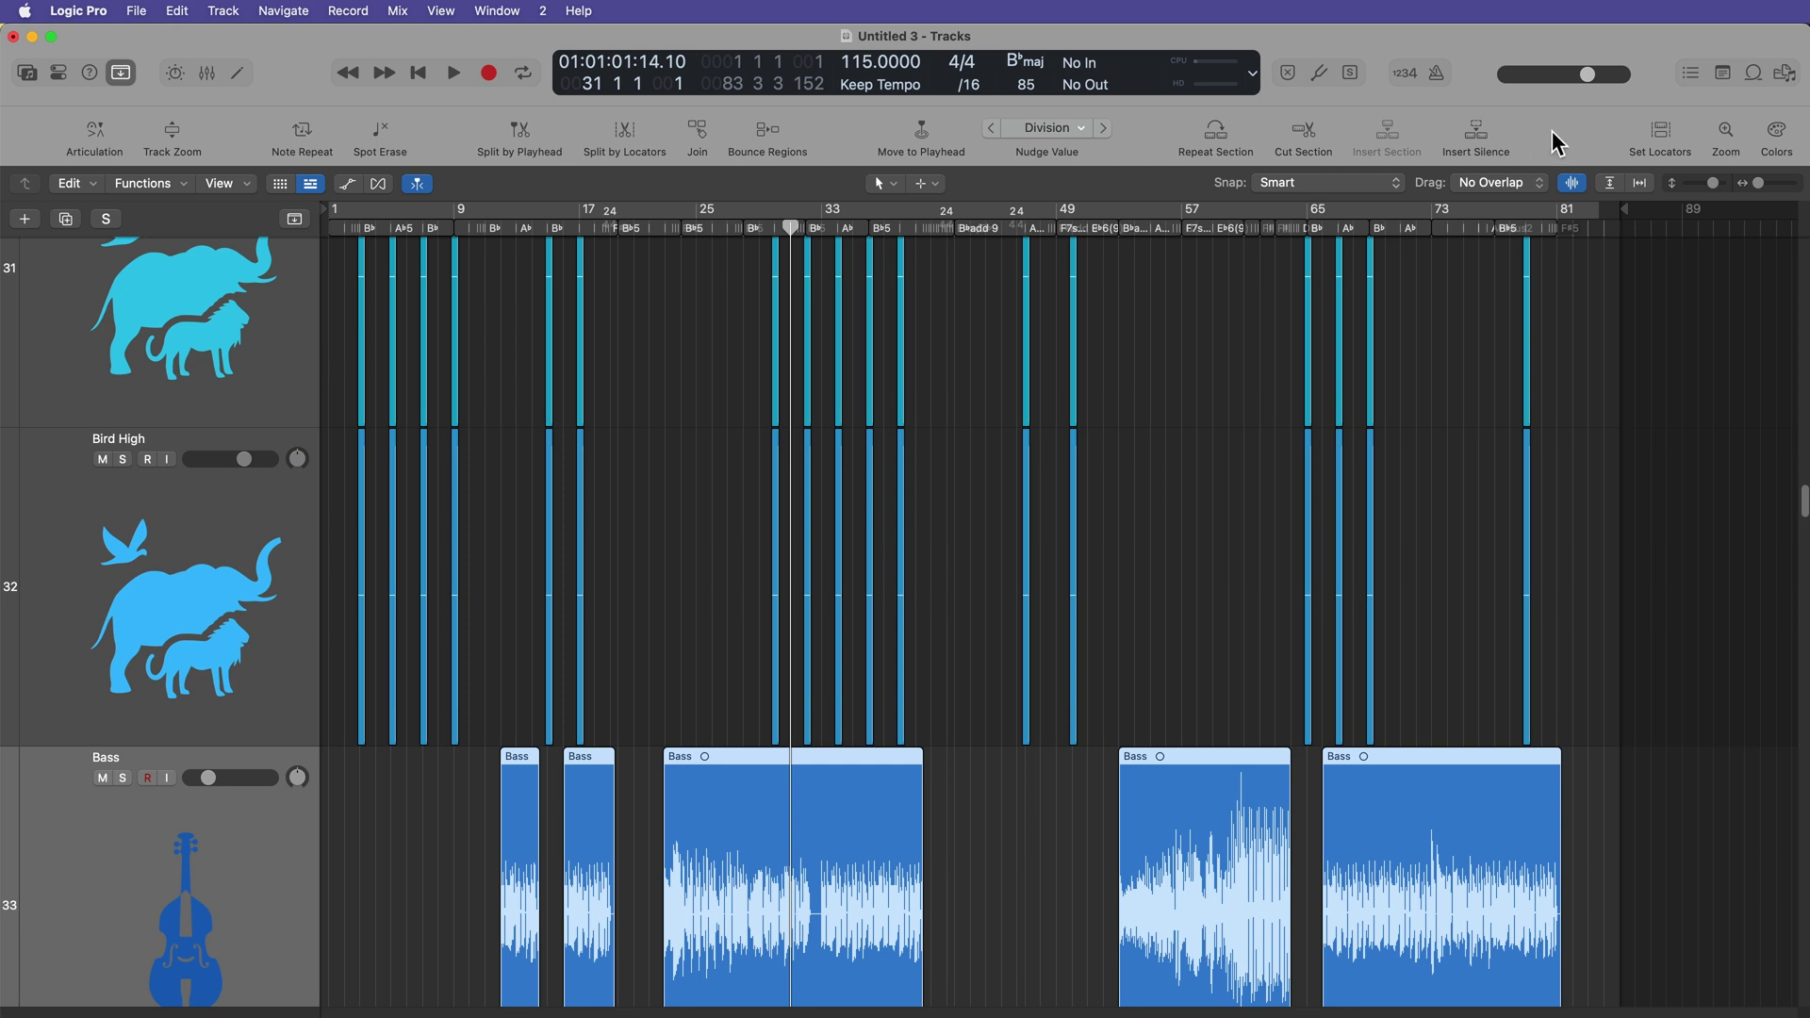
key("ctrl+alt+super+t")
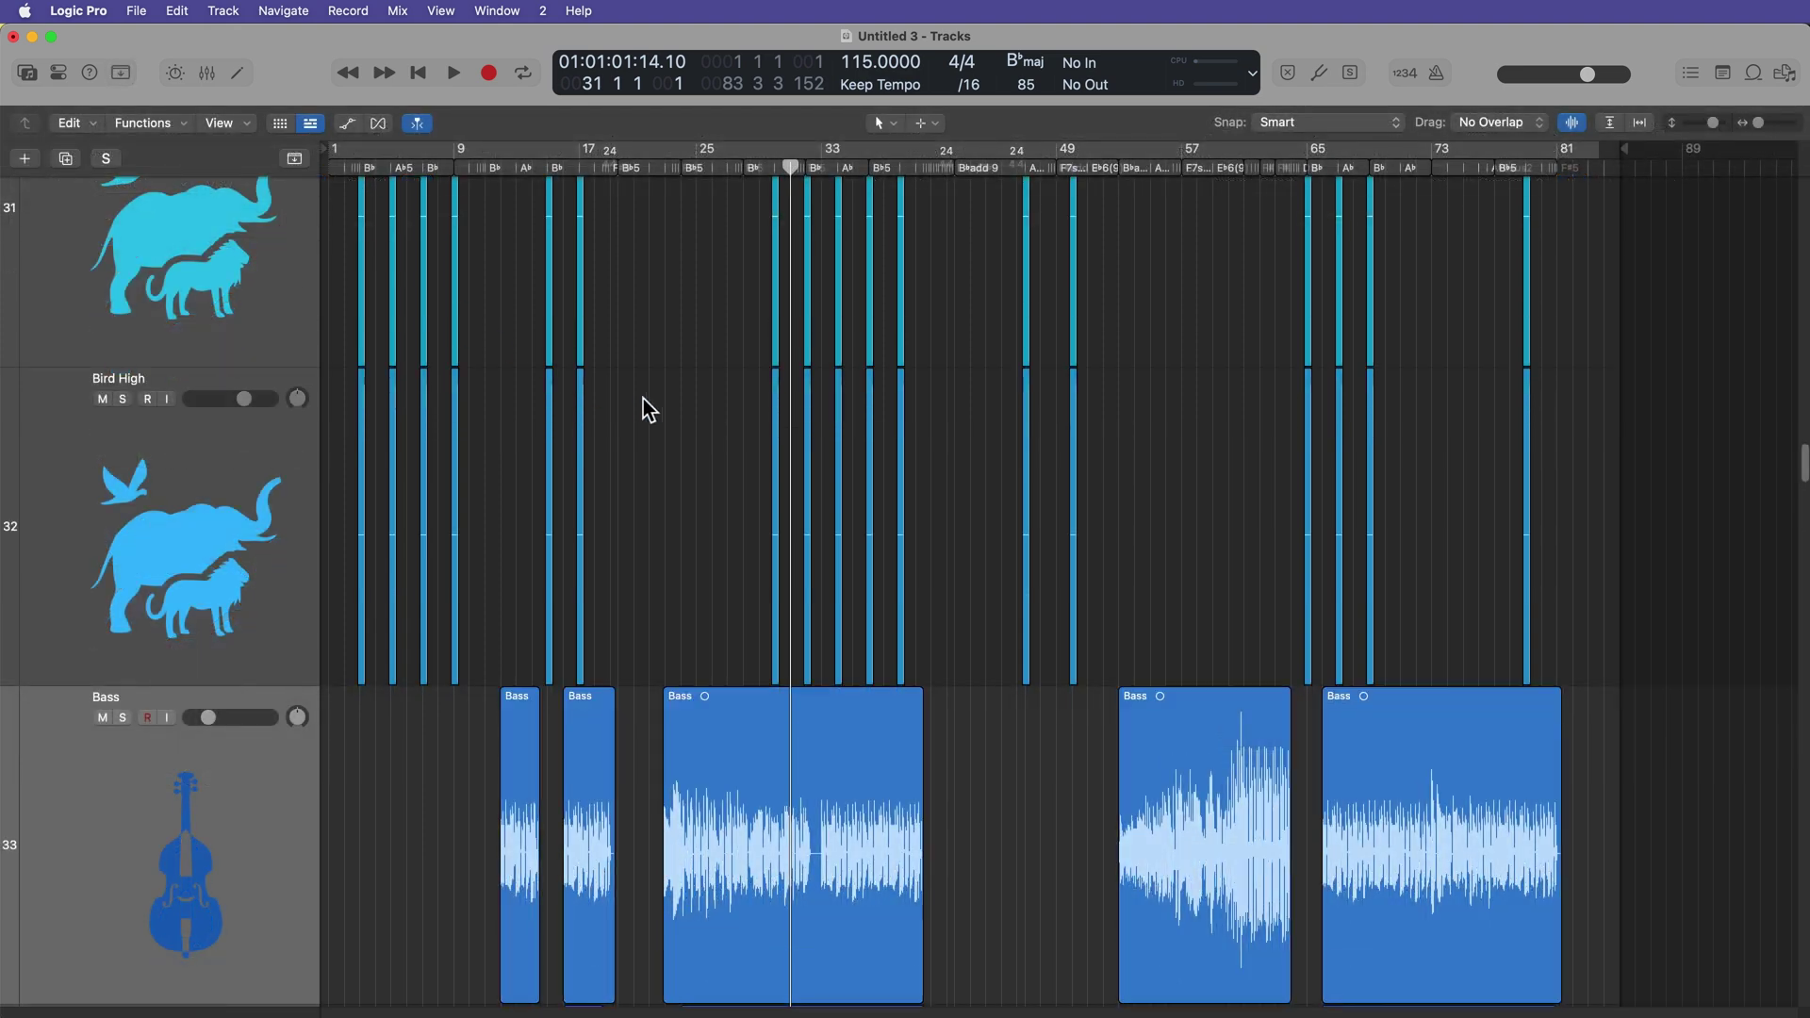
key("z")
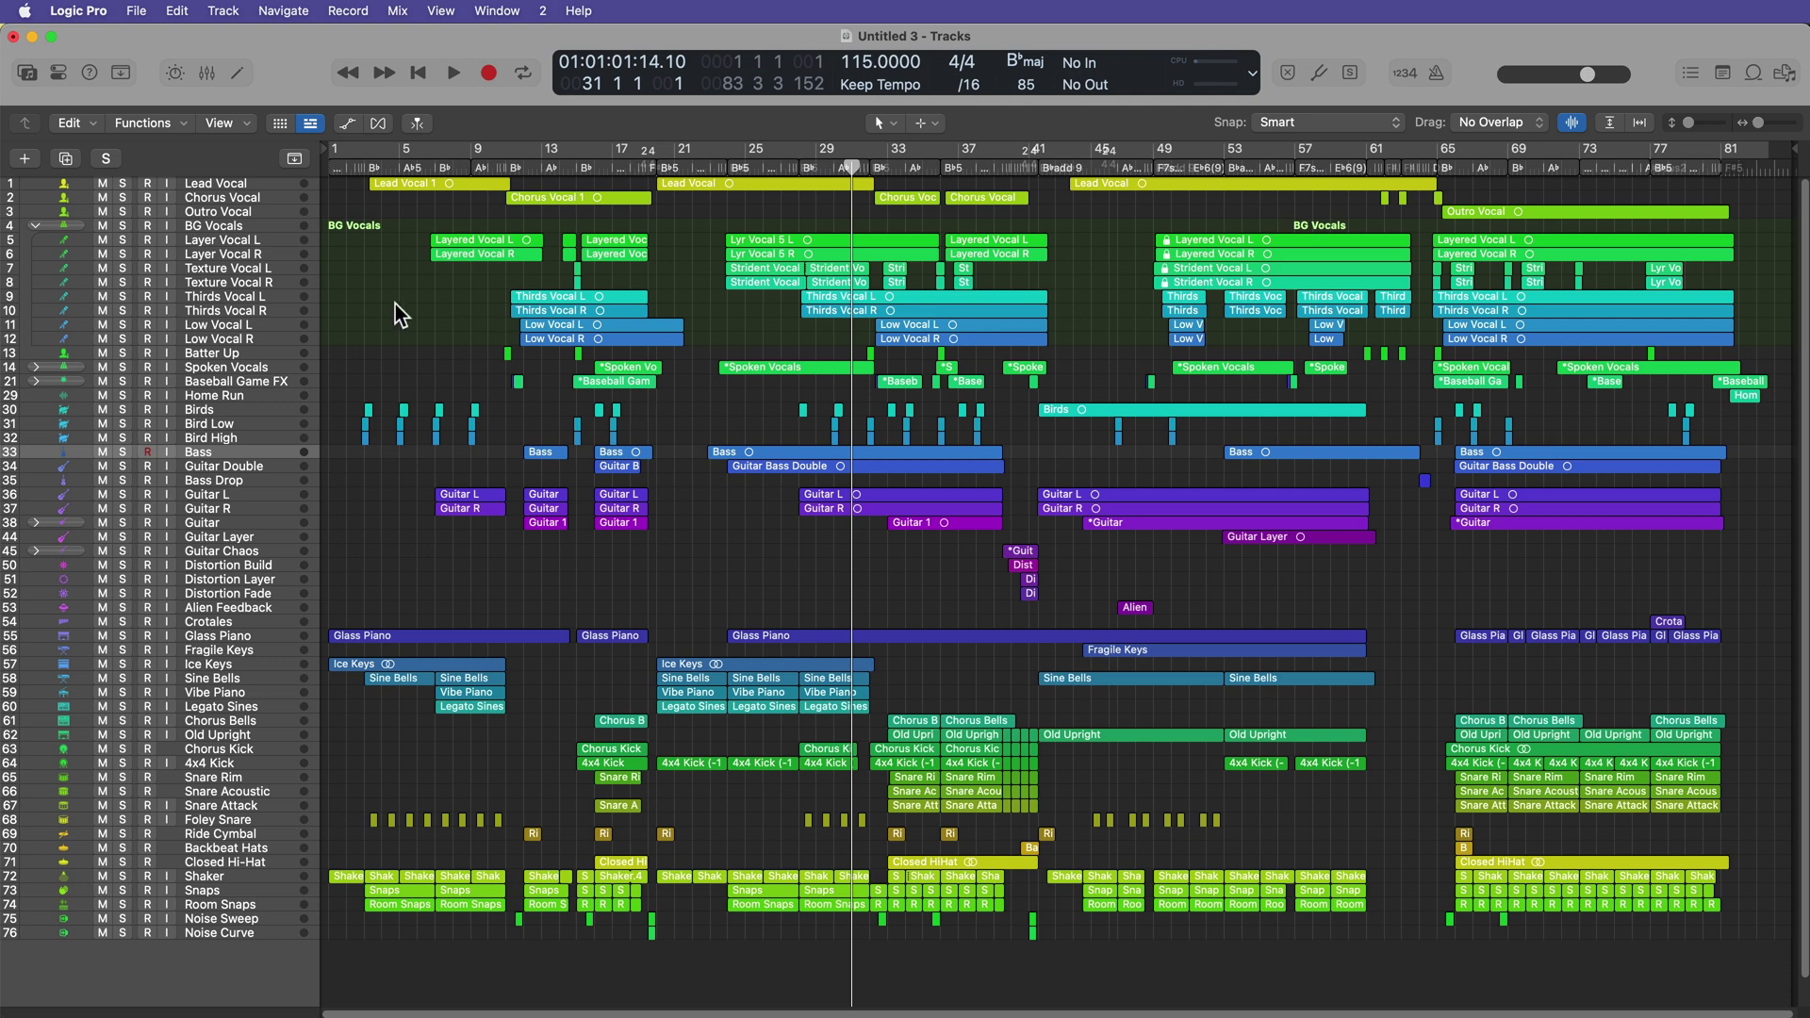
left_click(175, 75)
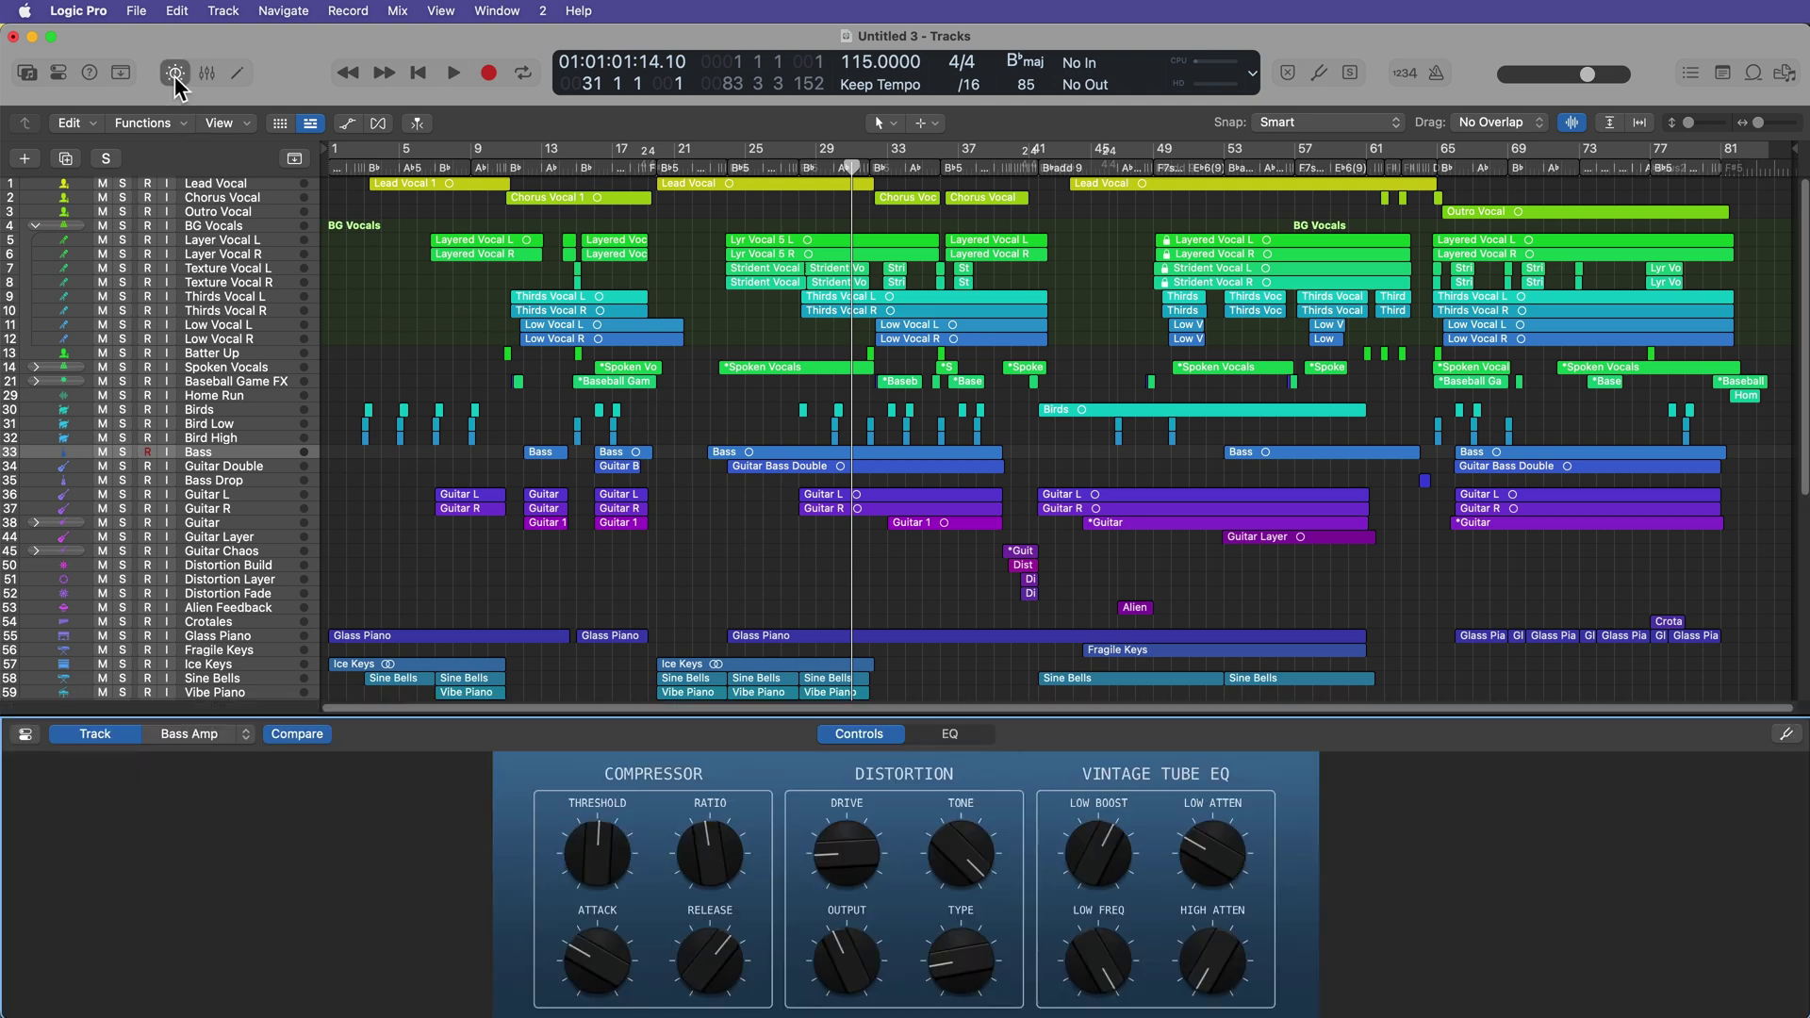
left_click(175, 77)
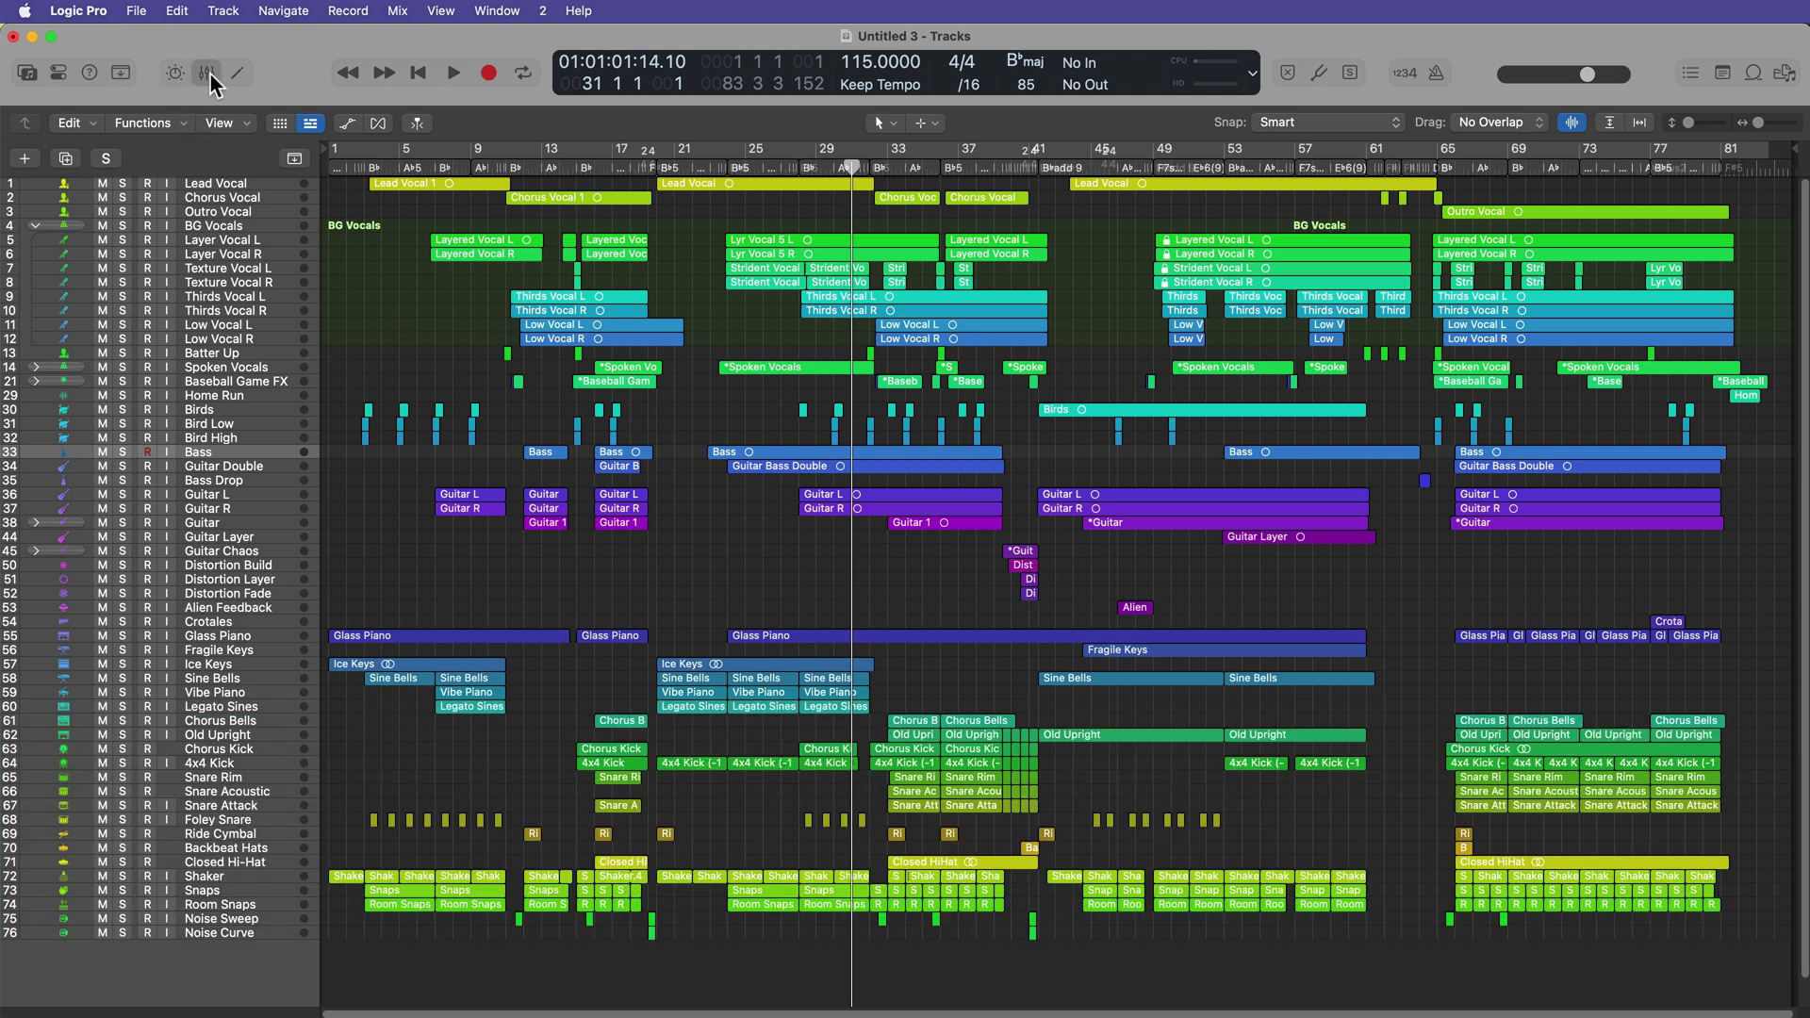
left_click(208, 76)
left_click(208, 75)
left_click(238, 74)
left_click(239, 76)
left_click(164, 78)
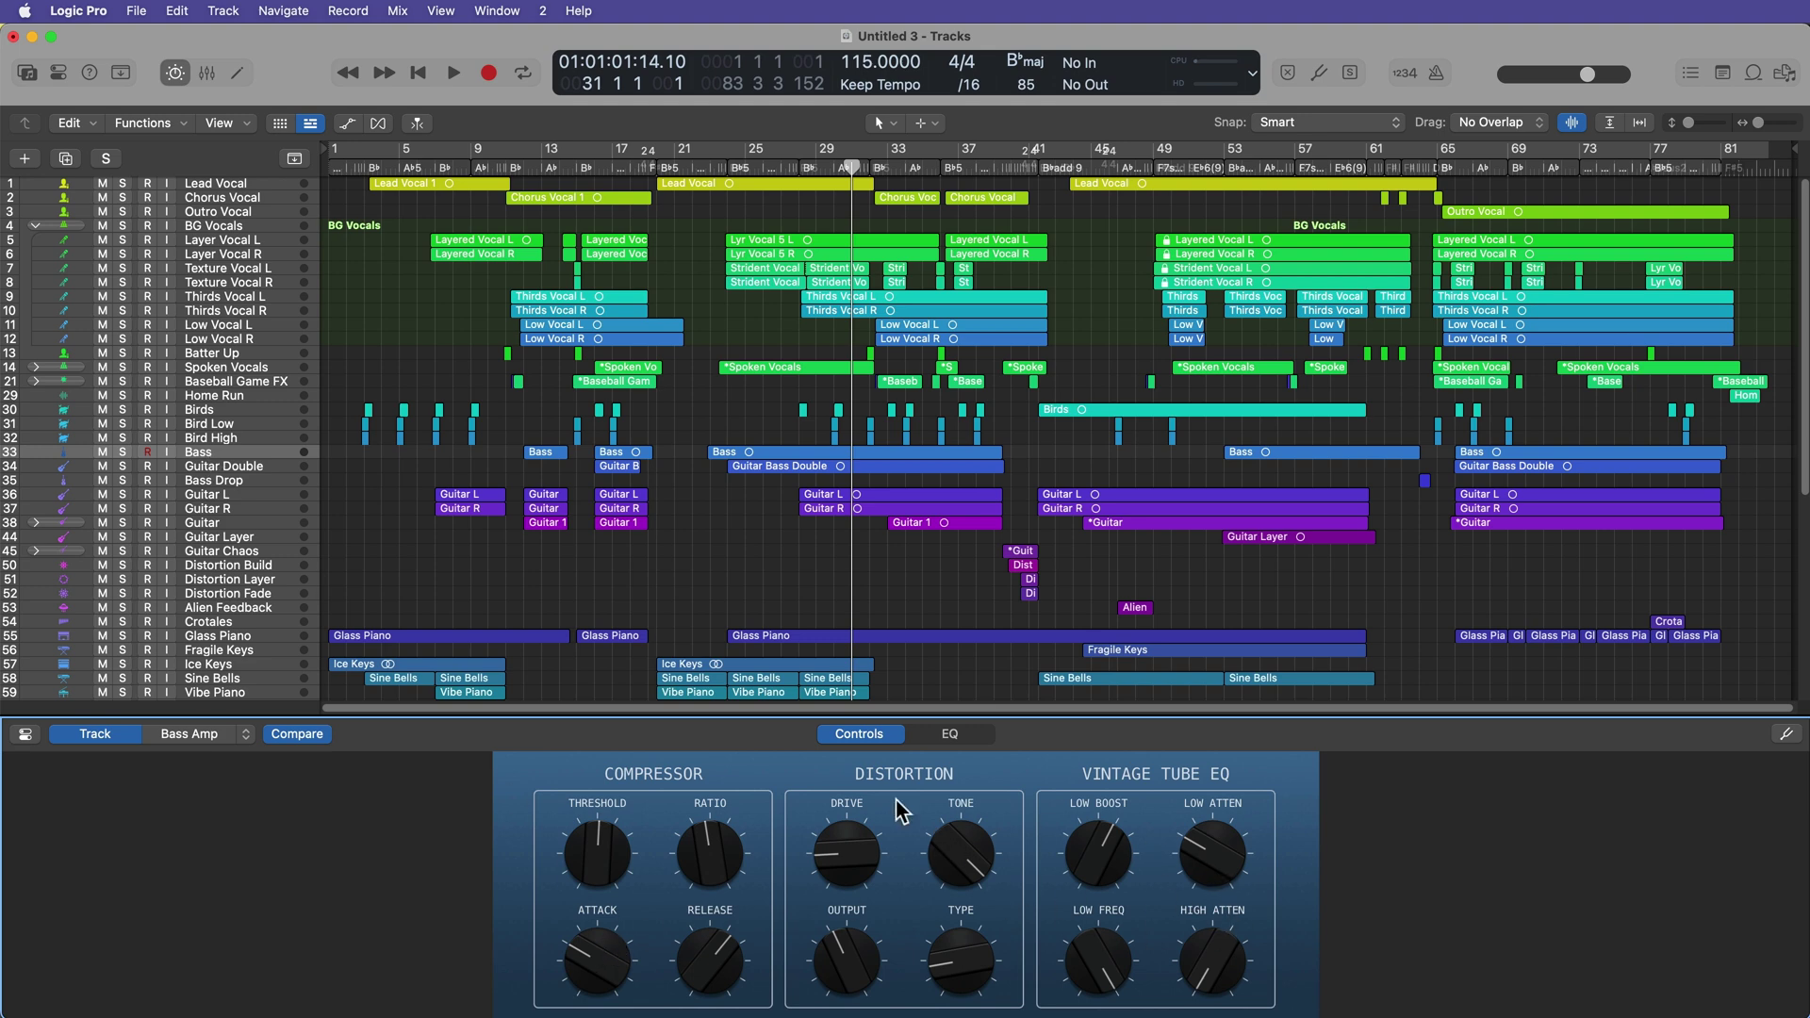
Replace Smart Controls with the Mixer and enlarge it to show faders and channel names.
left_click(177, 75)
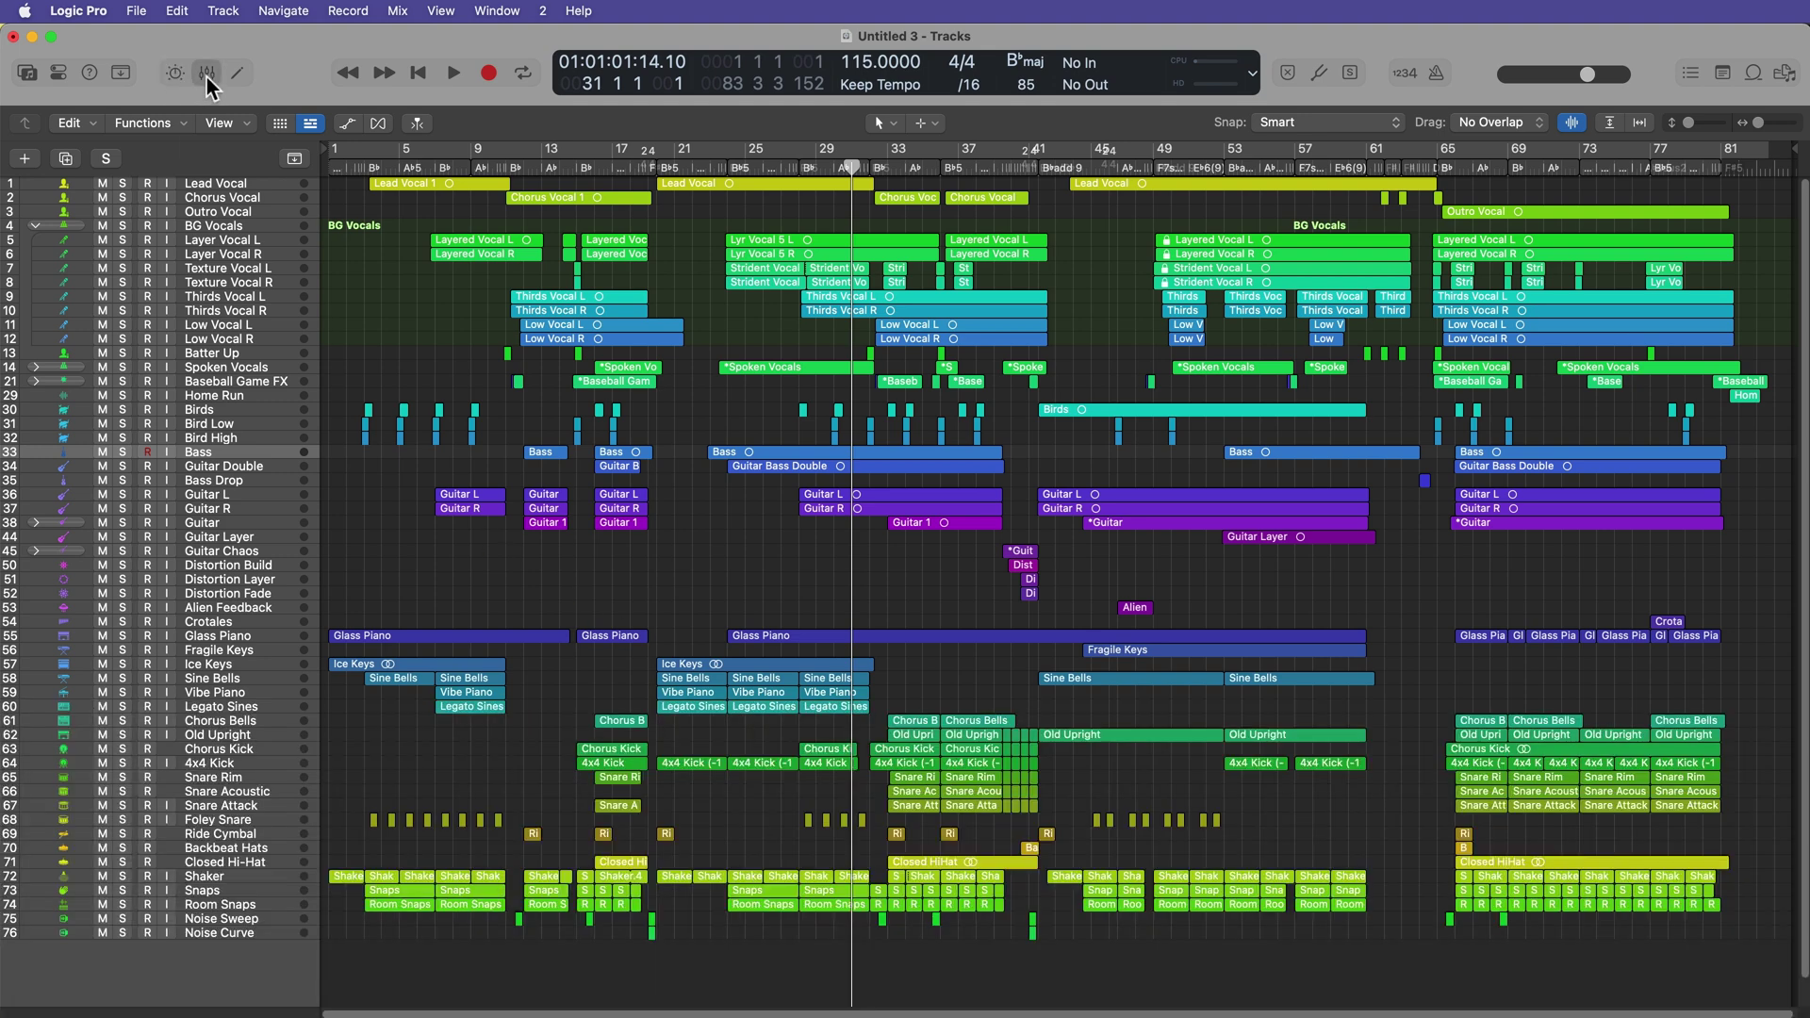
left_click(206, 74)
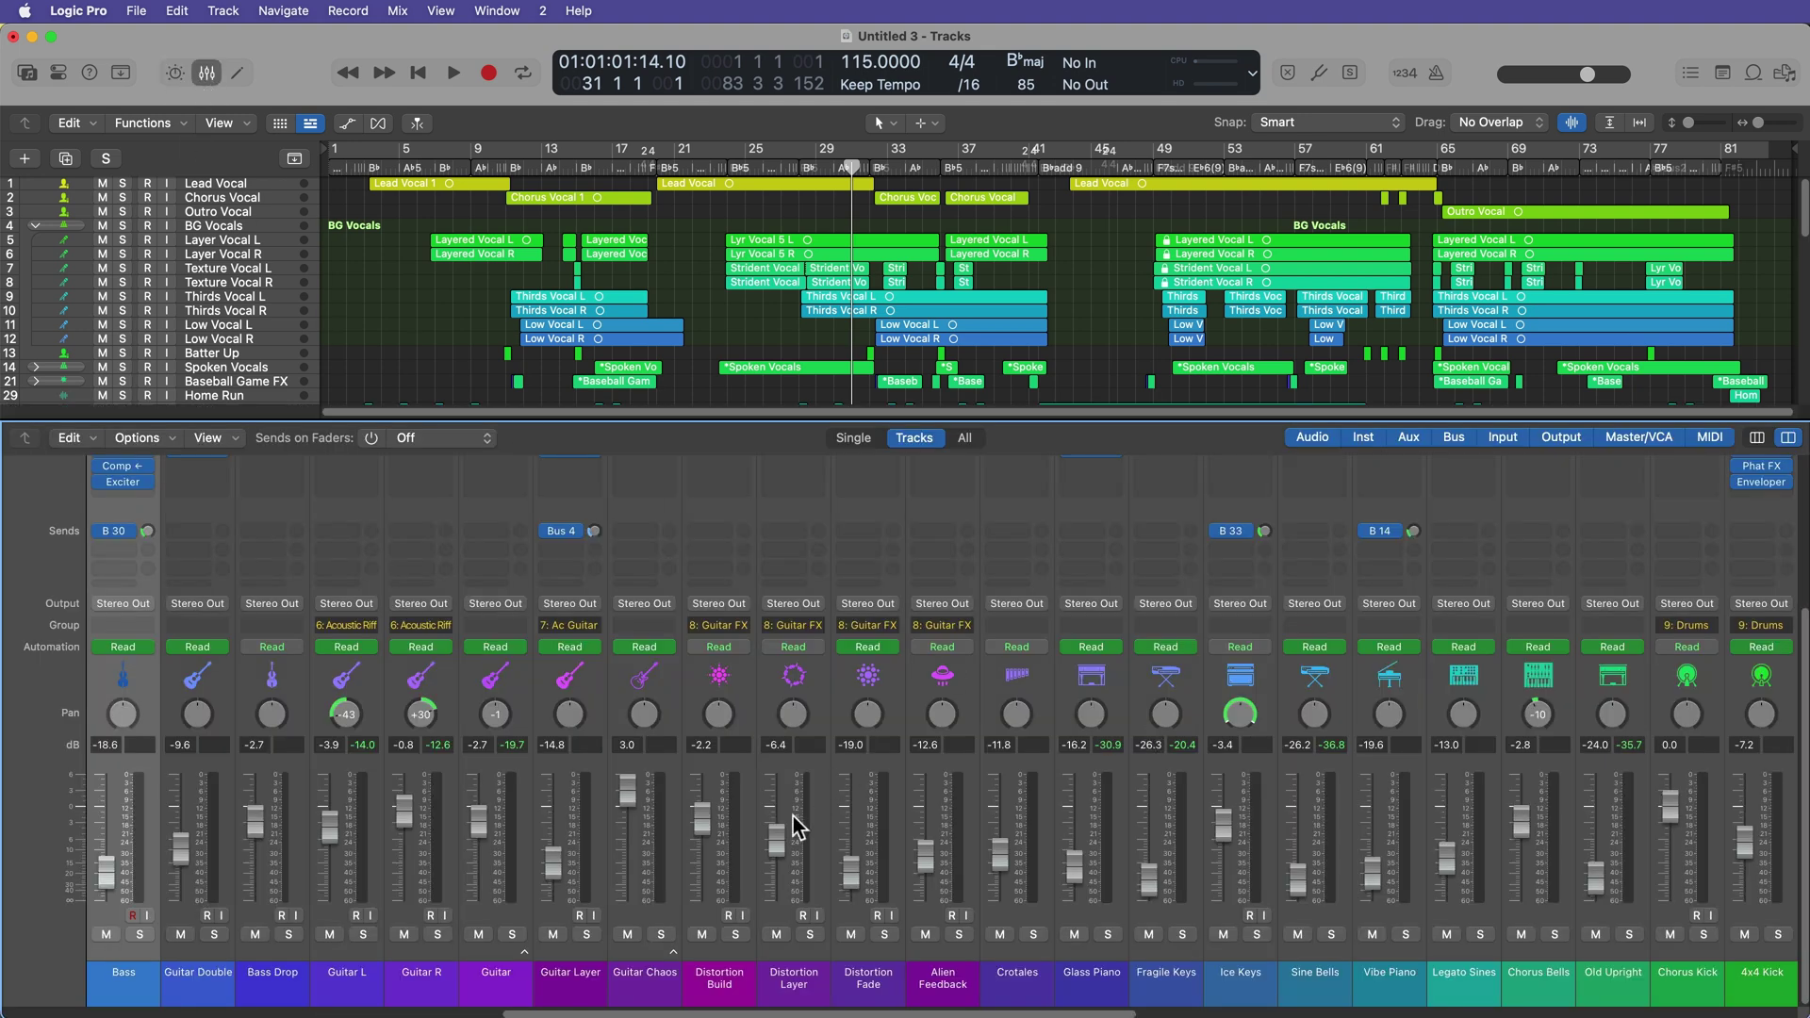
scroll(793, 816, "left", 15)
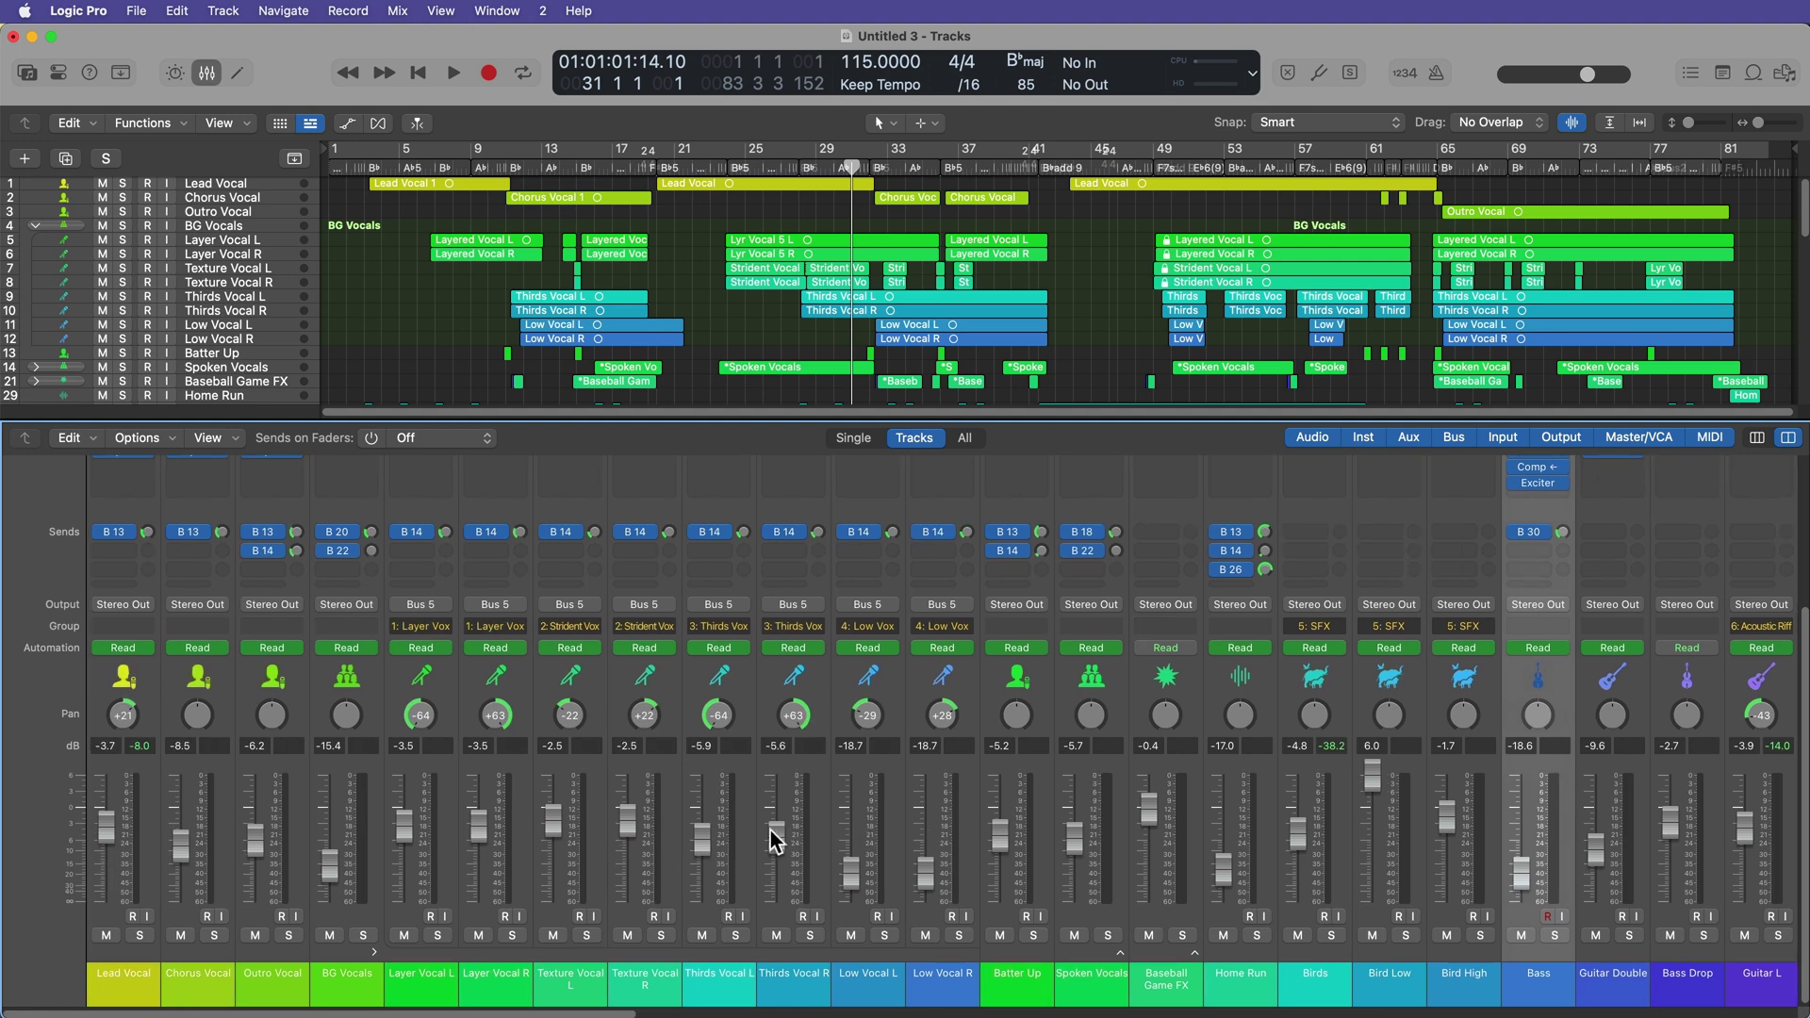
scroll(773, 837, "up", 5)
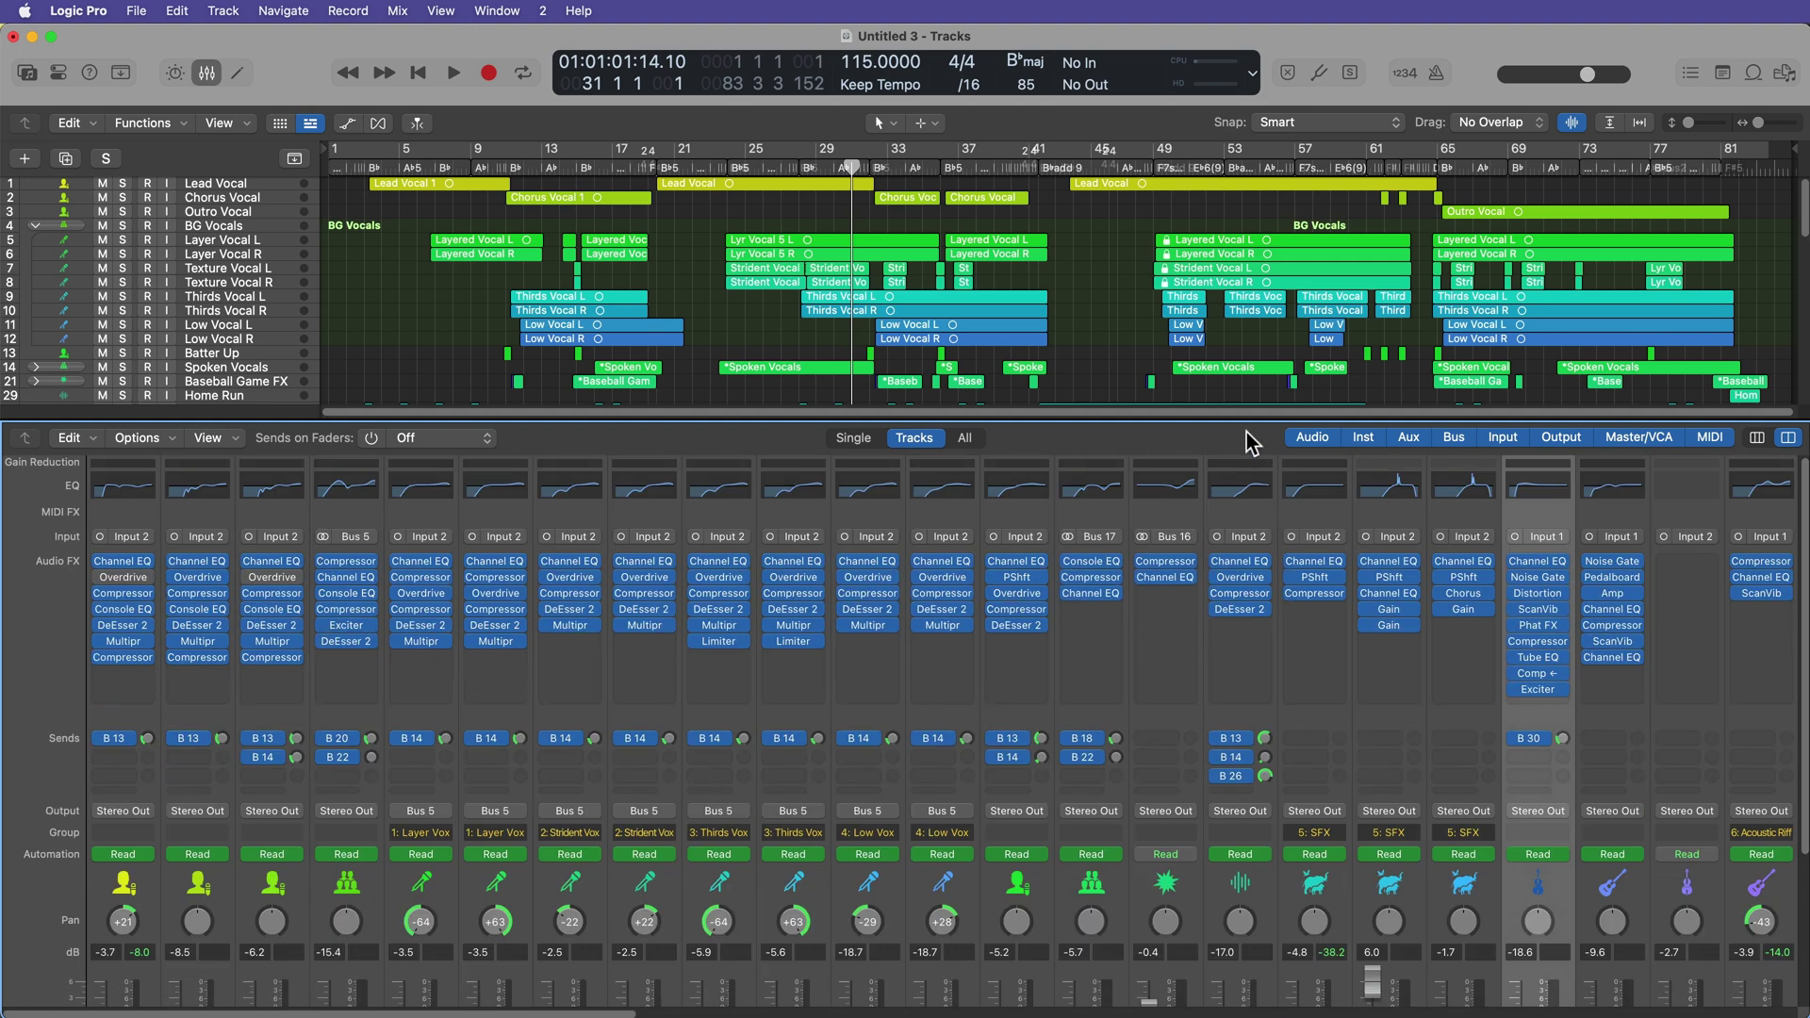
left_click_drag(1244, 421, 1231, 133)
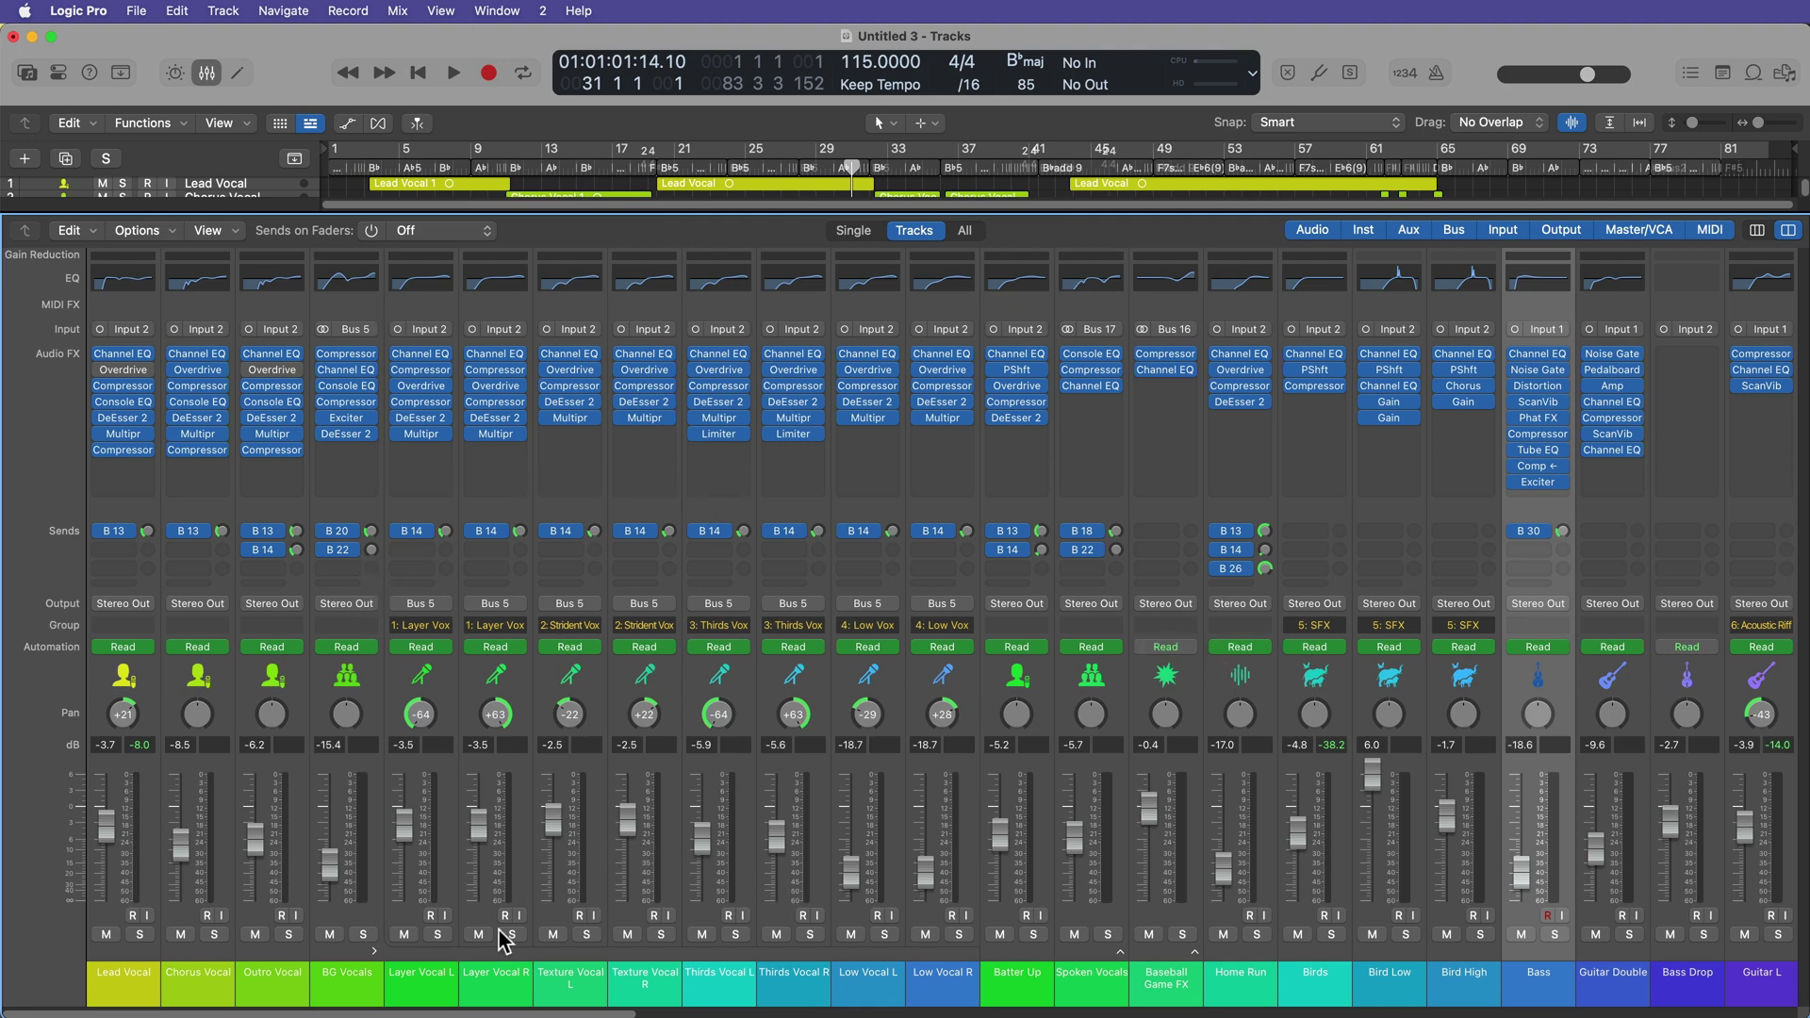
Lower the selected Layer and Texture vocal channels by 2.7 dB, pan them further left, then select the Texture Vocal R and Thirds Vocal L channels.
left_click_drag(452, 971, 625, 980)
left_click_drag(627, 818, 627, 834)
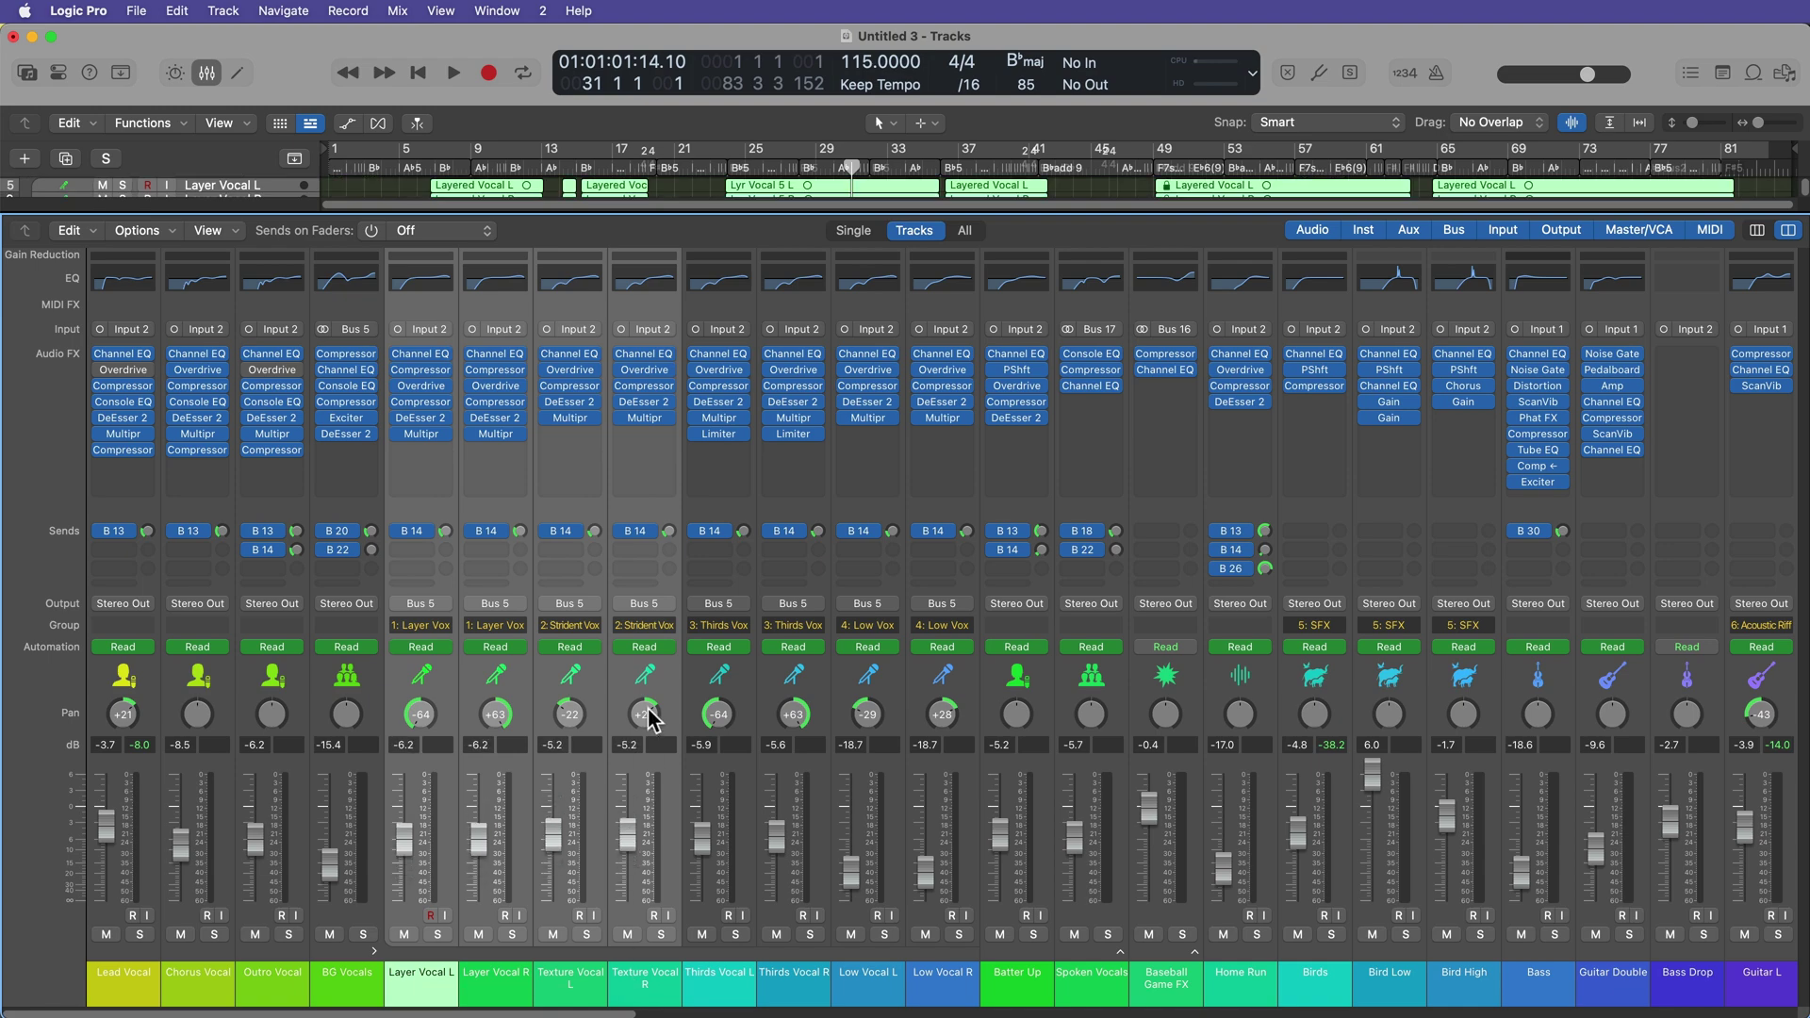
left_click_drag(650, 721, 651, 763)
left_click(661, 976)
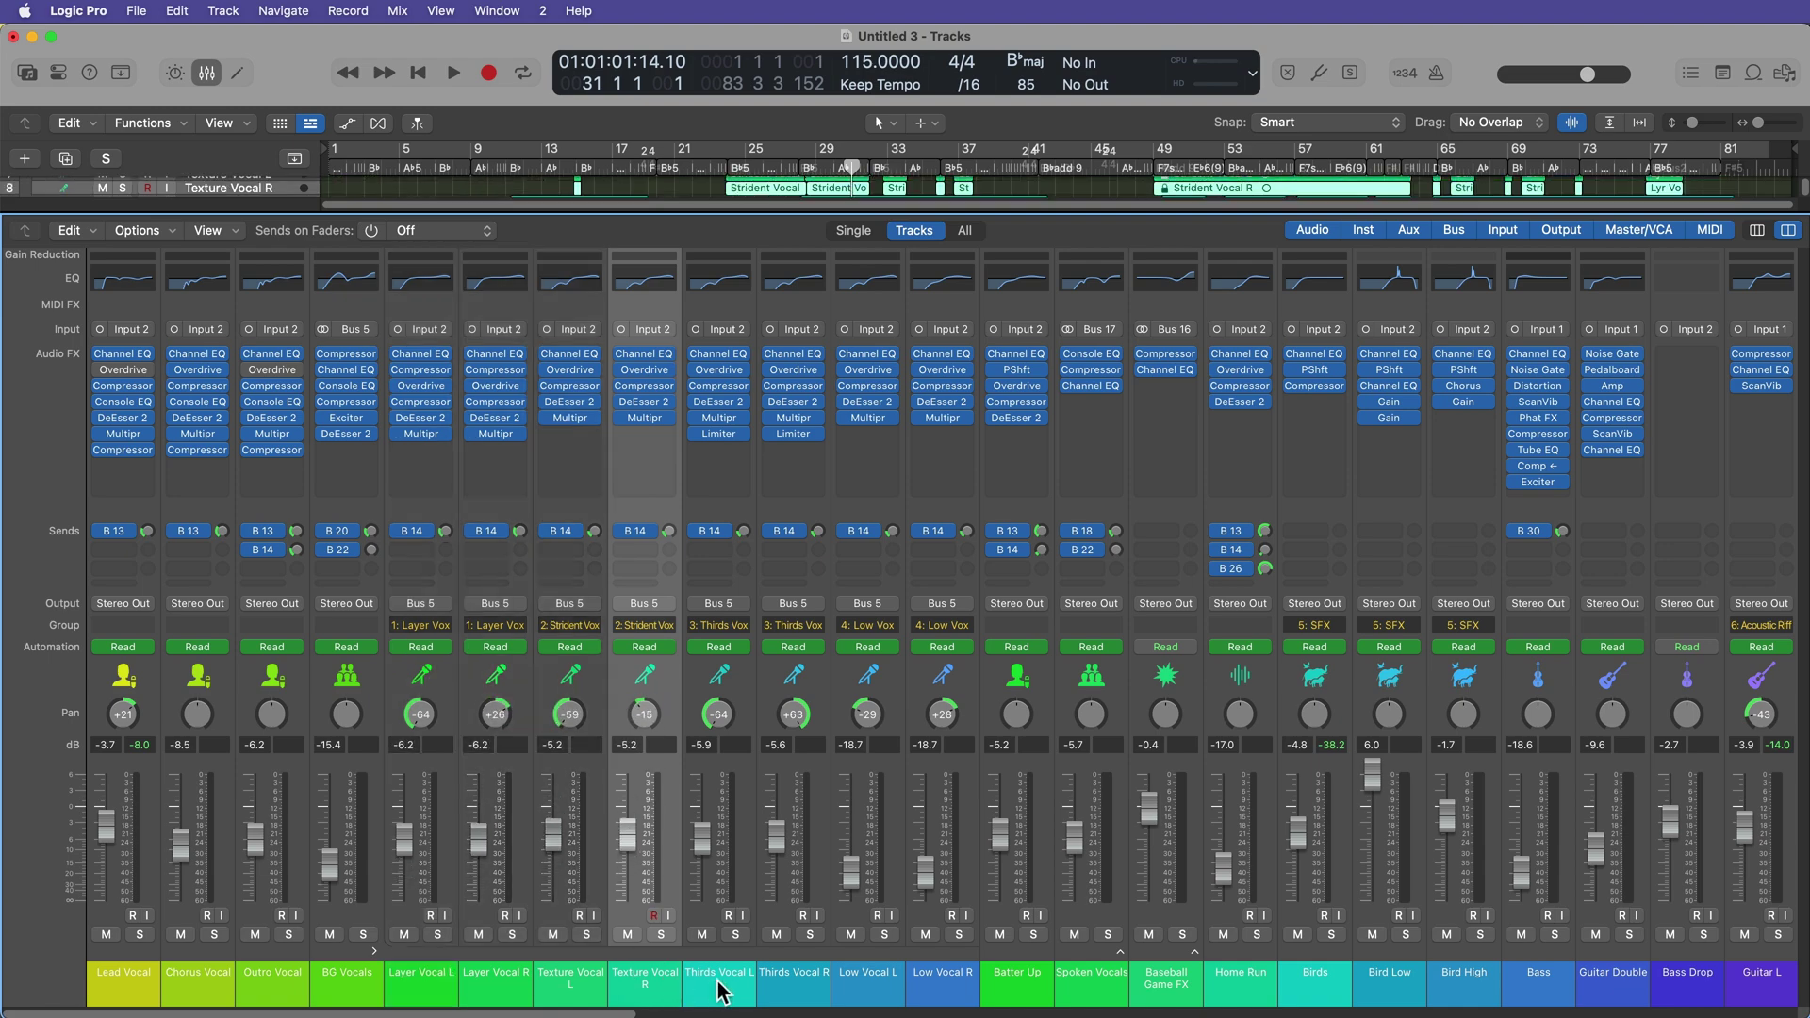
left_click(718, 981)
Select the Stereo Out and then the Master channel strips at the mixer's right end.
scroll(884, 834, "right", 10)
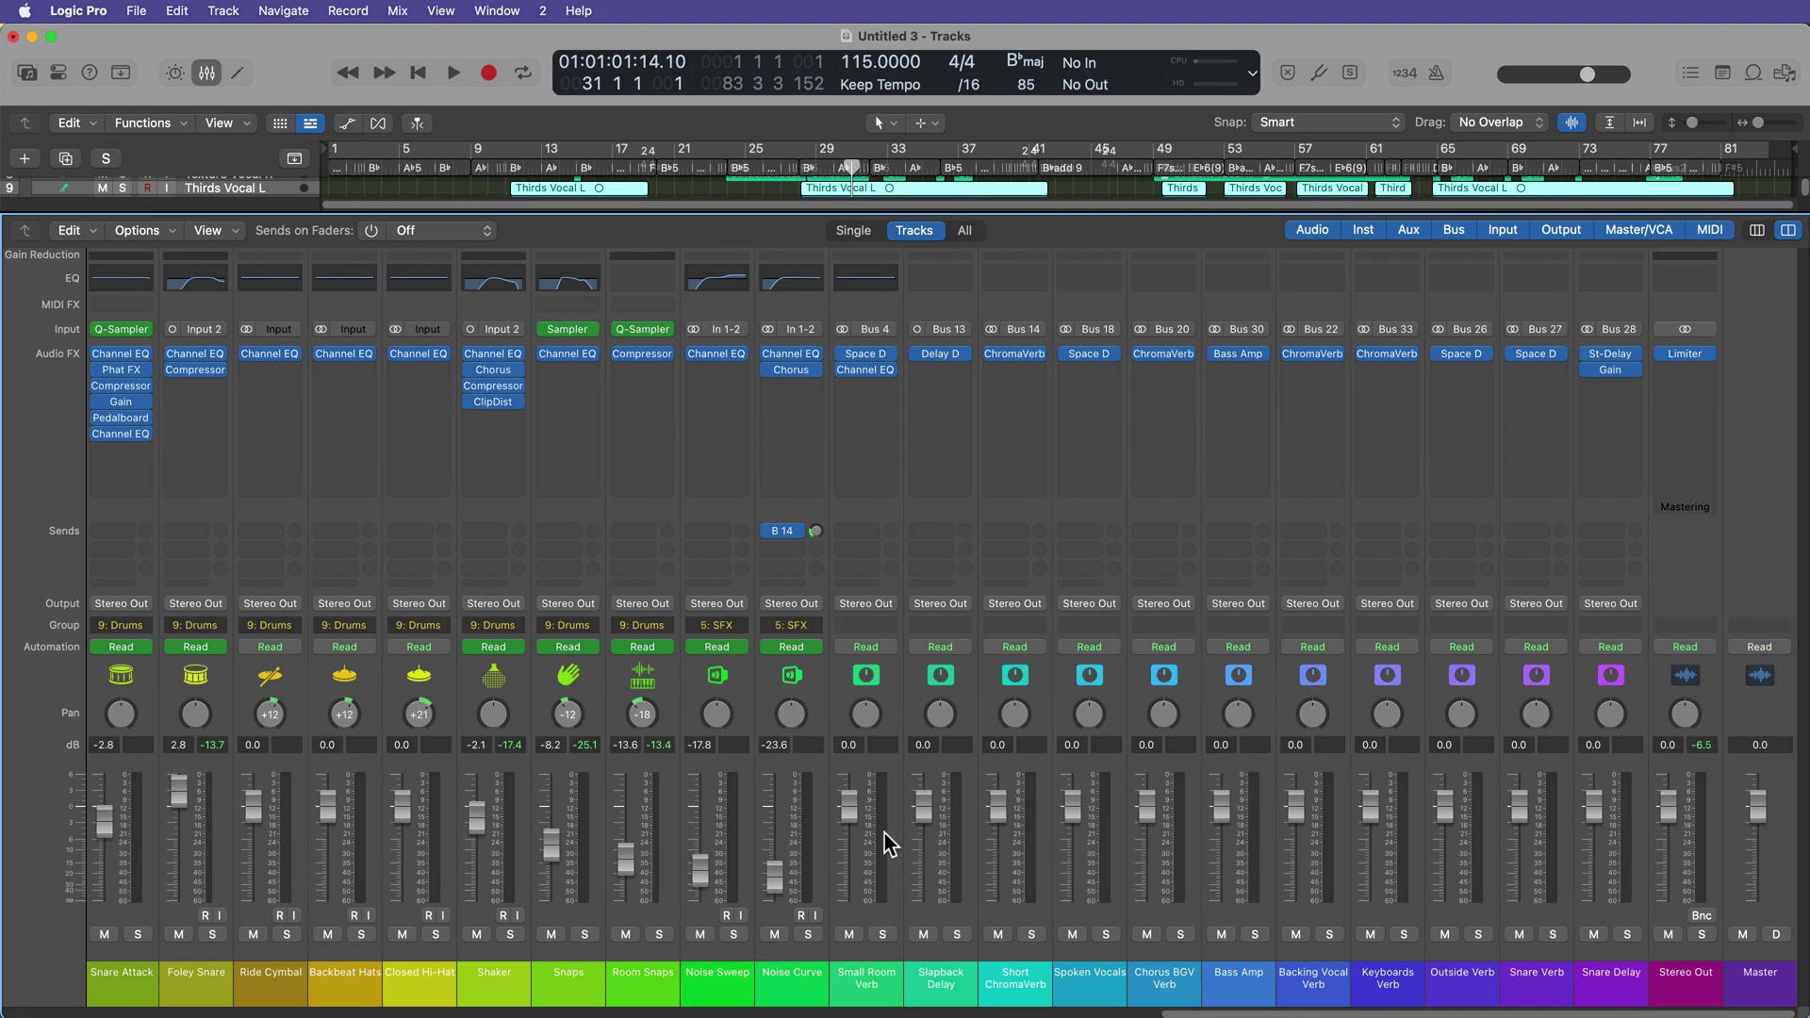
left_click(1673, 984)
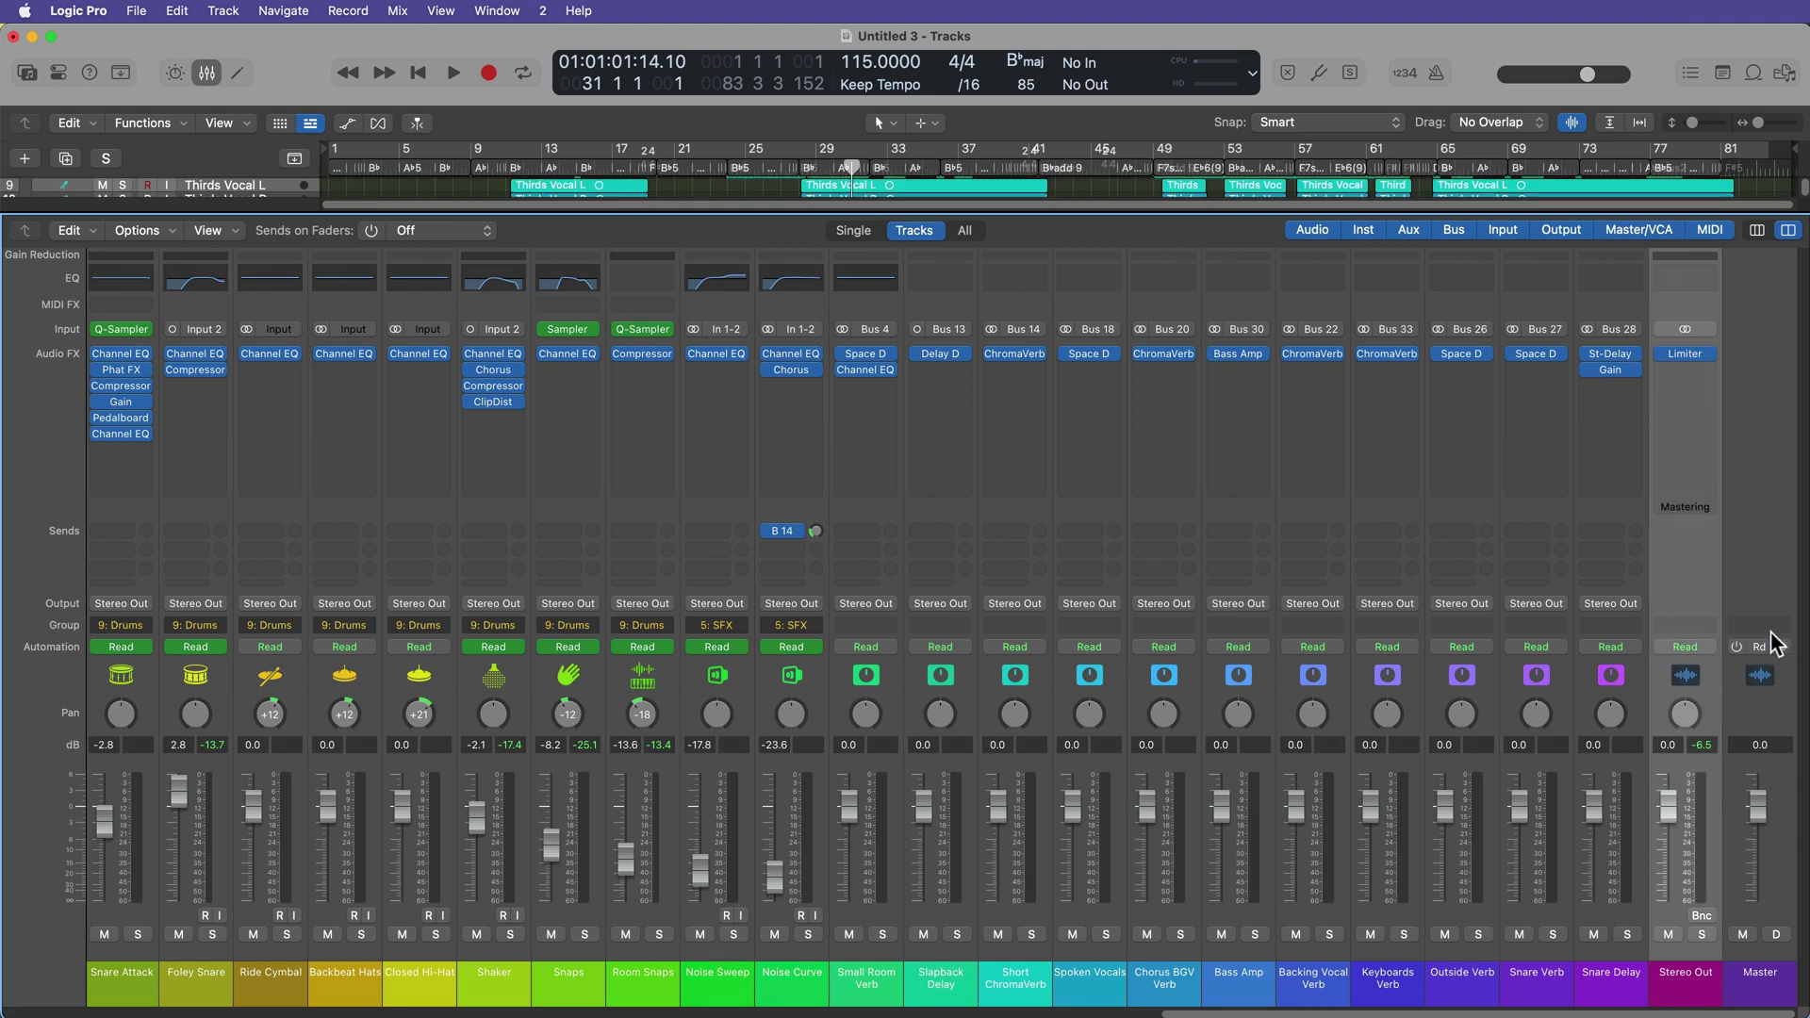
left_click(1759, 552)
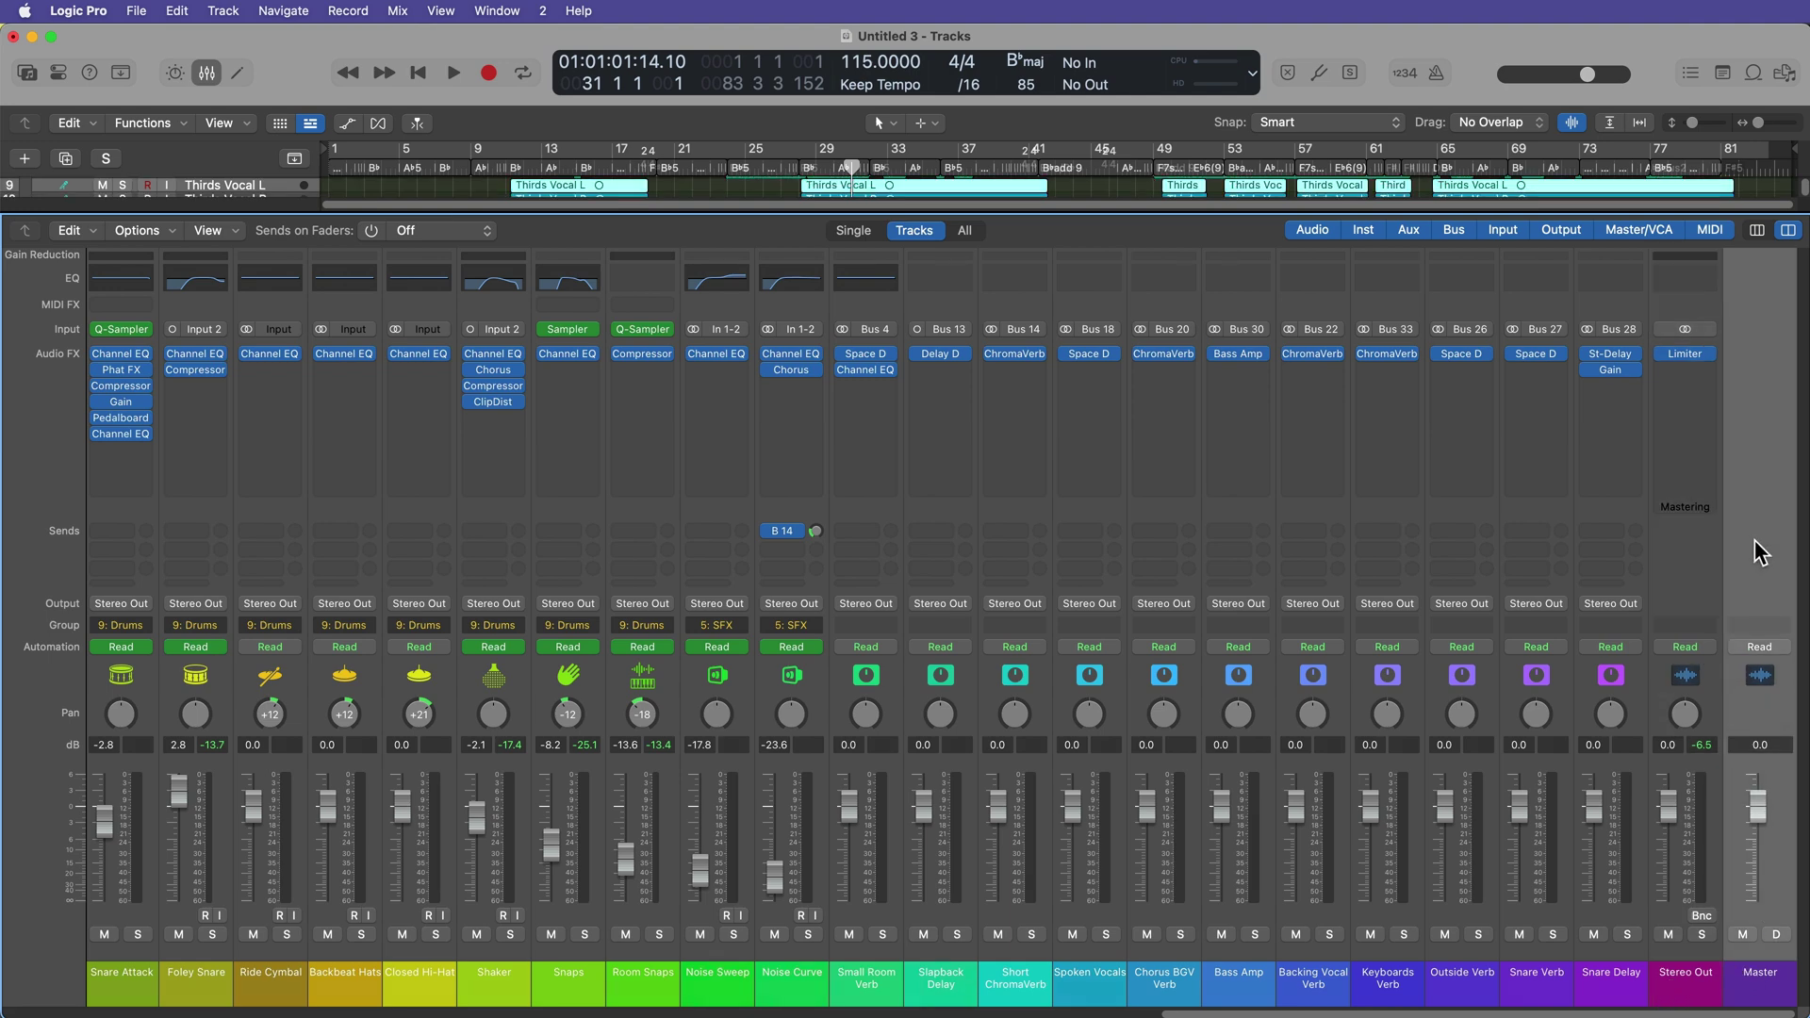
Try the master volume at -18.6 dB and adjust Stereo Out, then reset them to 0 dB with the Stereo Out pan centred.
left_click_drag(1588, 74, 1536, 85)
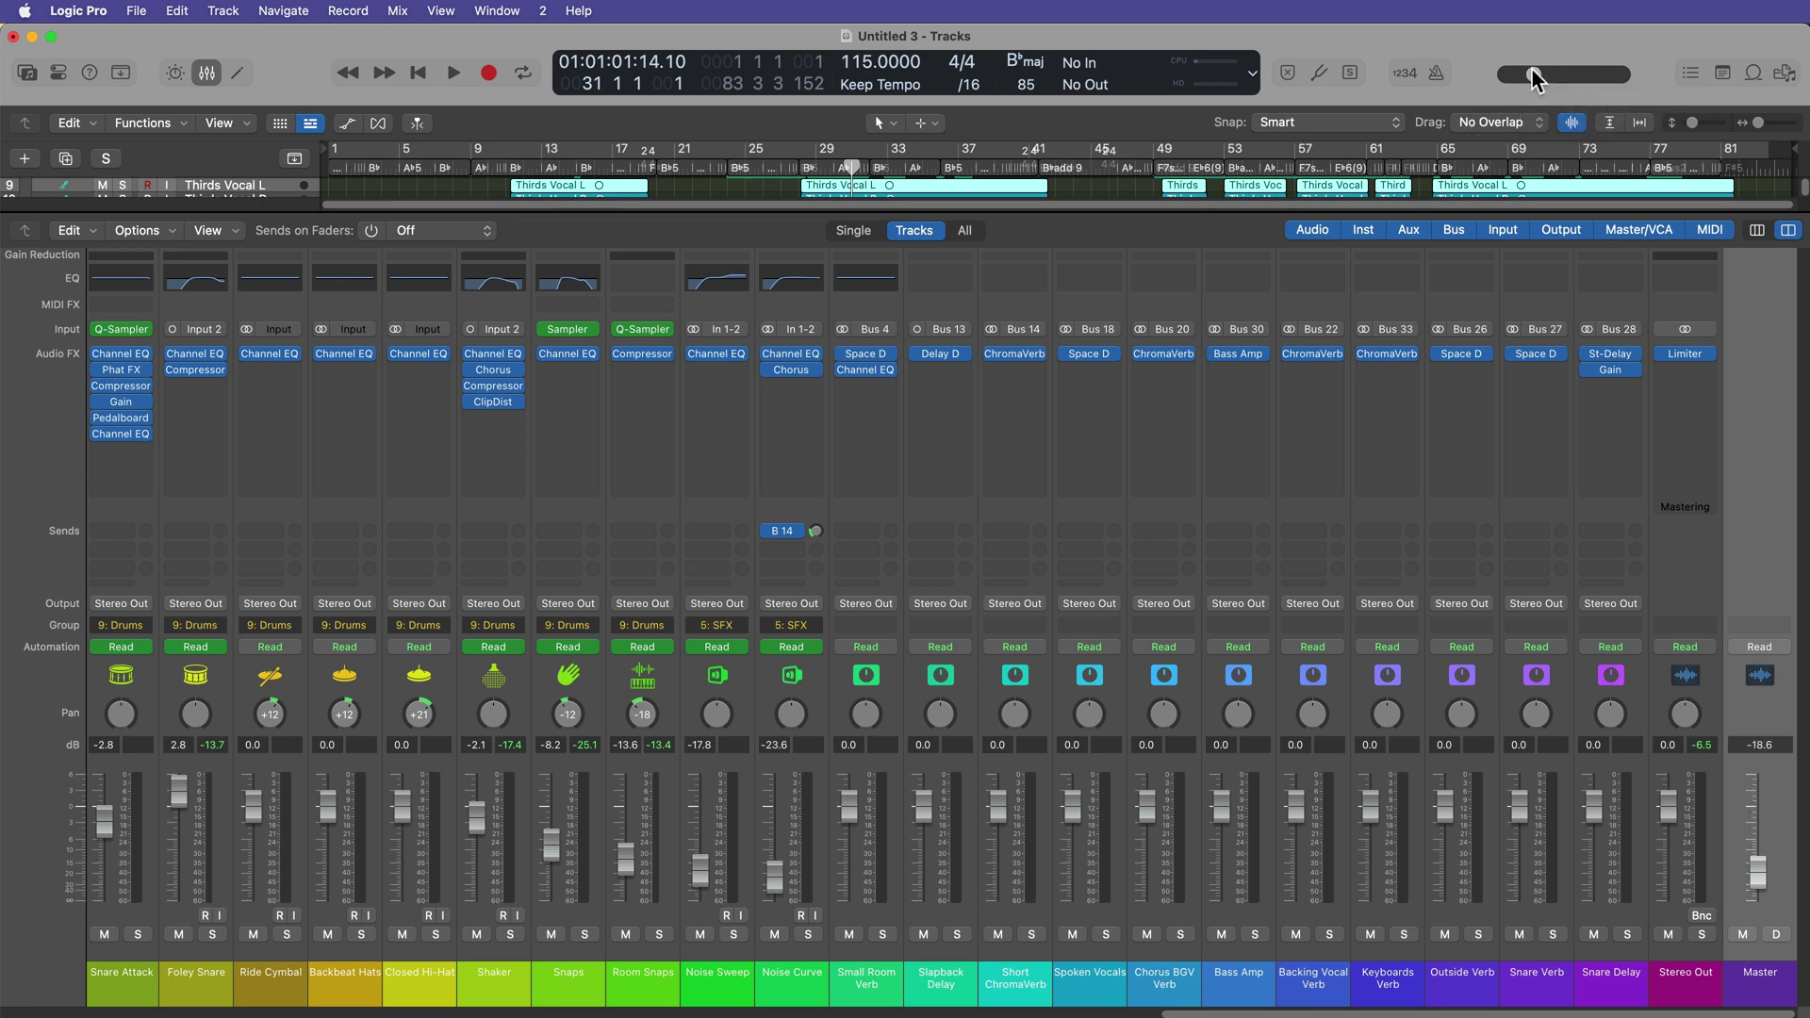
left_click(1533, 76, "alt")
left_click_drag(1667, 808, 1668, 871)
left_click(1668, 877, "alt")
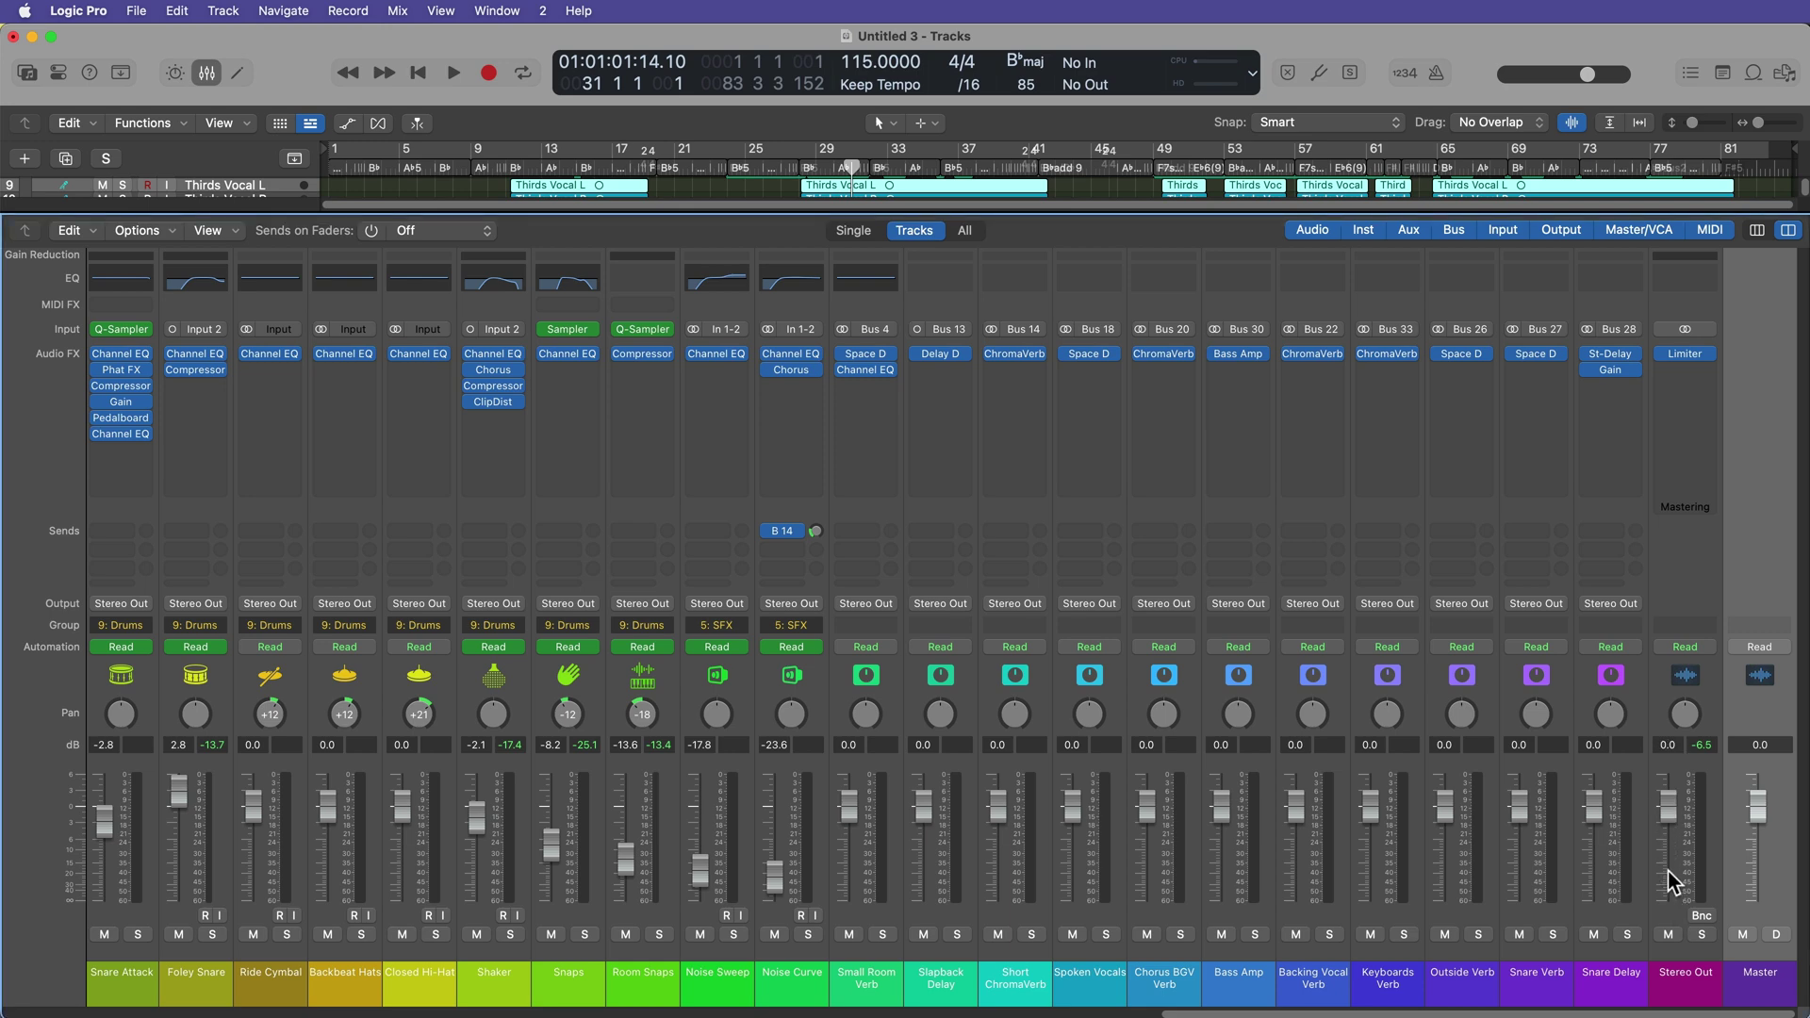
left_click_drag(1684, 714, 1684, 744)
left_click(1684, 716, "alt")
Scroll the mixer back to Lead Vocal and show the channels as narrow strips.
scroll(606, 738, "left", 10)
scroll(606, 735, "left", 10)
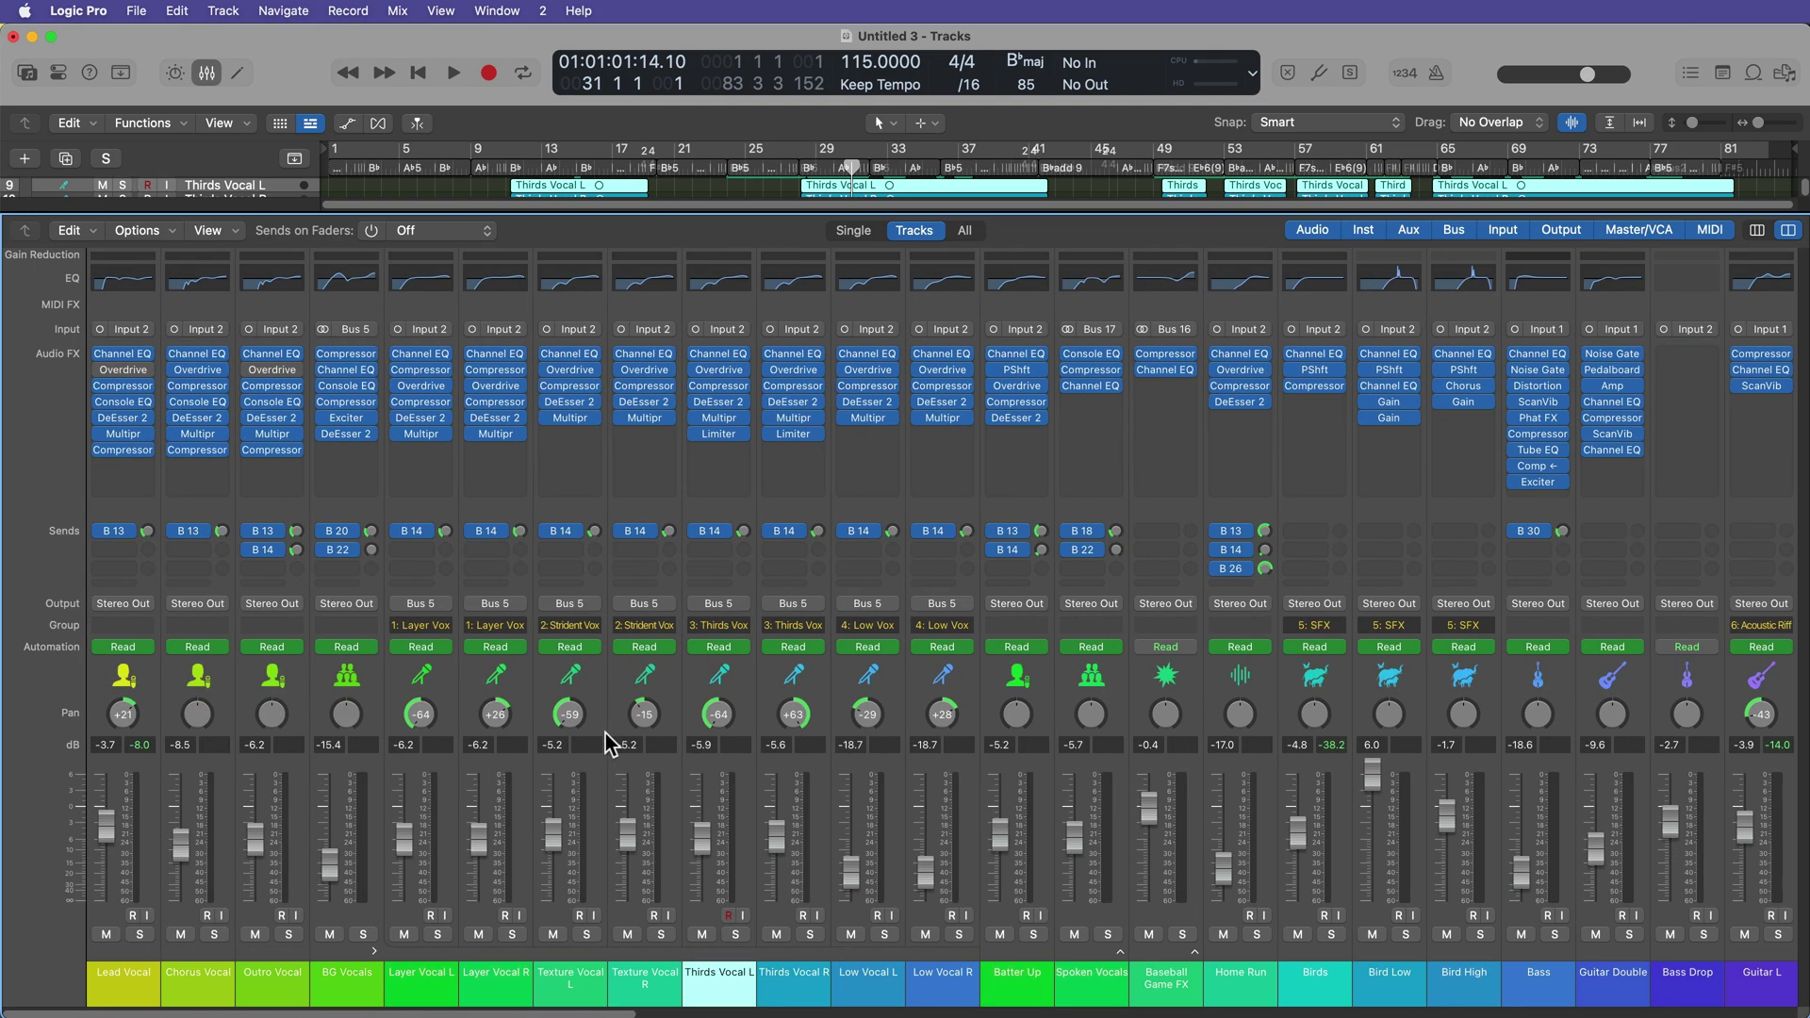
left_click(1756, 231)
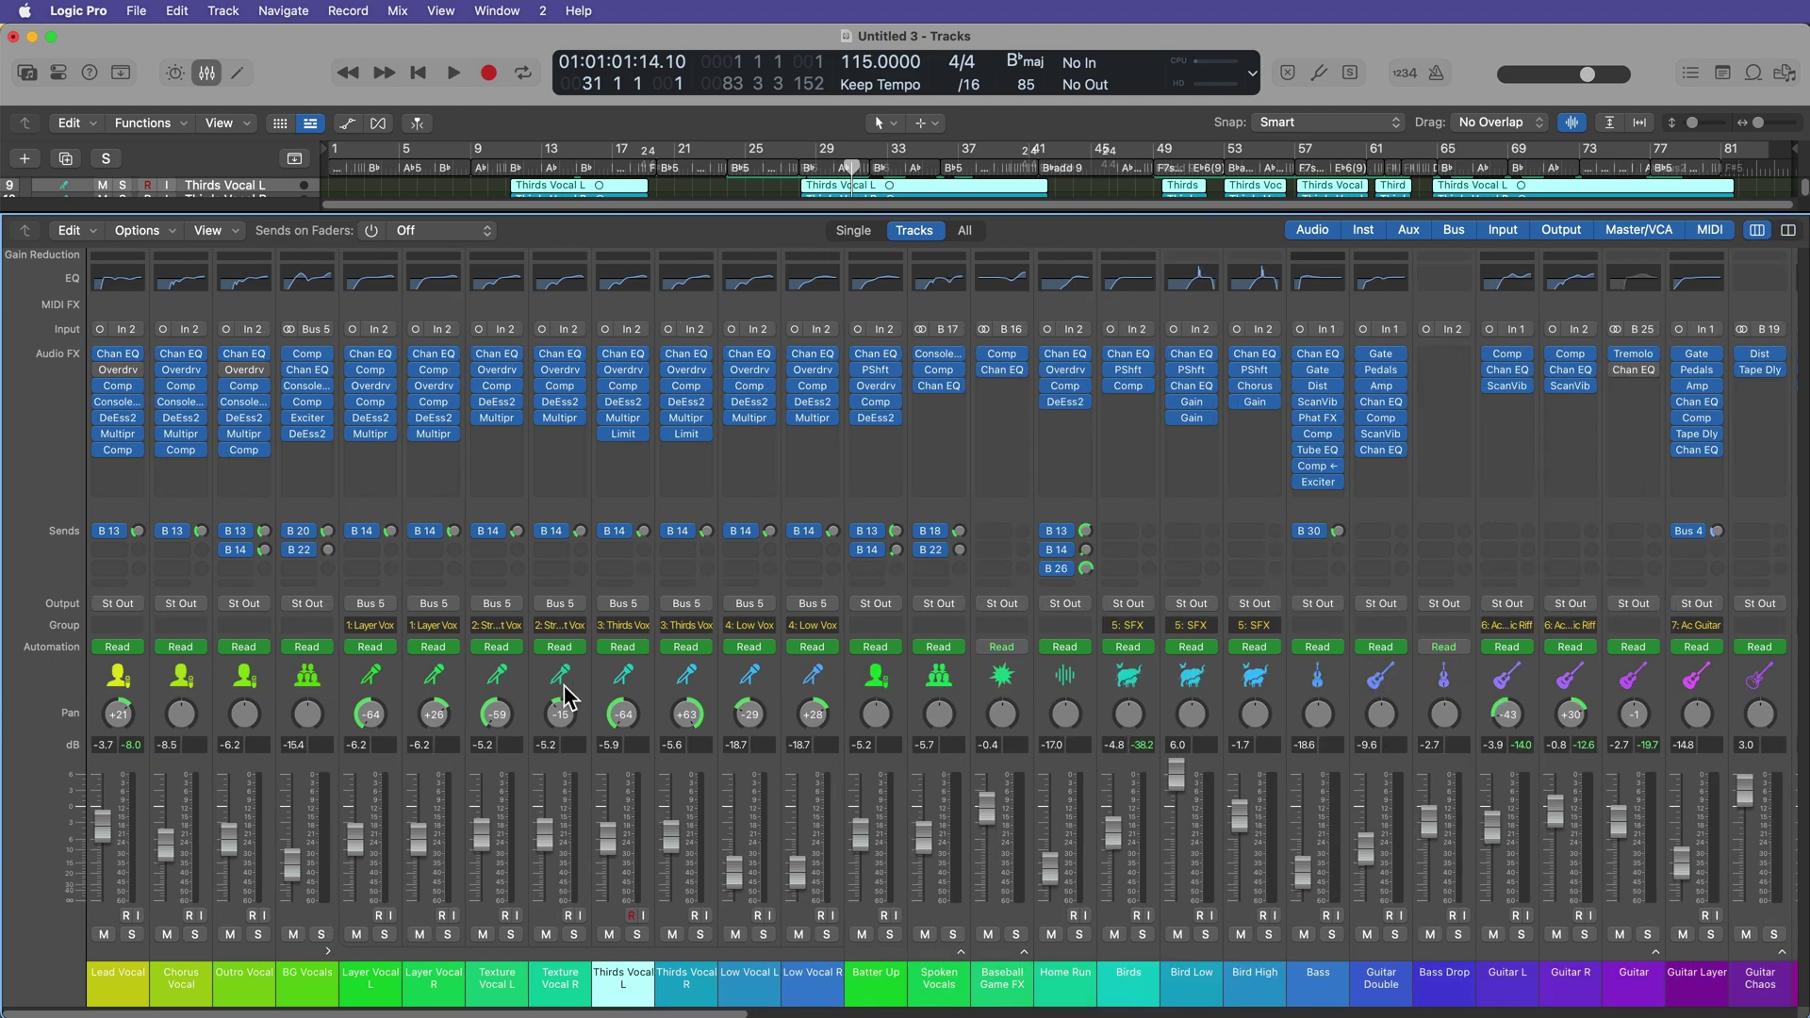
Hide the mixer and load the Lyr Vocal 5 L region into the editor below the tracks.
key("x")
key("x")
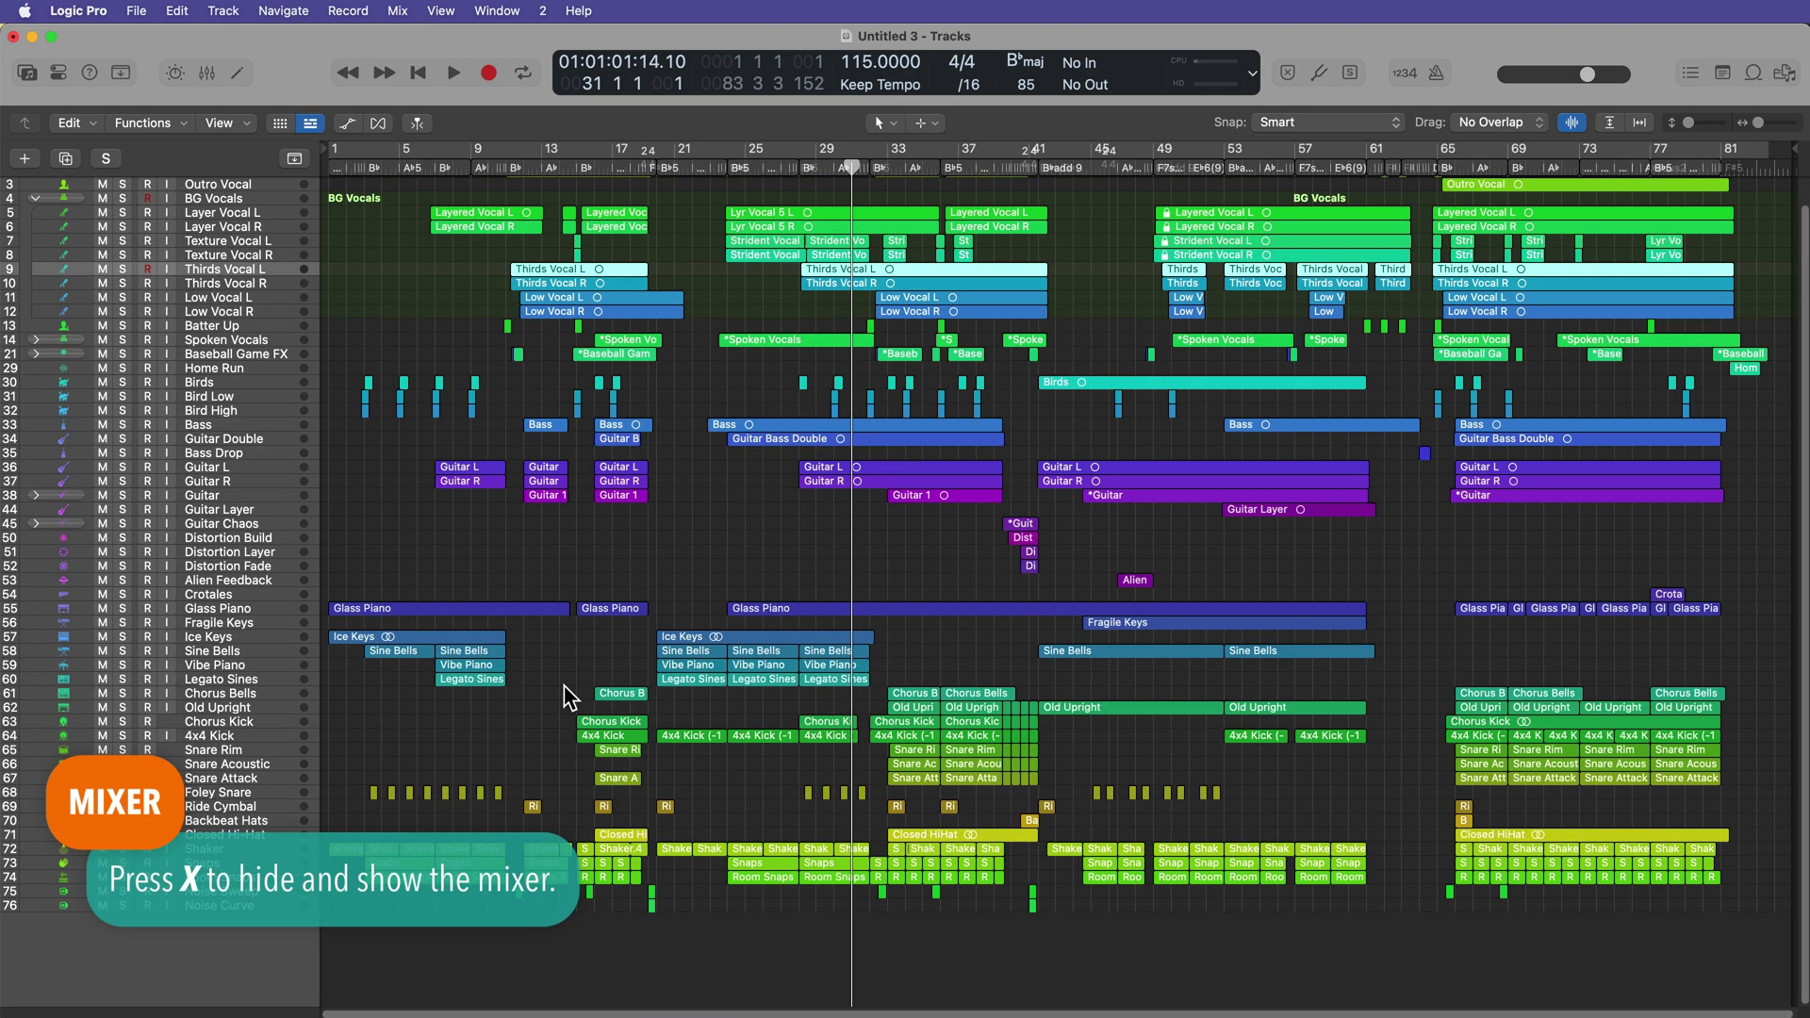
key("x")
key("x")
key("x")
left_click(237, 72)
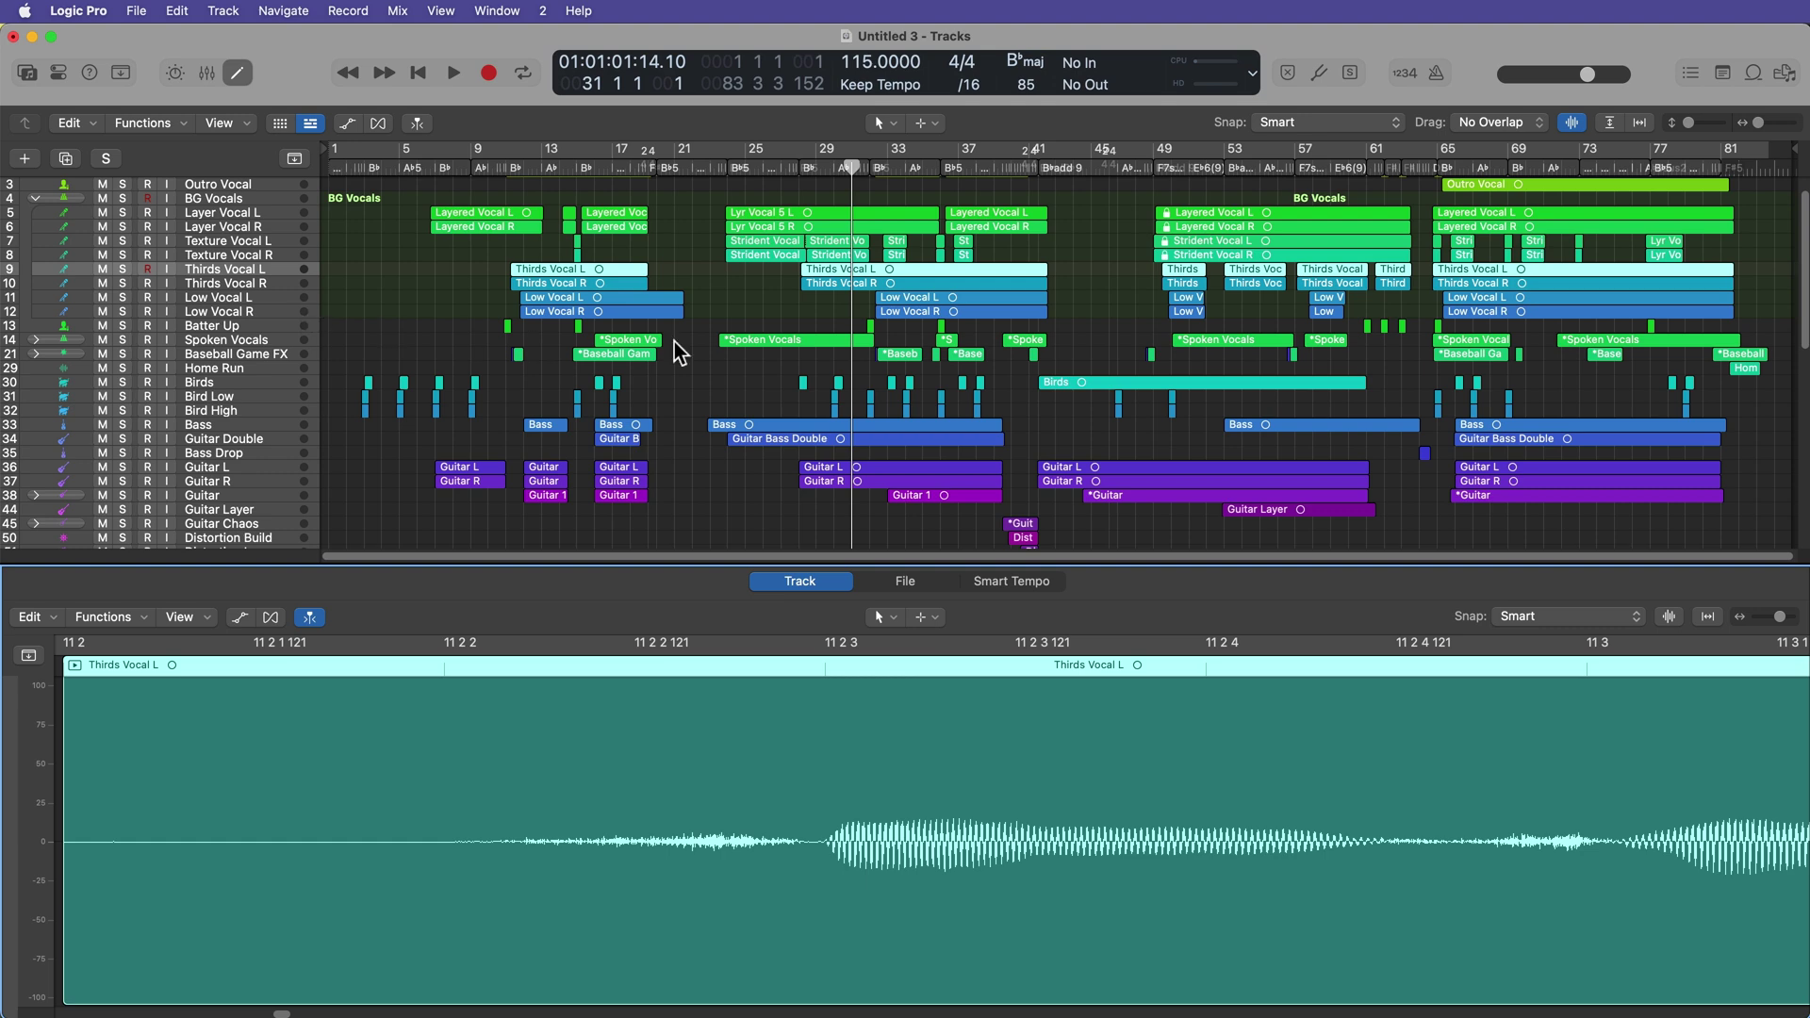
left_click(780, 345)
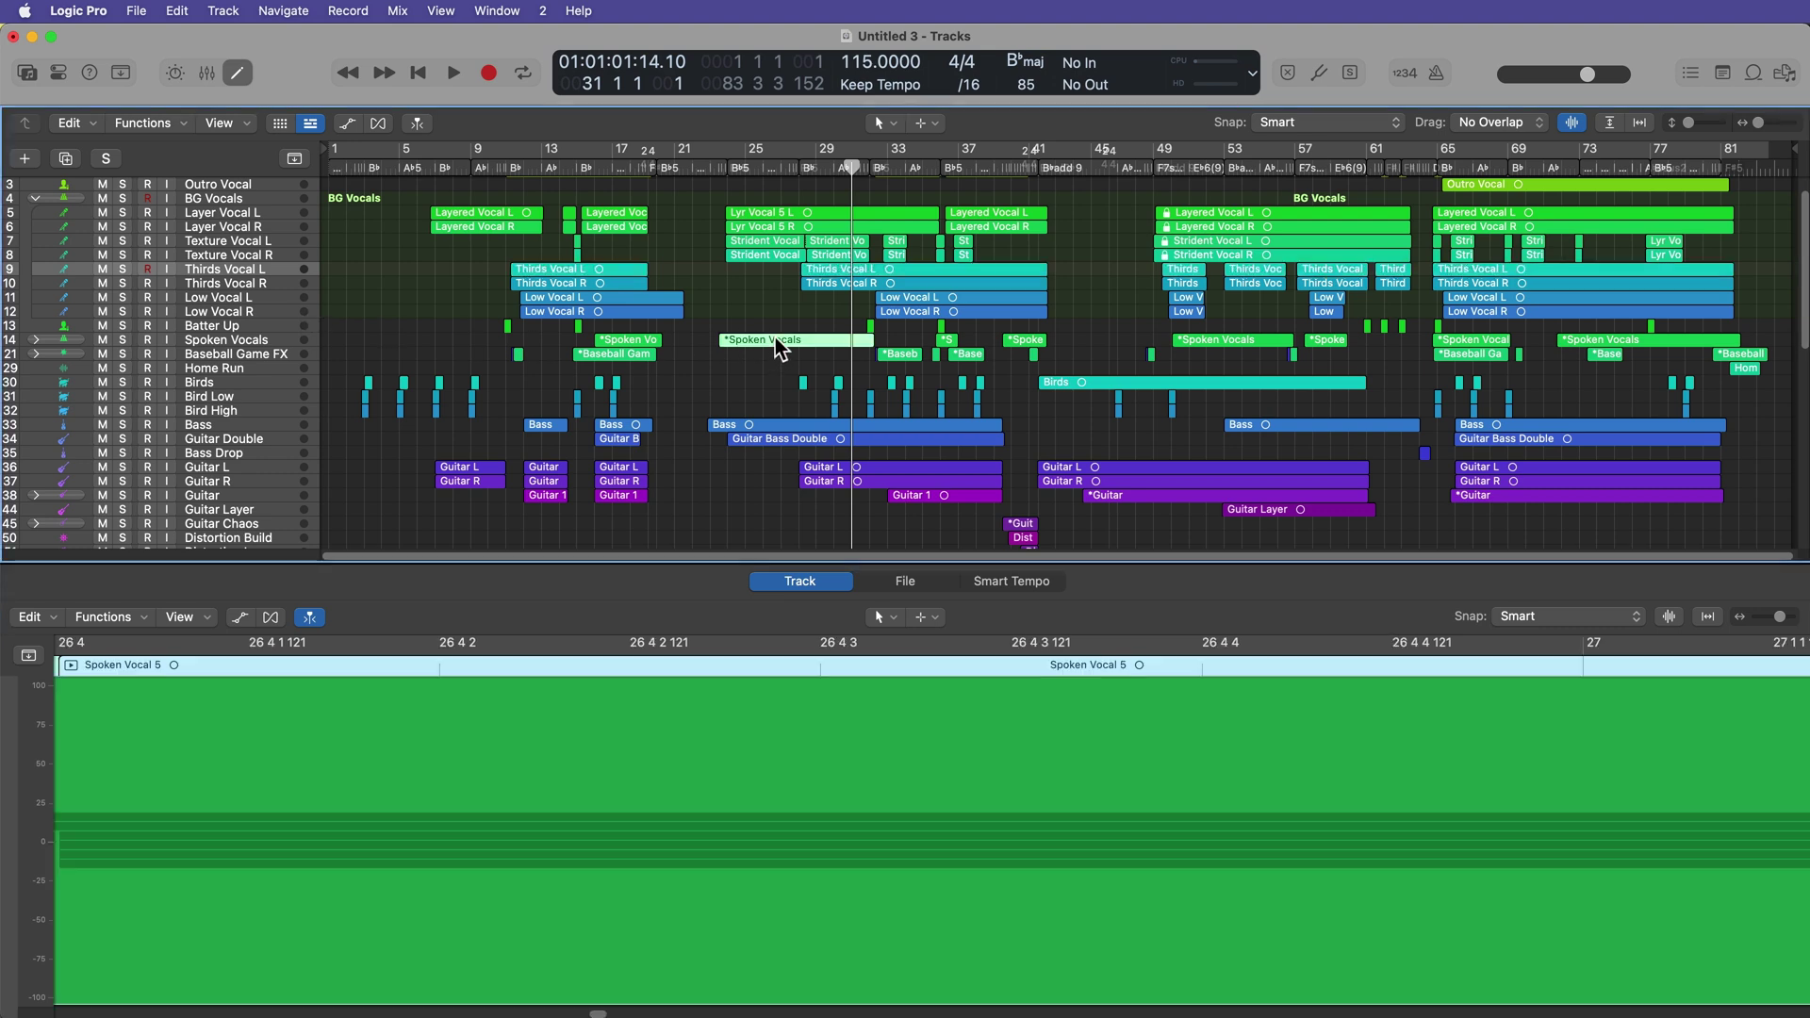
left_click(759, 215)
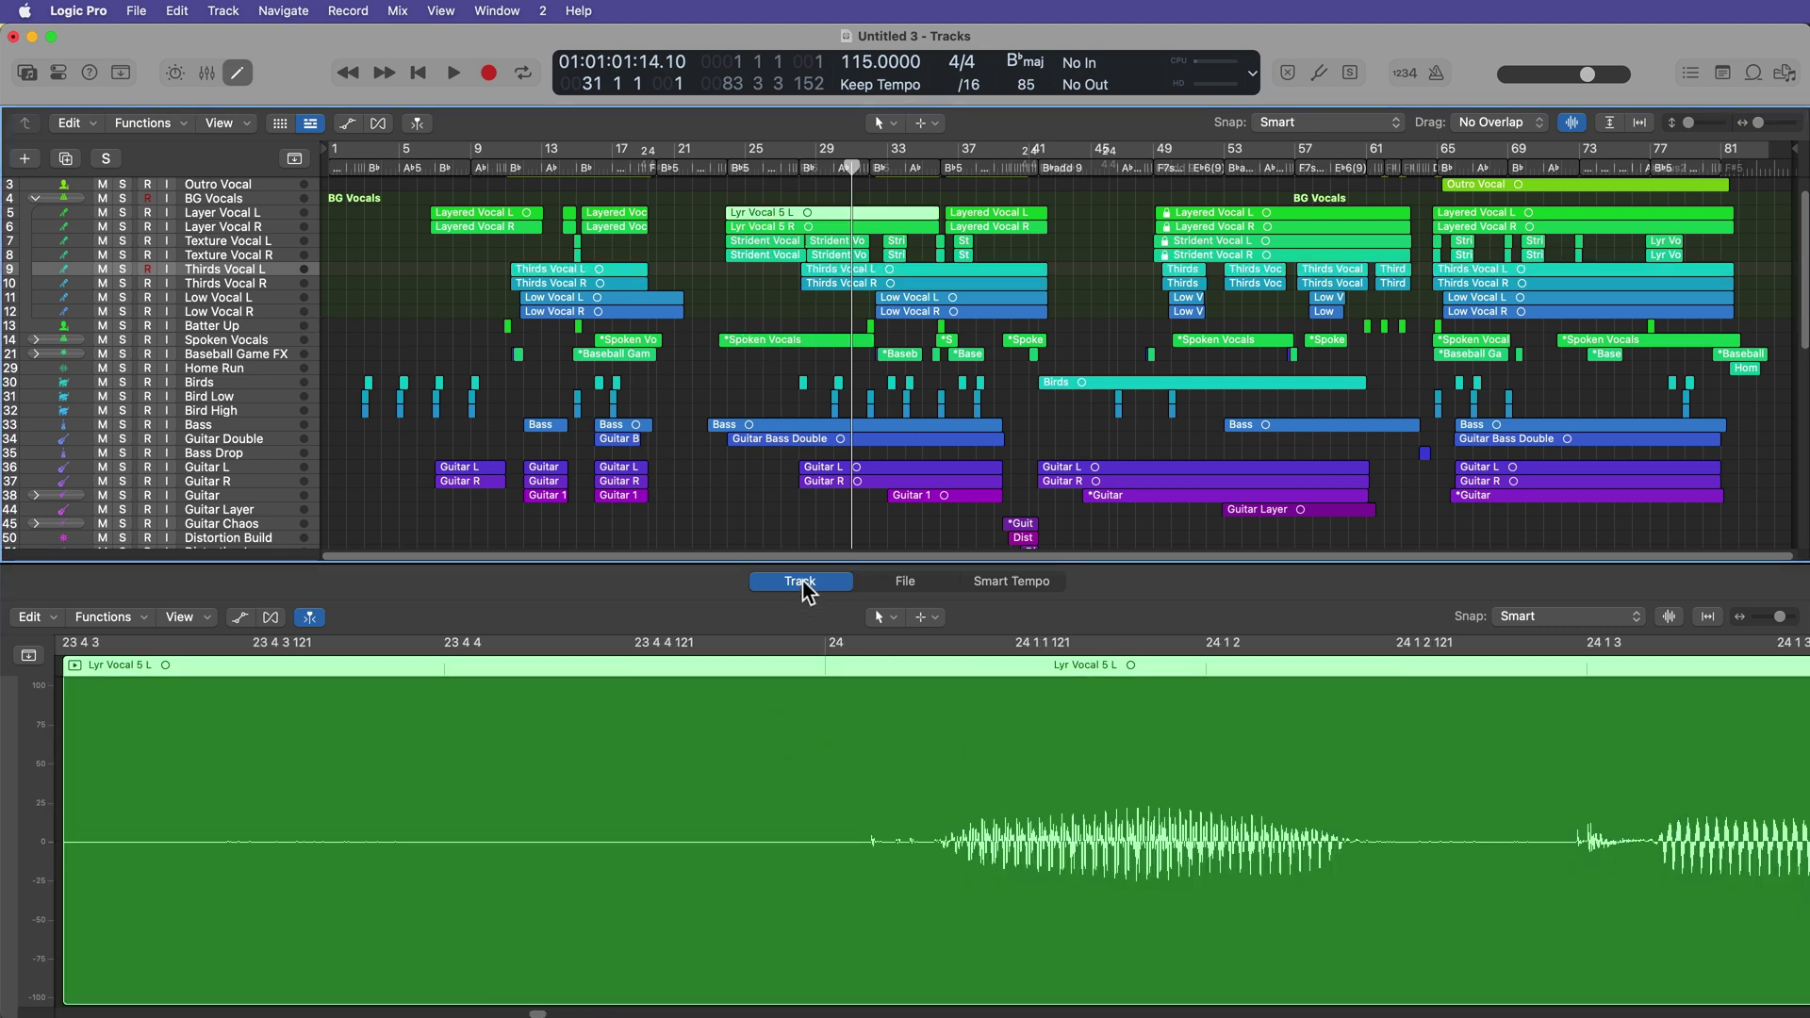
View the region in the File and Smart Tempo editors, then return to the Track waveform view.
left_click(881, 581)
left_click(987, 586)
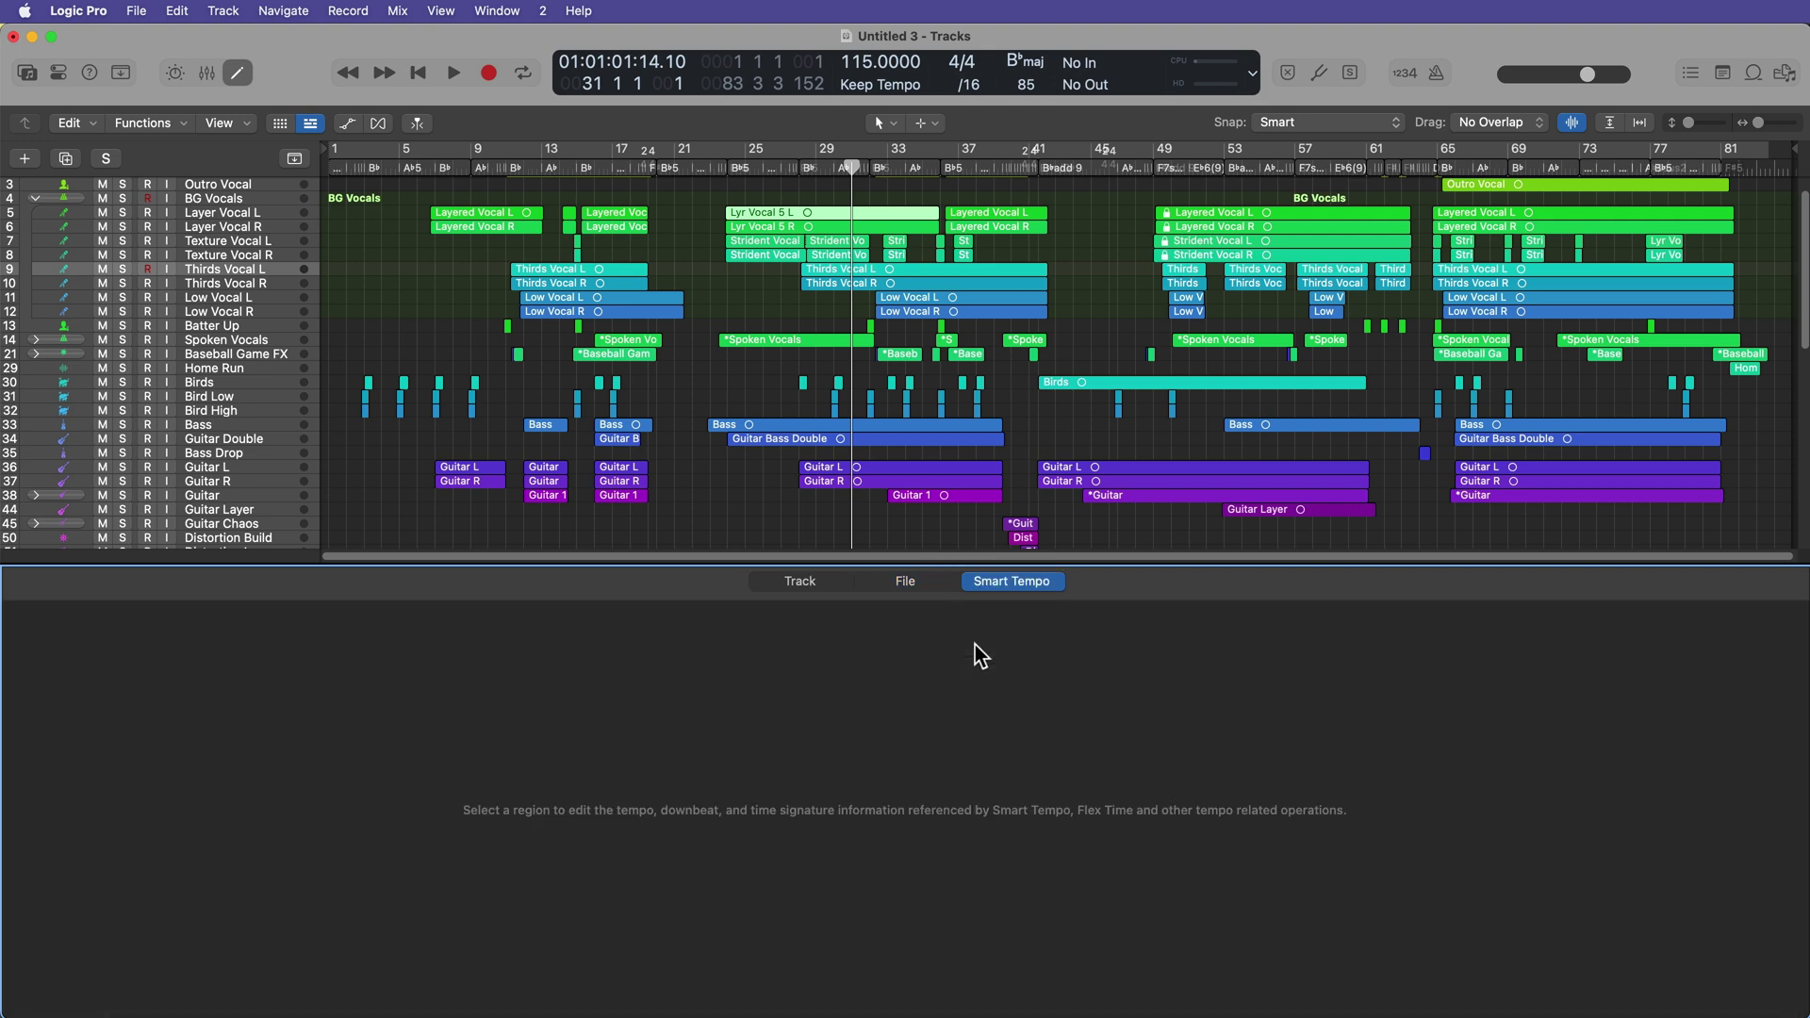
left_click(804, 584)
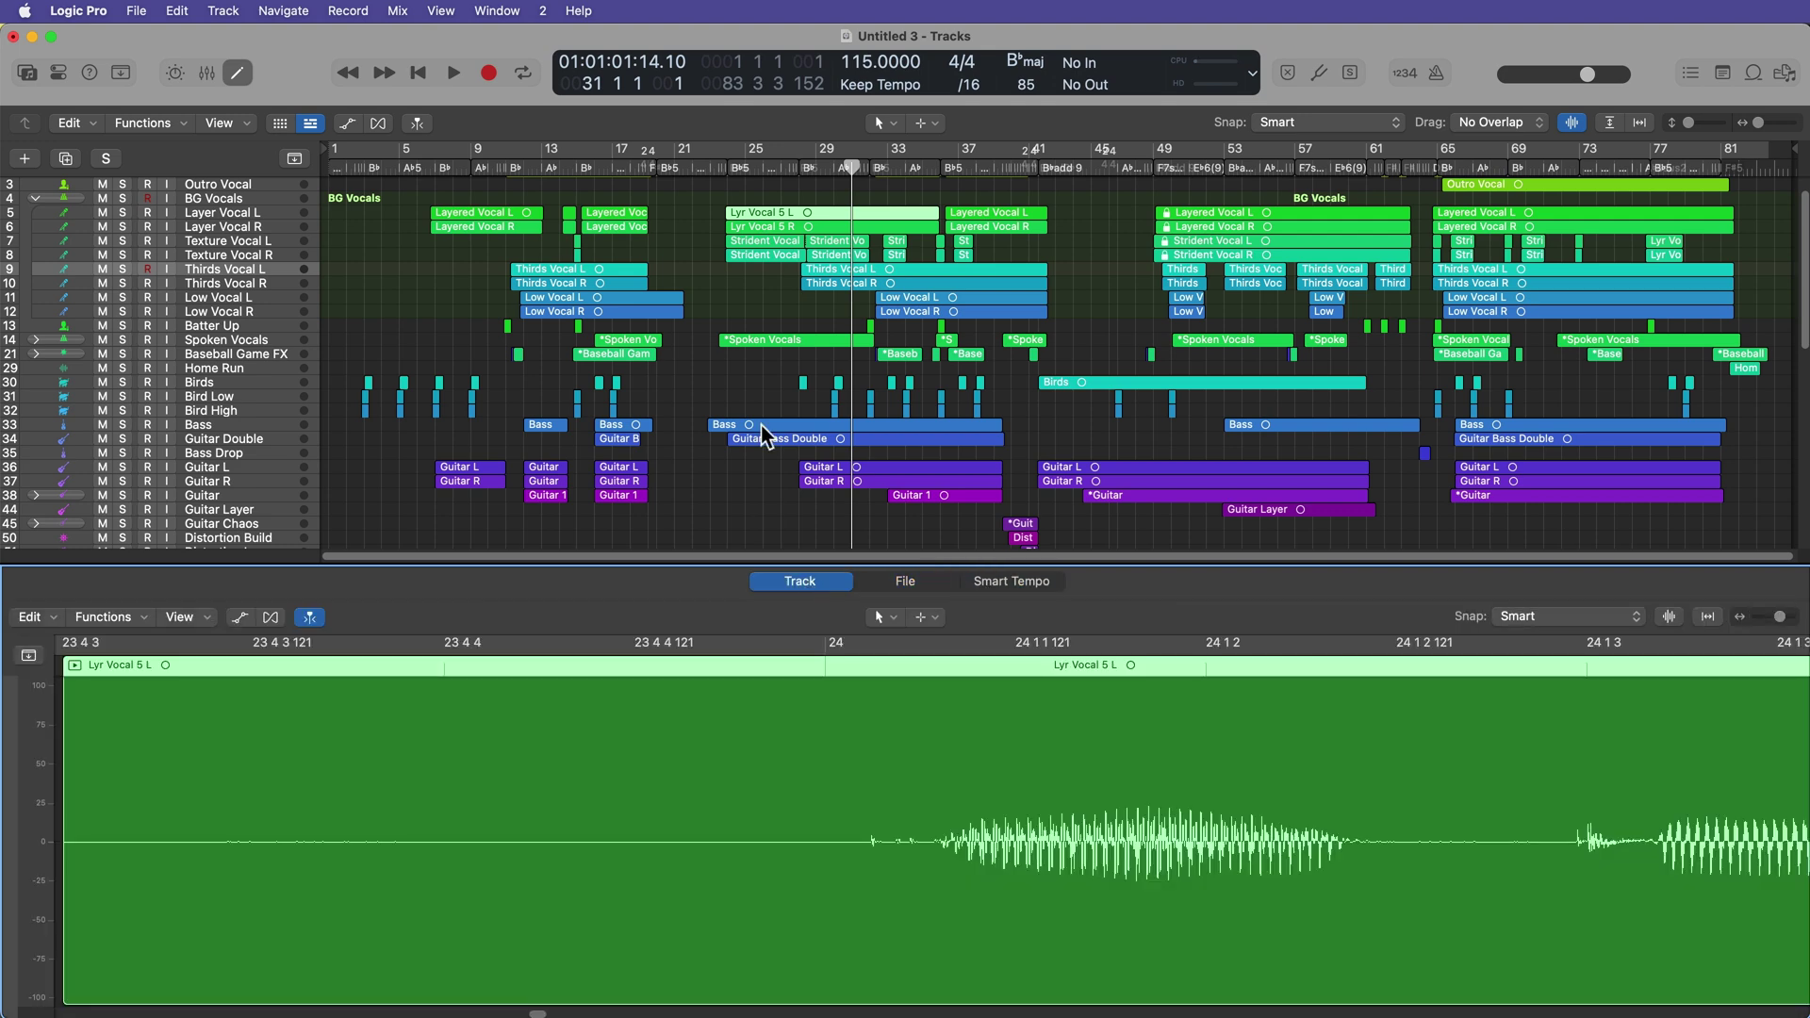
scroll(768, 406, "down", 10)
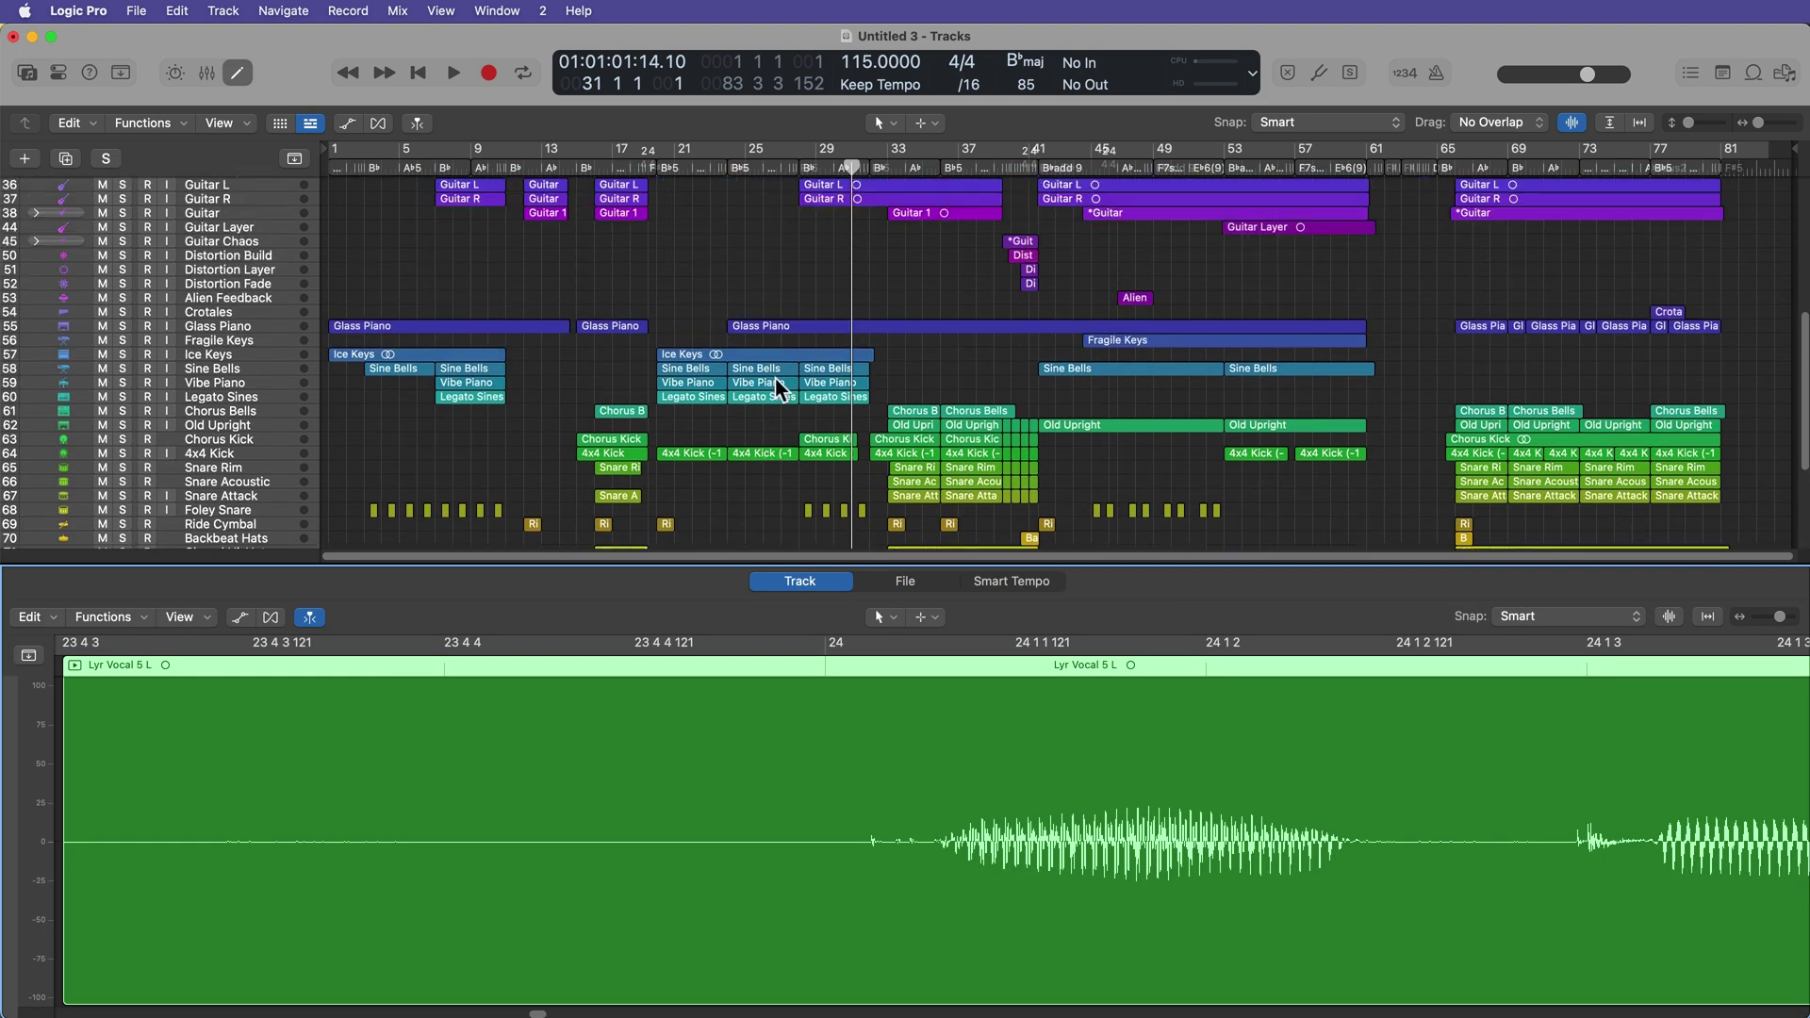
Enlarge the Piano Roll on the Sine Bells region, view its notes as score, then return to the note grid.
left_click(780, 370)
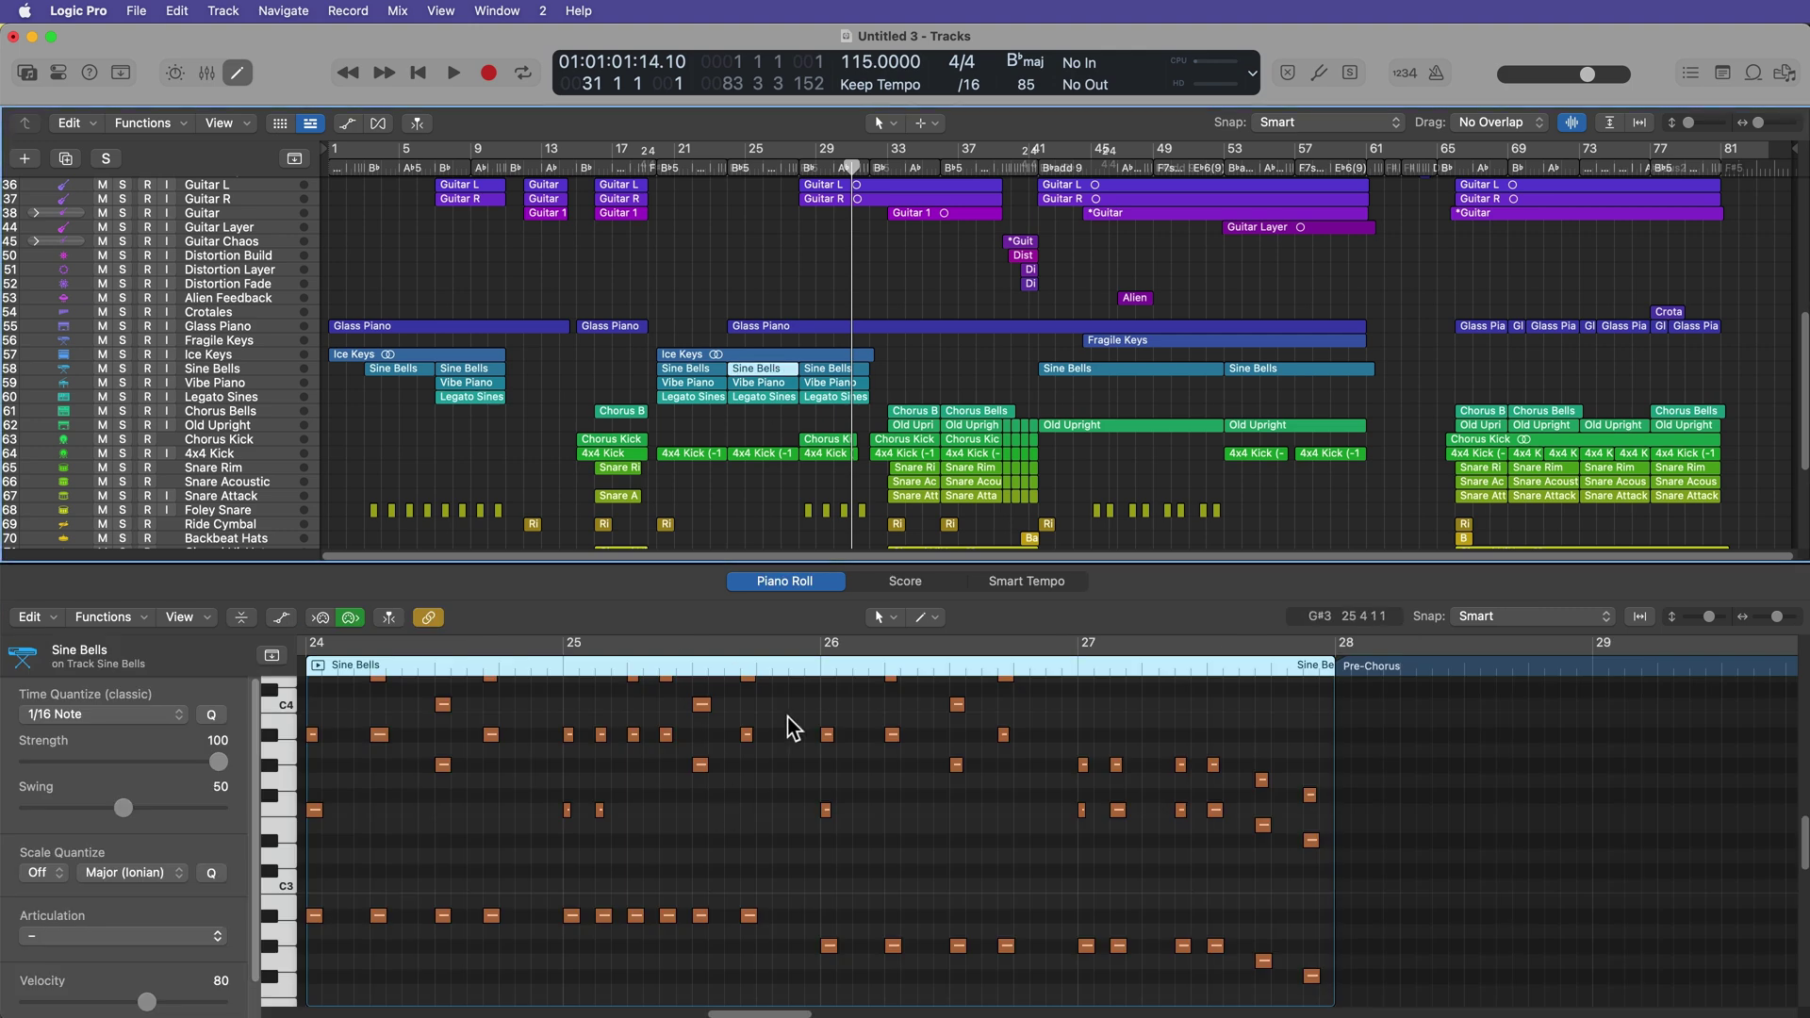
left_click_drag(848, 566, 841, 334)
scroll(867, 692, "up", 5)
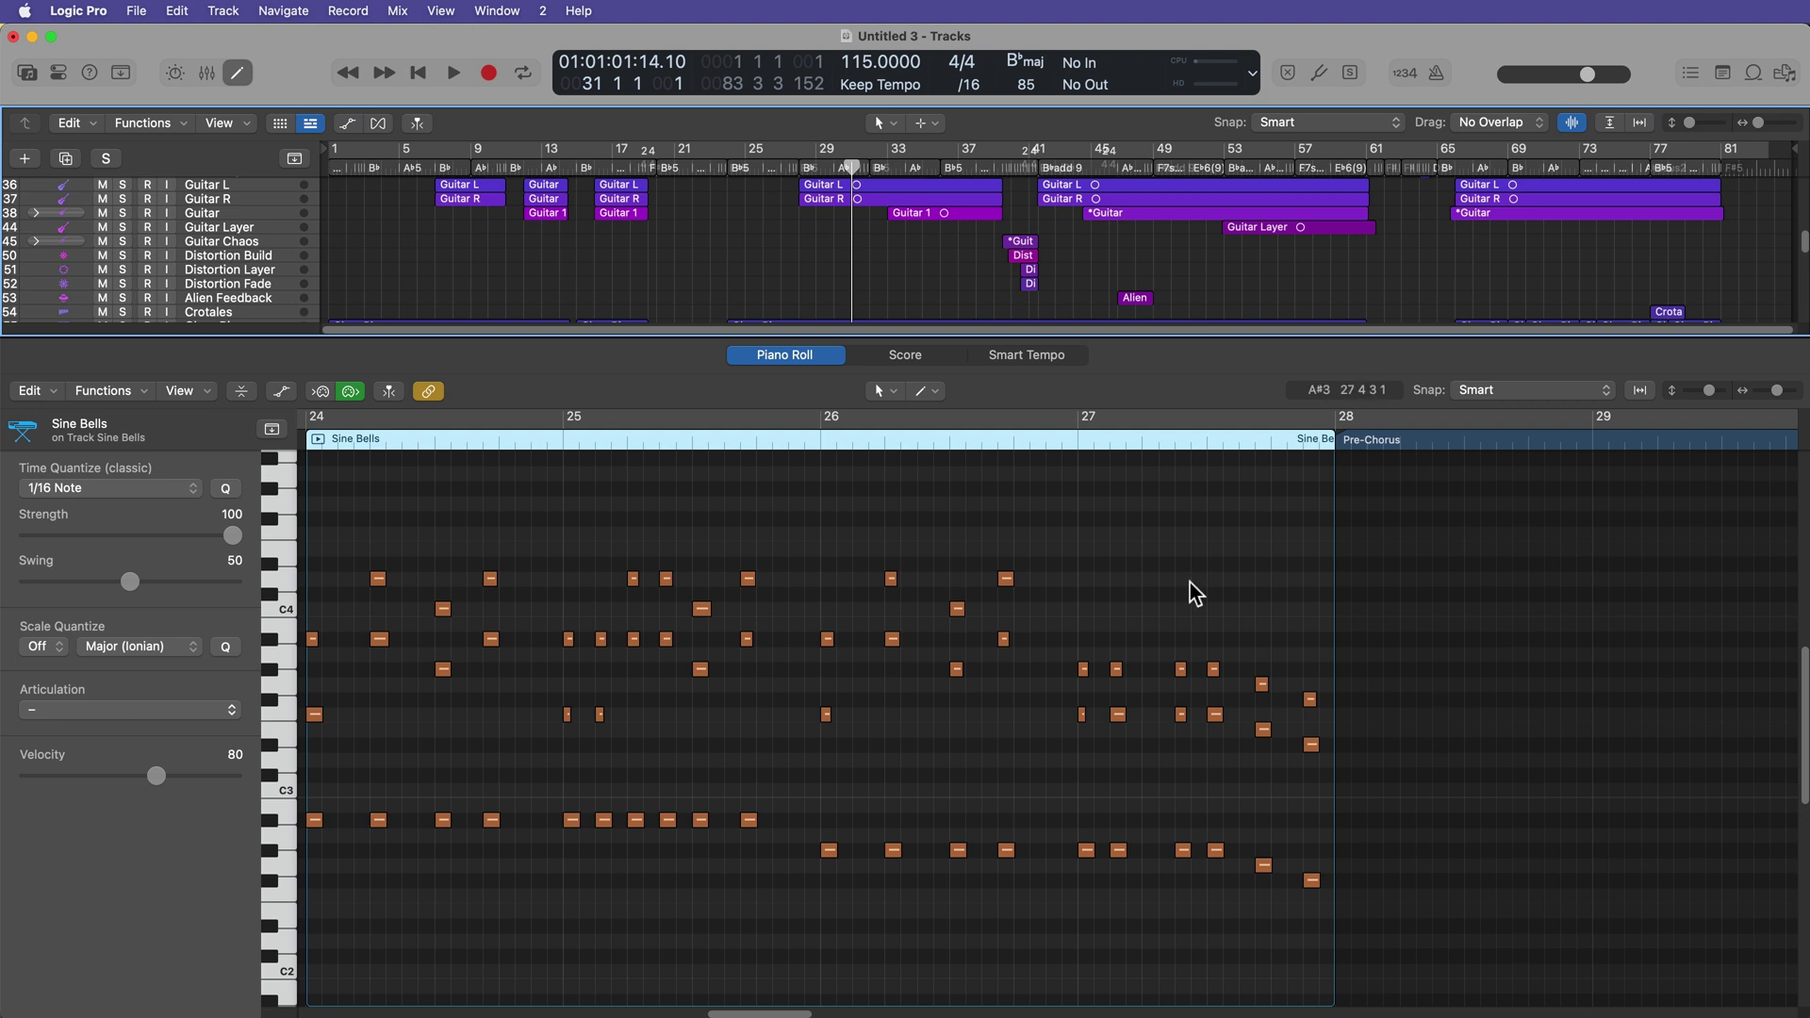
left_click(907, 356)
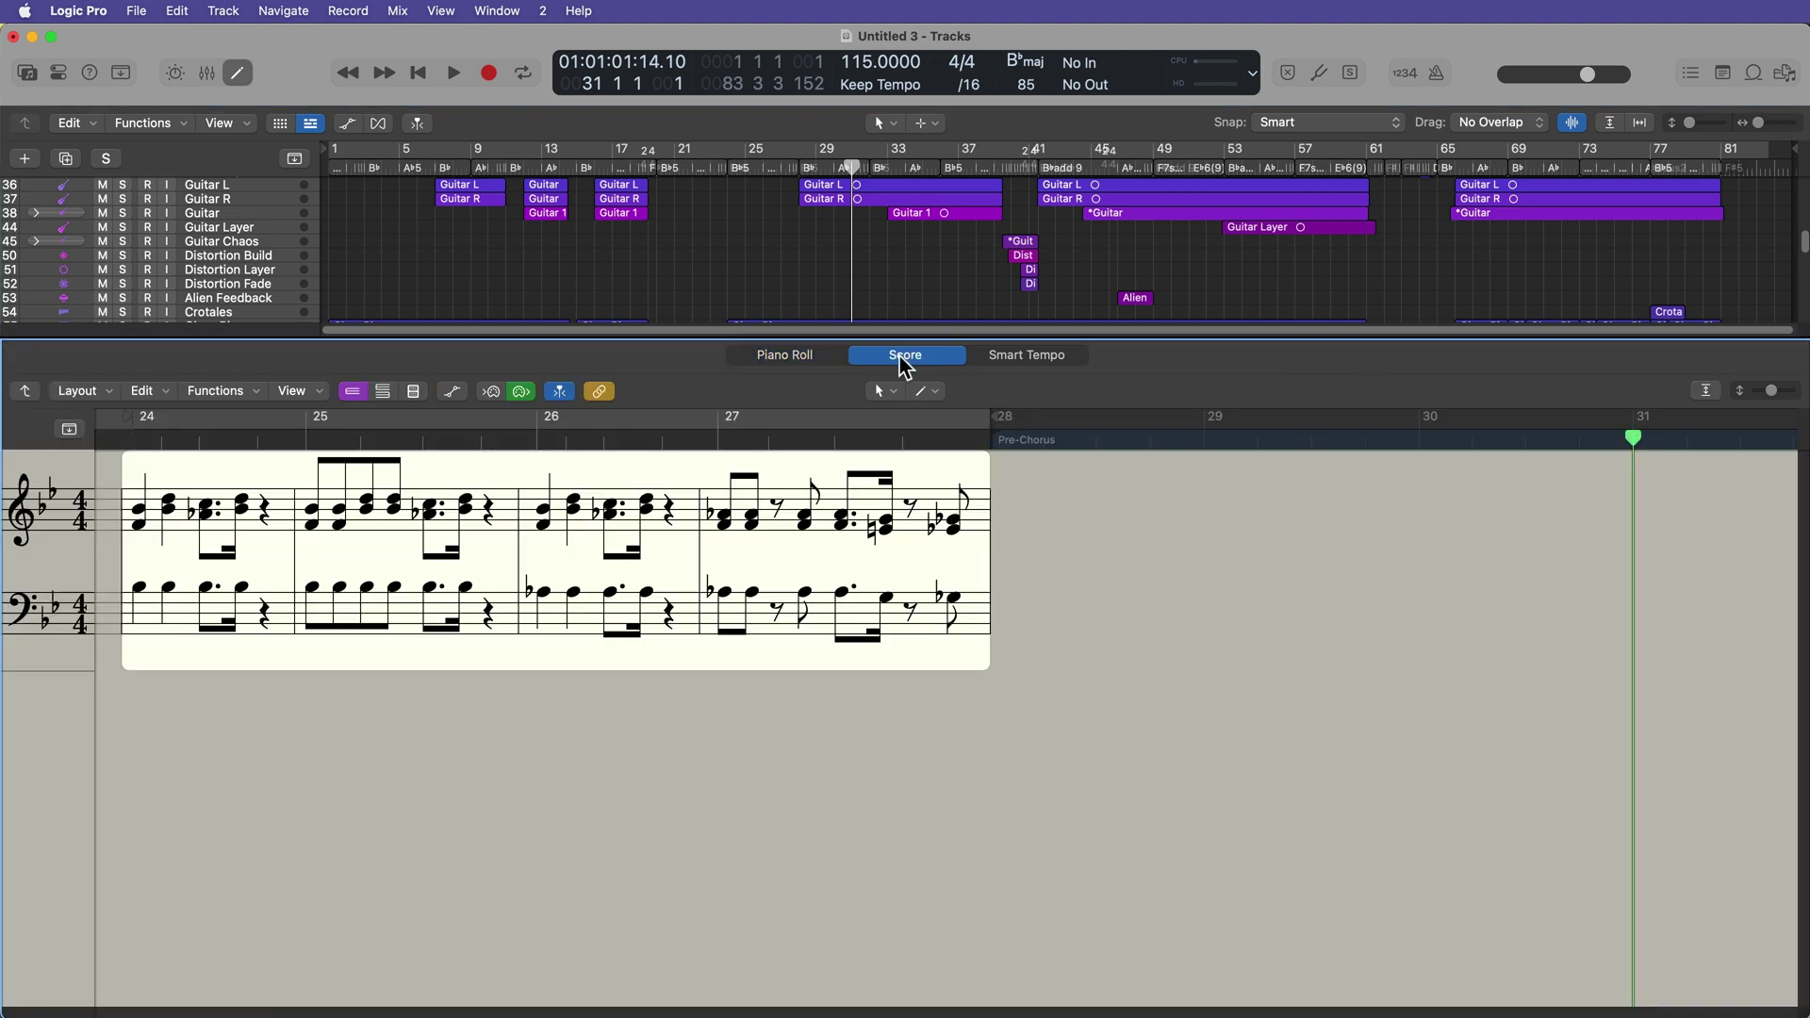
left_click(809, 356)
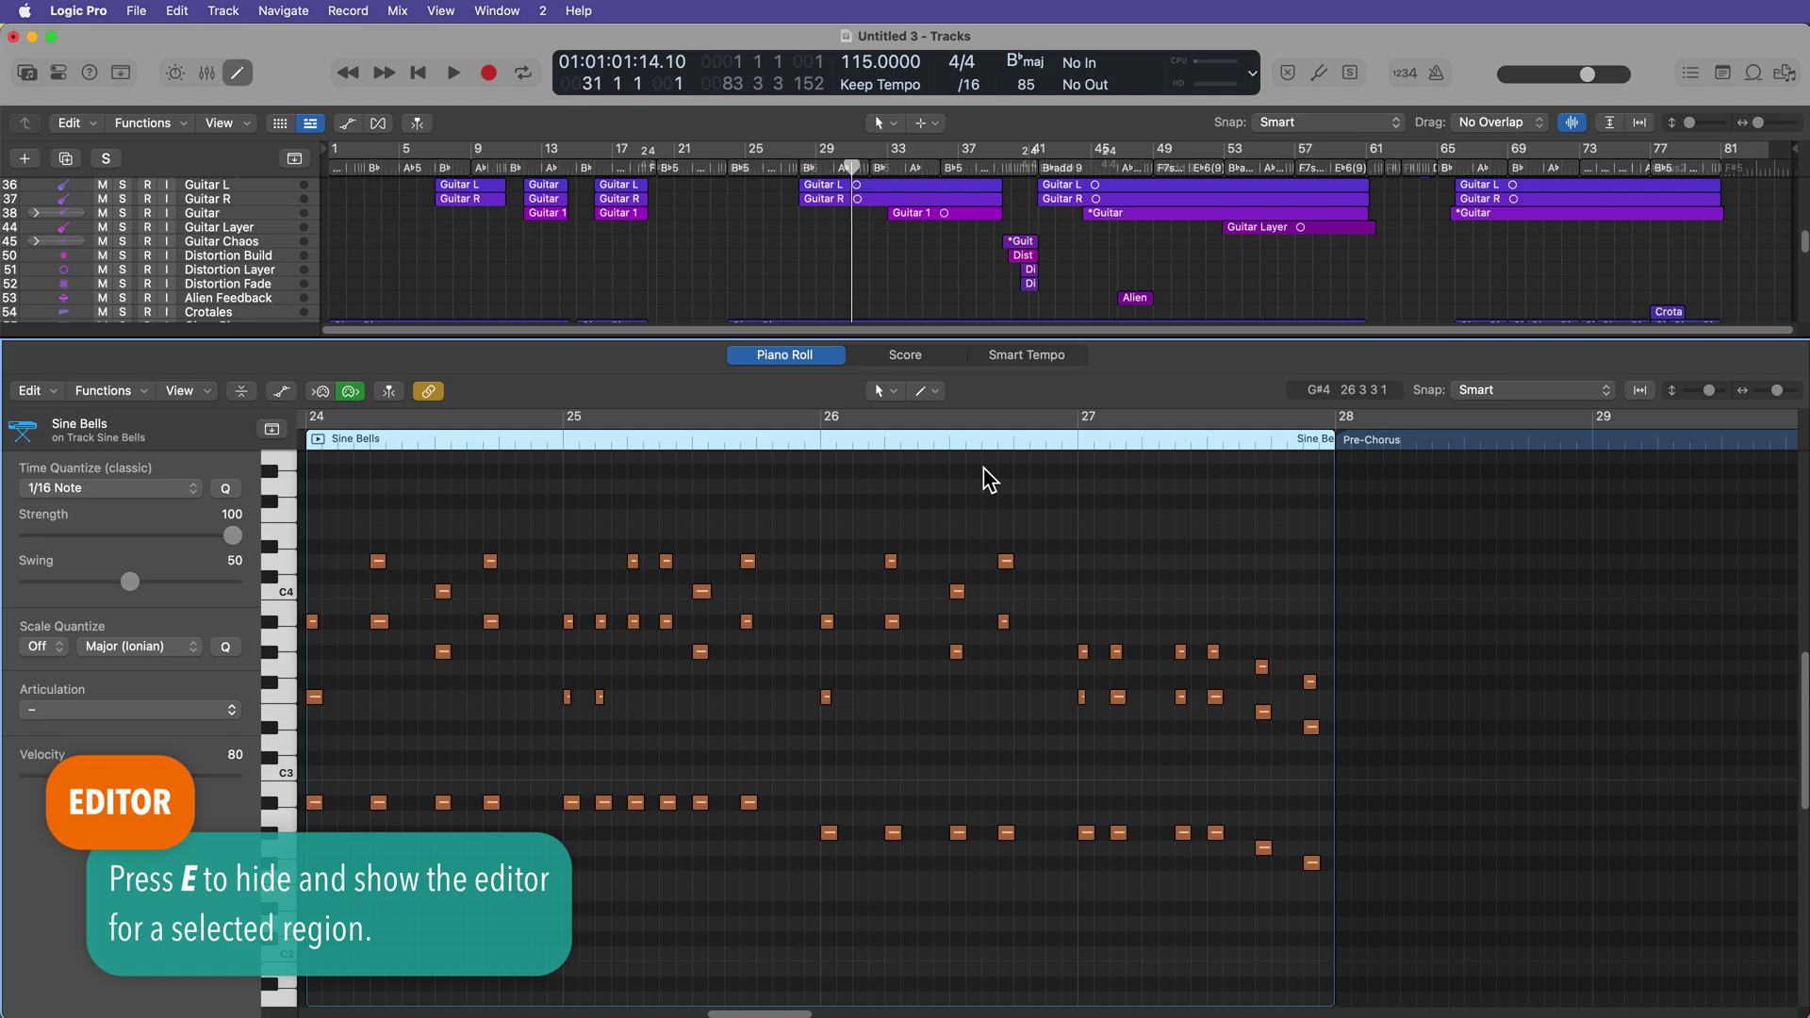
Open the Vibe Piano region in the Piano Roll with E, then hide it again.
key("e")
key("e")
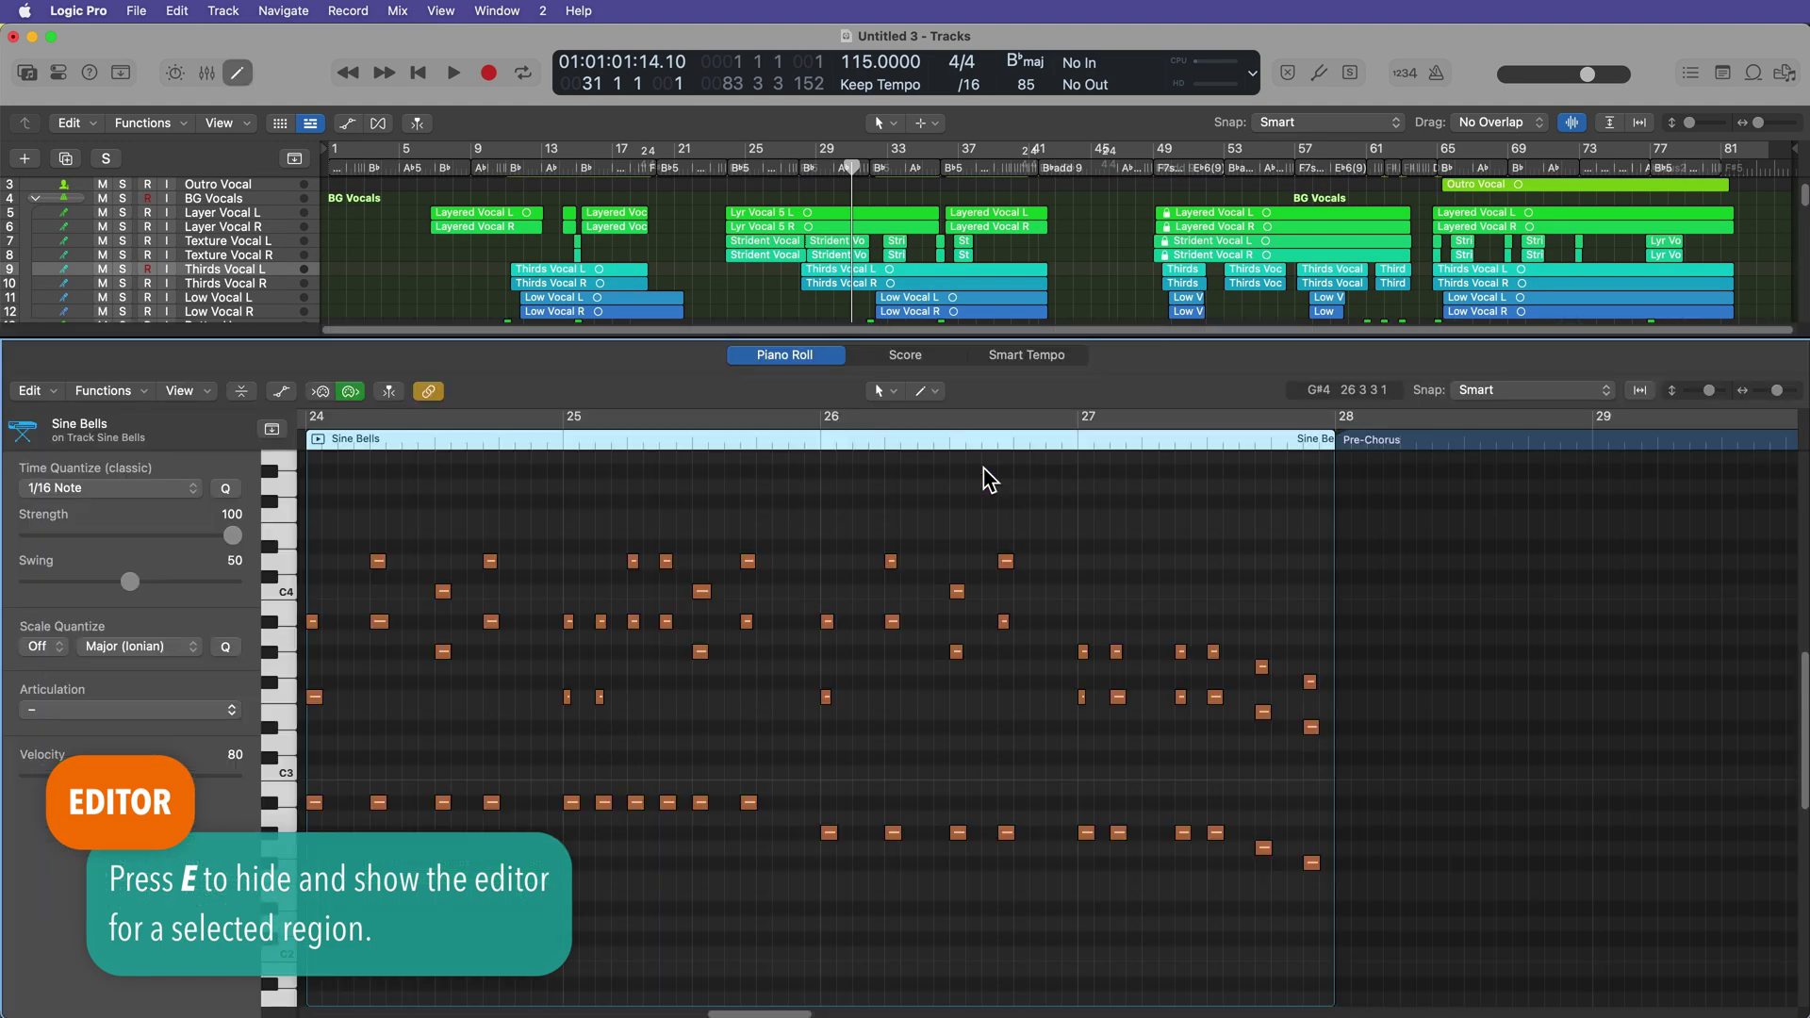
key("e")
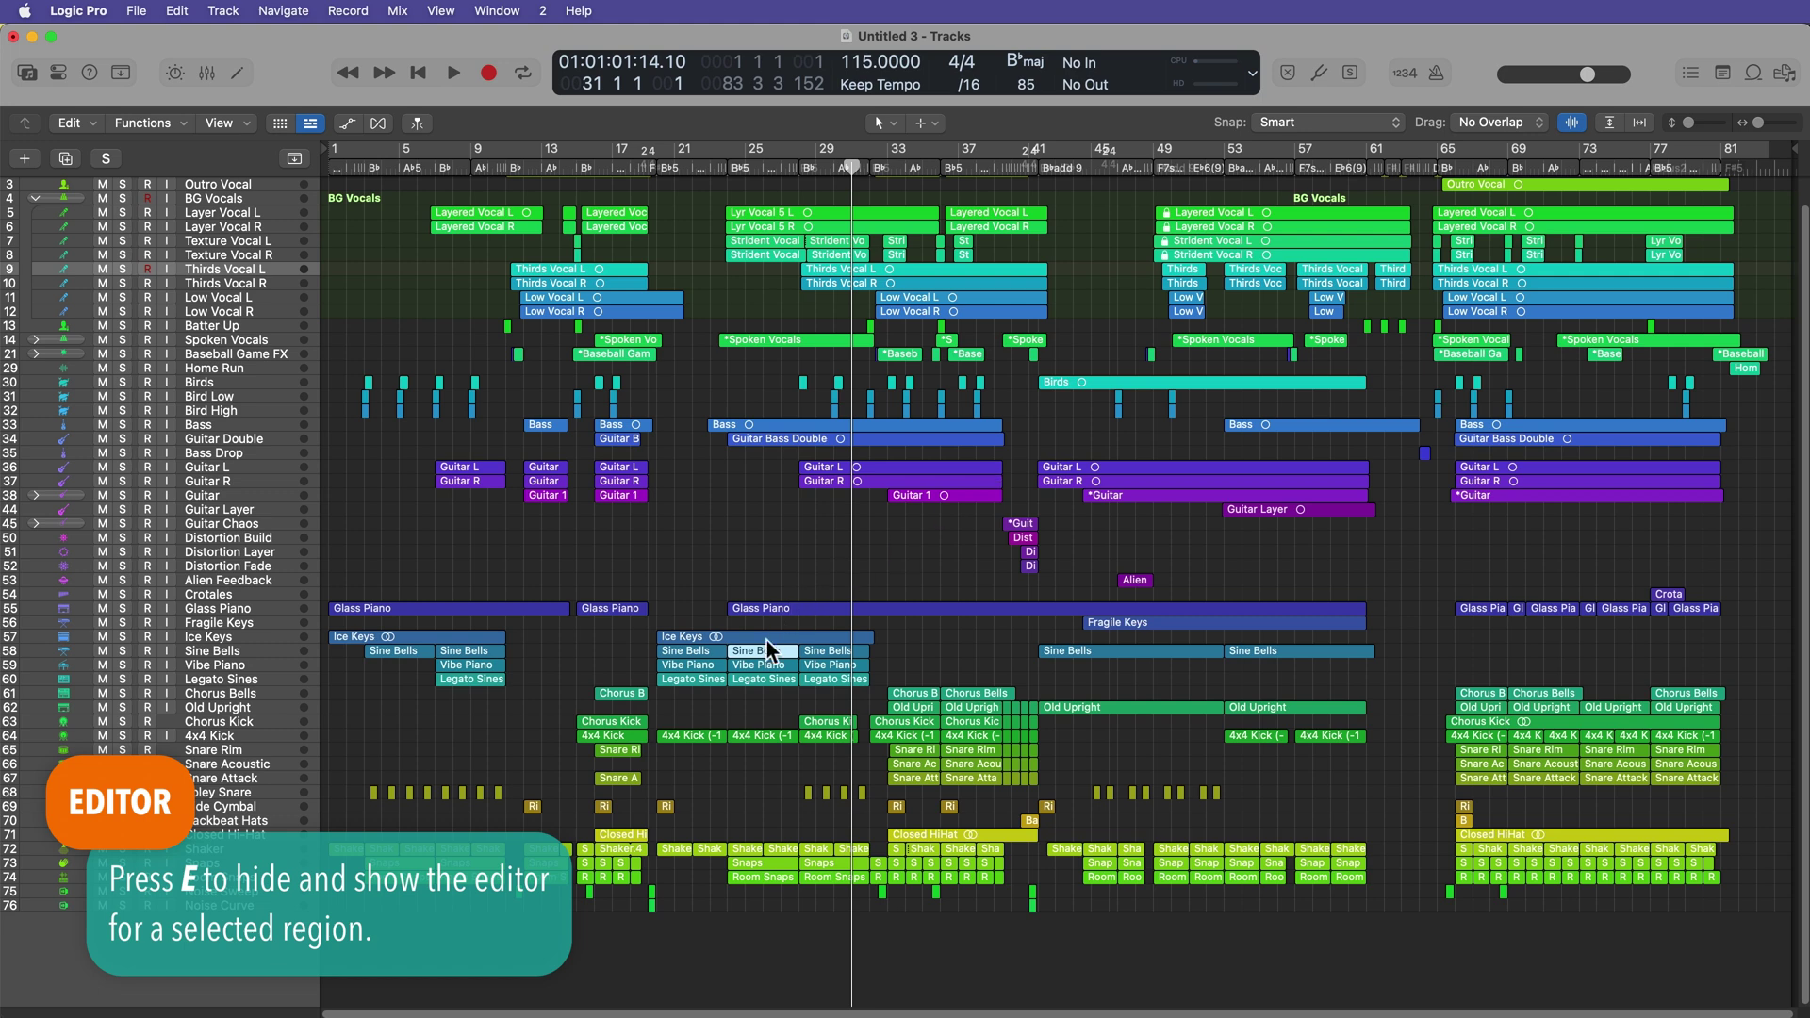
left_click(703, 660)
key("e")
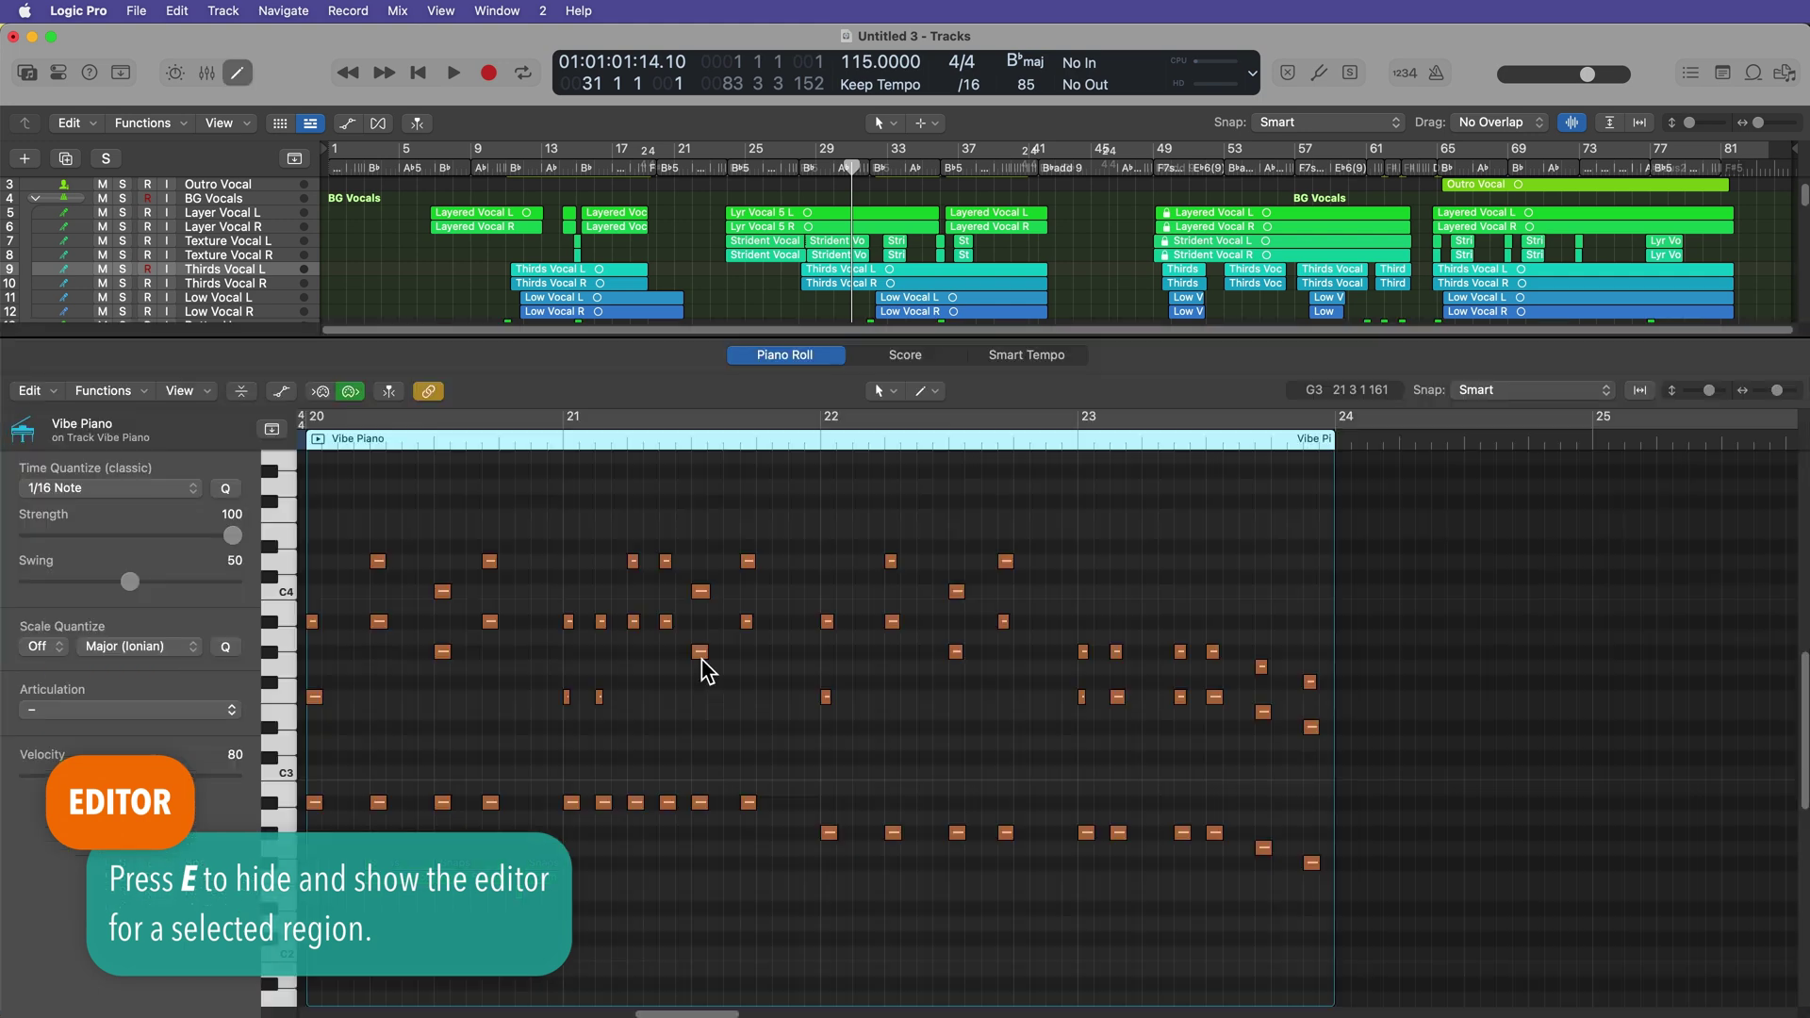
key("e")
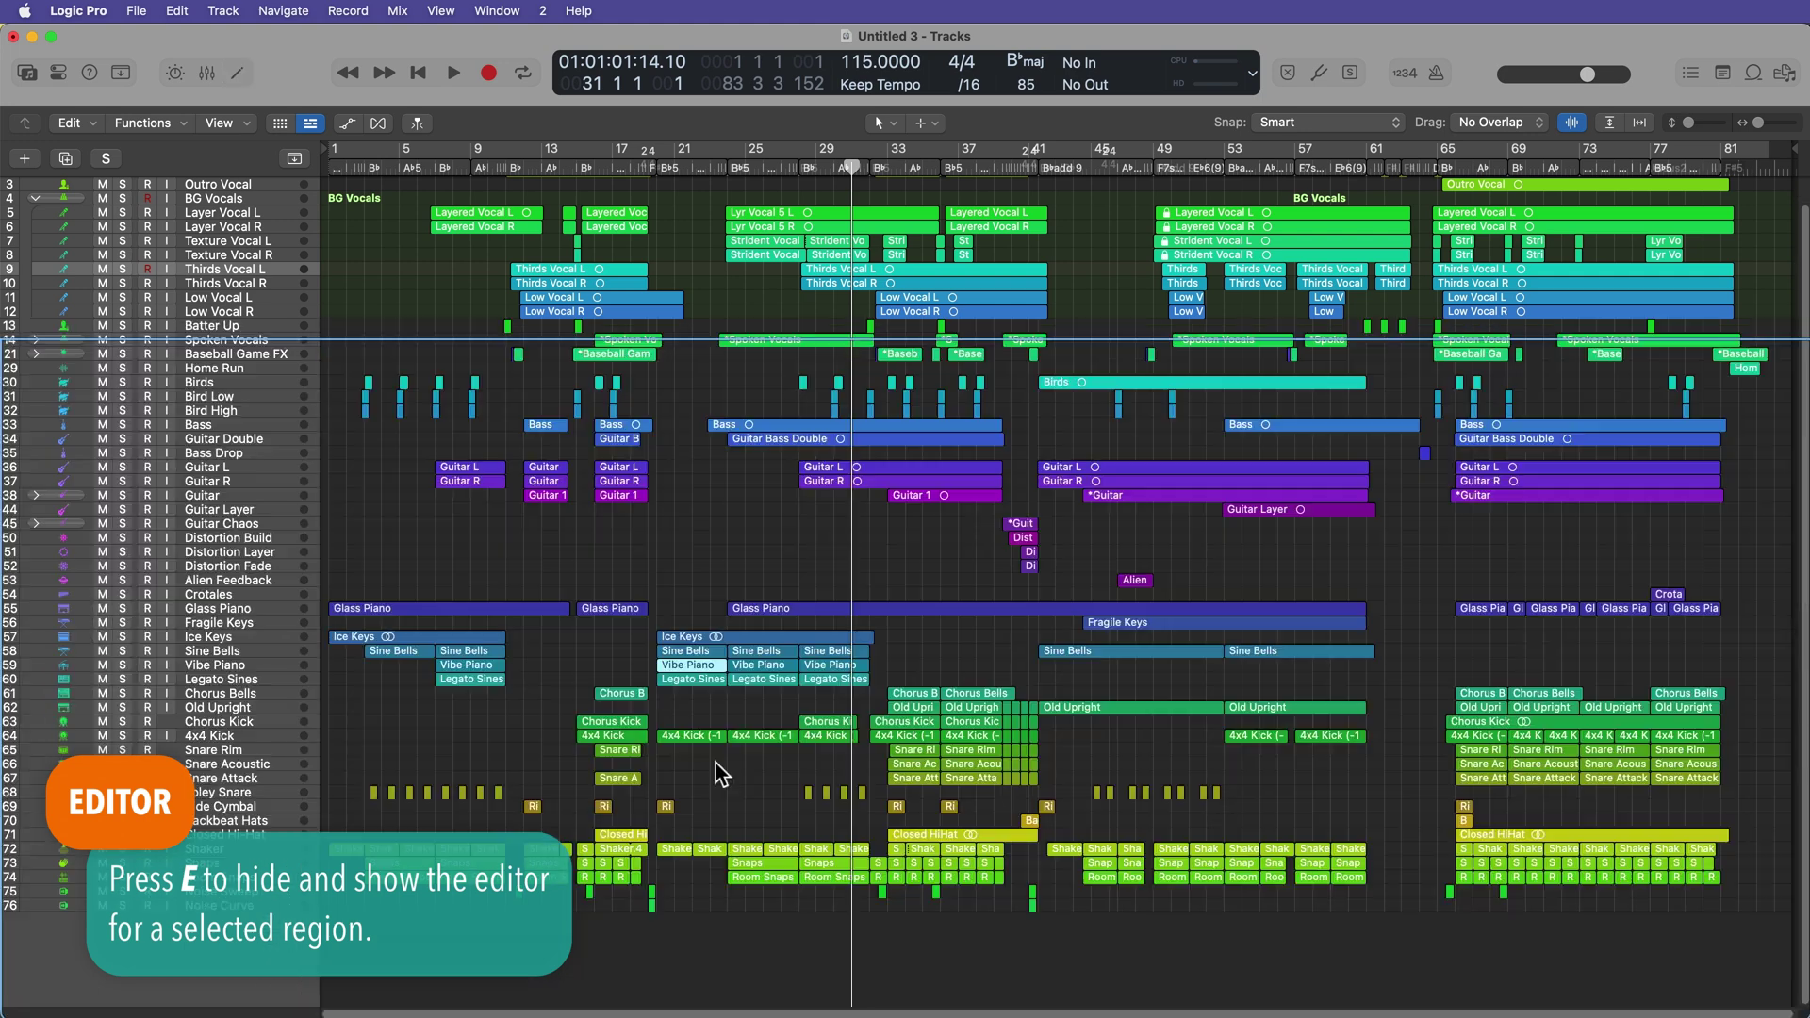
Open the Lyr Vocal 5 L region's waveform editor, then hide the editor.
left_click(748, 213)
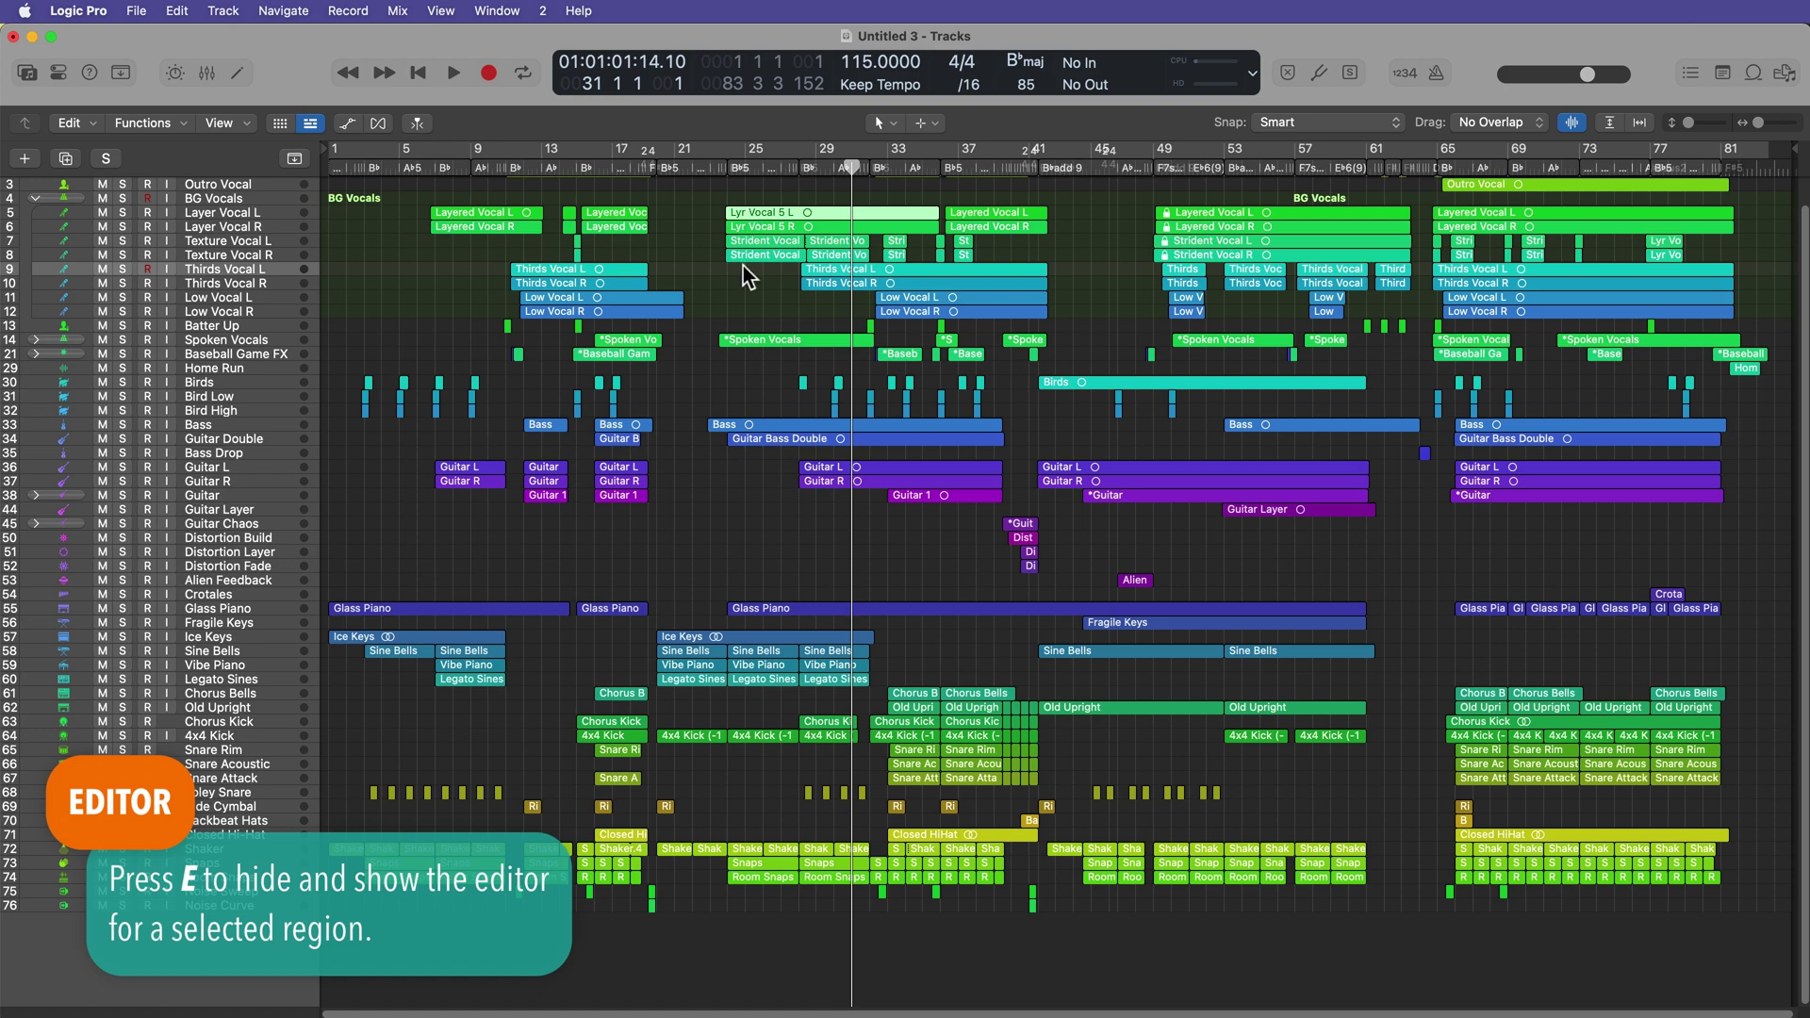
key("e")
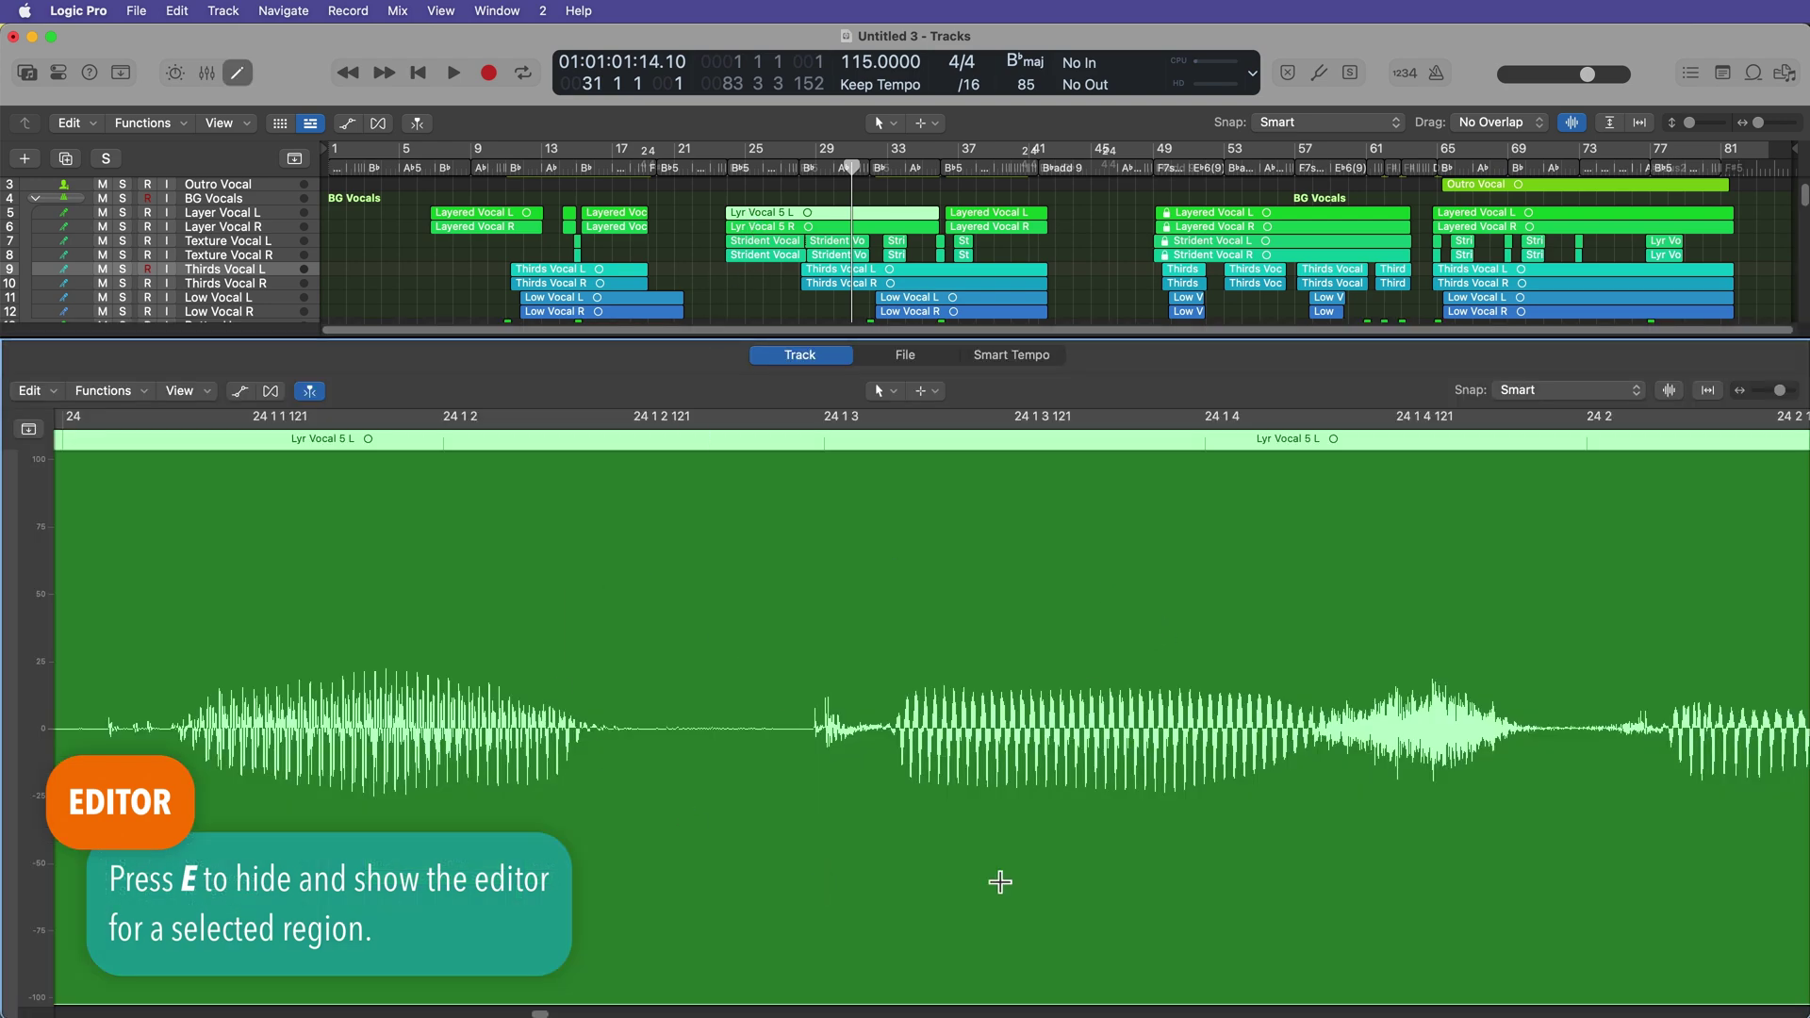
key("e")
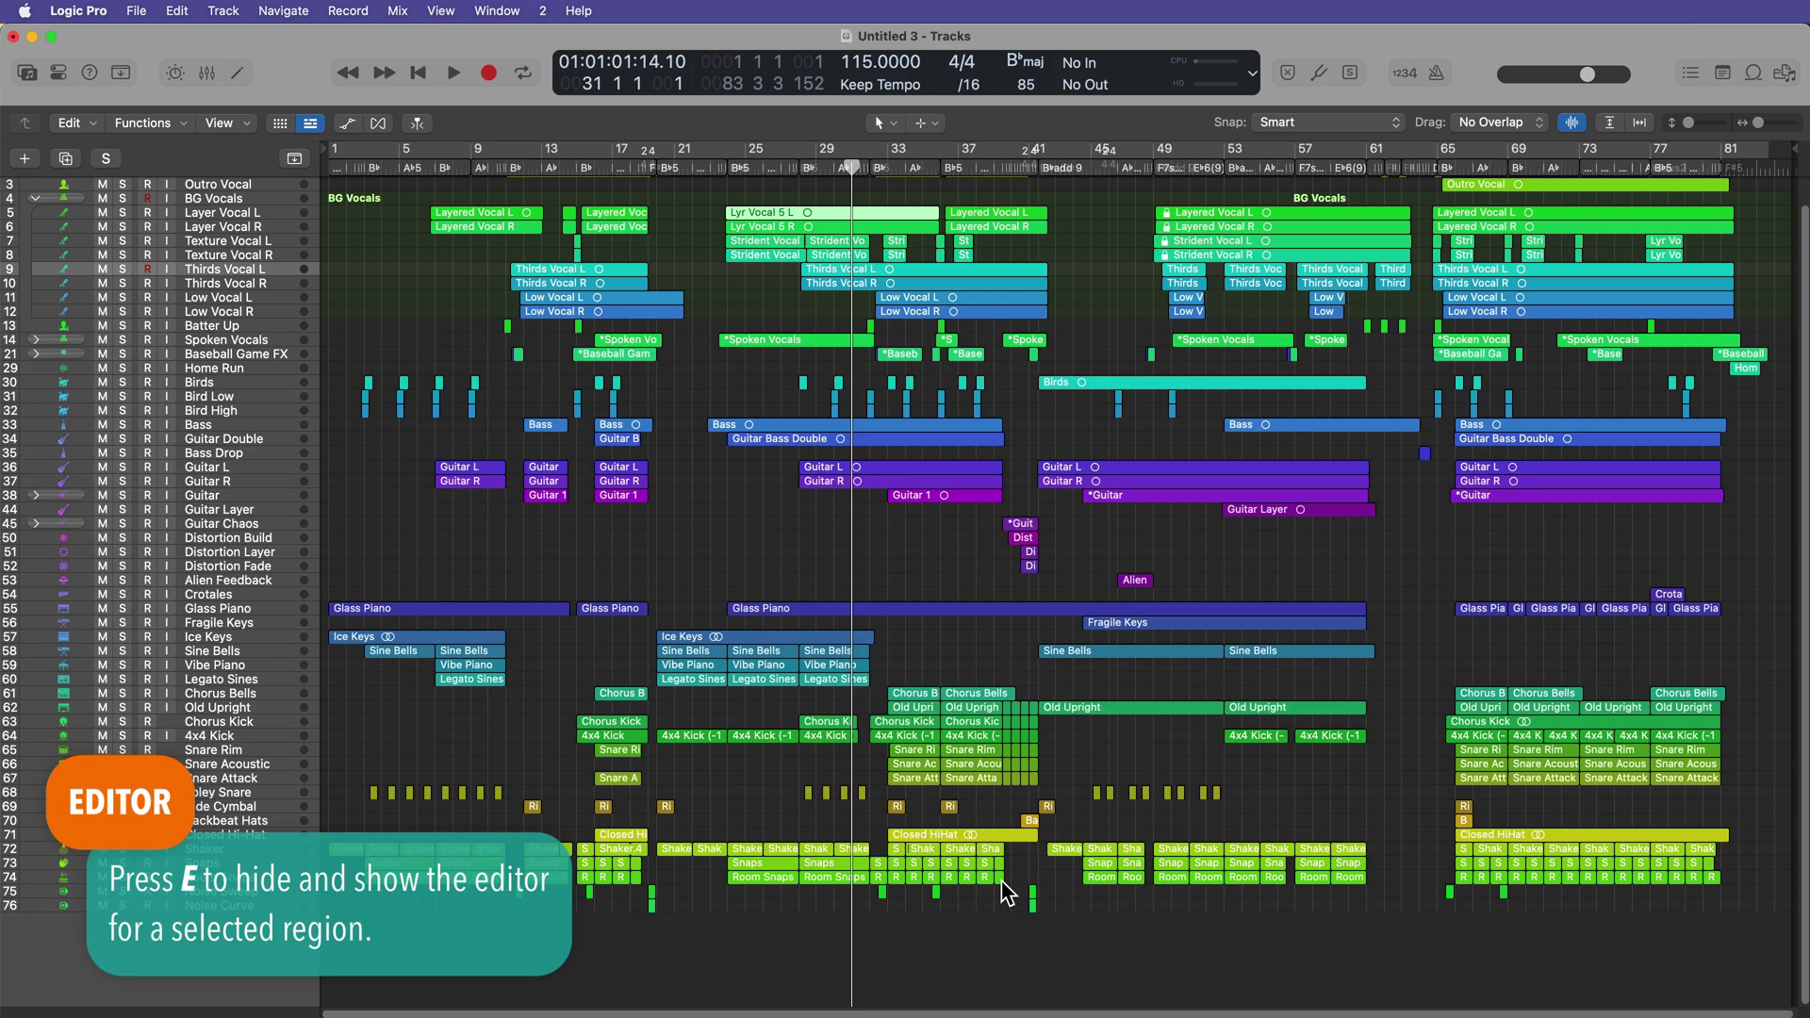
key("e")
key("e")
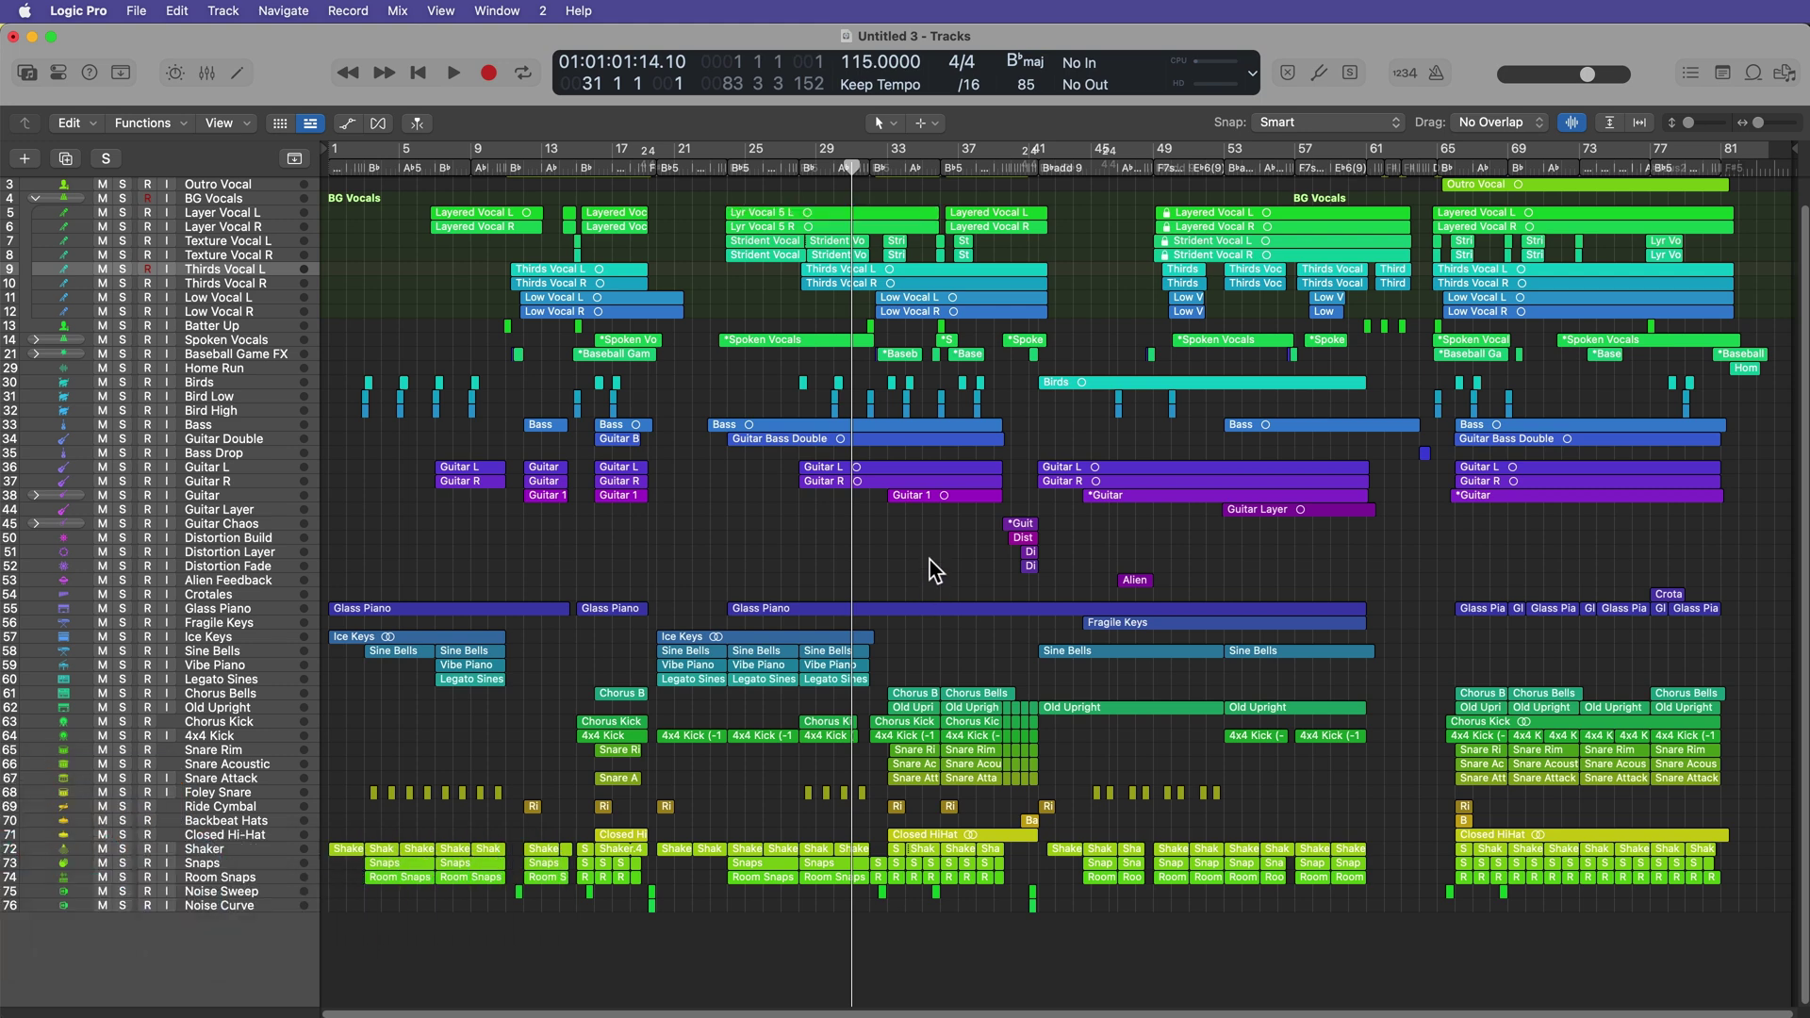